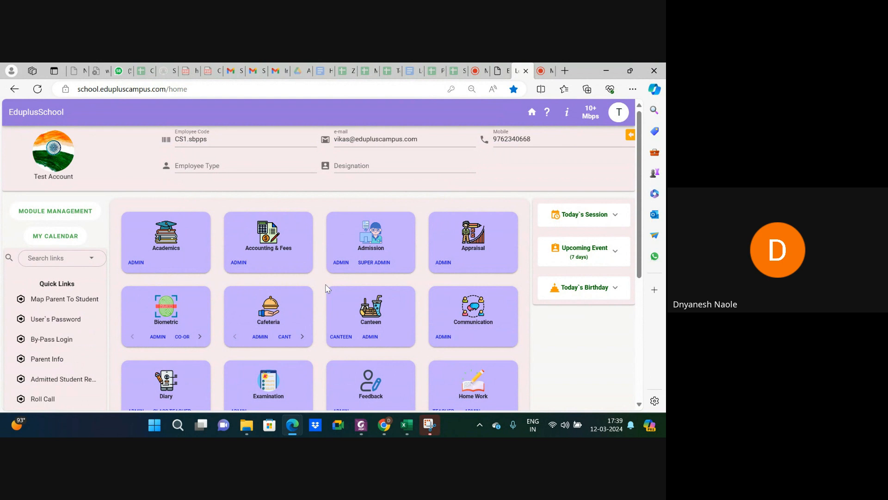
- Open the TimeTable module as admin and go to its Time Table Master page
{"action": "scroll", "coordinate": [282, 314], "scroll_direction": "down", "scroll_amount": 4}
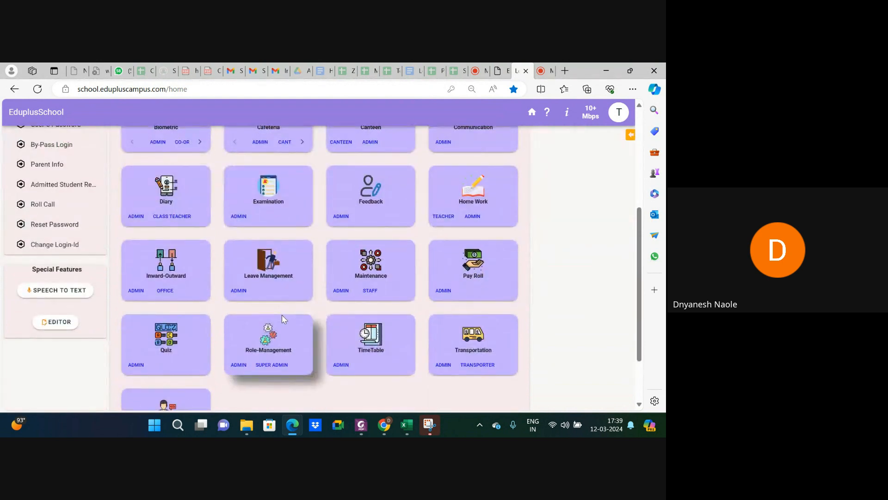
{"action": "left_click", "coordinate": [340, 365]}
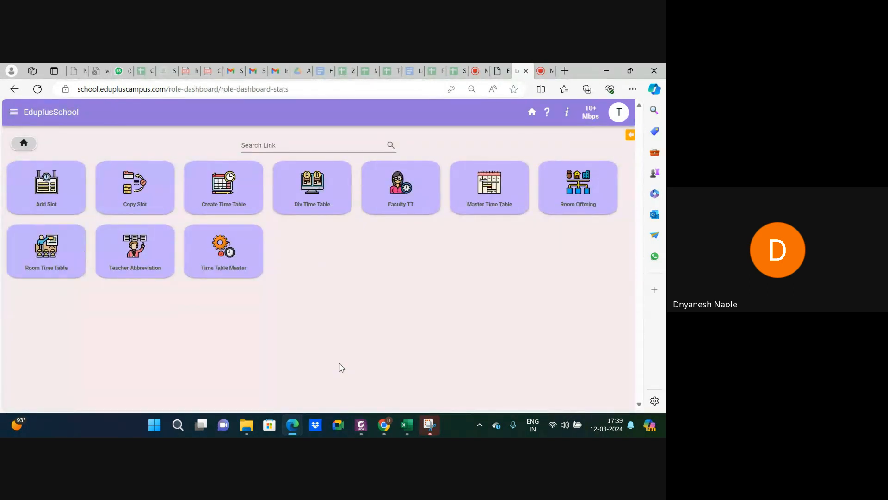
{"action": "left_click", "coordinate": [222, 252]}
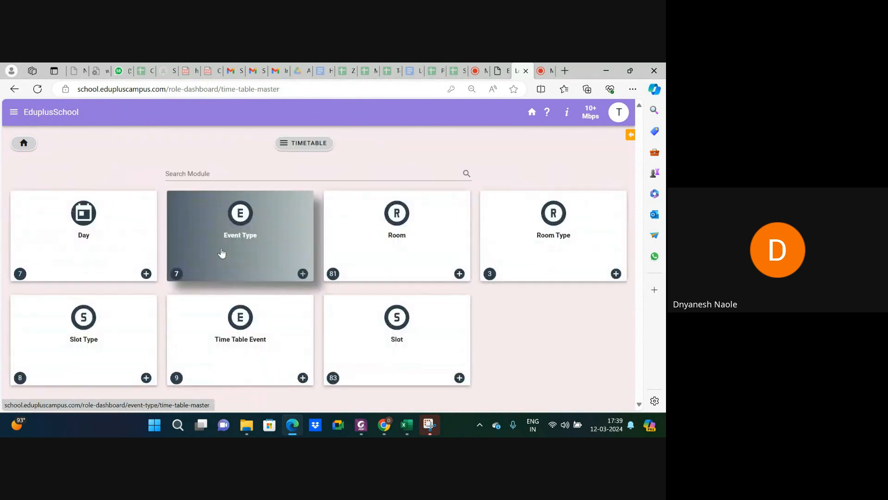
- Open the Day master and review the weekdays with their sequence numbers, display names and edit actions
{"action": "left_click", "coordinate": [93, 227]}
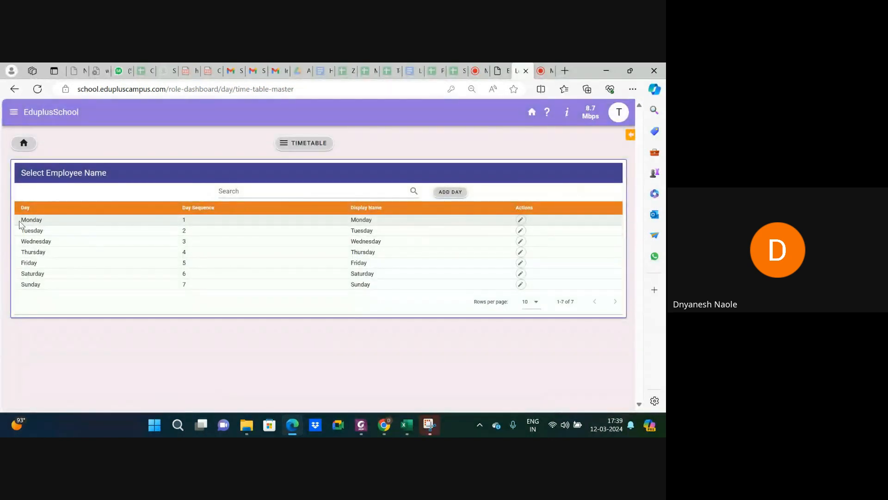
{"action": "scroll", "coordinate": [19, 222], "scroll_direction": "up", "scroll_amount": 3}
{"action": "scroll", "coordinate": [18, 222], "scroll_direction": "up", "scroll_amount": 1}
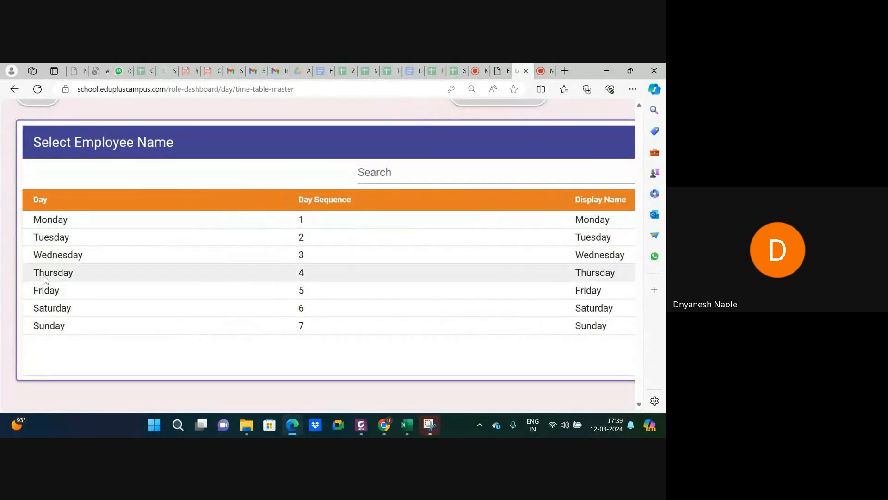
{"action": "scroll", "coordinate": [194, 273], "scroll_direction": "down", "scroll_amount": 4}
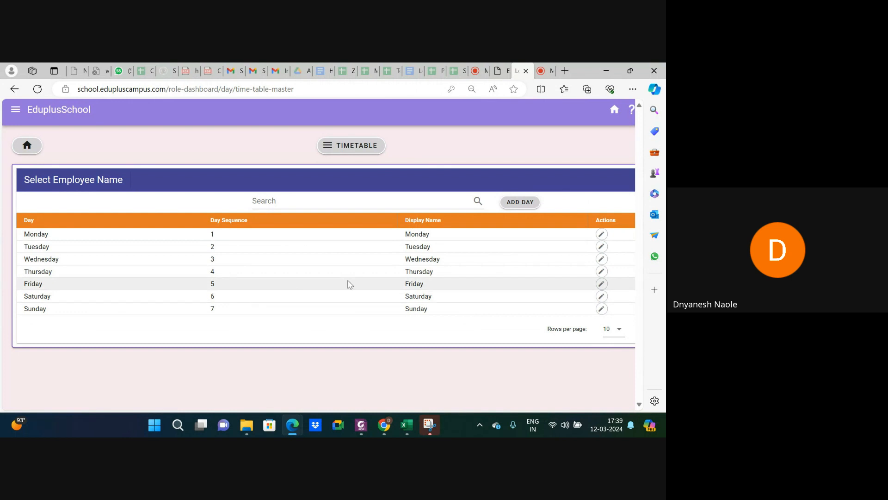
{"action": "scroll", "coordinate": [349, 284], "scroll_direction": "right", "scroll_amount": 3}
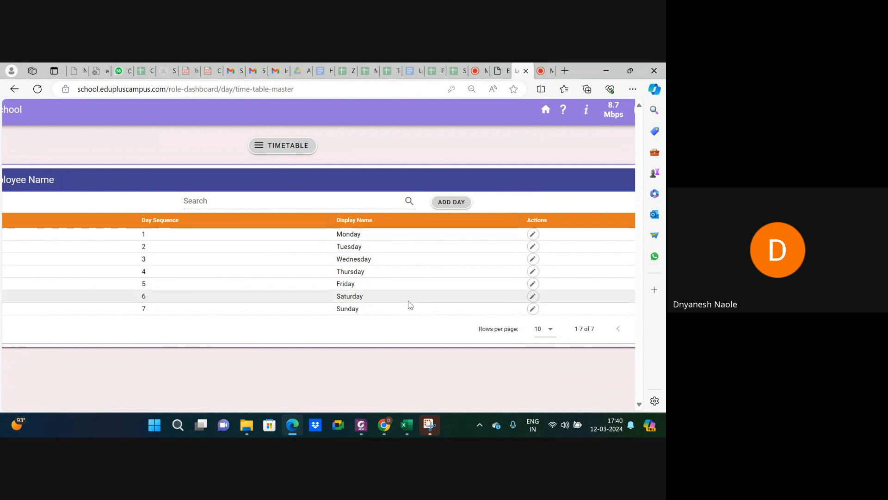
{"action": "scroll", "coordinate": [409, 302], "scroll_direction": "down", "scroll_amount": 3}
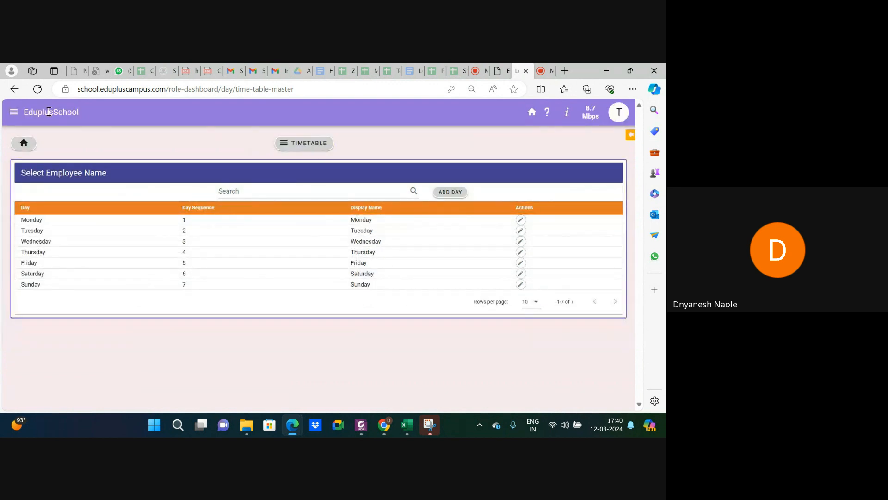
- Return to the Time Table Master and review the event names in the Time Table Event list
{"action": "left_click", "coordinate": [14, 88]}
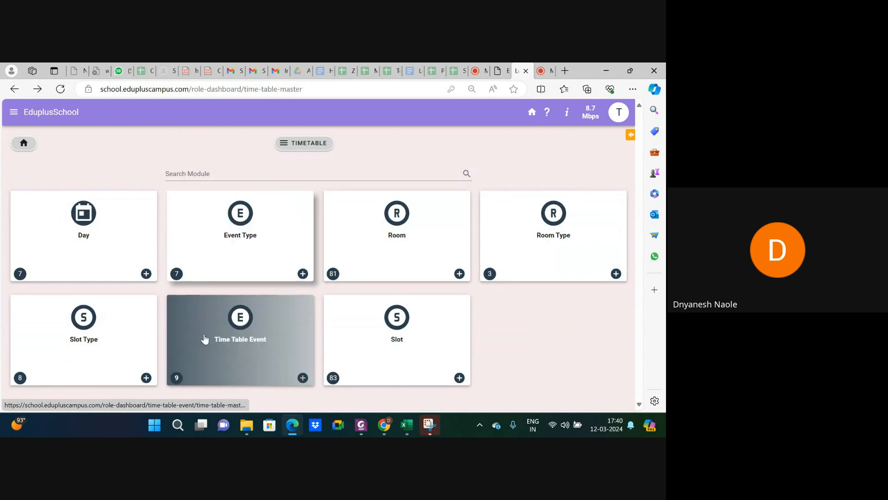
{"action": "left_click", "coordinate": [229, 339]}
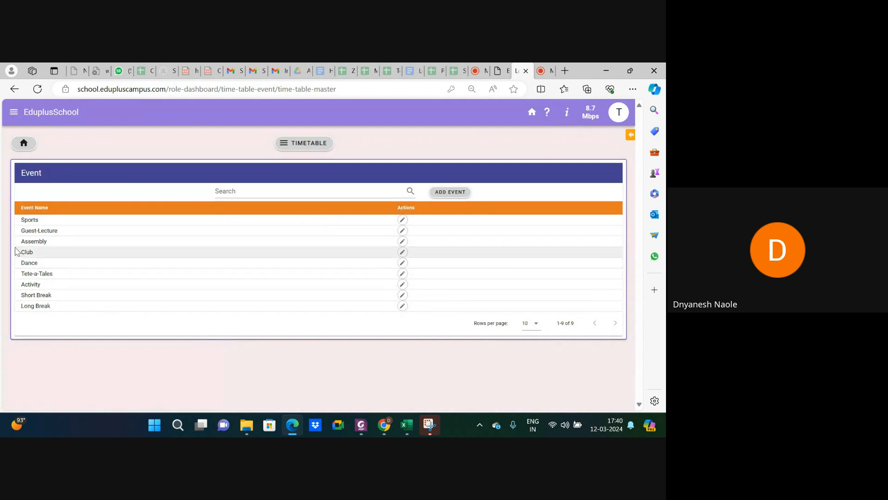
{"action": "scroll", "coordinate": [17, 245], "scroll_direction": "up", "scroll_amount": 5}
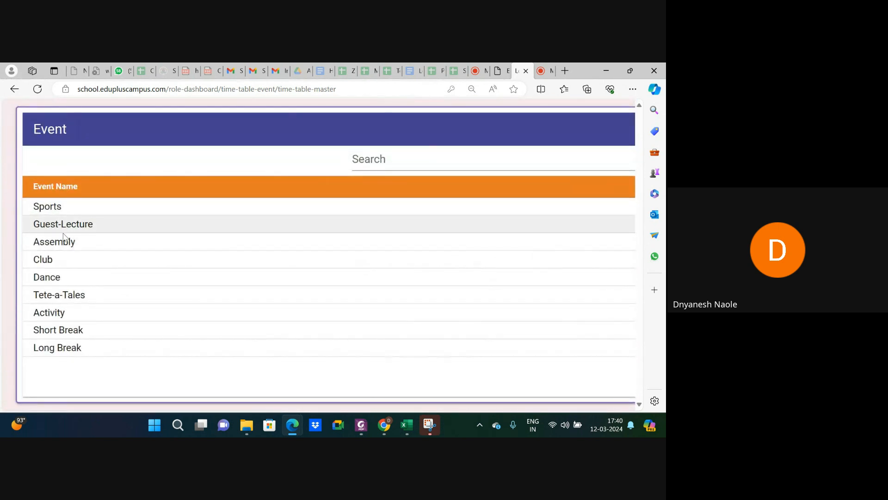
{"action": "scroll", "coordinate": [72, 239], "scroll_direction": "down", "scroll_amount": 5}
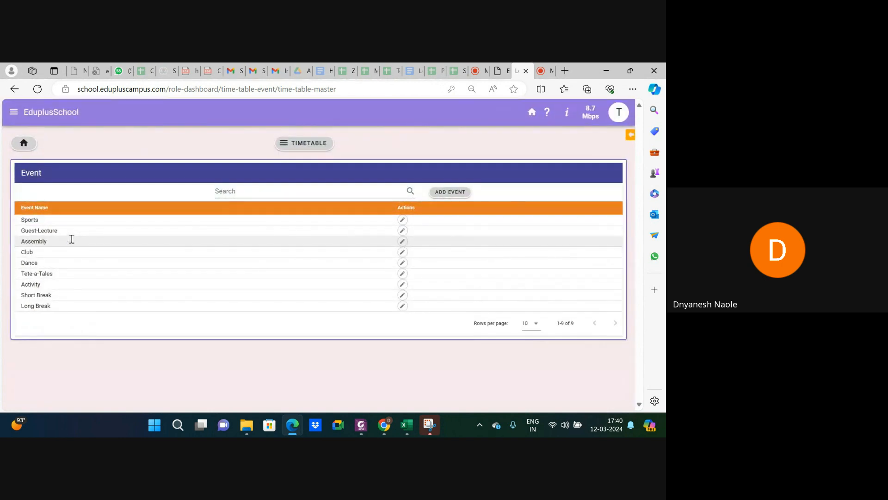
- Return to the Time Table Master and review the slot types and their colors in the Slot Type list
{"action": "left_click", "coordinate": [14, 89]}
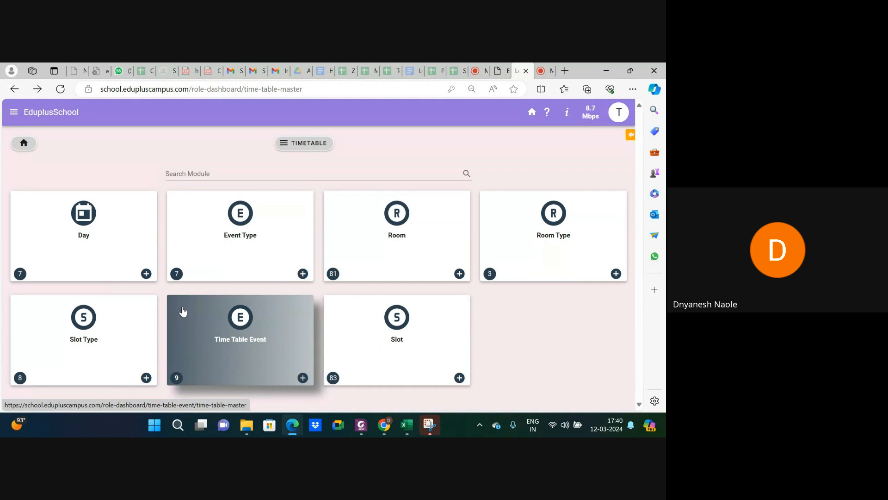
{"action": "left_click", "coordinate": [91, 343]}
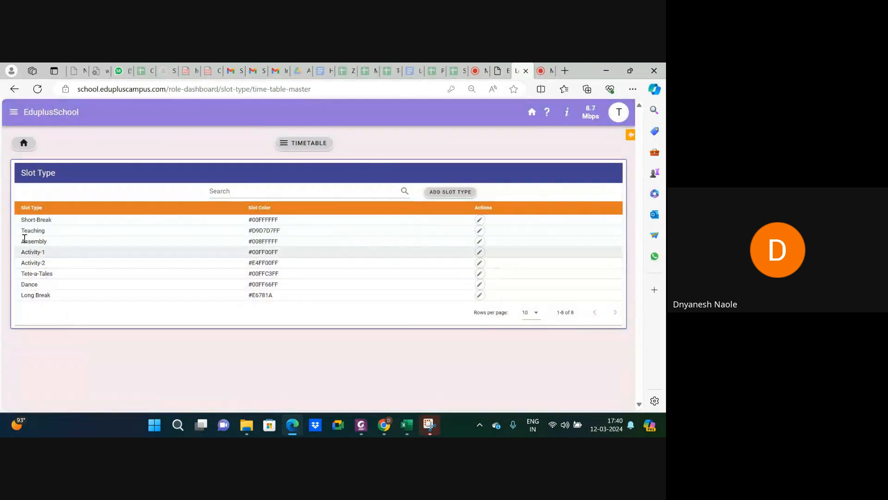
{"action": "scroll", "coordinate": [20, 235], "scroll_direction": "up", "scroll_amount": 5}
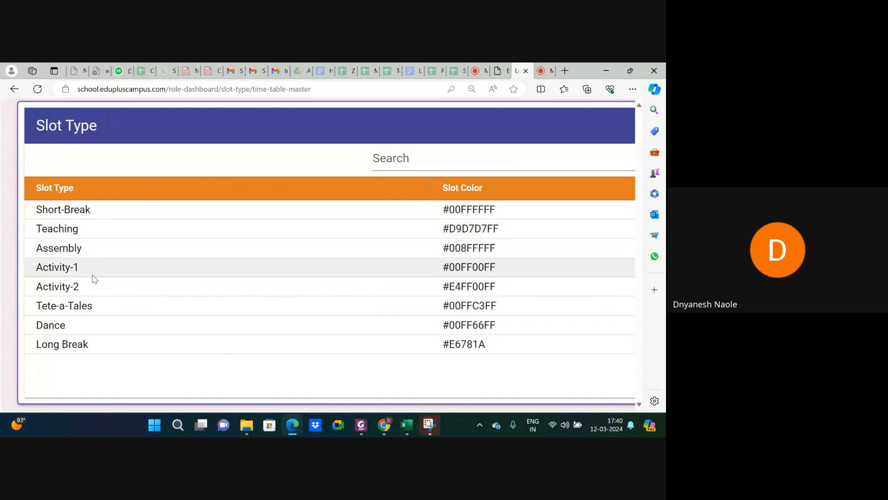
{"action": "scroll", "coordinate": [175, 308], "scroll_direction": "down", "scroll_amount": 5}
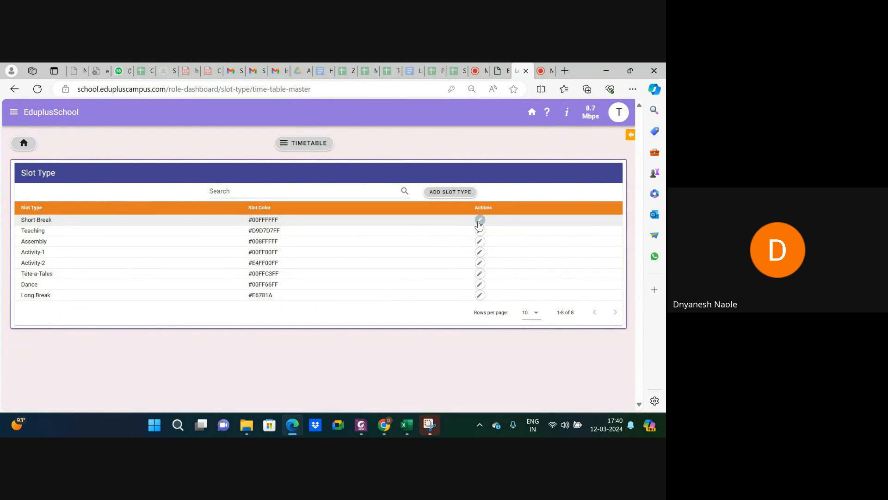
- Change the Short-Break slot type's color to the green #64B811FF, save it and check the updated list
{"action": "left_click", "coordinate": [479, 221]}
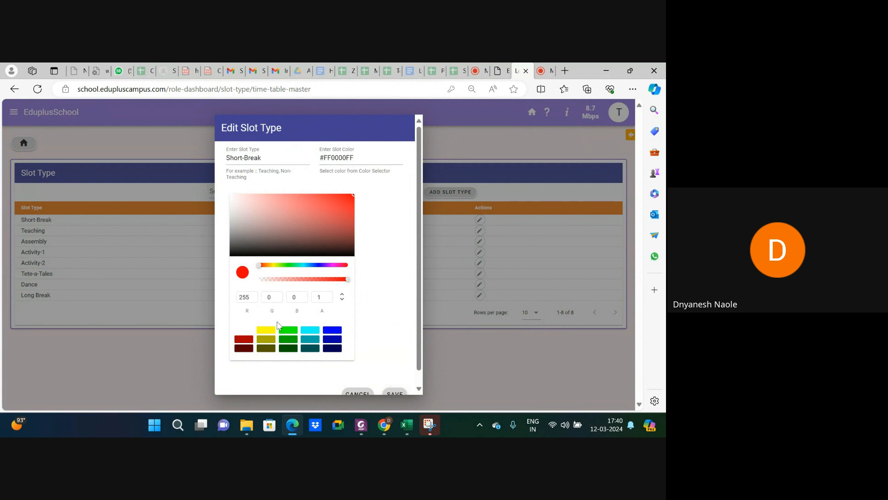
{"action": "left_click", "coordinate": [282, 265]}
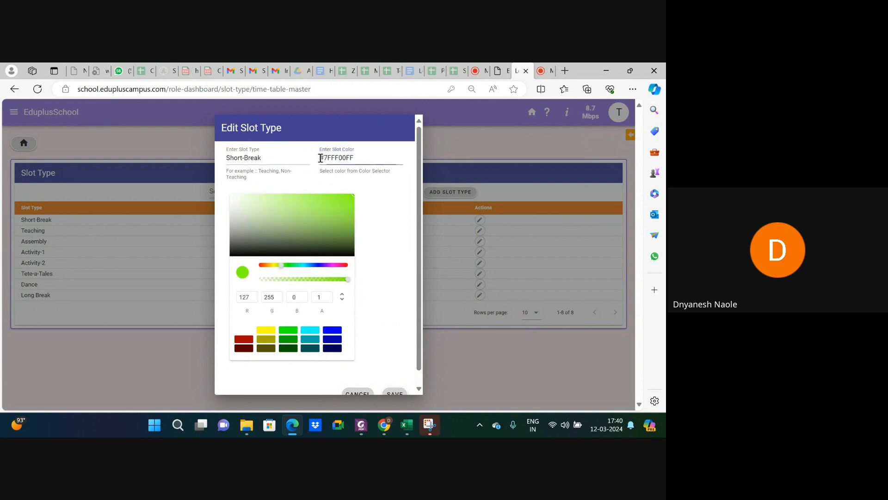
{"action": "left_click_drag", "start_coordinate": [319, 157], "coordinate": [360, 157]}
{"action": "left_click", "coordinate": [323, 223]}
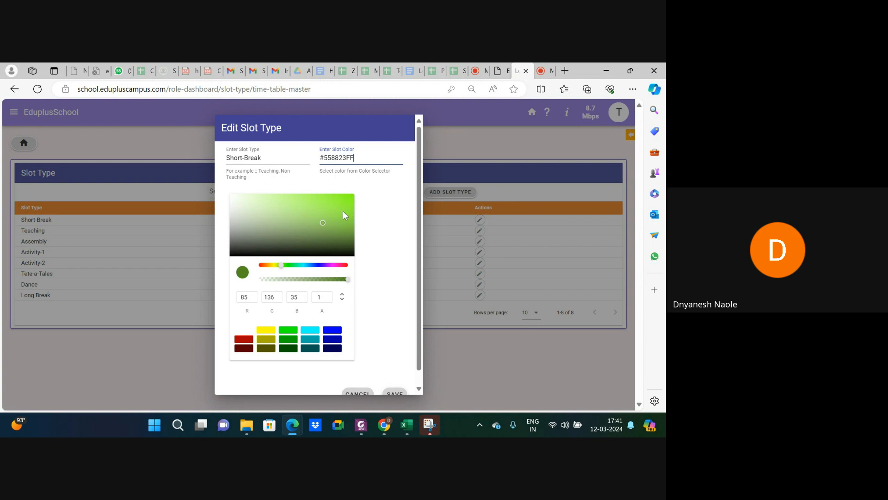
{"action": "left_click", "coordinate": [343, 211]}
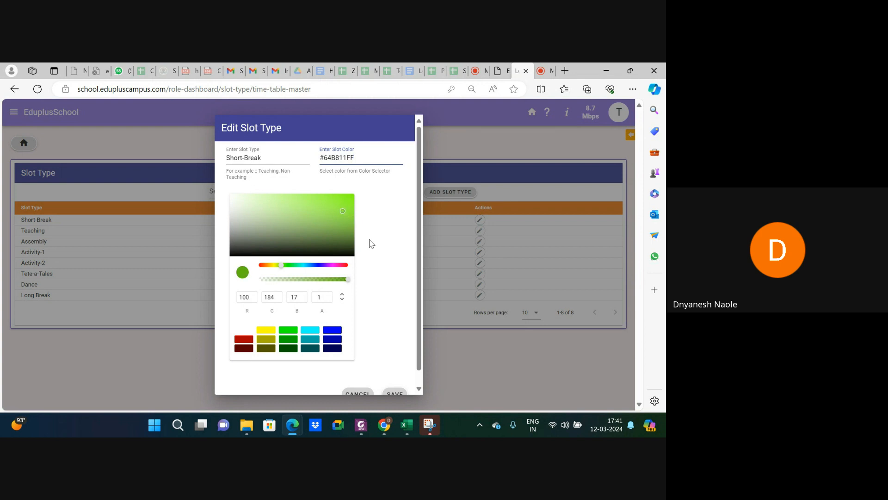
{"action": "scroll", "coordinate": [370, 244], "scroll_direction": "down", "scroll_amount": 1}
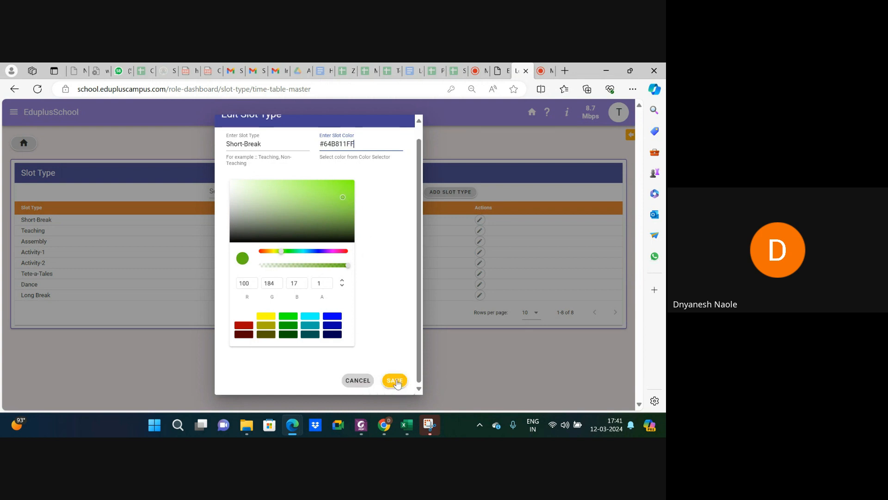
{"action": "left_click", "coordinate": [396, 382]}
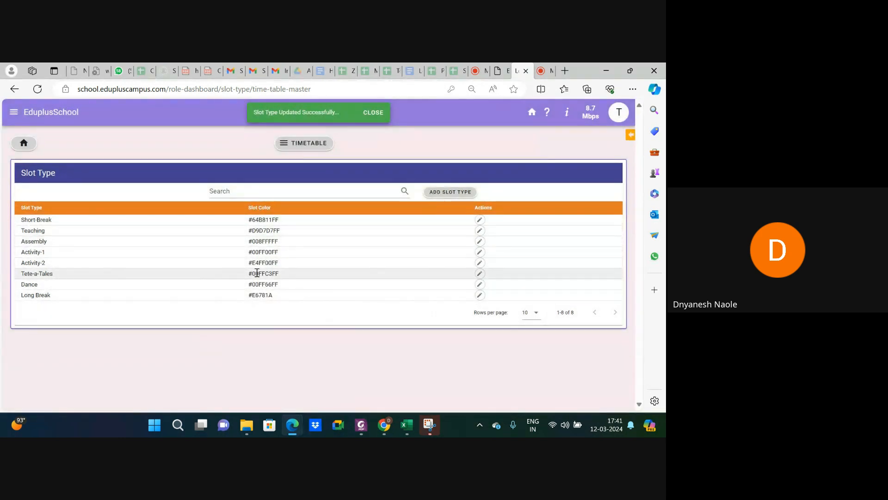
{"action": "scroll", "coordinate": [33, 230], "scroll_direction": "up", "scroll_amount": 3}
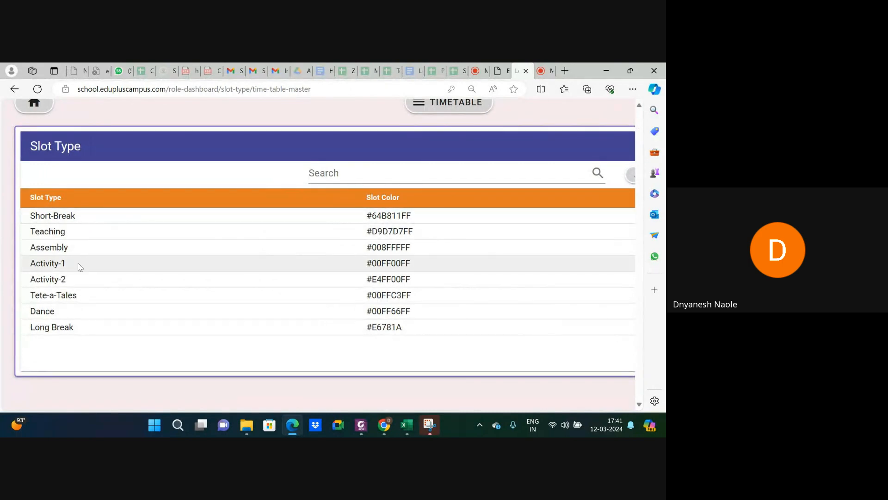
{"action": "scroll", "coordinate": [77, 264], "scroll_direction": "down", "scroll_amount": 3}
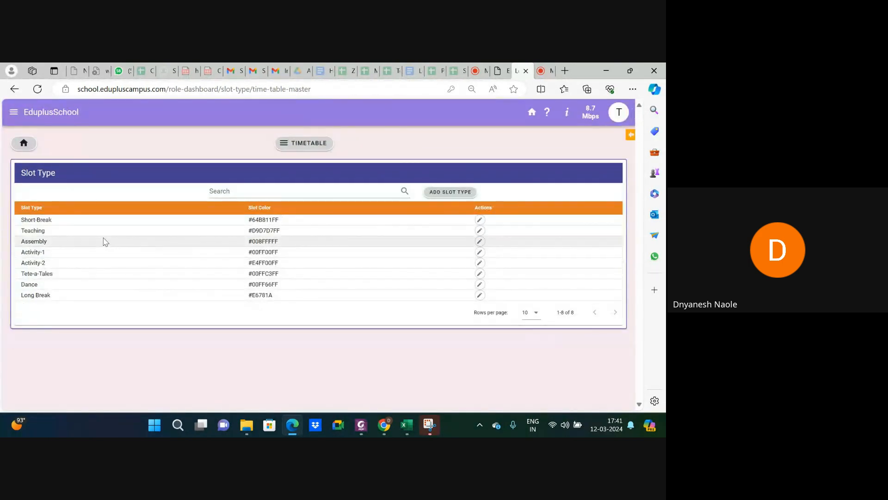
- Return to the Time Table Master, open the Room master and review the room numbers and room names
{"action": "left_click", "coordinate": [14, 90]}
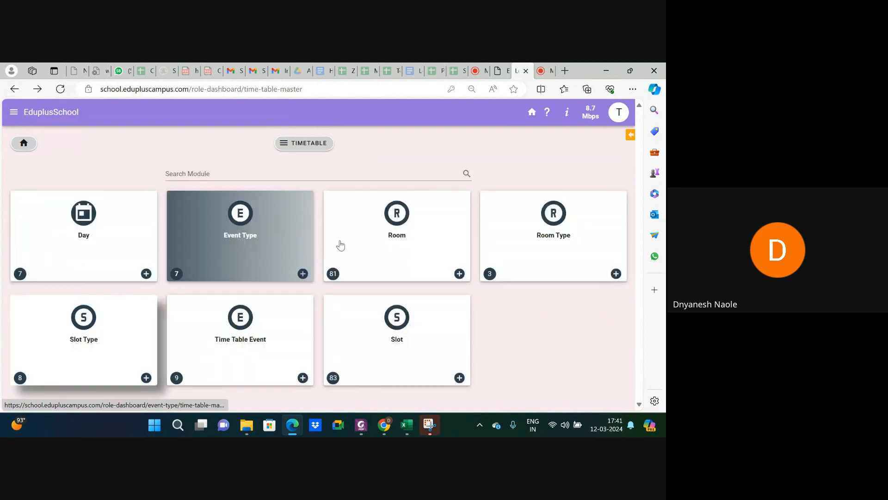
{"action": "left_click", "coordinate": [428, 246]}
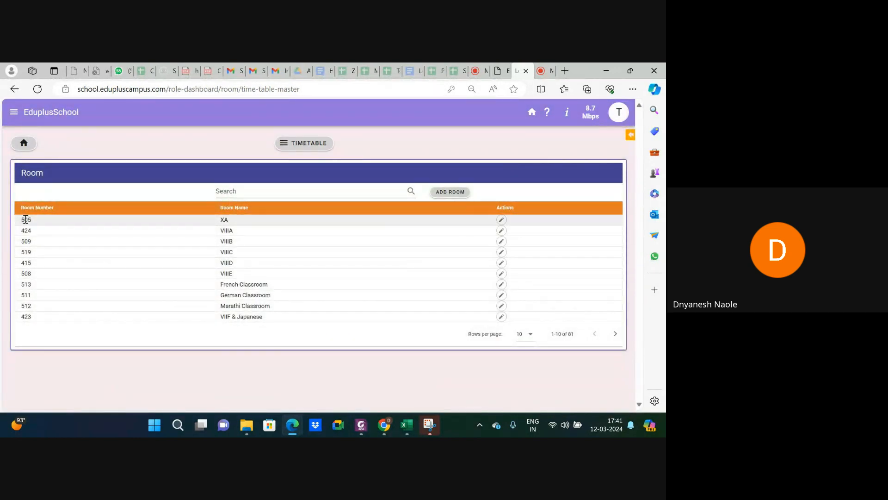
{"action": "scroll", "coordinate": [26, 219], "scroll_direction": "up", "scroll_amount": 3}
{"action": "scroll", "coordinate": [313, 242], "scroll_direction": "down", "scroll_amount": 3}
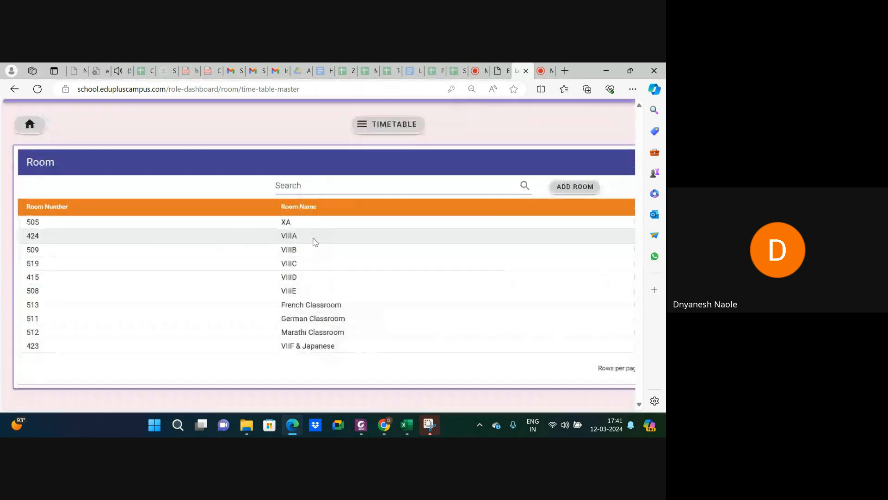
{"action": "scroll", "coordinate": [234, 230], "scroll_direction": "up", "scroll_amount": 3}
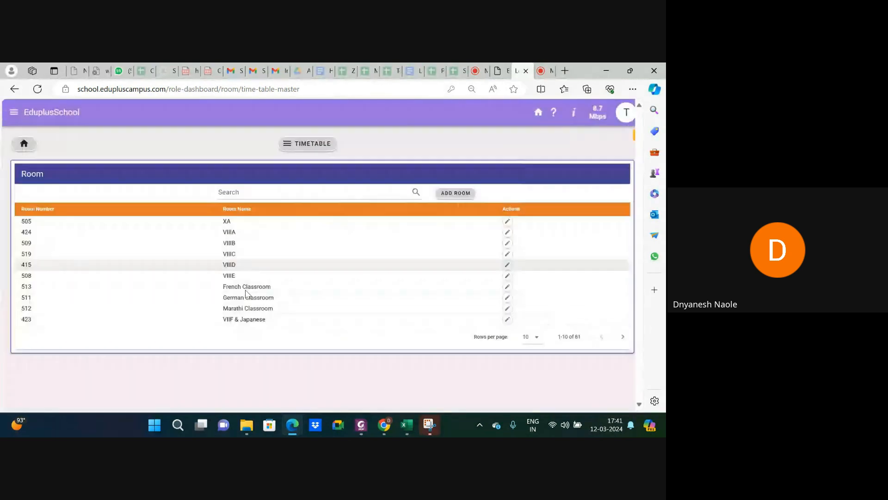
{"action": "scroll", "coordinate": [246, 293], "scroll_direction": "down", "scroll_amount": 3}
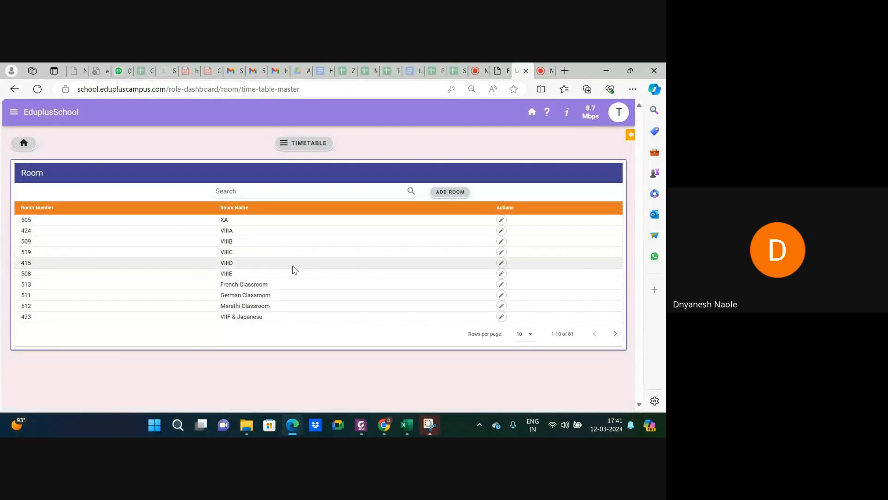
- Set the room list to its largest rows-per-page option and look through the additional rooms
{"action": "left_click", "coordinate": [526, 334]}
{"action": "left_click", "coordinate": [526, 392]}
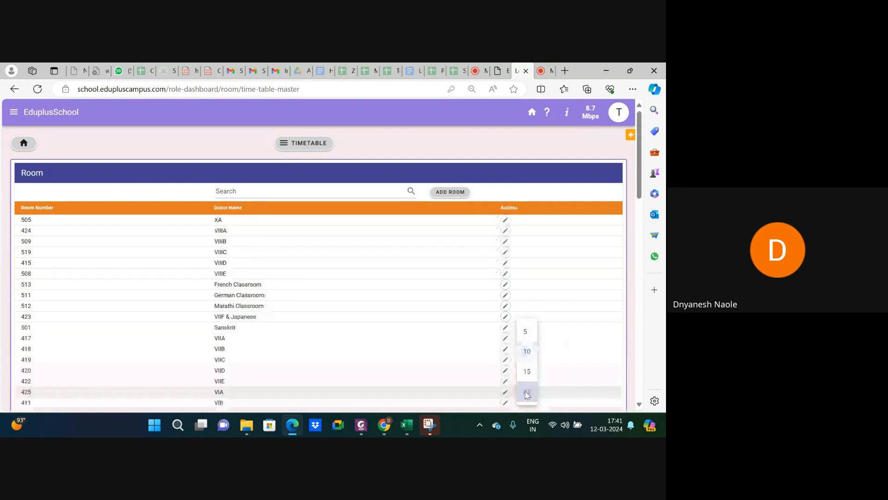
{"action": "scroll", "coordinate": [220, 339], "scroll_direction": "down", "scroll_amount": 4}
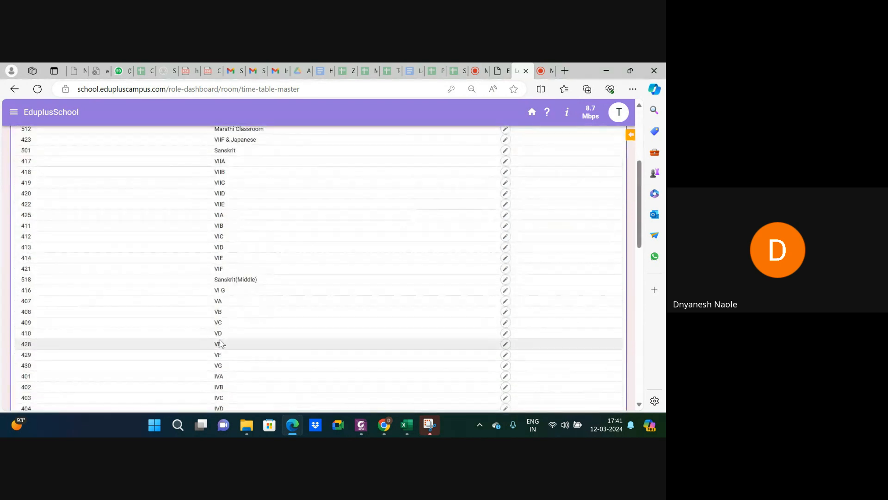
{"action": "scroll", "coordinate": [219, 341], "scroll_direction": "up", "scroll_amount": 4}
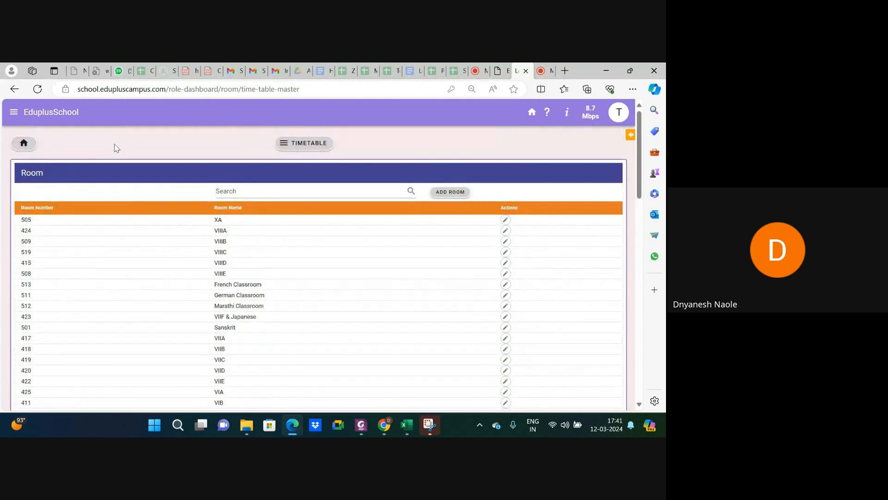
- Go back through the timetable dashboard to the Time Table Master and open the Room Type list
{"action": "left_click", "coordinate": [299, 145]}
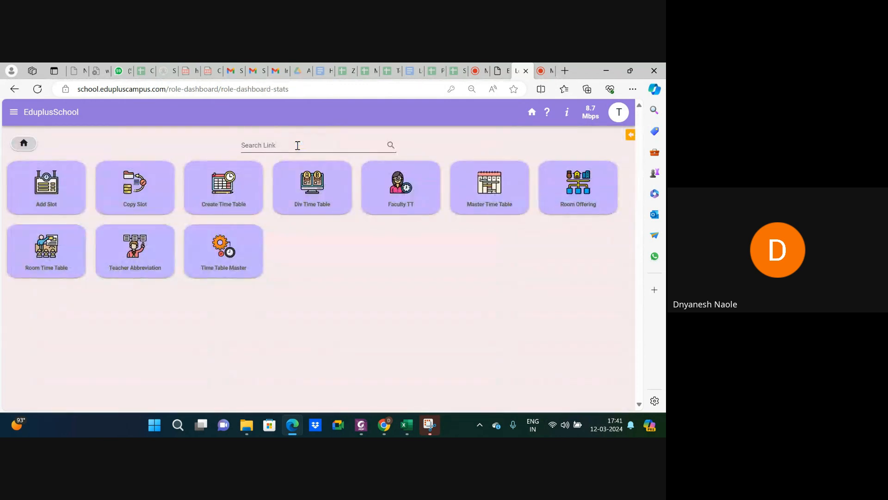
{"action": "left_click", "coordinate": [215, 259]}
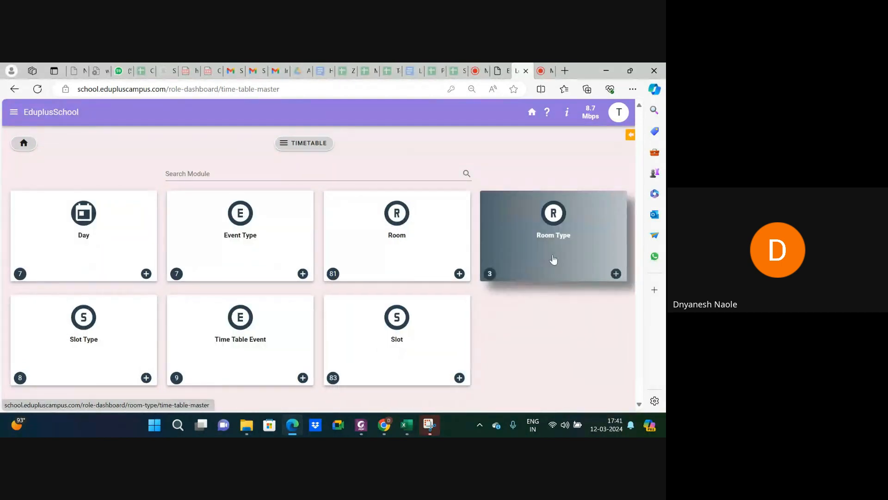
{"action": "left_click", "coordinate": [539, 231]}
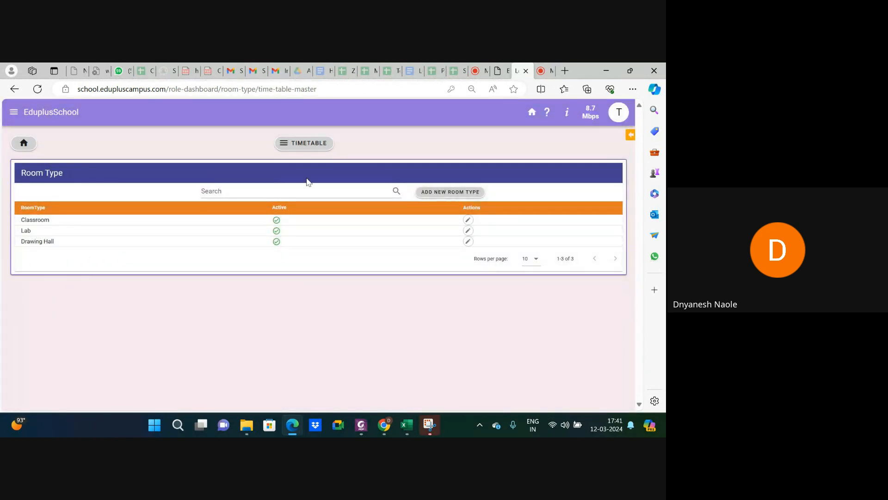
- Open the new room type form, review the room types it offers, and close it without saving
{"action": "left_click", "coordinate": [441, 193]}
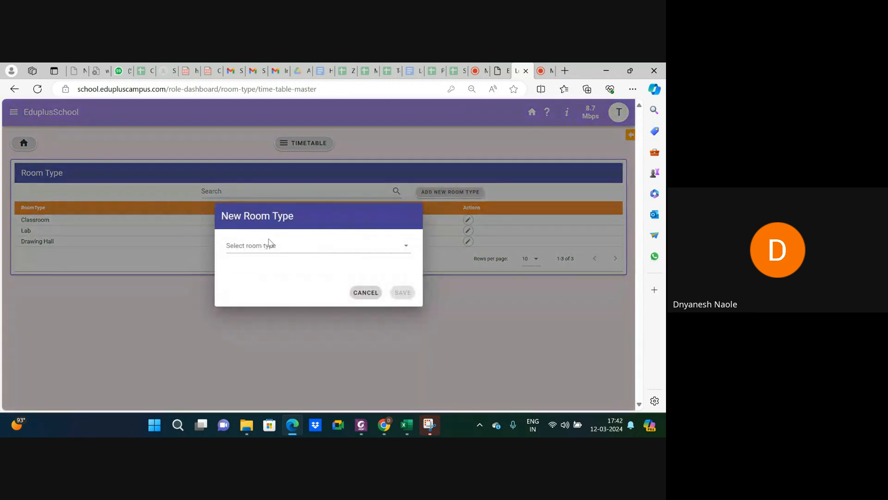
{"action": "left_click", "coordinate": [281, 249]}
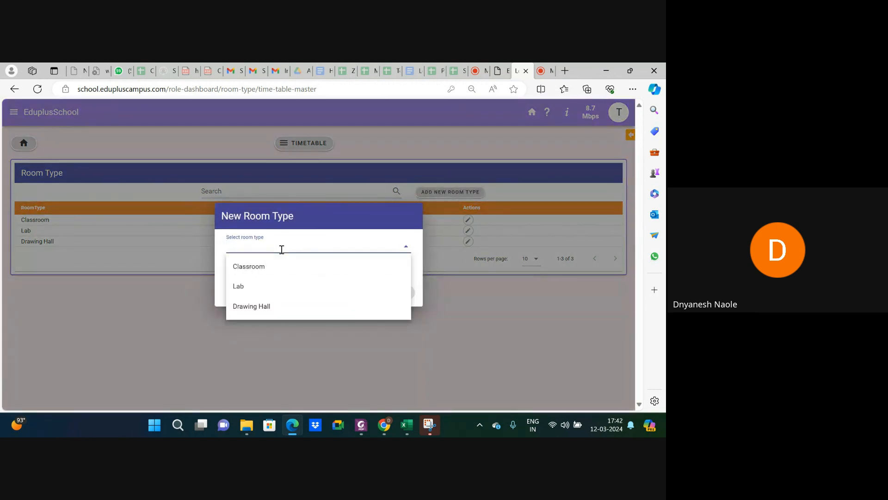
{"action": "left_click", "coordinate": [220, 297]}
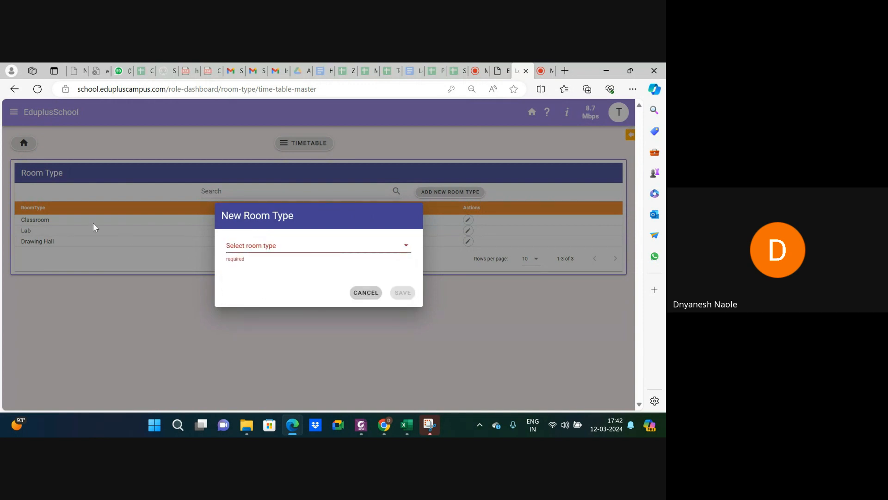
{"action": "left_click", "coordinate": [366, 292]}
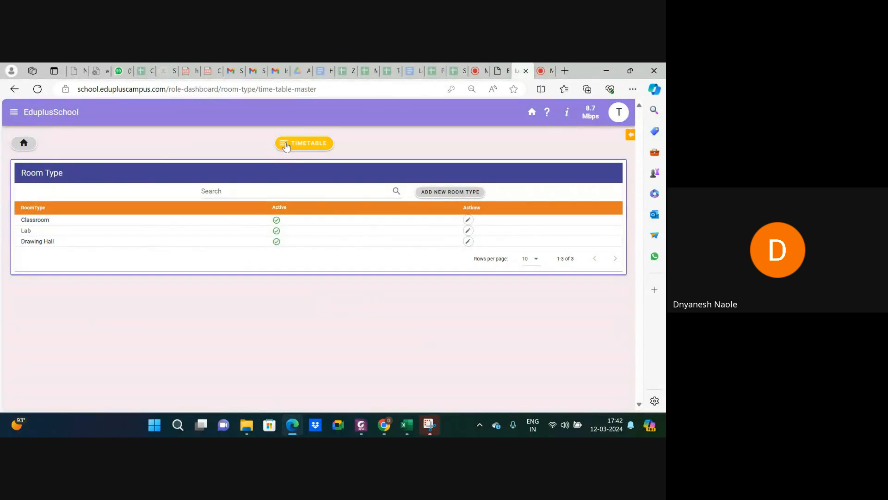
- Go back to the Time Table Master, review the new room form in the Room master, and cancel it
{"action": "left_click", "coordinate": [14, 89]}
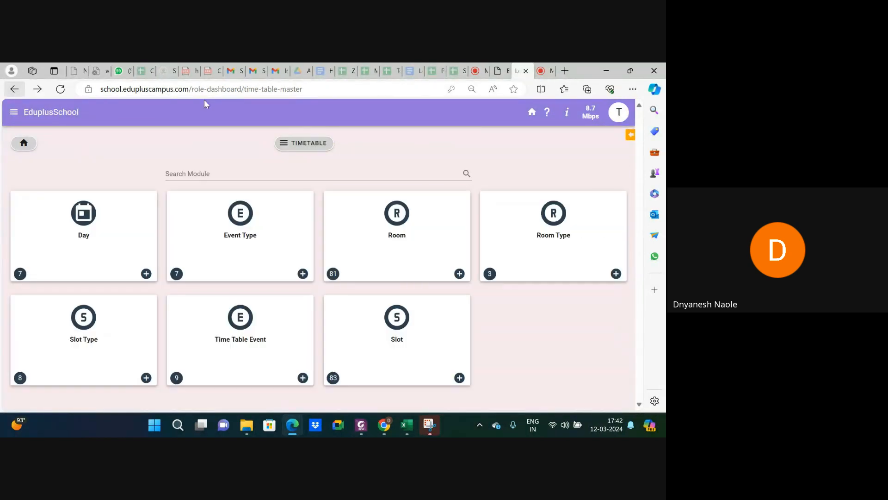
{"action": "left_click", "coordinate": [417, 237]}
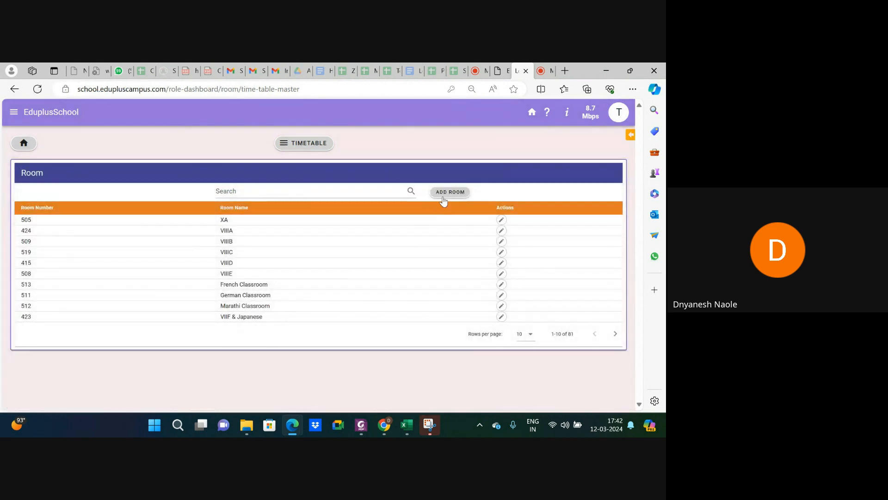
{"action": "left_click", "coordinate": [444, 193]}
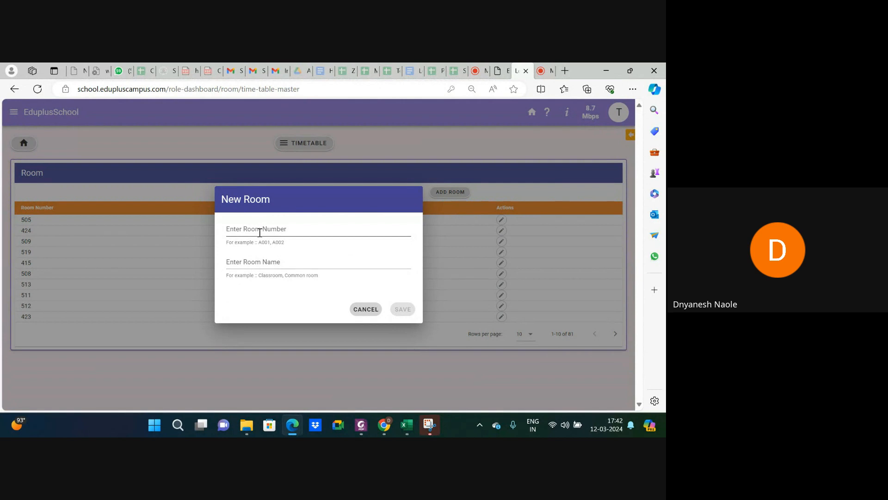
{"action": "left_click", "coordinate": [363, 309]}
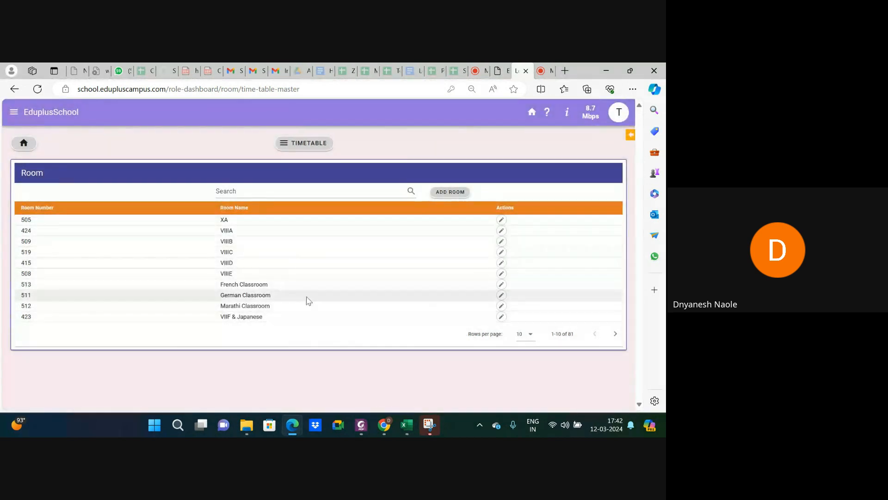
- Return to the Time Table Master and load the Slot setup for academic year 2024-25 and stream Fundamental(Gr-1&2)
{"action": "left_click", "coordinate": [15, 89]}
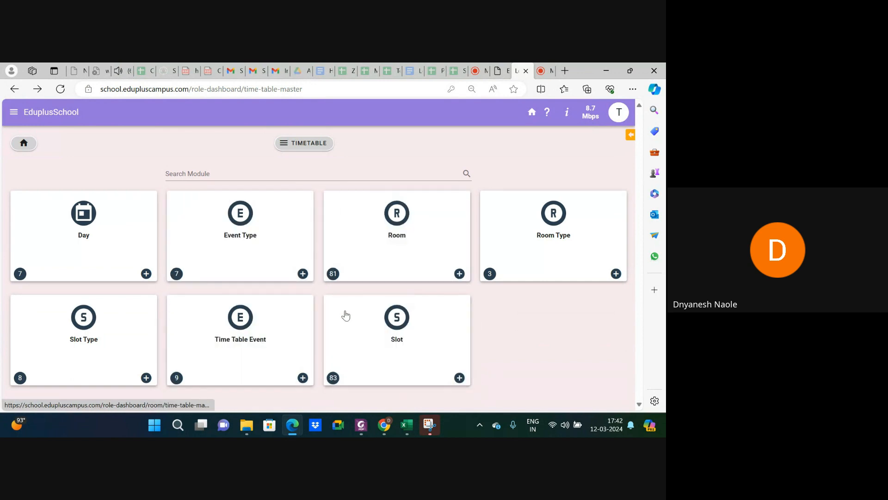
{"action": "left_click", "coordinate": [387, 349]}
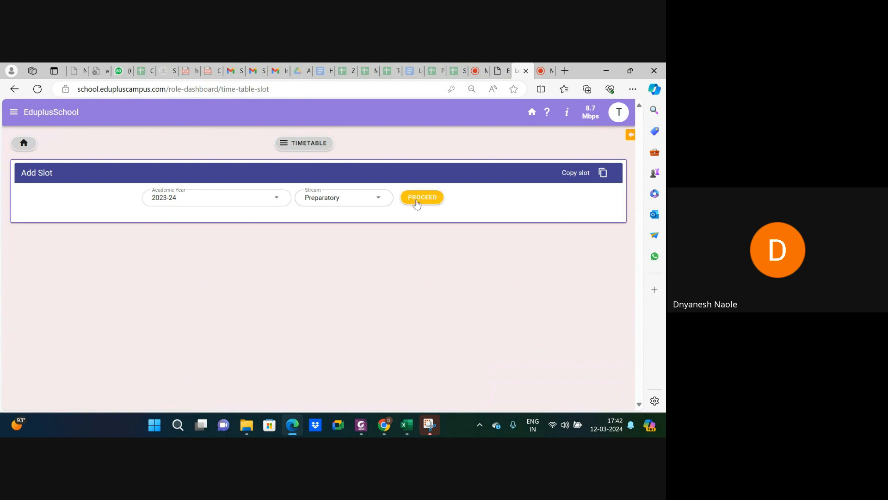
{"action": "left_click", "coordinate": [199, 203]}
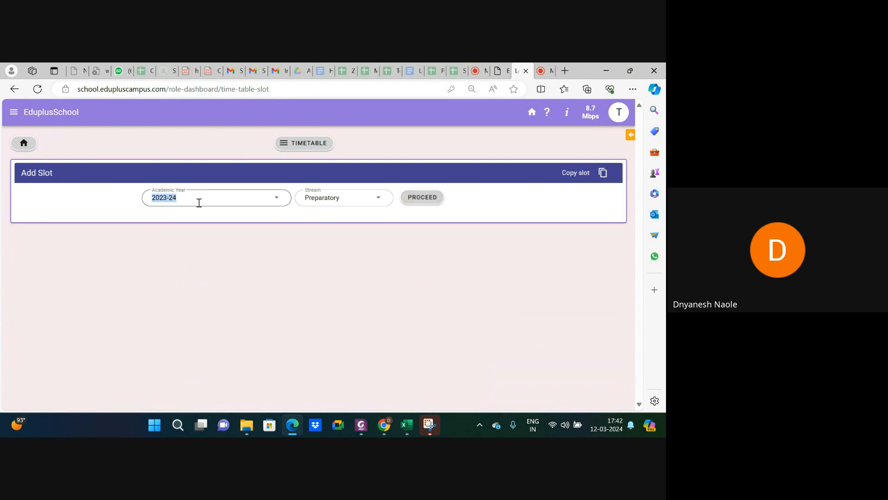
{"action": "left_click", "coordinate": [180, 219]}
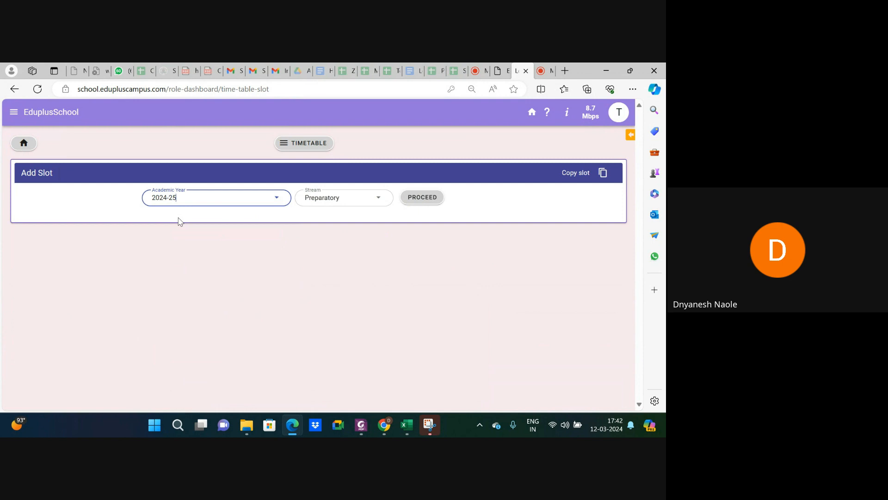
{"action": "left_click", "coordinate": [344, 198]}
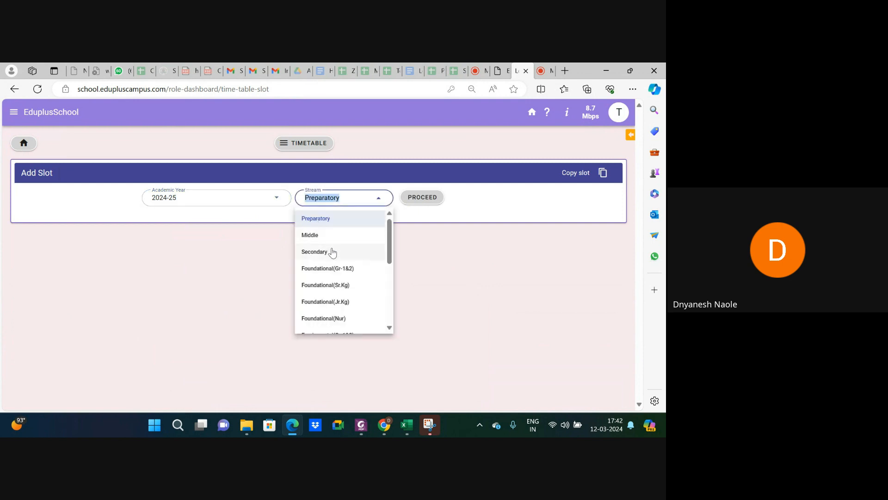
{"action": "scroll", "coordinate": [324, 244], "scroll_direction": "down", "scroll_amount": 3}
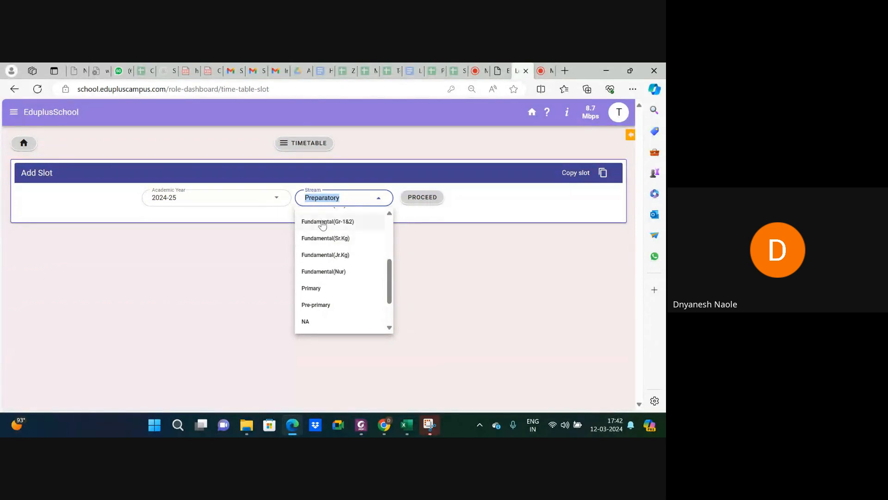
{"action": "left_click", "coordinate": [324, 222]}
{"action": "left_click", "coordinate": [430, 200]}
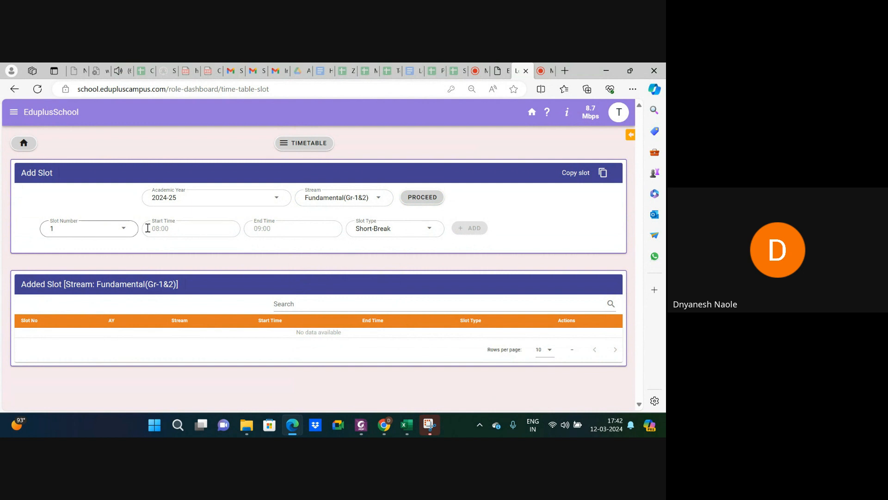
- Add slot 1 from 08:00 to 08:10 with the slot type Assembly
{"action": "left_click", "coordinate": [180, 228]}
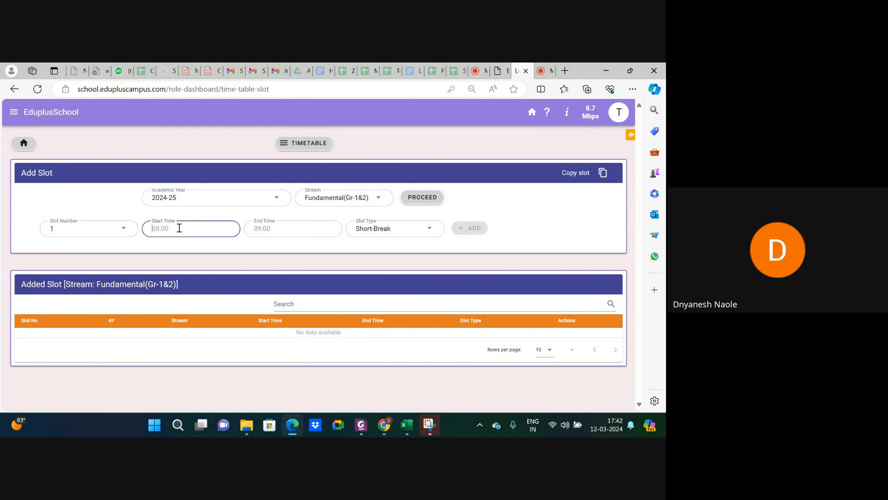
{"action": "type", "text": "08:00"}
{"action": "left_click", "coordinate": [282, 227]}
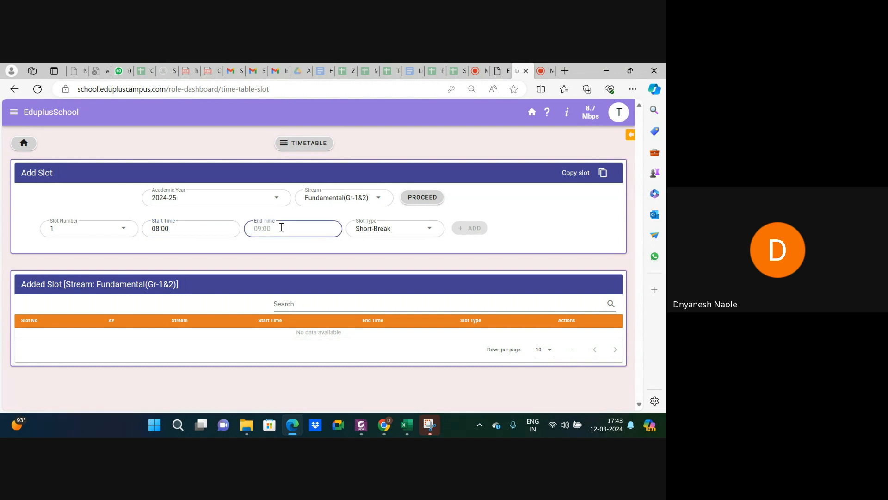
{"action": "type", "text": "08:10"}
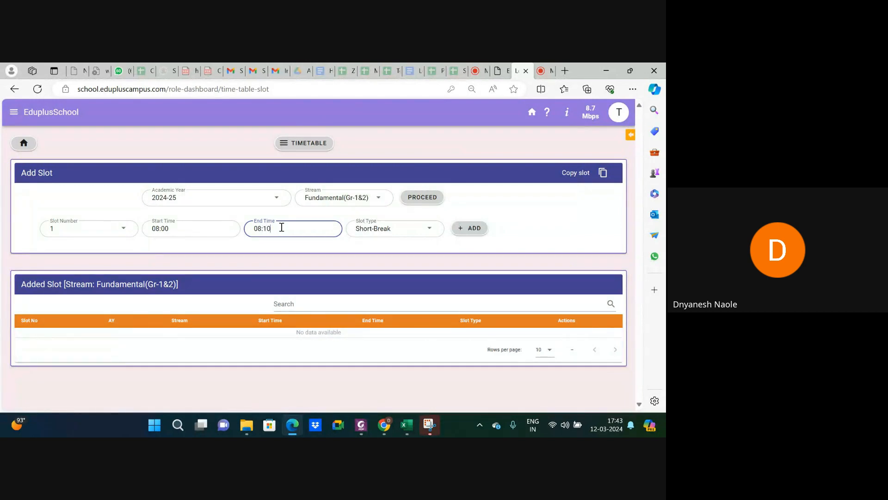
{"action": "left_click", "coordinate": [384, 229]}
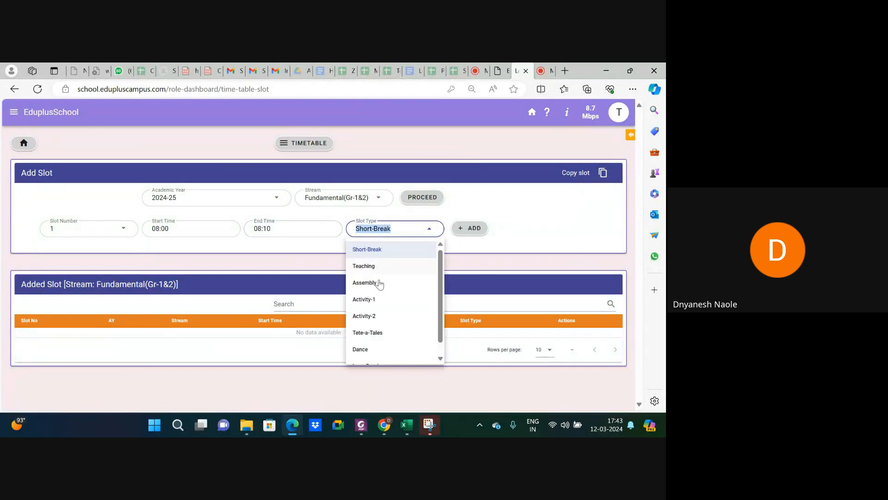
{"action": "scroll", "coordinate": [380, 303], "scroll_direction": "down", "scroll_amount": 1}
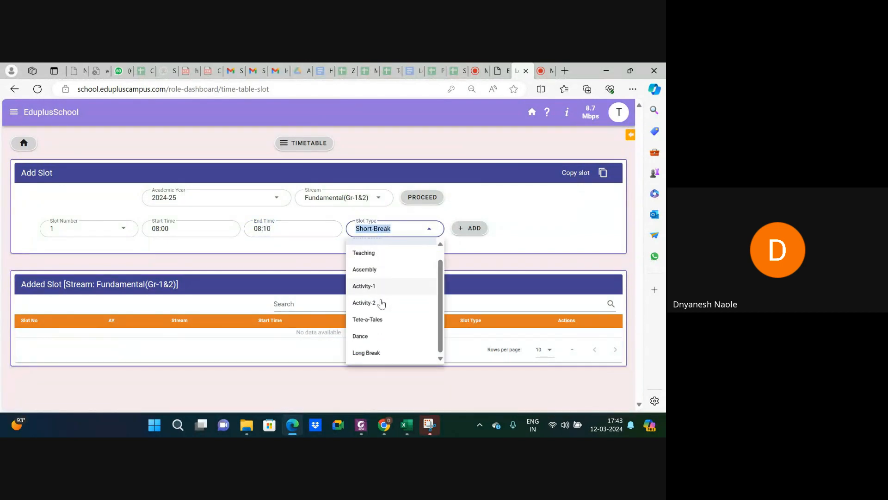
{"action": "left_click", "coordinate": [380, 271]}
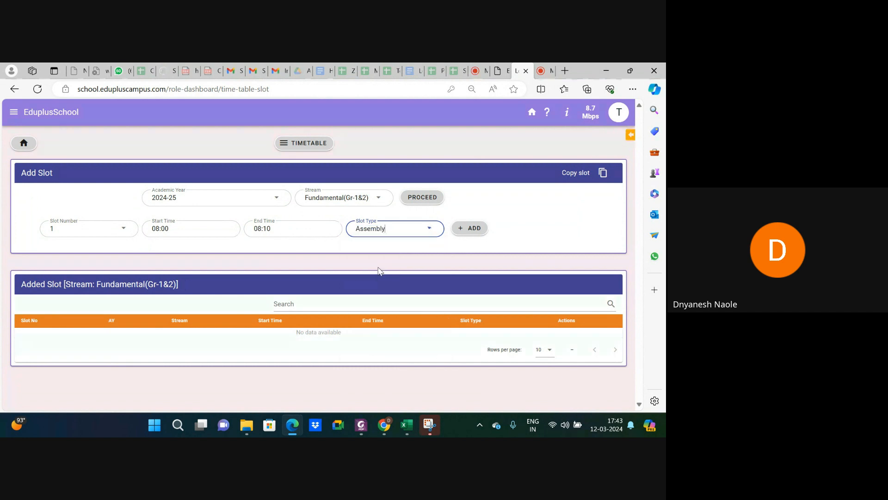
{"action": "left_click", "coordinate": [469, 228]}
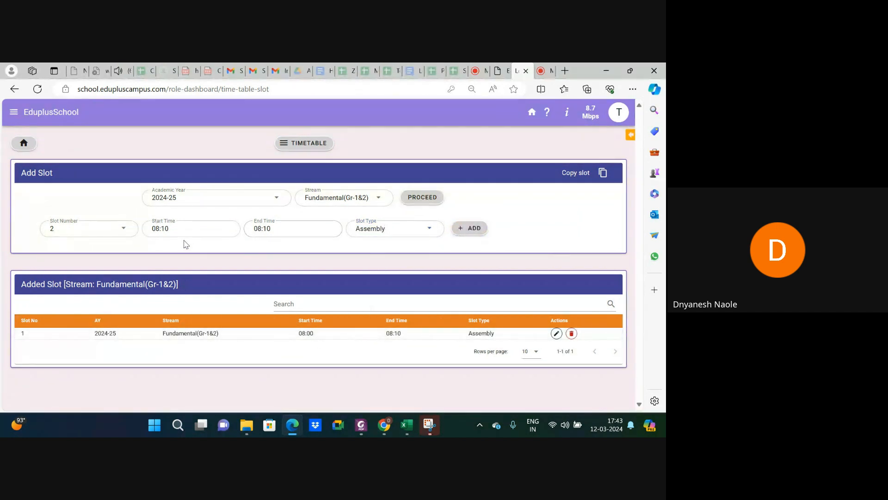
- Add two Teaching slots: slot 2 from 08:10 to 08:40 and slot 3 from 08:40 to 09:10
{"action": "left_click", "coordinate": [267, 230]}
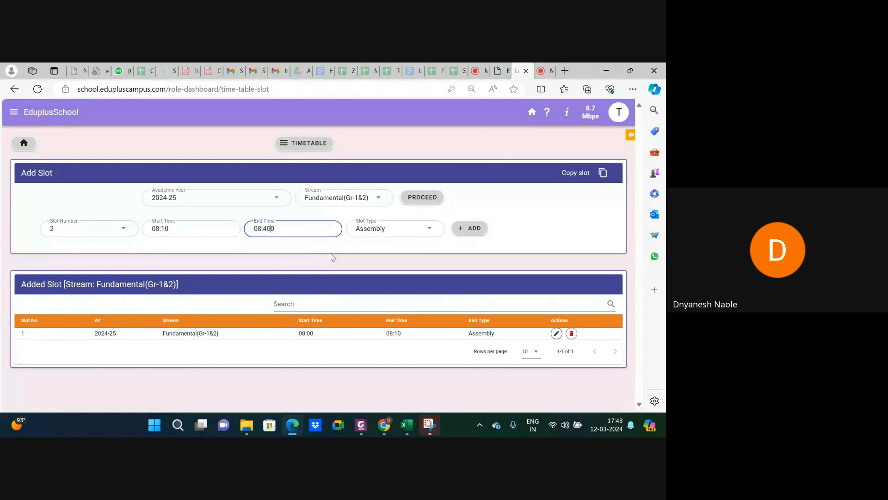
{"action": "left_click", "coordinate": [410, 229]}
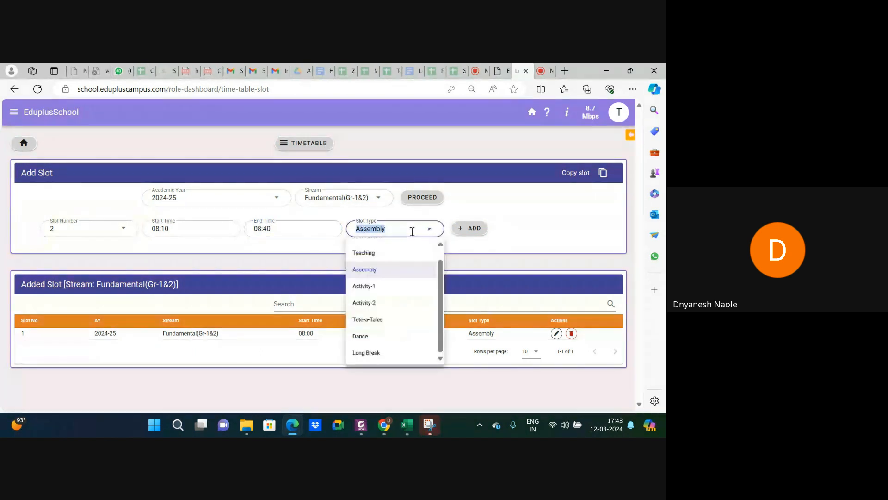
{"action": "left_click", "coordinate": [363, 252]}
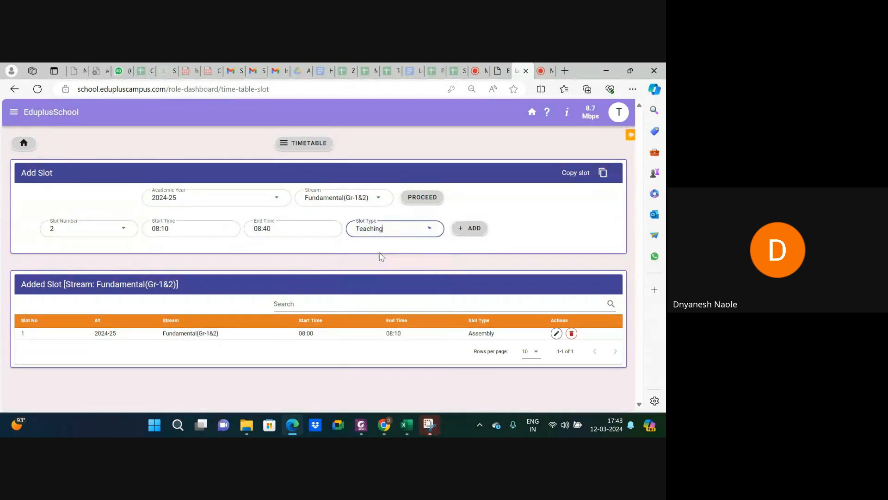
{"action": "left_click", "coordinate": [461, 231]}
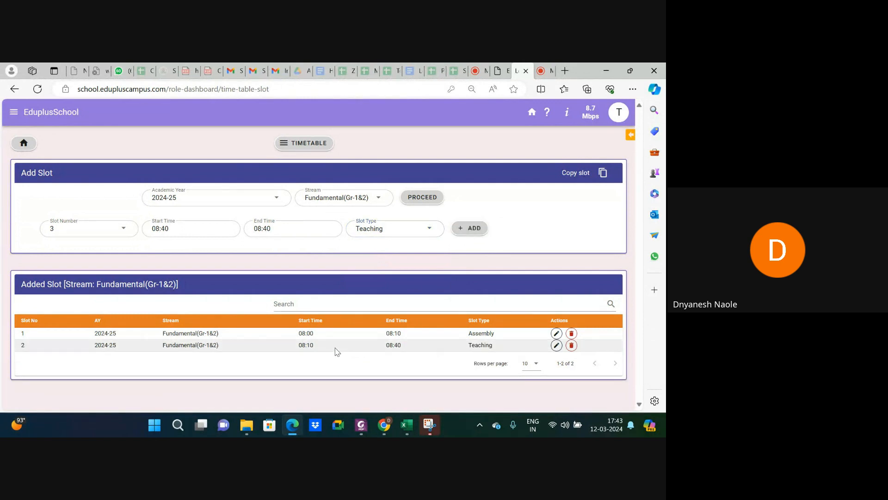
{"action": "left_click", "coordinate": [262, 228]}
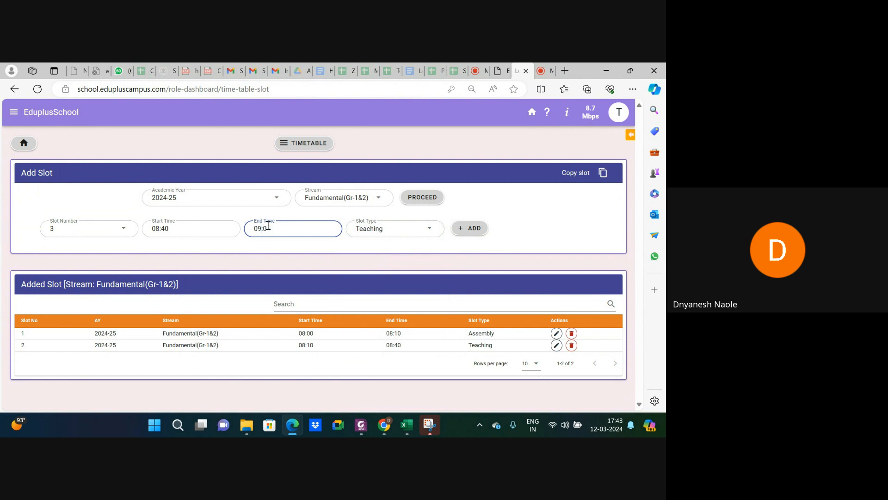
{"action": "left_click", "coordinate": [462, 234]}
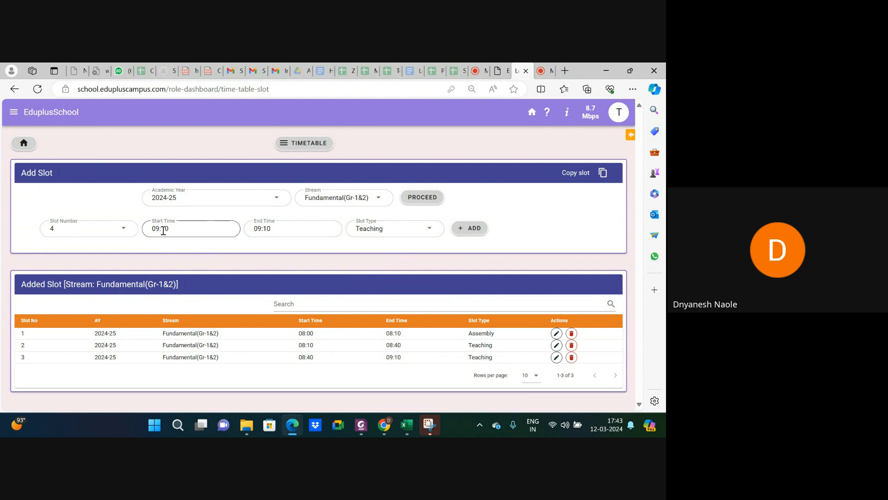
- Add slot 4 from 09:10 to 09:20 with the slot type Short-Break
{"action": "left_click", "coordinate": [273, 230]}
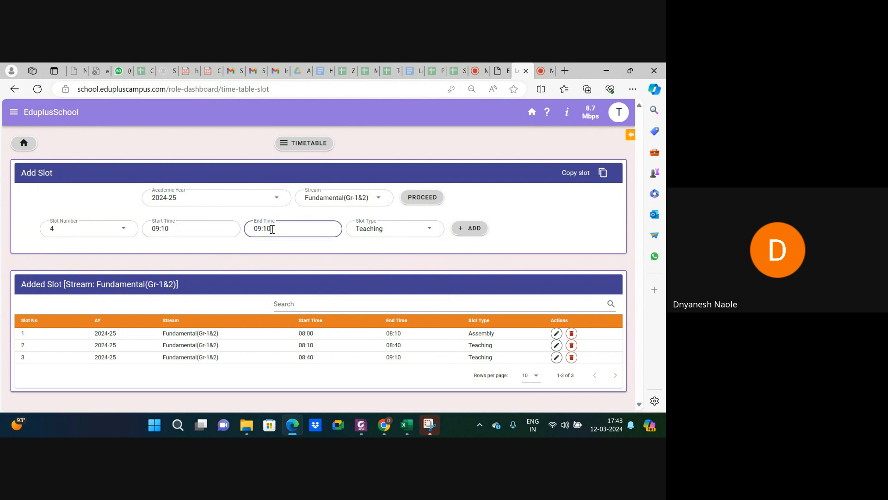
{"action": "type", "text": "09:20"}
{"action": "left_click", "coordinate": [397, 229]}
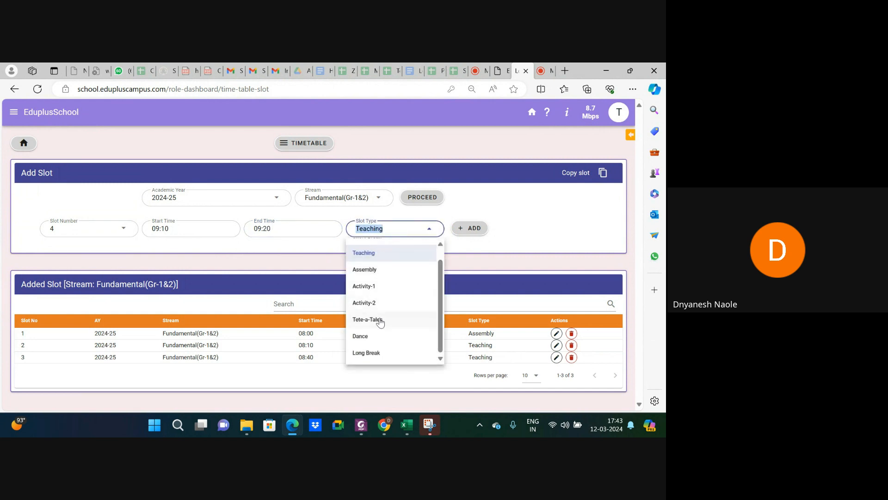
{"action": "scroll", "coordinate": [377, 318], "scroll_direction": "down", "scroll_amount": 1}
{"action": "scroll", "coordinate": [379, 321], "scroll_direction": "up", "scroll_amount": 2}
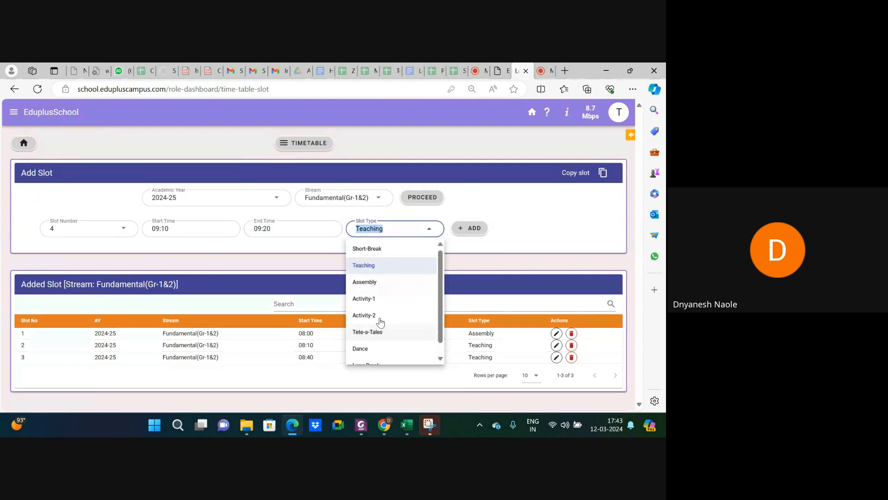
{"action": "left_click", "coordinate": [376, 249]}
{"action": "left_click", "coordinate": [468, 229]}
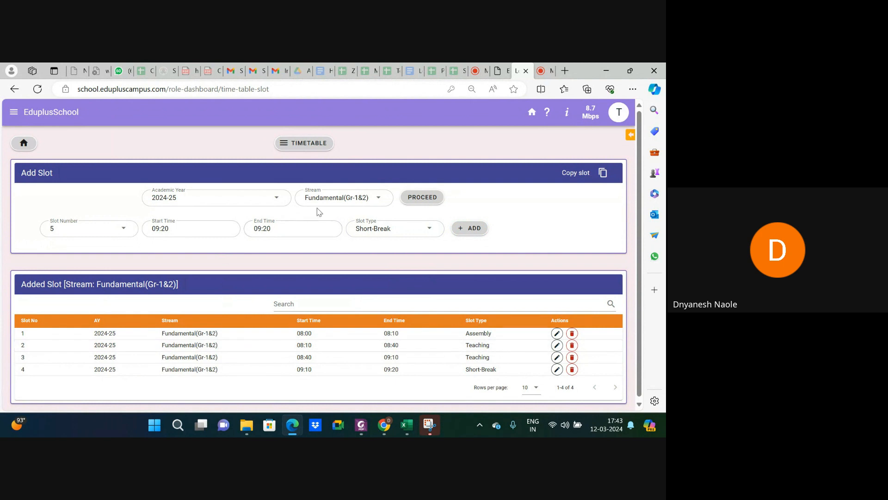
- Examine the streams available for slot setup, including the Foundational and Fundamental groups
{"action": "left_click", "coordinate": [336, 198]}
{"action": "scroll", "coordinate": [328, 309], "scroll_direction": "down", "scroll_amount": 2}
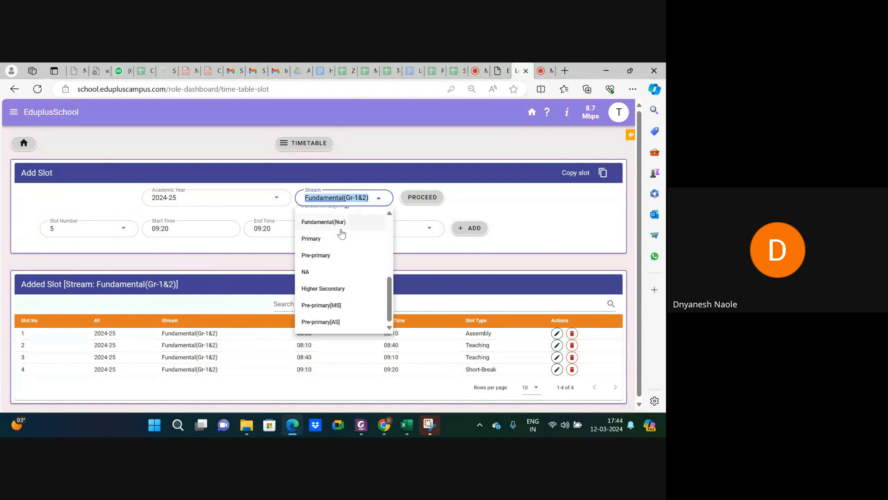
{"action": "scroll", "coordinate": [335, 290], "scroll_direction": "up", "scroll_amount": 3}
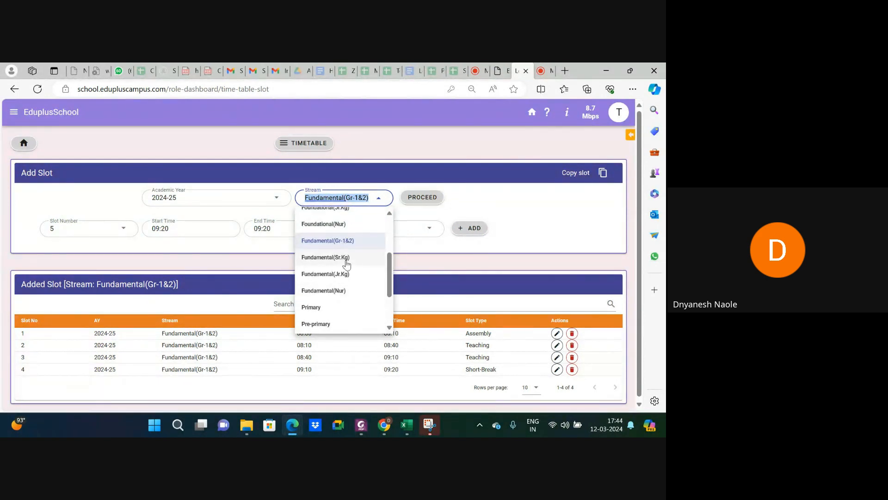
{"action": "scroll", "coordinate": [346, 264], "scroll_direction": "up", "scroll_amount": 1}
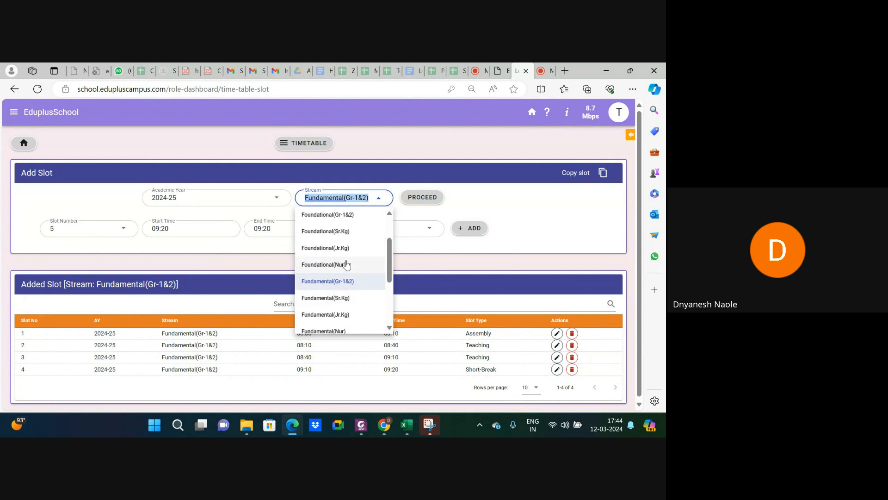
{"action": "scroll", "coordinate": [346, 265], "scroll_direction": "up", "scroll_amount": 1}
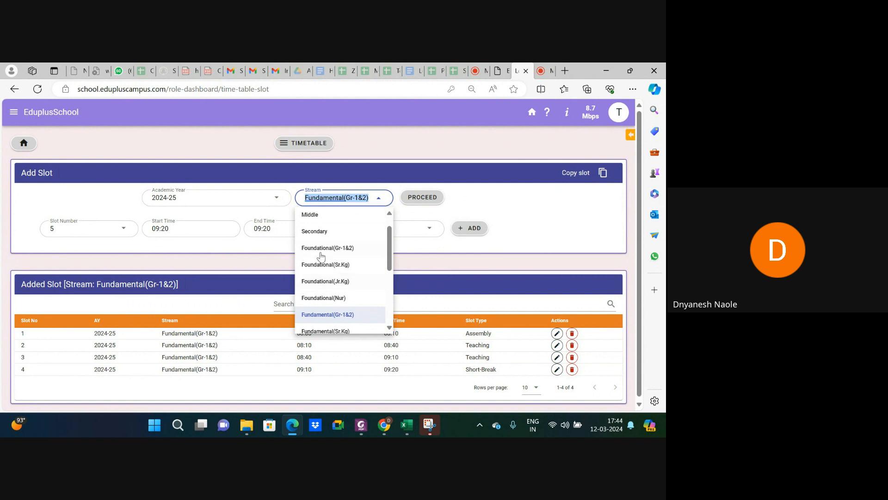
{"action": "scroll", "coordinate": [319, 251], "scroll_direction": "up", "scroll_amount": 5}
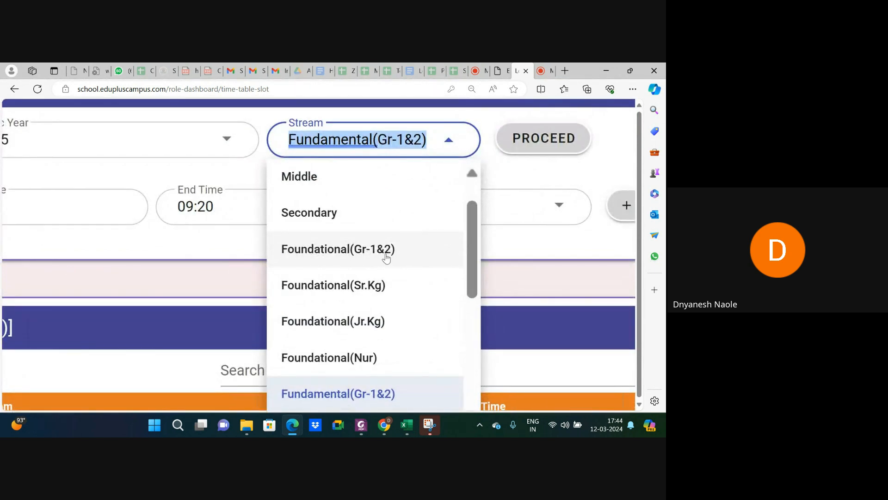
{"action": "scroll", "coordinate": [366, 294], "scroll_direction": "down", "scroll_amount": 5}
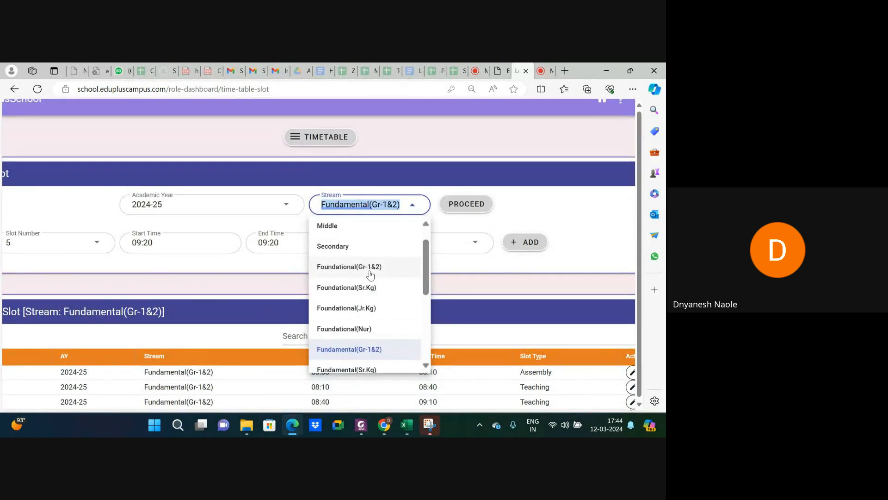
{"action": "left_click", "coordinate": [297, 284]}
{"action": "scroll", "coordinate": [296, 284], "scroll_direction": "down", "scroll_amount": 2}
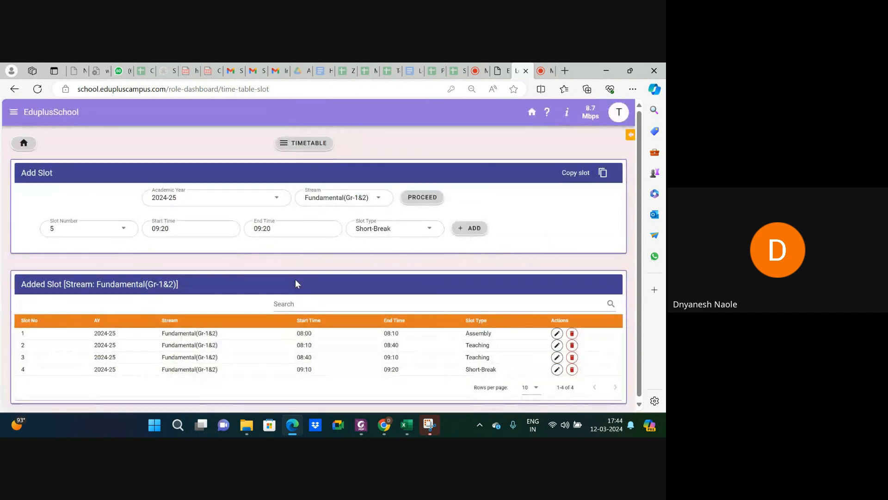
- Open the slot copy page and set the source academic year to 2023-24 and the target year to 2024-25
{"action": "left_click", "coordinate": [602, 175]}
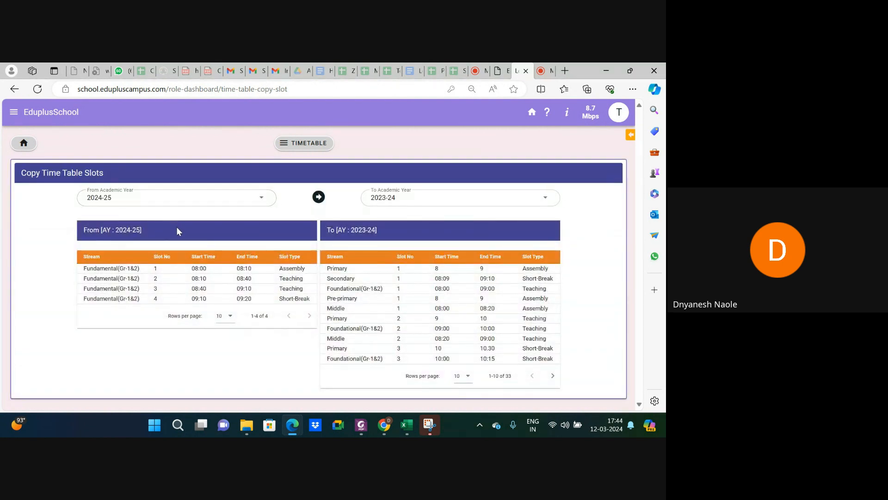
{"action": "left_click", "coordinate": [163, 199]}
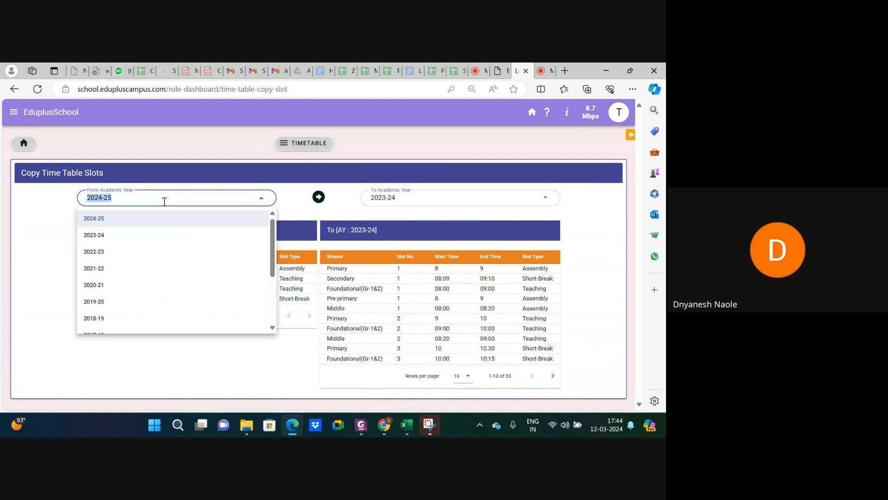
{"action": "left_click", "coordinate": [115, 240]}
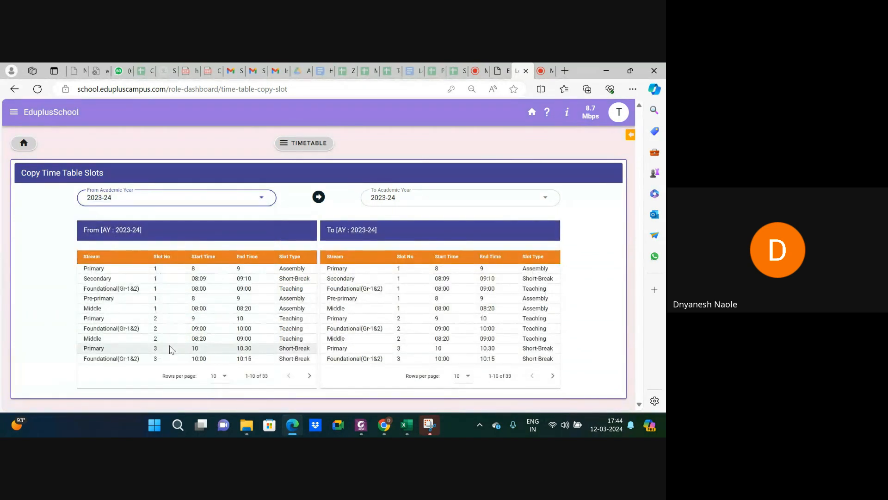
{"action": "left_click", "coordinate": [393, 202]}
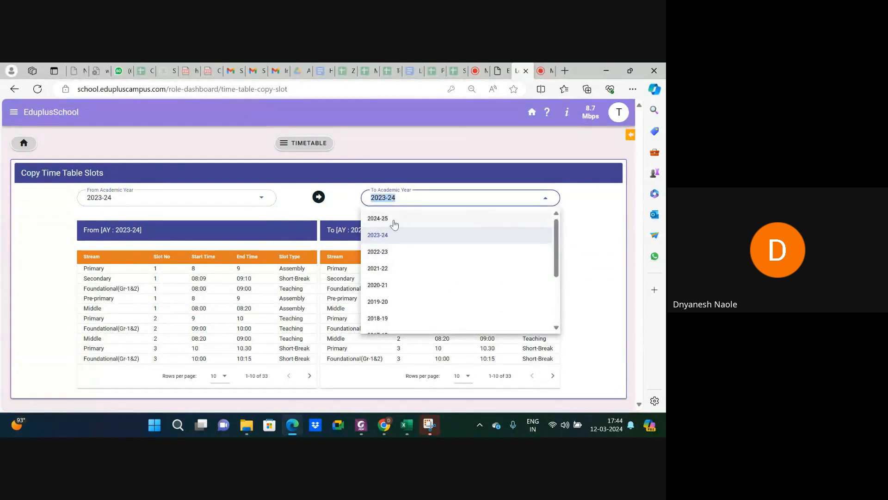
{"action": "left_click", "coordinate": [393, 221]}
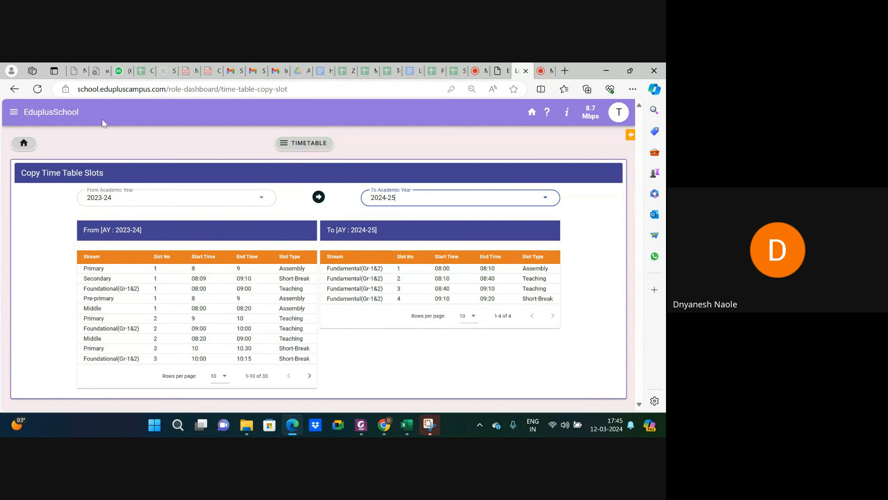
- Return to the Add Slot page and review the 2023-24 slots of the Foundational(Gr-1&2) stream
{"action": "left_click", "coordinate": [15, 89]}
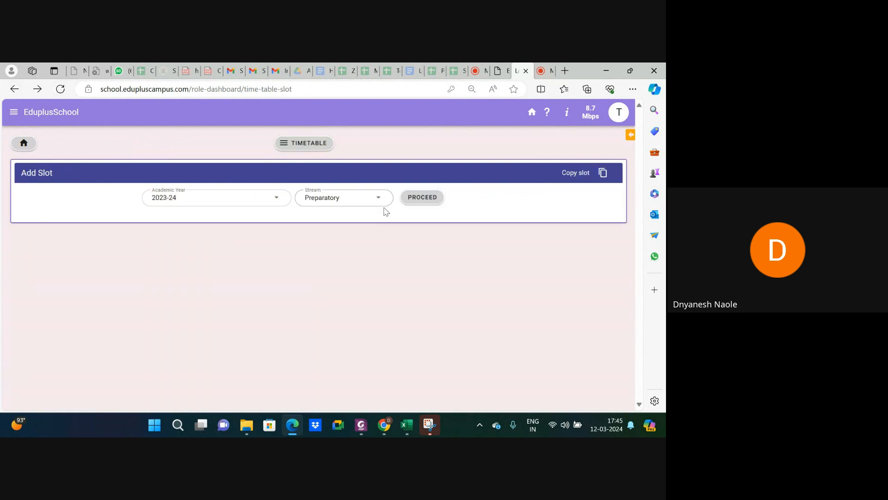
{"action": "left_click", "coordinate": [339, 200]}
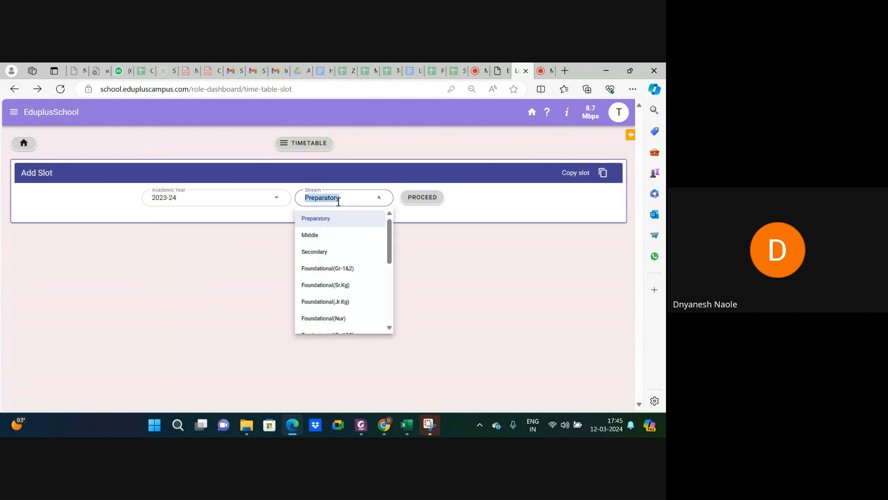
{"action": "left_click", "coordinate": [337, 269]}
{"action": "left_click", "coordinate": [422, 197]}
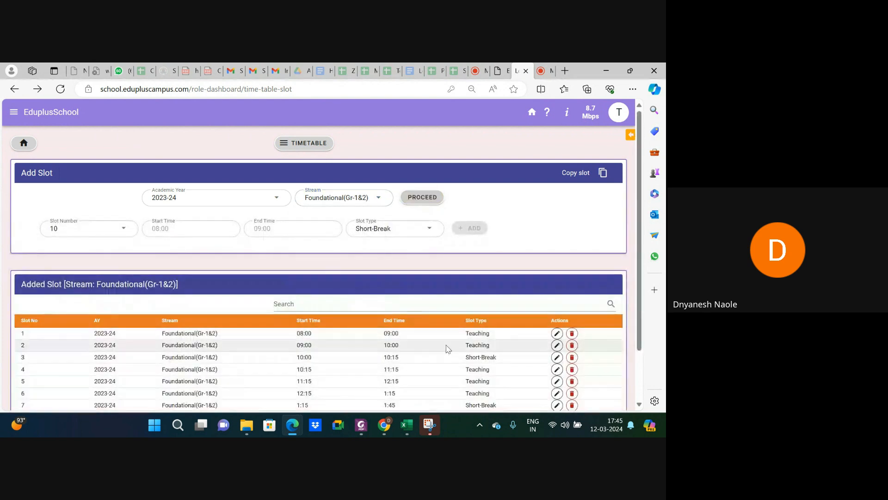
{"action": "scroll", "coordinate": [522, 298], "scroll_direction": "down", "scroll_amount": 2}
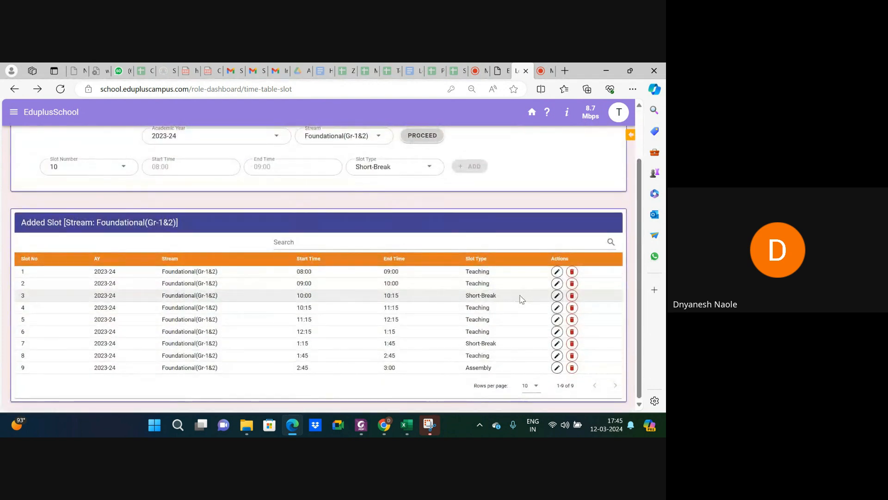
{"action": "scroll", "coordinate": [521, 299], "scroll_direction": "up", "scroll_amount": 2}
- Load the Foundational(Gr-1&2) slots for academic year 2024-25
{"action": "left_click", "coordinate": [237, 198]}
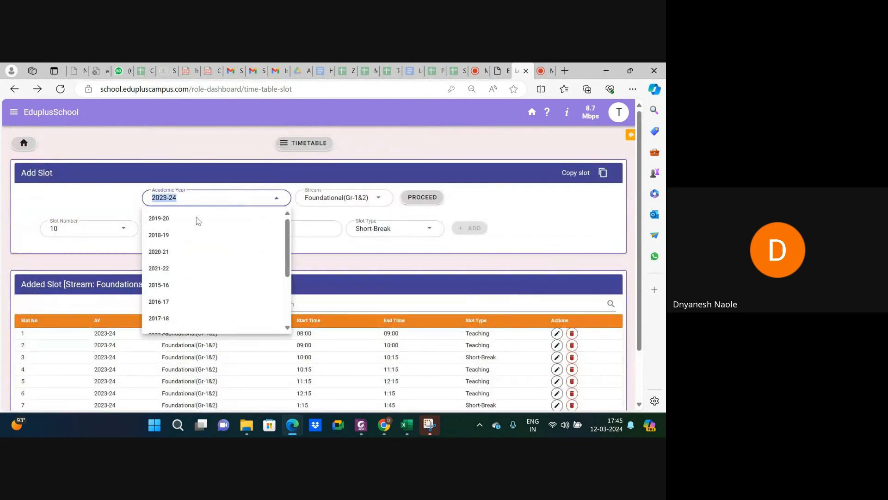
{"action": "scroll", "coordinate": [178, 305], "scroll_direction": "down", "scroll_amount": 3}
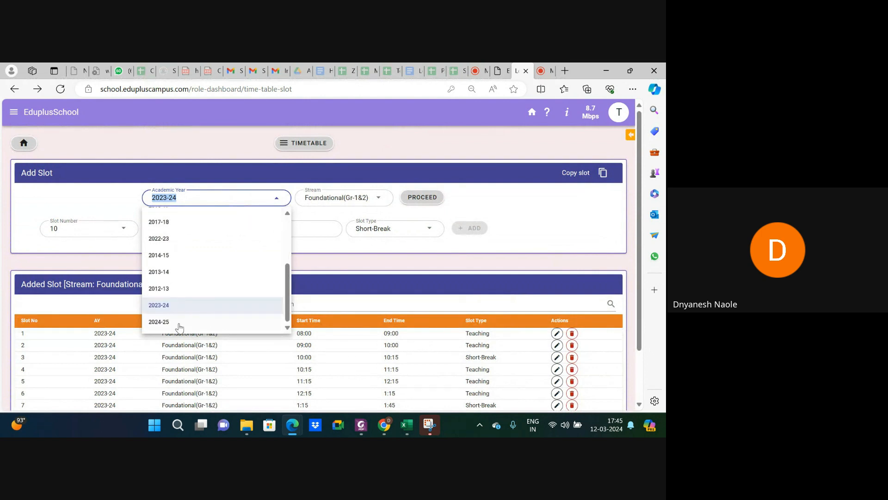
{"action": "left_click", "coordinate": [179, 323]}
{"action": "left_click", "coordinate": [432, 202]}
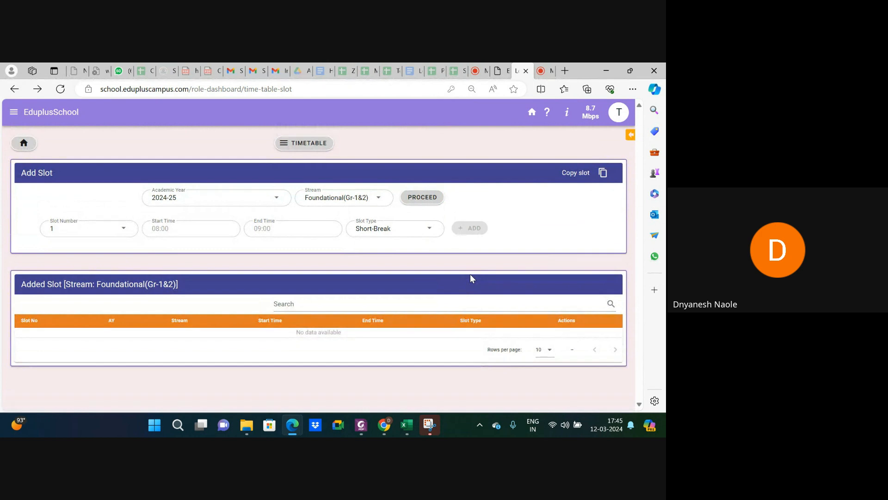
- Switch the stream to Foundational(Sr.Kg) and back to Foundational(Gr-1&2), and load its 2024-25 slots again
{"action": "left_click", "coordinate": [340, 199]}
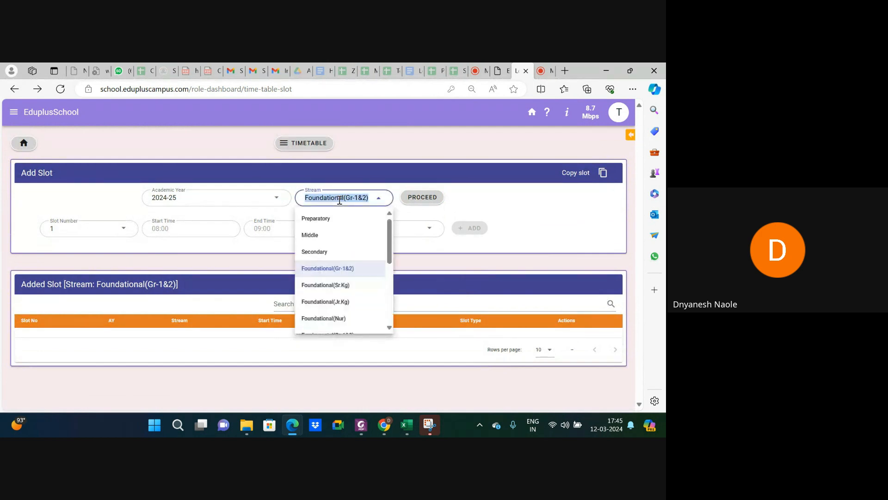
{"action": "left_click", "coordinate": [343, 285]}
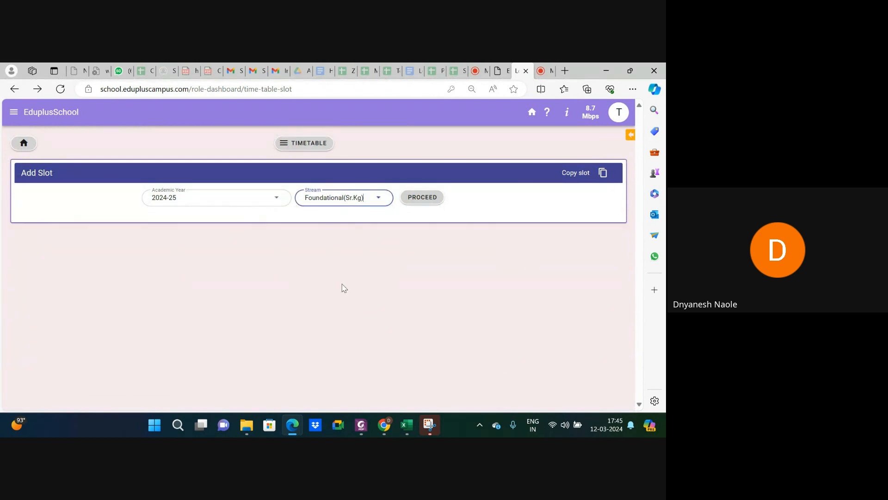
{"action": "left_click", "coordinate": [353, 198]}
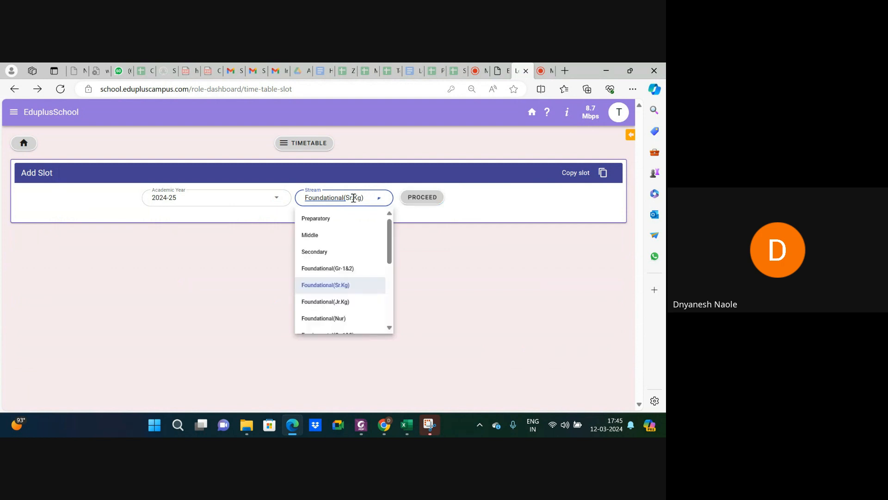
{"action": "left_click", "coordinate": [347, 268]}
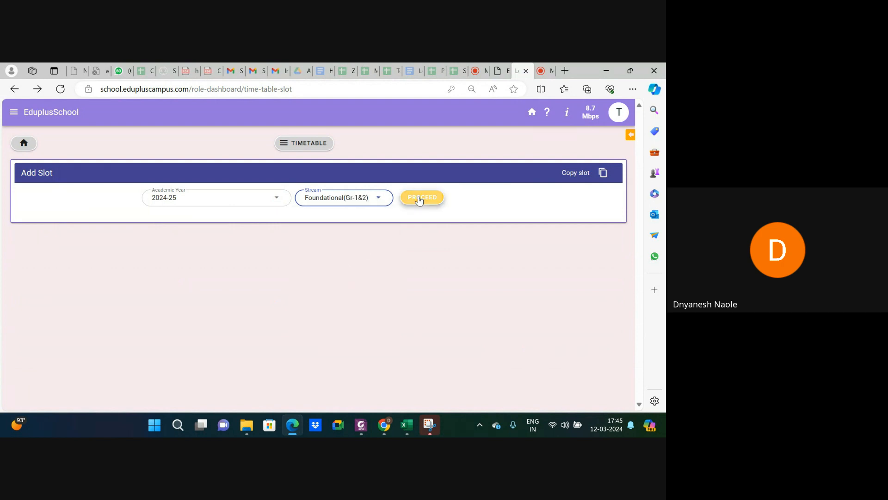
{"action": "left_click", "coordinate": [419, 198]}
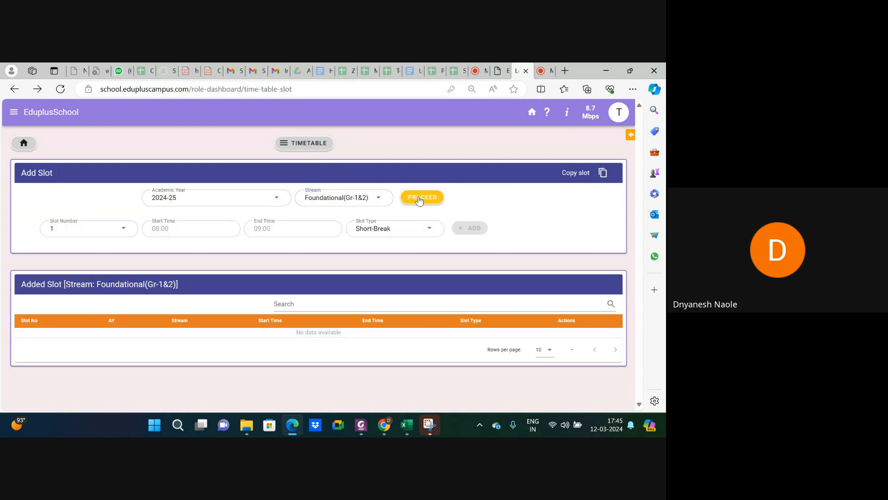
- Reload the Add Slot page with the 2024-25 Foundational(Gr-1&2) slots and open the slot copy page
{"action": "left_click", "coordinate": [66, 90]}
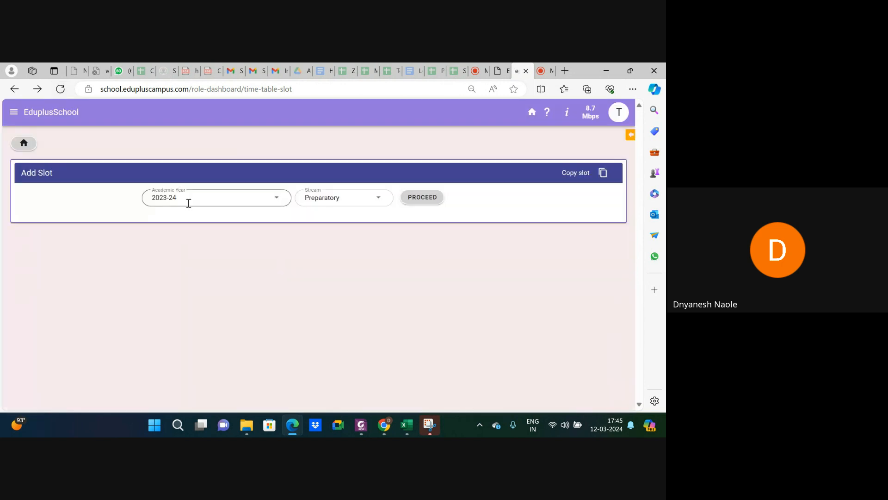
{"action": "left_click", "coordinate": [189, 203]}
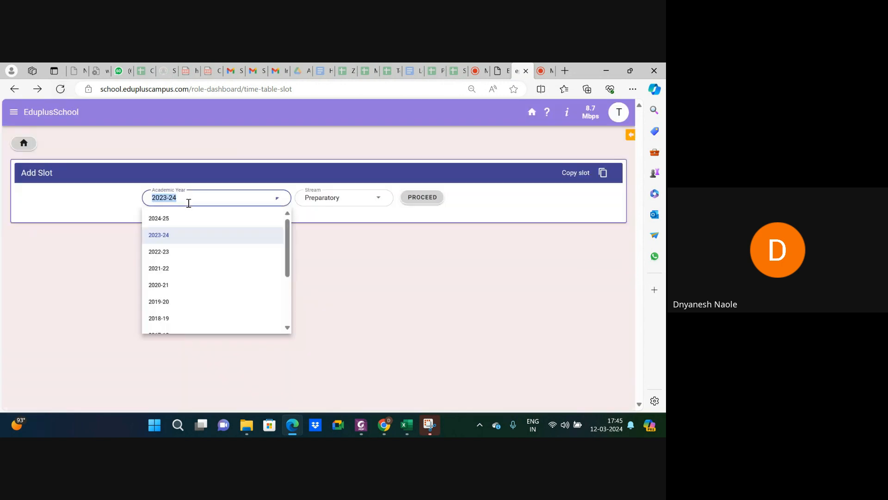
{"action": "left_click", "coordinate": [167, 218]}
{"action": "left_click", "coordinate": [347, 195]}
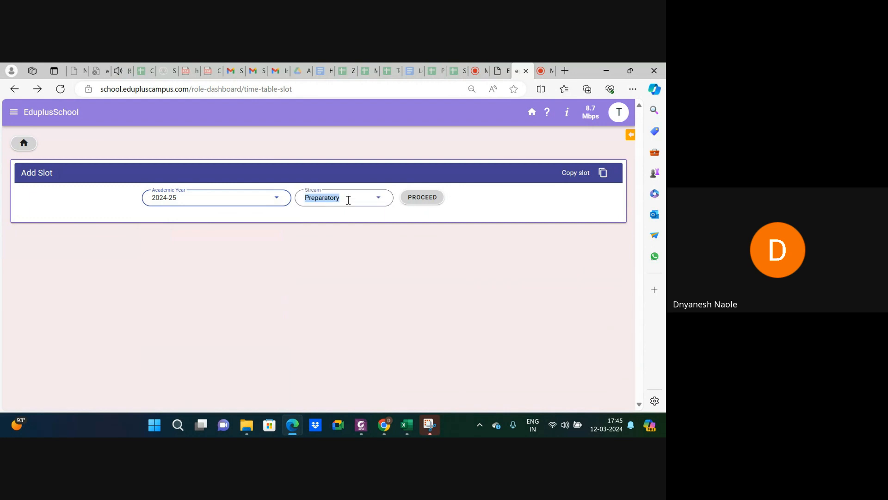
{"action": "left_click", "coordinate": [338, 270]}
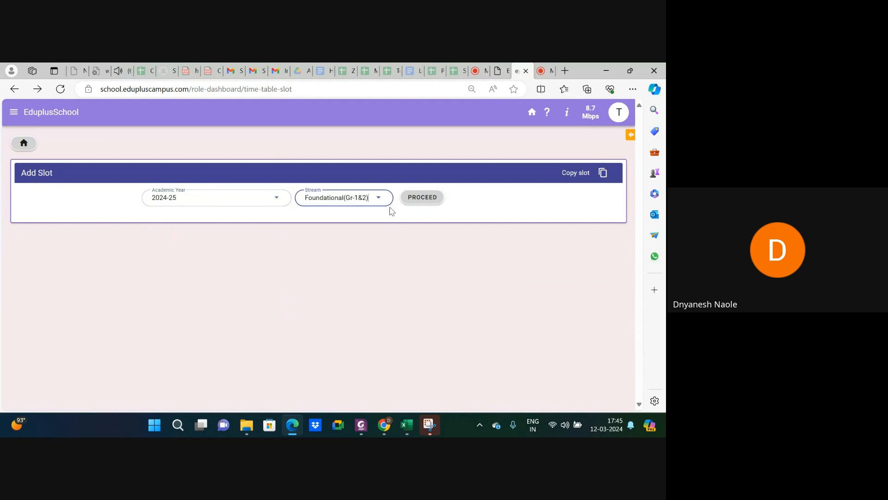
{"action": "left_click", "coordinate": [418, 201]}
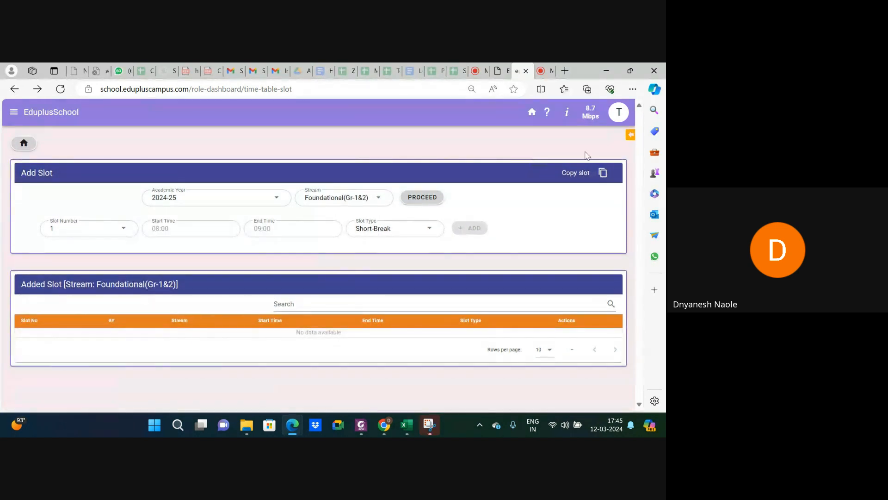
{"action": "left_click", "coordinate": [603, 173]}
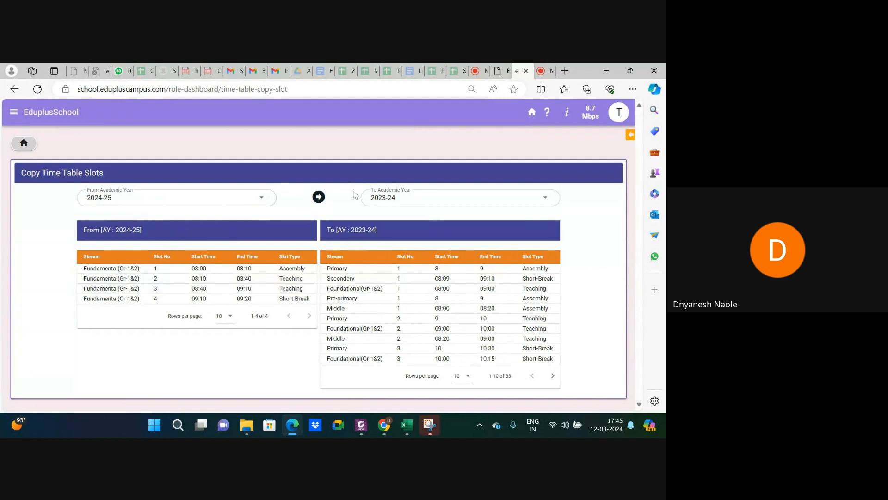
- Return to the home page and open Slot in the Time Table Master of the TimeTable module as admin
{"action": "left_click", "coordinate": [22, 145]}
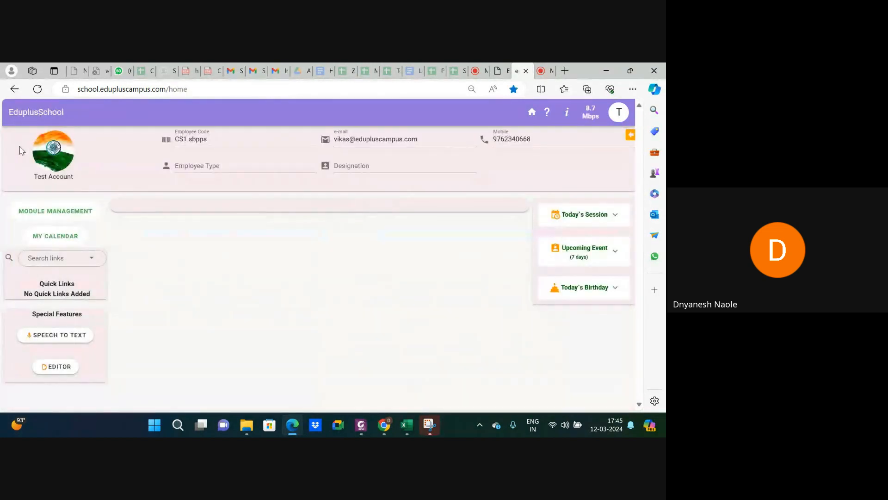
{"action": "scroll", "coordinate": [362, 368], "scroll_direction": "down", "scroll_amount": 4}
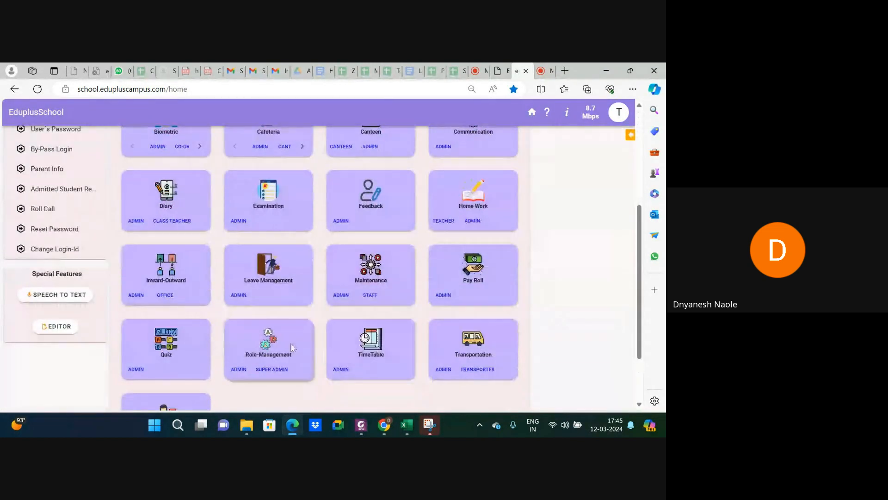
{"action": "left_click", "coordinate": [342, 370]}
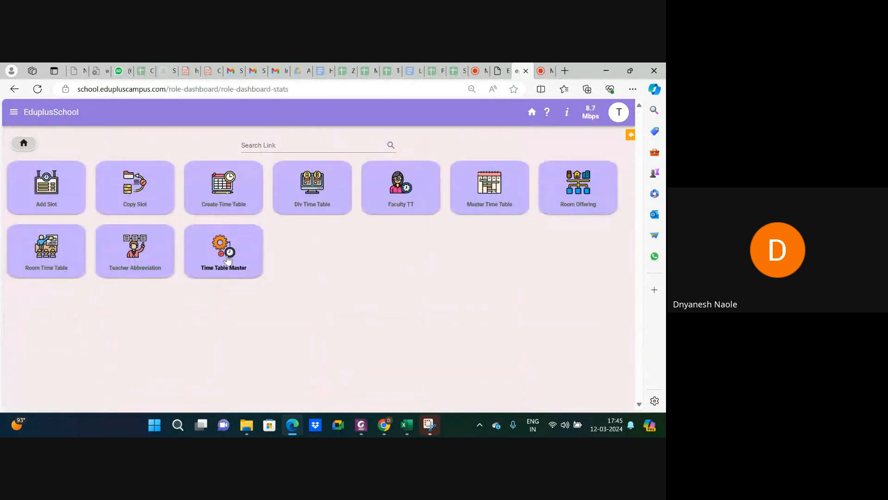
{"action": "left_click", "coordinate": [226, 262]}
{"action": "left_click", "coordinate": [444, 321]}
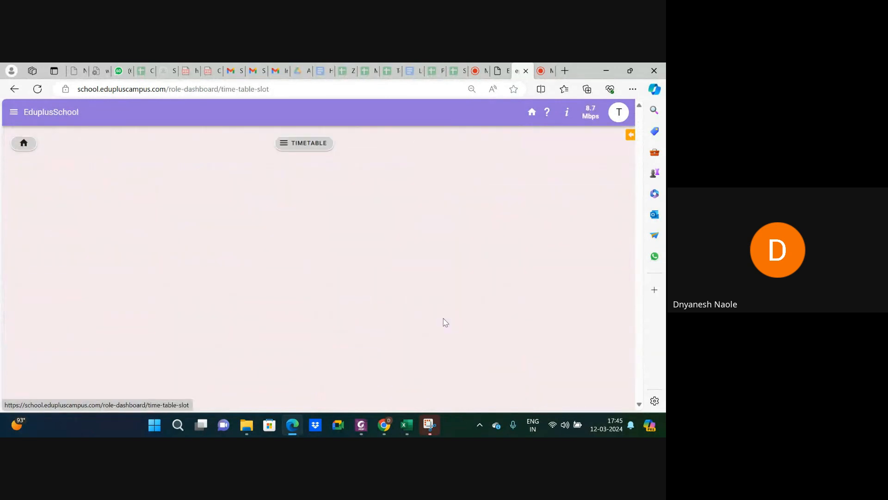
- Load the Foundational(Gr-1&2) slots for academic year 2024-25
{"action": "left_click", "coordinate": [236, 197]}
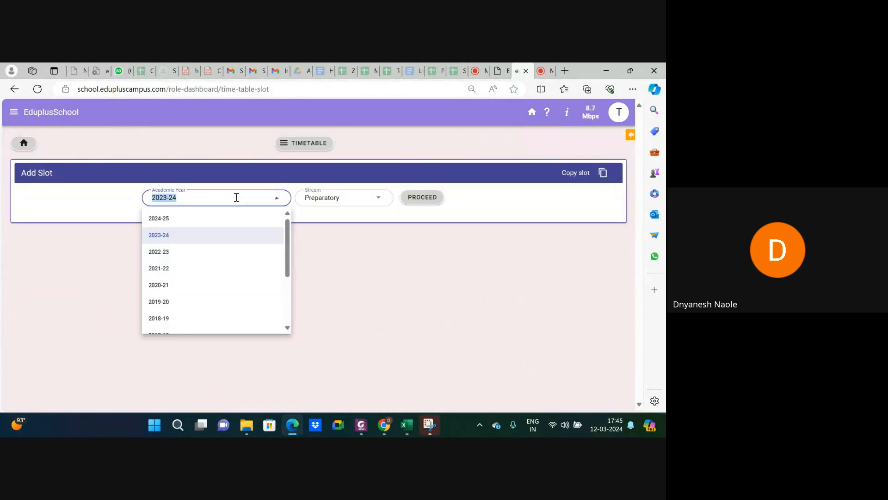
{"action": "left_click", "coordinate": [169, 219]}
{"action": "left_click", "coordinate": [353, 197]}
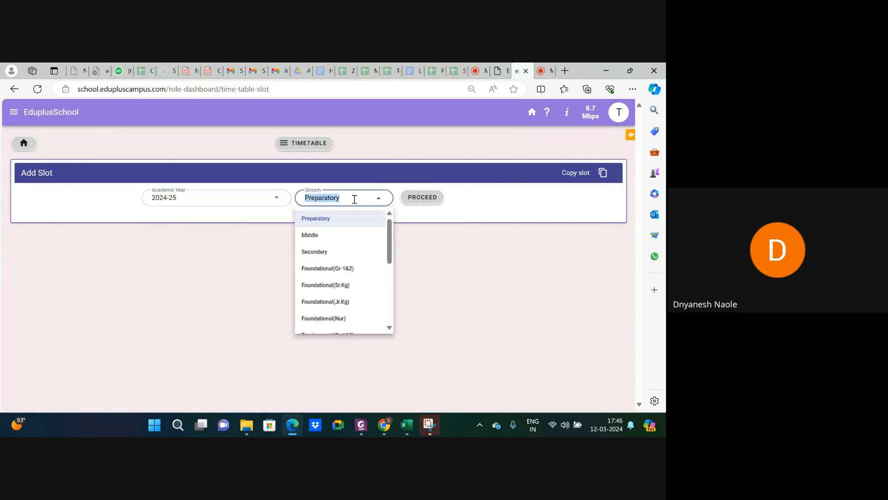
{"action": "left_click", "coordinate": [357, 270]}
{"action": "left_click", "coordinate": [429, 199]}
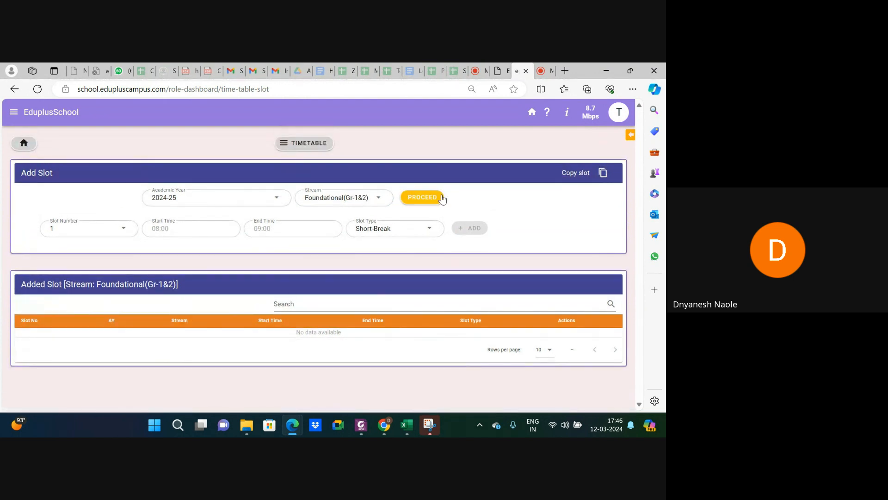
- Revisit the Time Table Master and open the Copy Slot page of the TimeTable module
{"action": "left_click", "coordinate": [295, 142]}
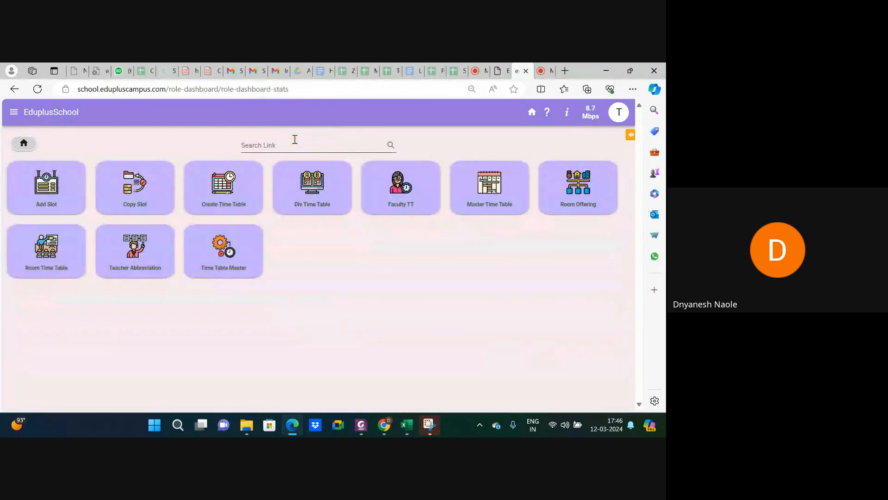
{"action": "left_click", "coordinate": [232, 250]}
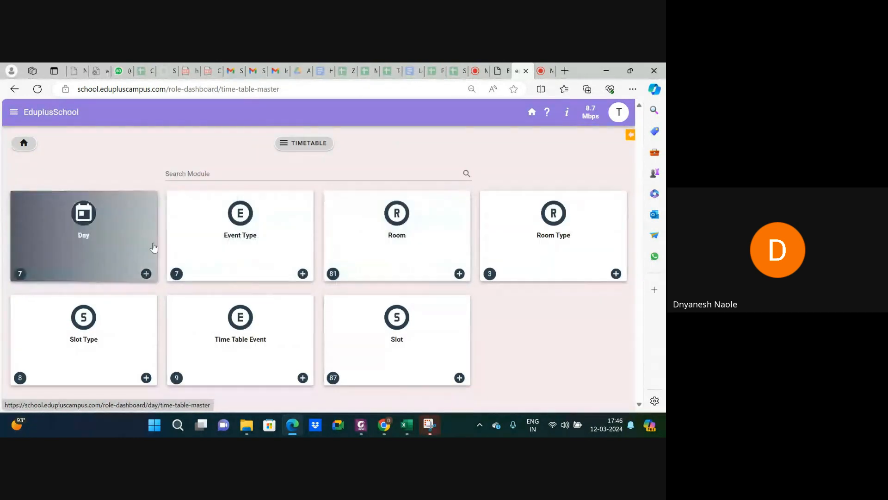
{"action": "left_click", "coordinate": [298, 143]}
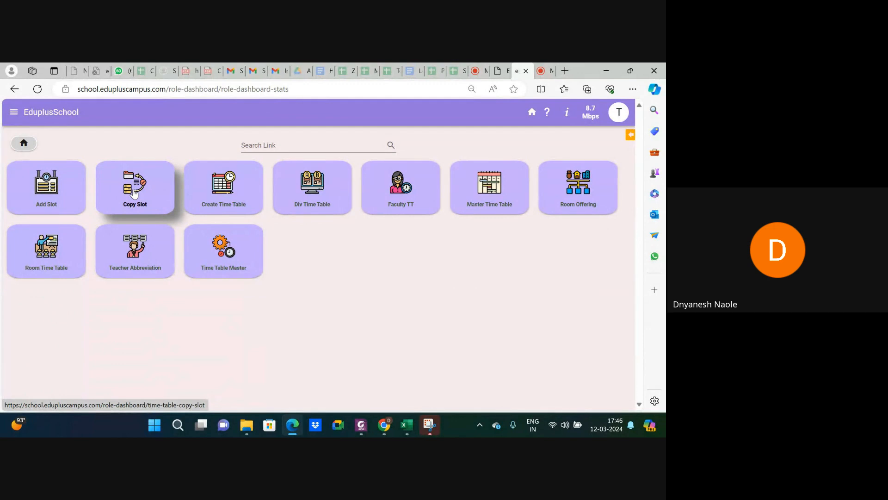
{"action": "left_click", "coordinate": [135, 193]}
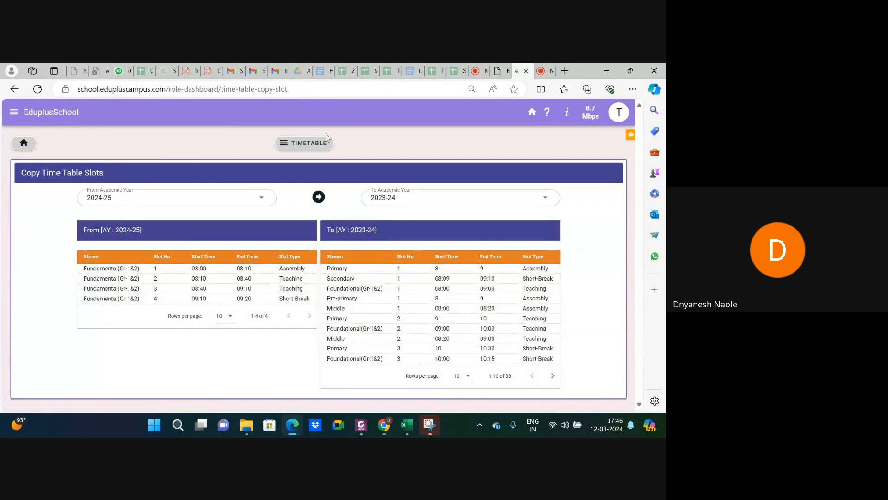
- Show the Add Slot page from the timetable dashboard and again through Slot in the Time Table Master
{"action": "left_click", "coordinate": [307, 143]}
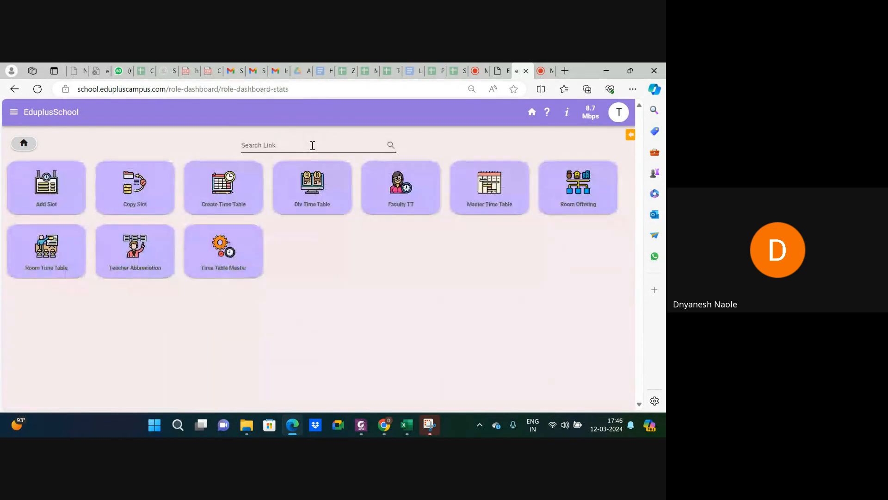
{"action": "left_click", "coordinate": [63, 196]}
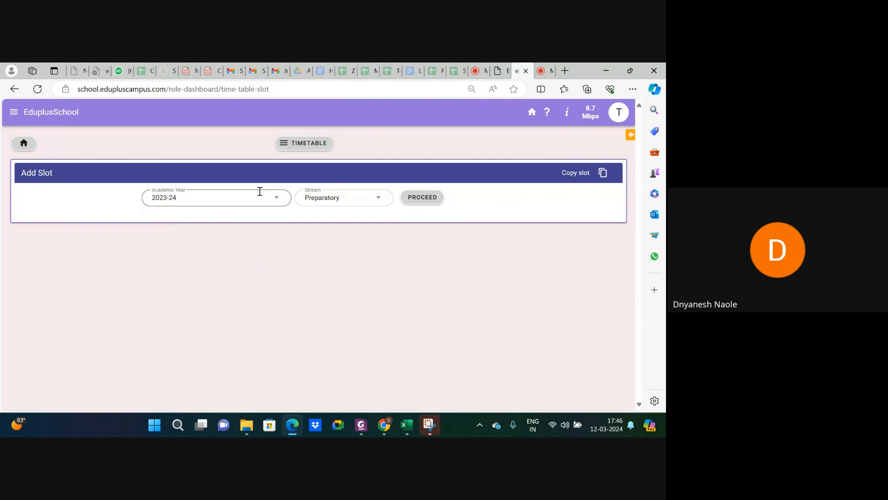
{"action": "left_click", "coordinate": [304, 143]}
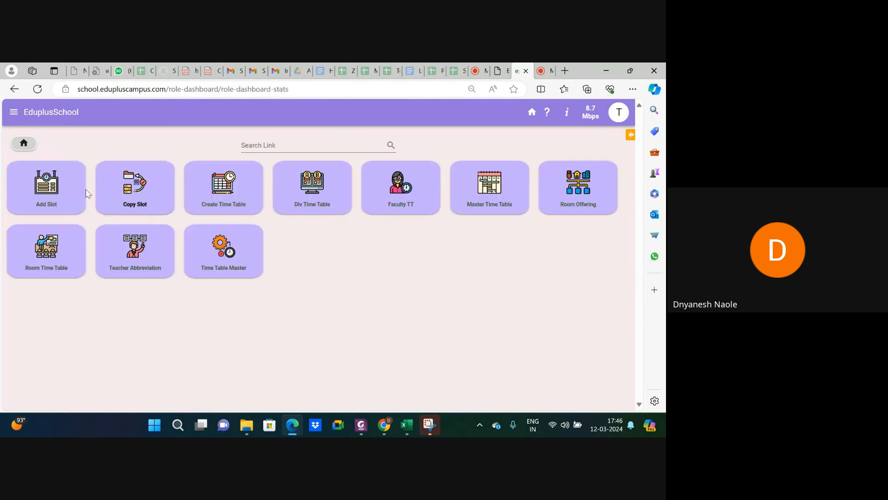
{"action": "left_click", "coordinate": [222, 254]}
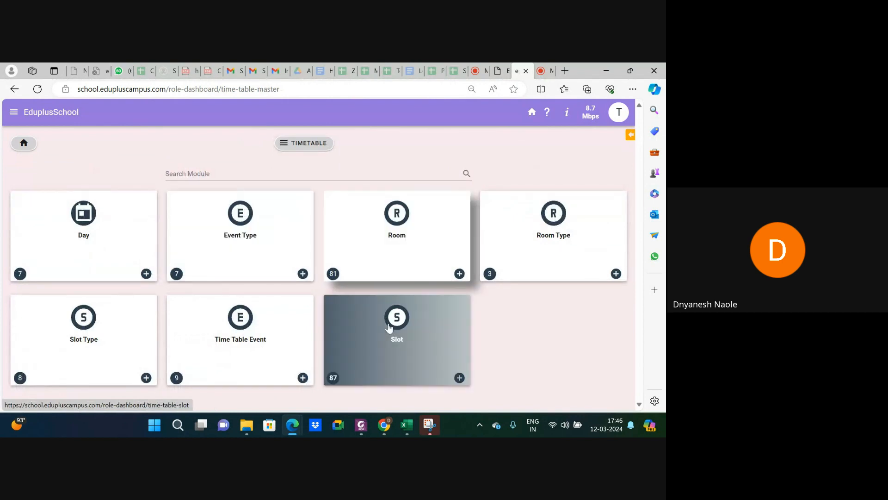
{"action": "left_click", "coordinate": [405, 336]}
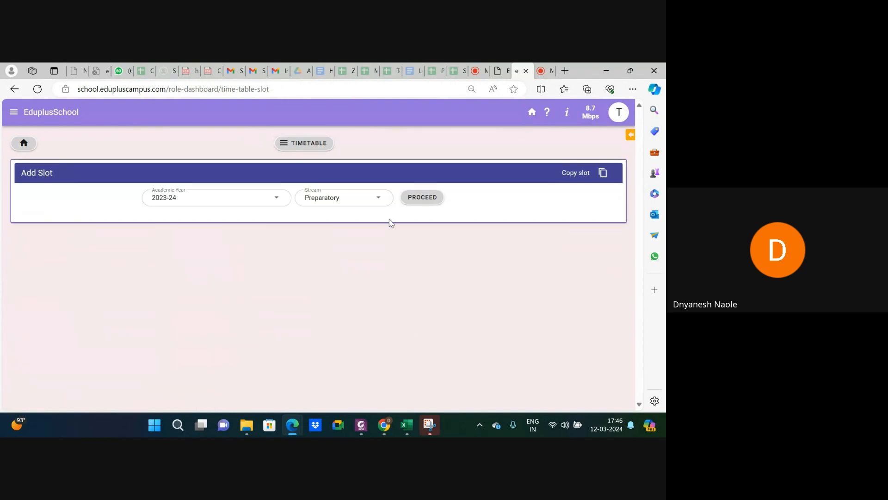
- Reopen Add Slot from the timetable dashboard and load the 2024-25 slots of the Foundational(Gr-1&2) stream
{"action": "left_click", "coordinate": [307, 146]}
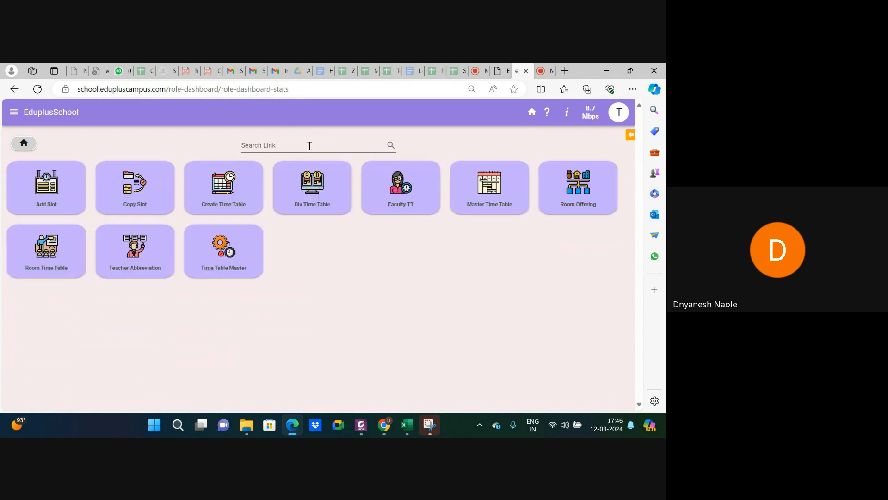
{"action": "left_click", "coordinate": [66, 200]}
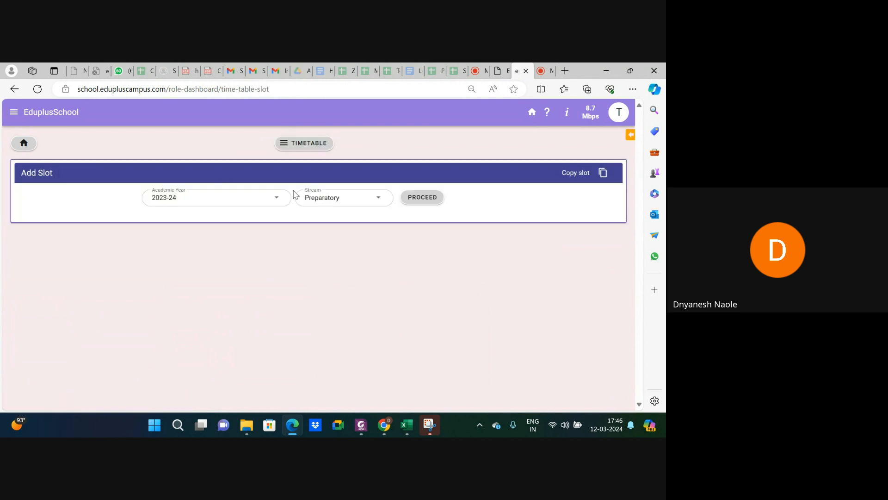
{"action": "left_click", "coordinate": [351, 193]}
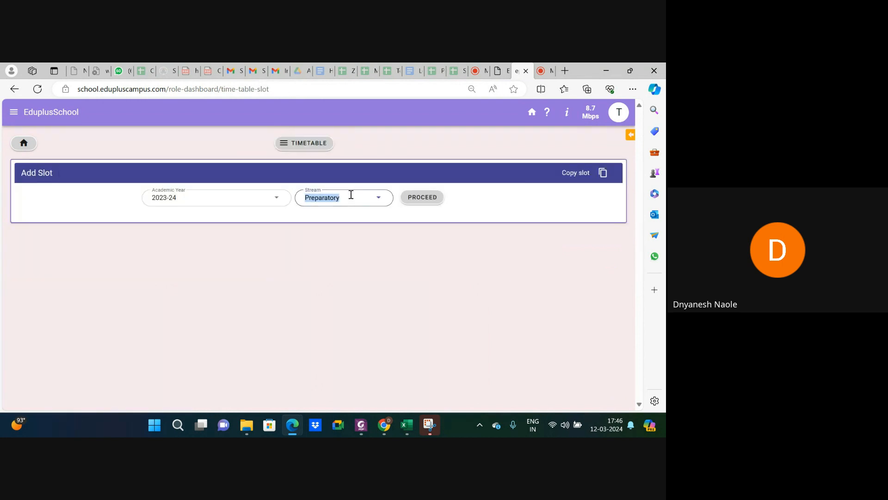
{"action": "left_click", "coordinate": [236, 197]}
{"action": "left_click", "coordinate": [185, 221]}
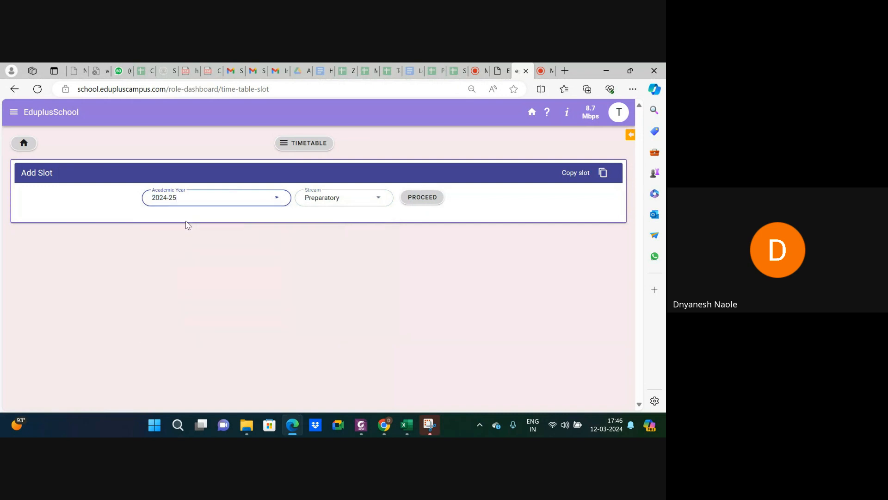
{"action": "left_click", "coordinate": [369, 197]}
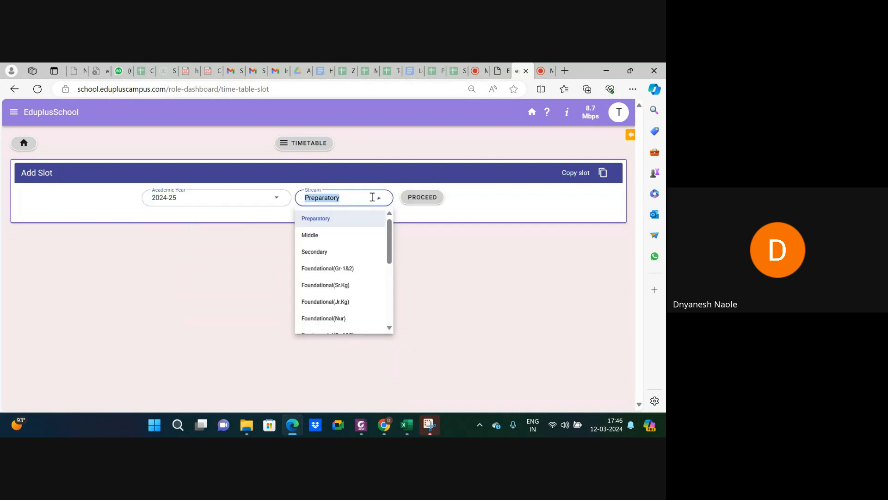
{"action": "left_click", "coordinate": [350, 268]}
{"action": "left_click", "coordinate": [422, 198]}
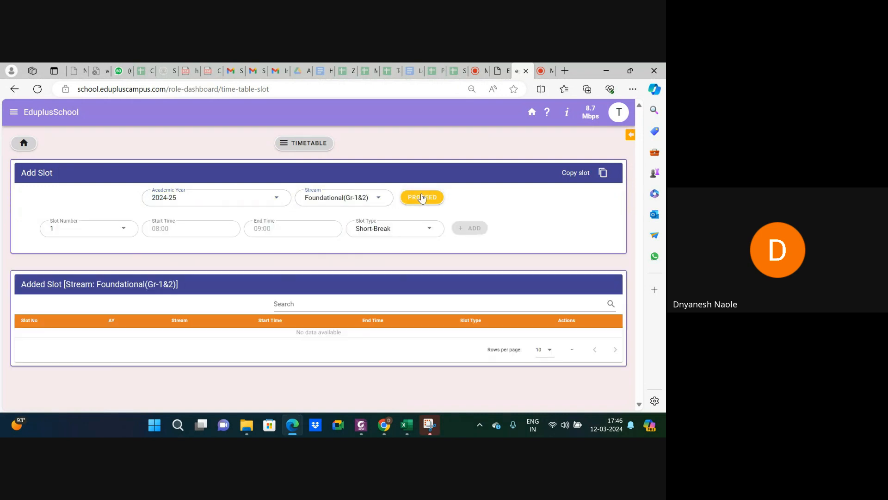
- Try to create a time table for academic year 2024-25, standard I, division A
{"action": "left_click", "coordinate": [305, 143]}
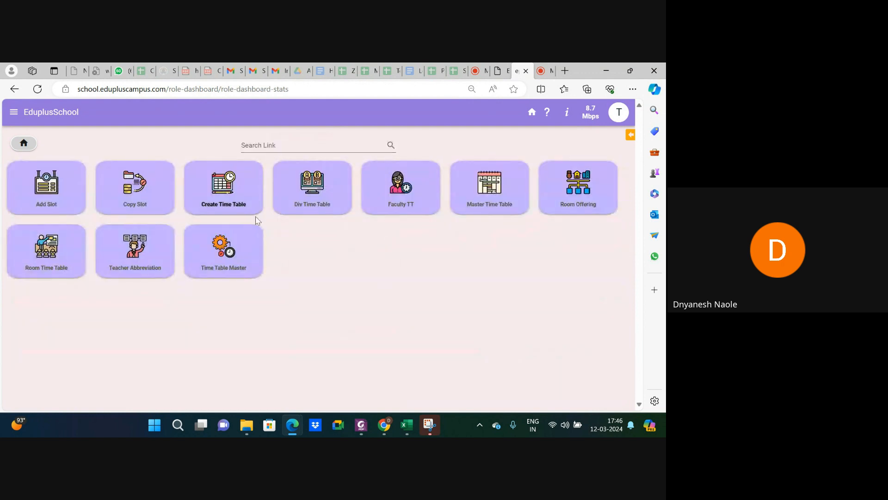
{"action": "left_click", "coordinate": [228, 198]}
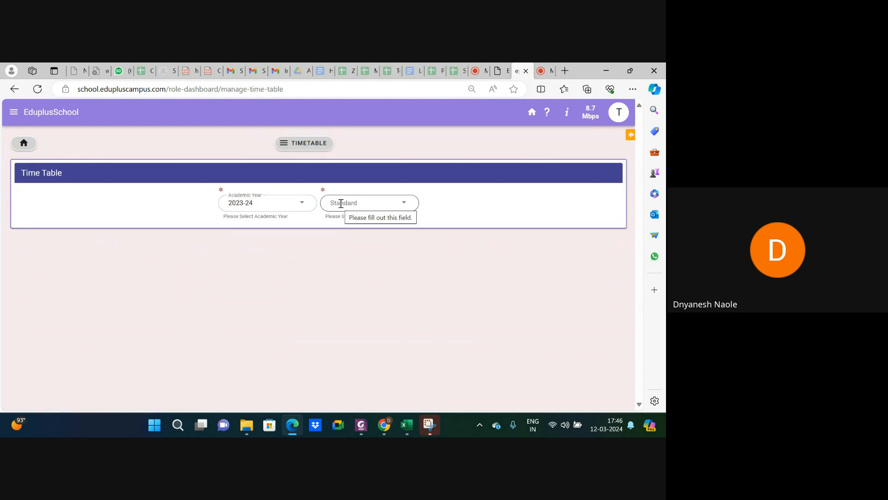
{"action": "left_click", "coordinate": [285, 201]}
{"action": "left_click", "coordinate": [253, 226]}
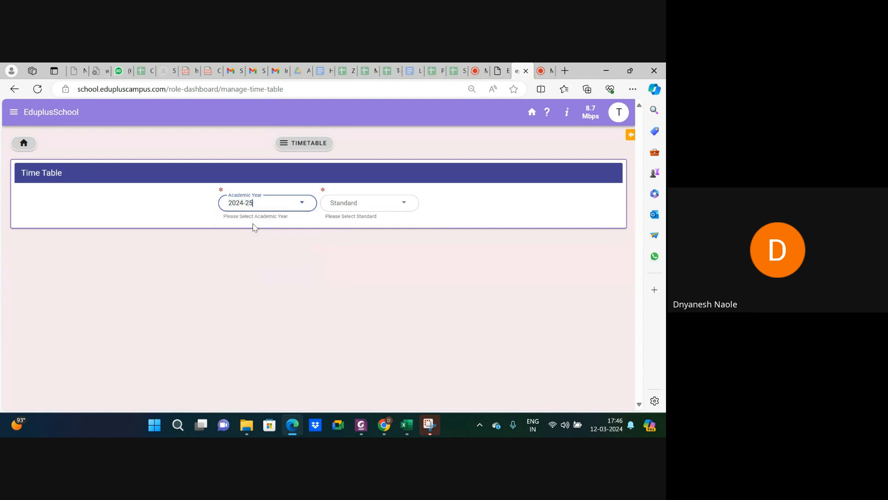
{"action": "left_click", "coordinate": [354, 207]}
{"action": "left_click", "coordinate": [344, 279]}
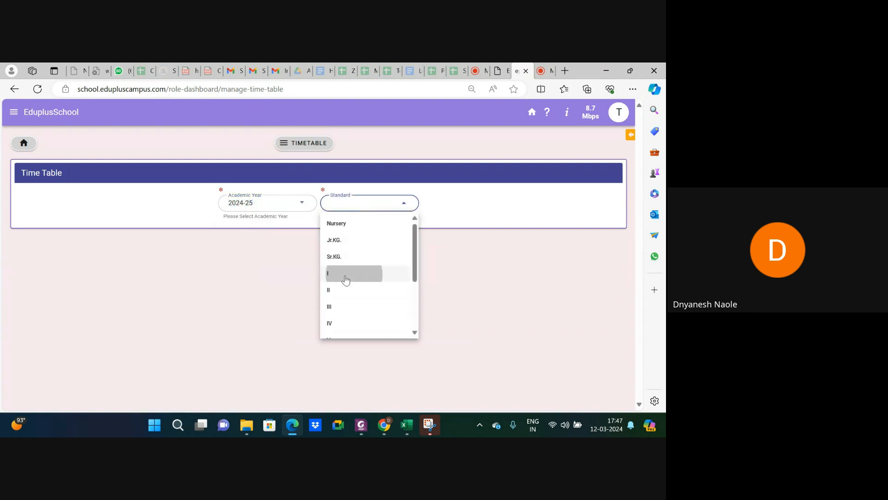
{"action": "left_click", "coordinate": [443, 206]}
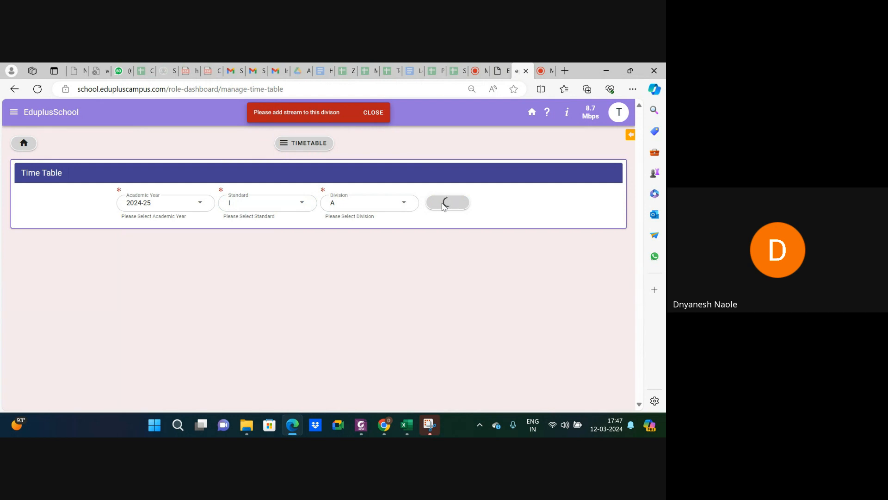
- Duplicate the timetable dashboard's browser tab, search the home page links for "stream" and open Stream Mapping
{"action": "left_click", "coordinate": [304, 147]}
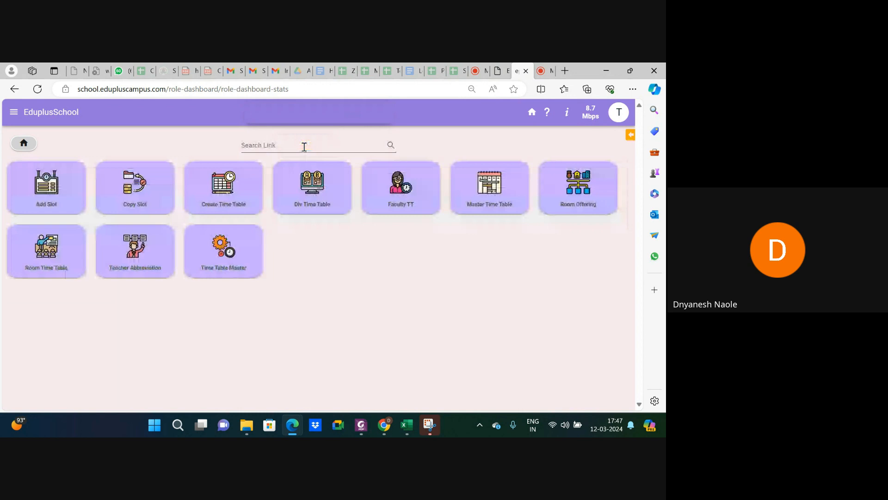
{"action": "right_click", "coordinate": [519, 69]}
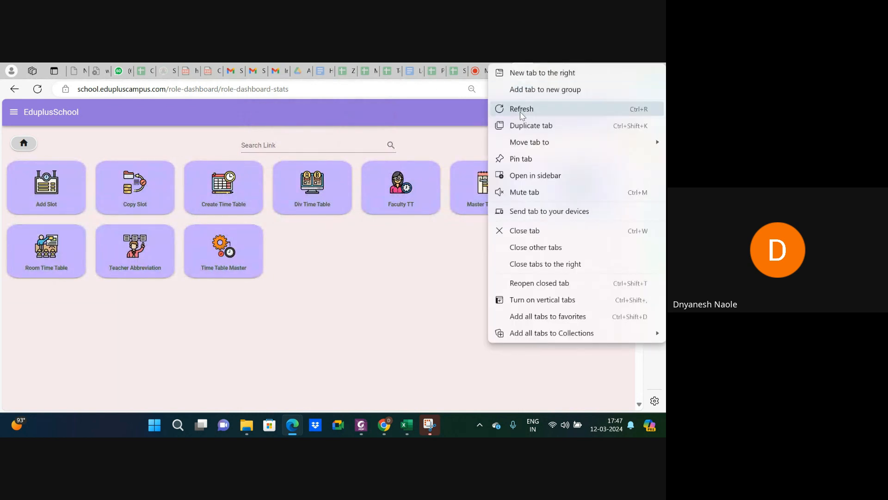
{"action": "left_click", "coordinate": [542, 126]}
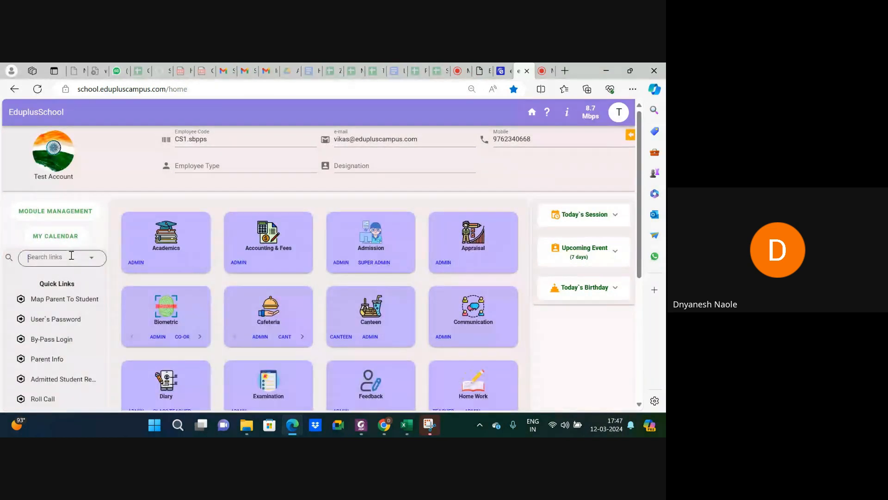
{"action": "left_click", "coordinate": [60, 258]}
{"action": "type", "text": "stre"}
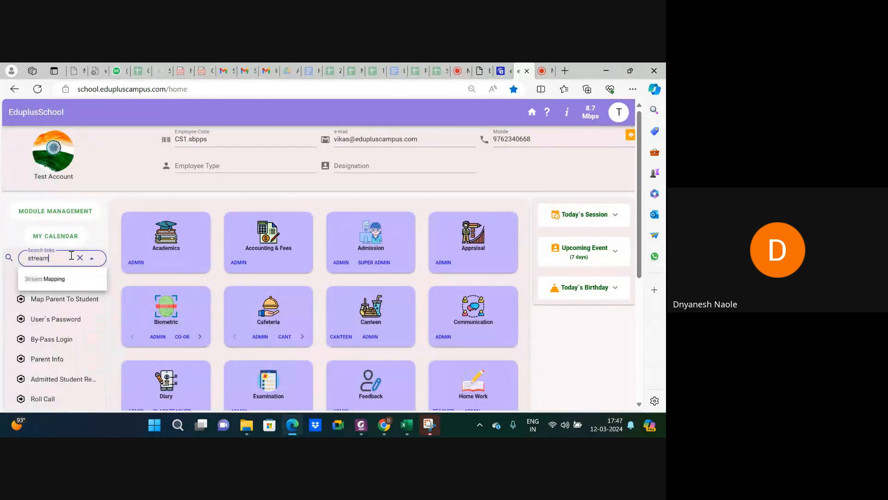
{"action": "type", "text": "am"}
{"action": "left_click", "coordinate": [54, 279]}
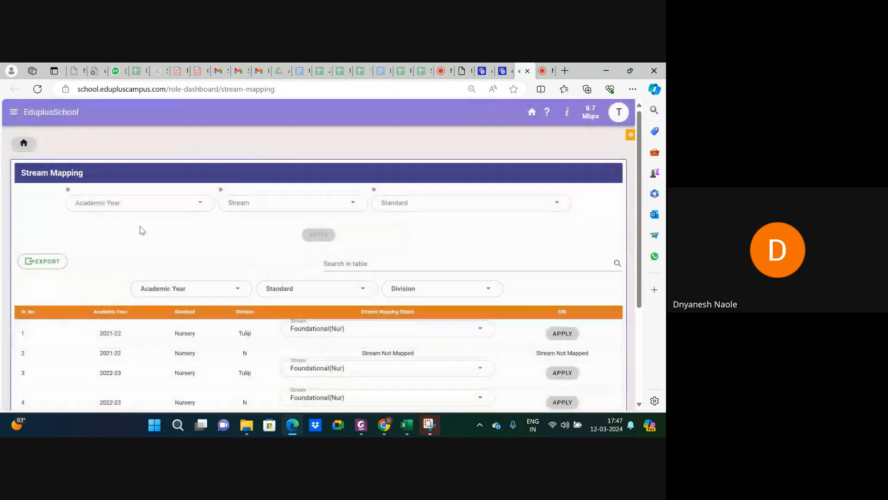
- Filter the Stream Mapping table to academic year 2024-25 and review the mapping status of its divisions
{"action": "left_click", "coordinate": [225, 287]}
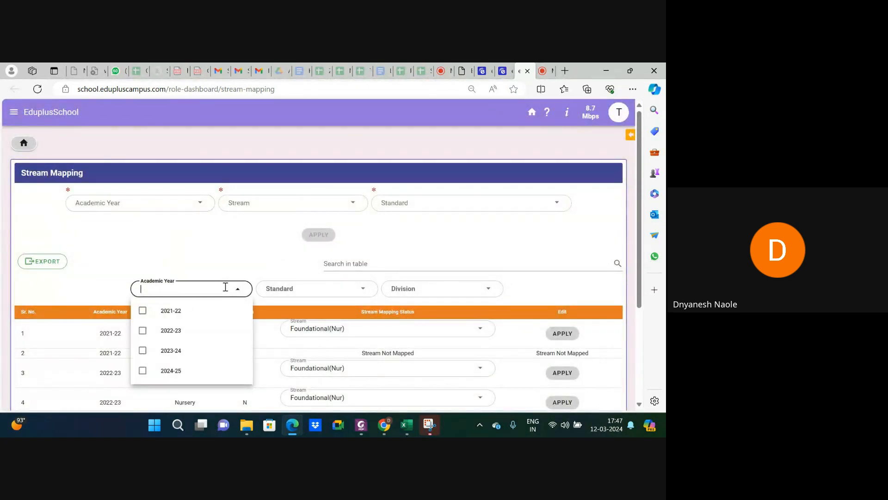
{"action": "left_click", "coordinate": [185, 368]}
{"action": "left_click", "coordinate": [134, 246]}
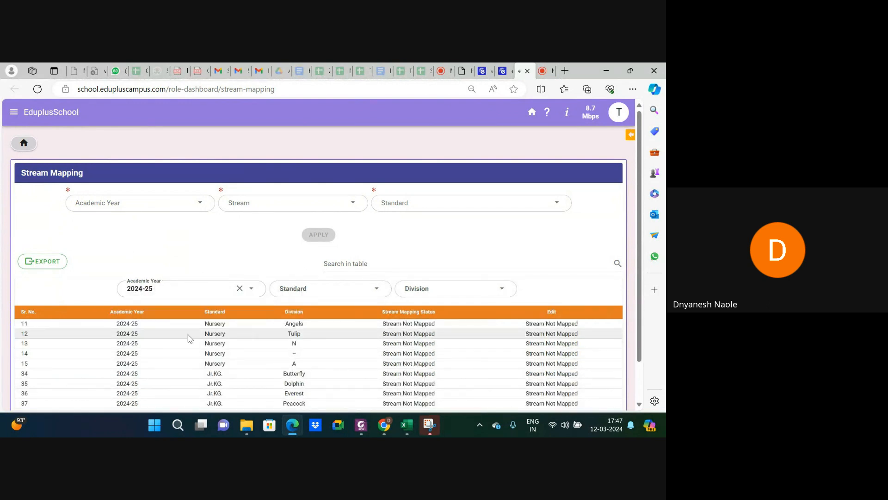
{"action": "scroll", "coordinate": [188, 337], "scroll_direction": "down", "scroll_amount": 1}
{"action": "scroll", "coordinate": [188, 338], "scroll_direction": "up", "scroll_amount": 1}
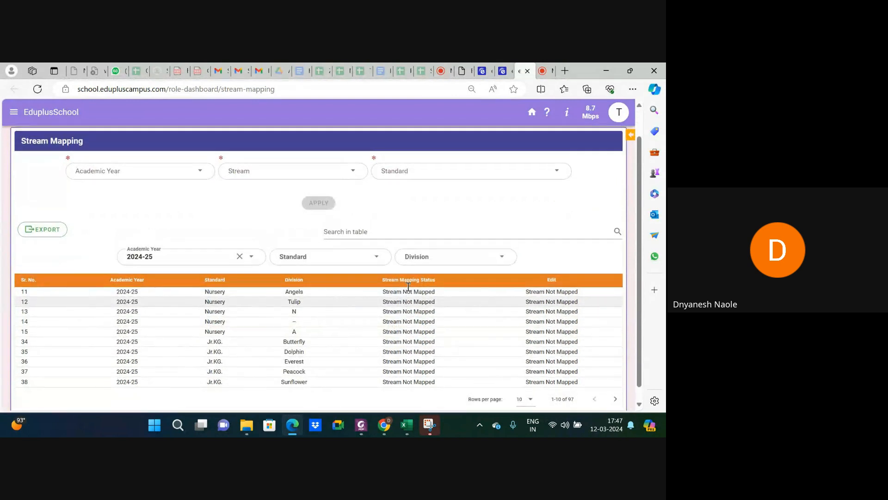
- Map the Foundational(Gr-1&2) stream to standards I and II for academic year 2024-25
{"action": "left_click", "coordinate": [164, 172]}
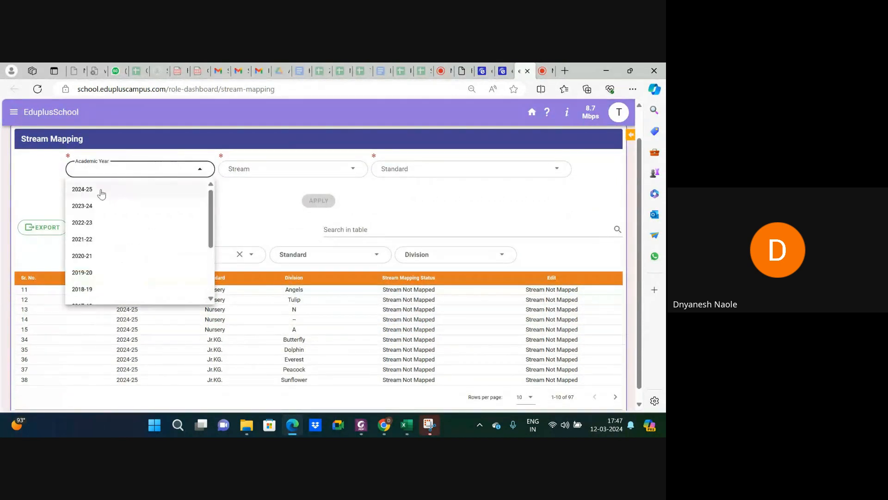
{"action": "left_click", "coordinate": [99, 189]}
{"action": "left_click", "coordinate": [259, 169]}
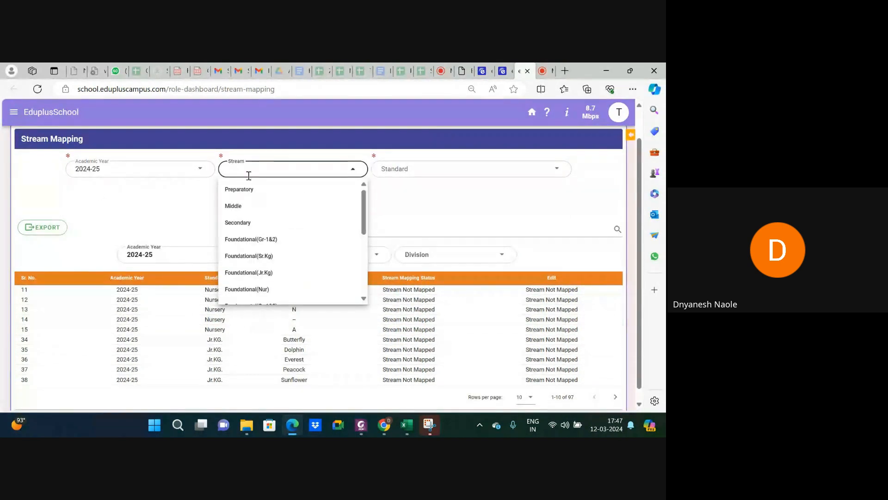
{"action": "left_click", "coordinate": [266, 238]}
{"action": "left_click", "coordinate": [421, 166]}
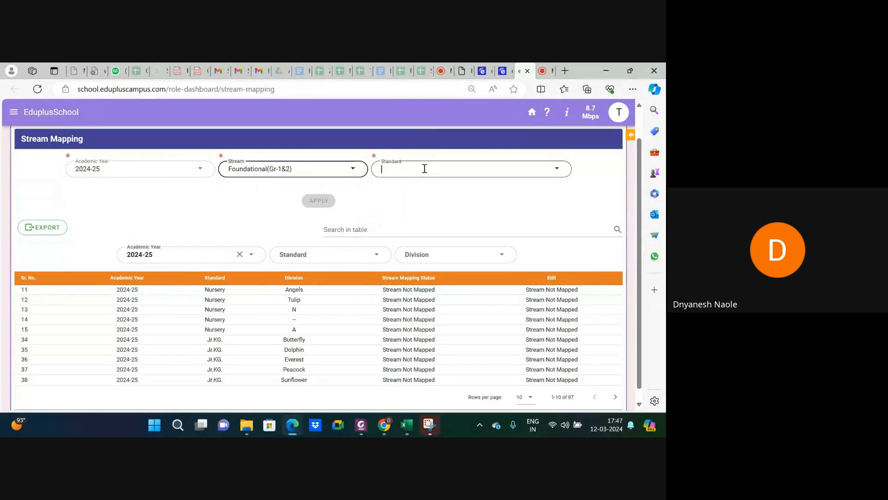
{"action": "left_click", "coordinate": [404, 253]}
{"action": "left_click", "coordinate": [395, 270]}
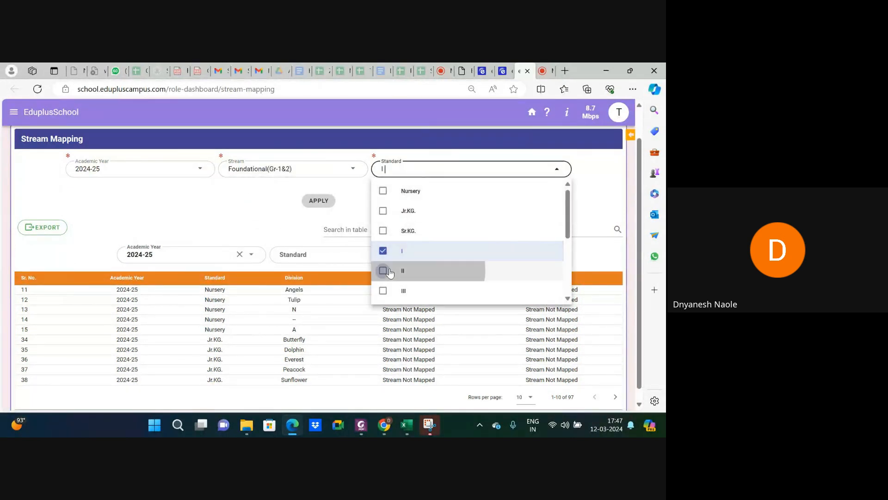
{"action": "left_click", "coordinate": [316, 200]}
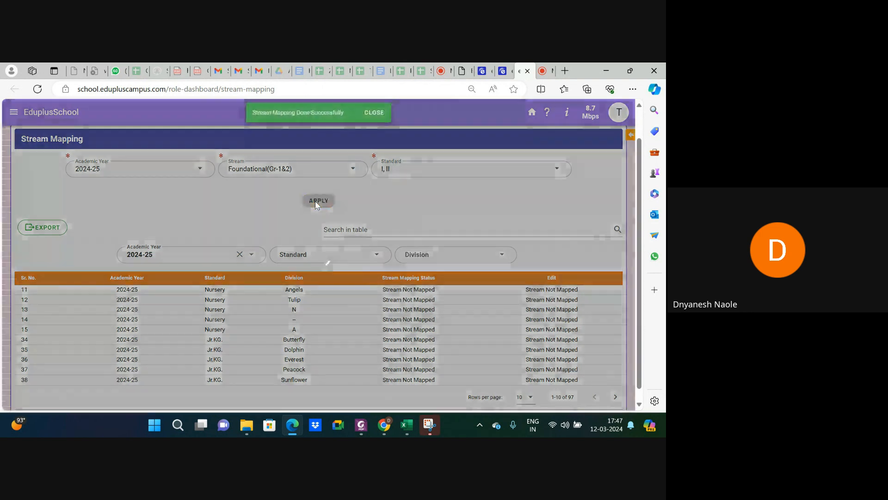
{"action": "left_click", "coordinate": [374, 114]}
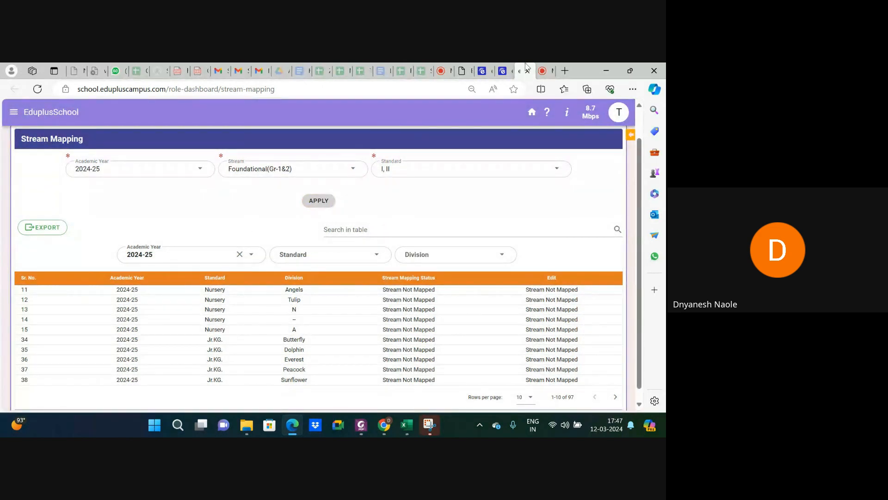
- Switch to the browser tab with the home page and open Create Time Table from the TimeTable admin module
{"action": "left_click", "coordinate": [503, 71]}
{"action": "scroll", "coordinate": [259, 213], "scroll_direction": "down", "scroll_amount": 4}
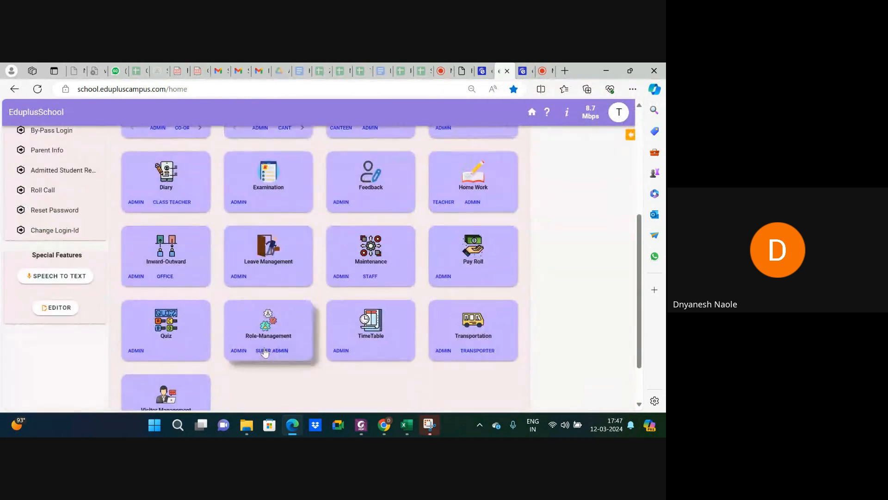
{"action": "left_click", "coordinate": [342, 353]}
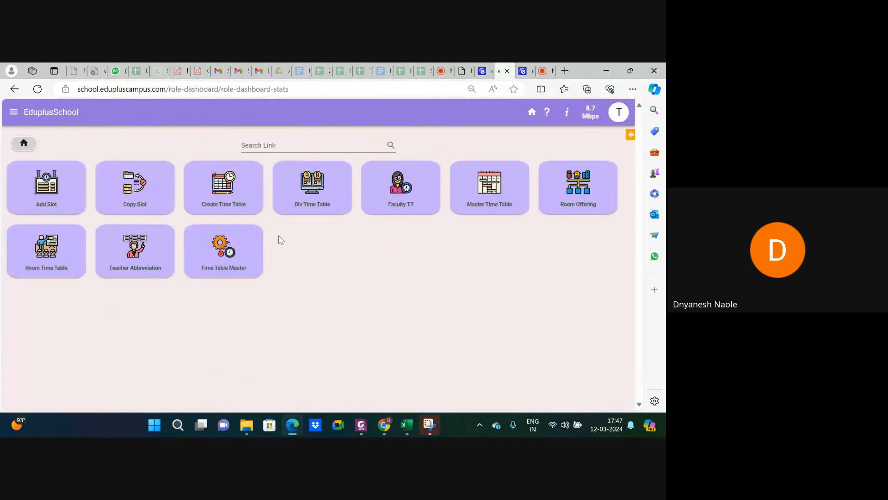
{"action": "left_click", "coordinate": [234, 202]}
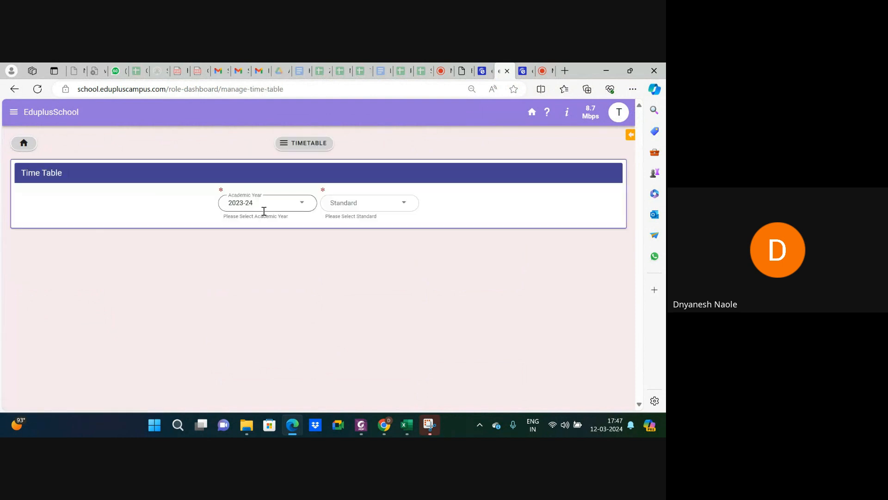
- Try to load the time table of academic year 2024-25, standard I, division A
{"action": "left_click", "coordinate": [262, 206]}
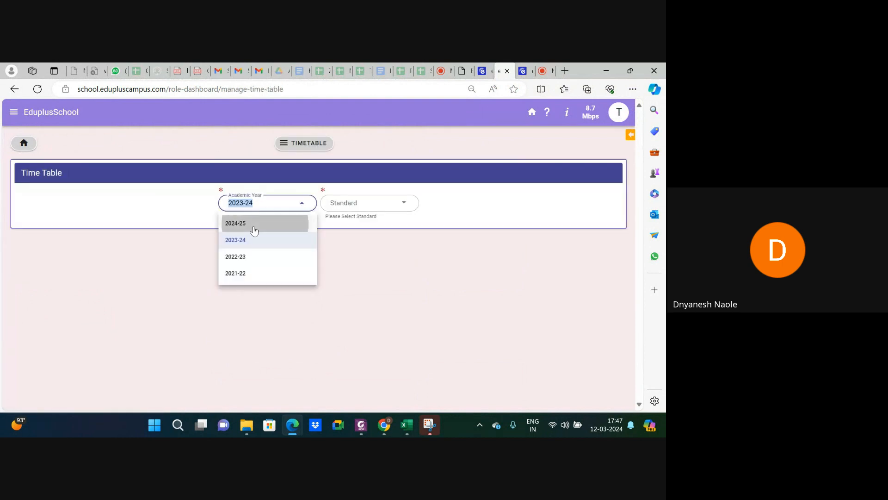
{"action": "left_click", "coordinate": [252, 227]}
{"action": "left_click", "coordinate": [328, 208]}
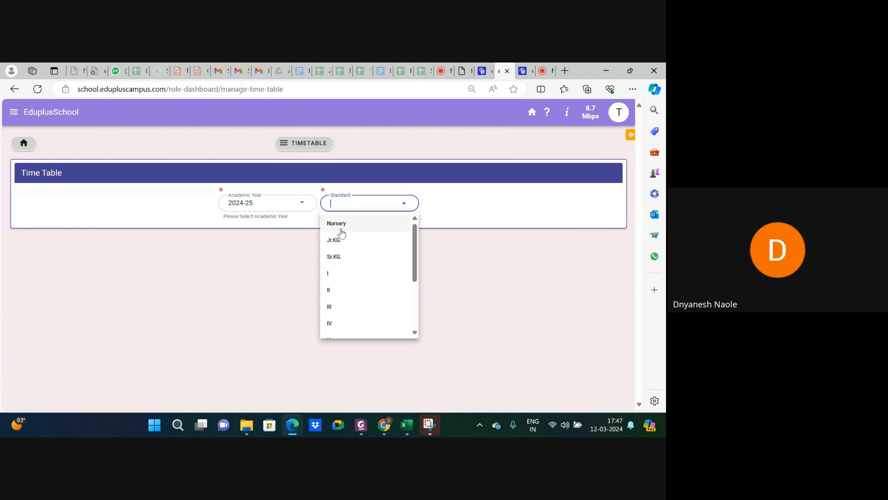
{"action": "left_click", "coordinate": [353, 279]}
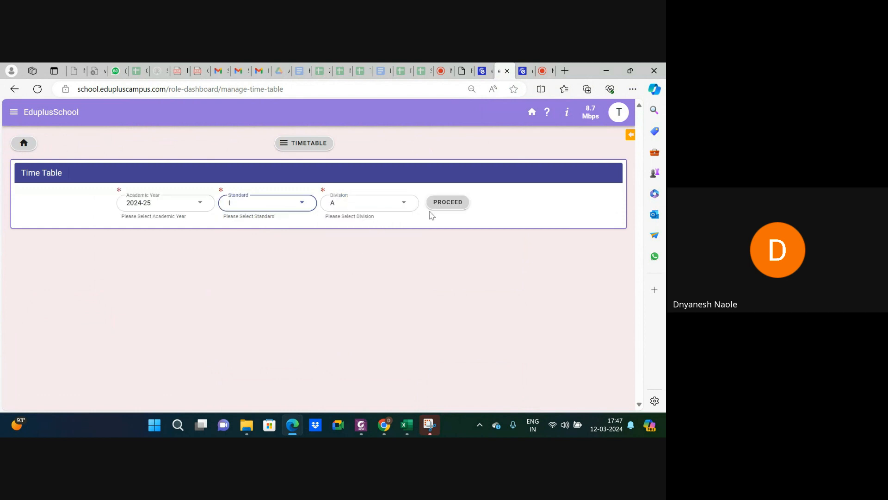
{"action": "left_click", "coordinate": [455, 202]}
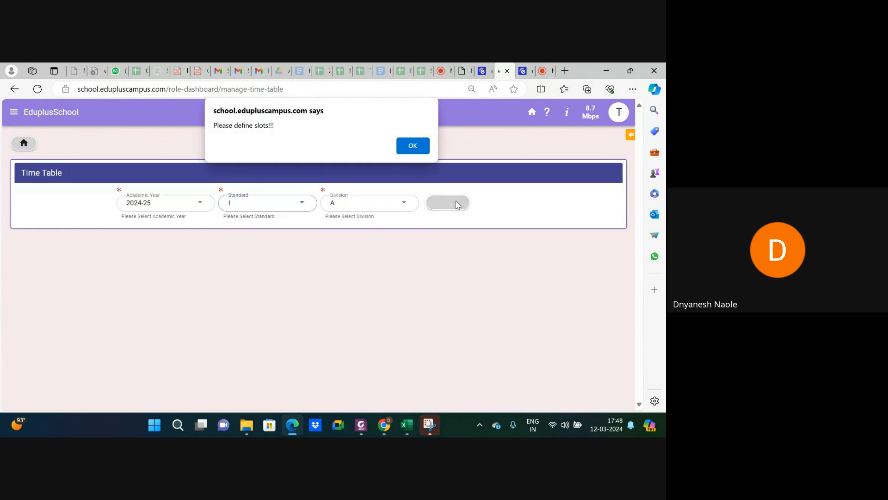
{"action": "left_click", "coordinate": [412, 148]}
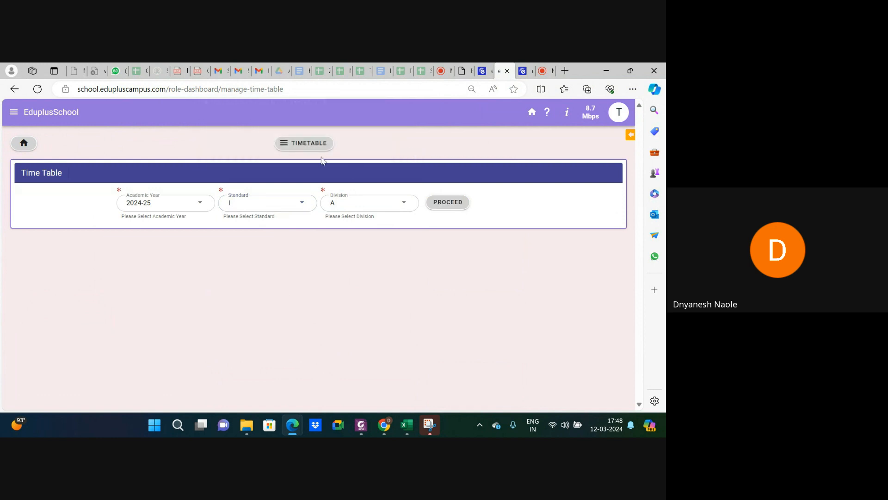
- Return to the timetable dashboard and open Copy Time Table Slots through the Slot entry of Time Table Master
{"action": "left_click", "coordinate": [306, 143]}
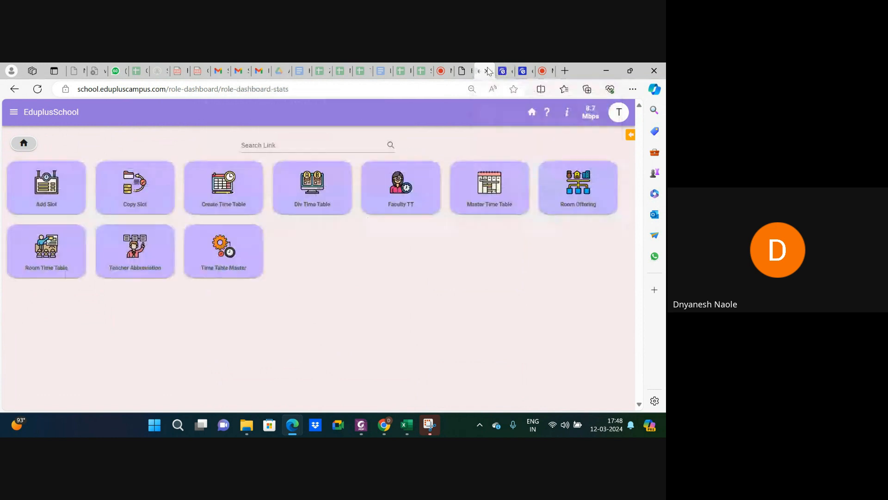
{"action": "left_click", "coordinate": [220, 250]}
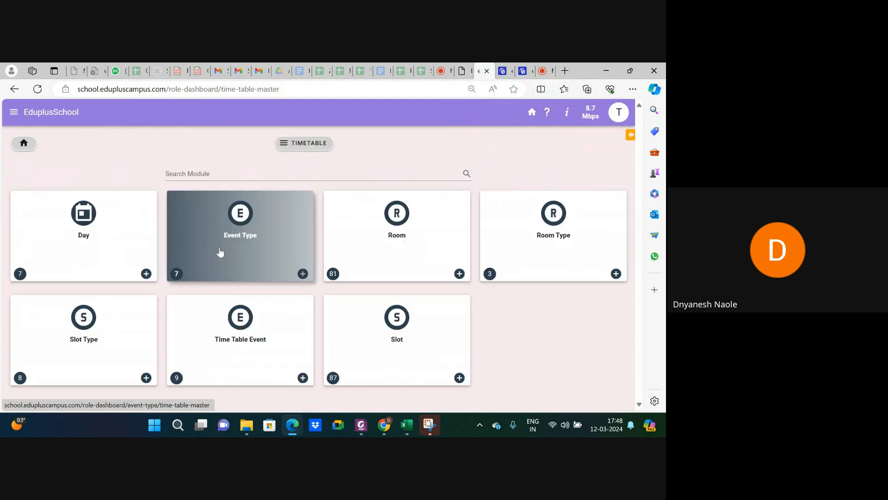
{"action": "left_click", "coordinate": [394, 325]}
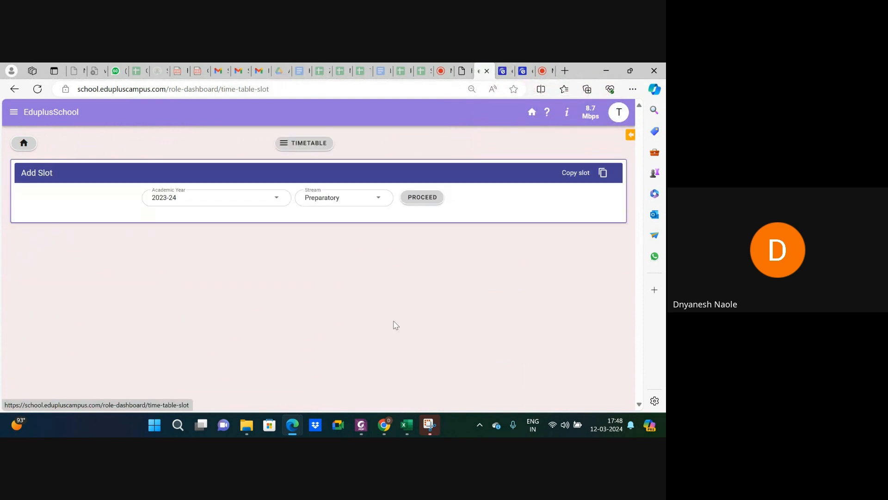
{"action": "left_click", "coordinate": [603, 174]}
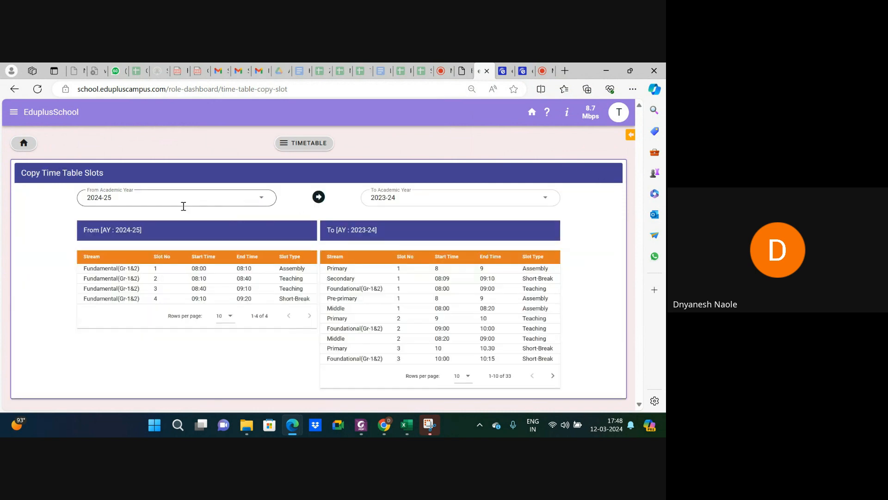
- Copy the time table slots from academic year 2023-24 to 2024-25
{"action": "left_click", "coordinate": [183, 206]}
{"action": "left_click", "coordinate": [124, 235]}
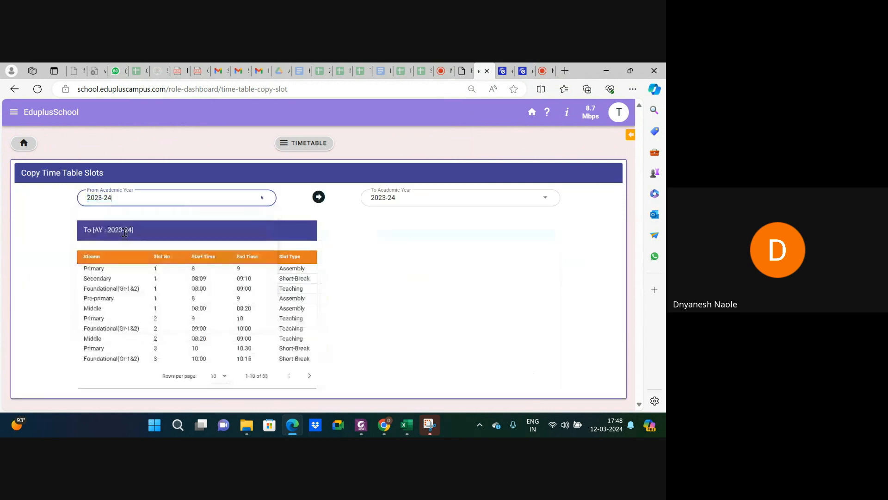
{"action": "left_click", "coordinate": [388, 203]}
{"action": "left_click", "coordinate": [388, 219]}
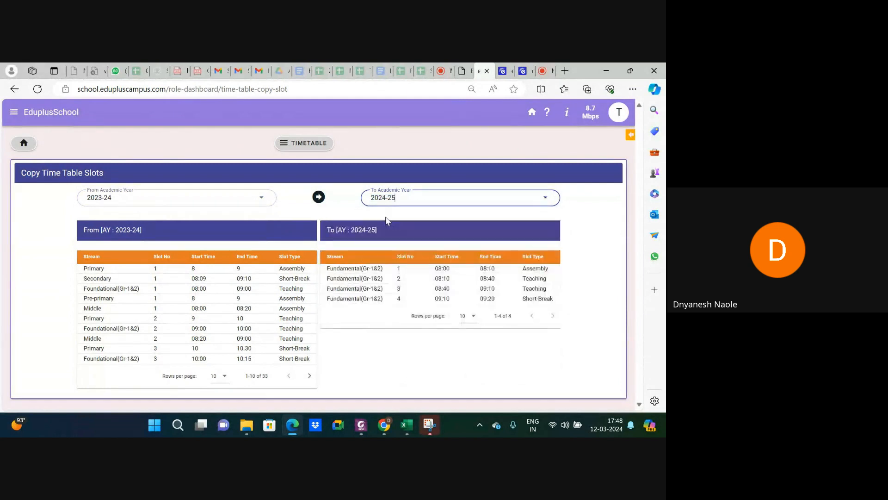
{"action": "left_click", "coordinate": [319, 197]}
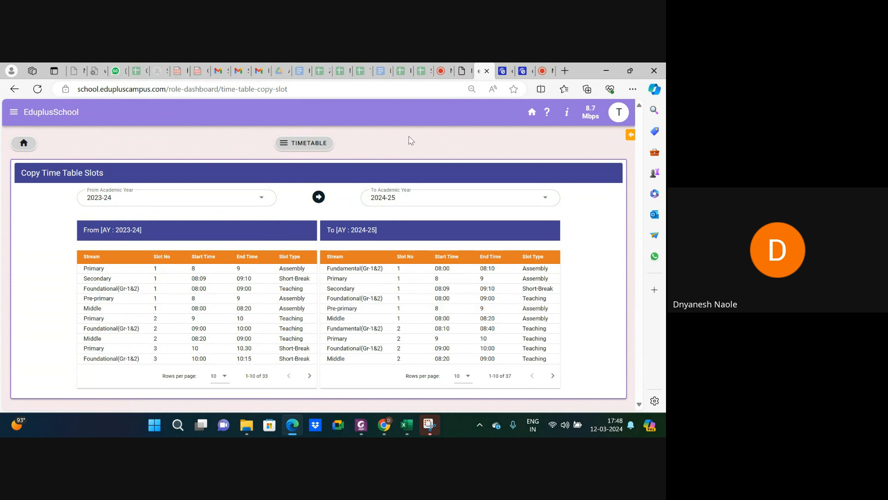
- Open Create Time Table from the timetable dashboard and load academic year 2024-25, standard I, division A
{"action": "left_click", "coordinate": [313, 143]}
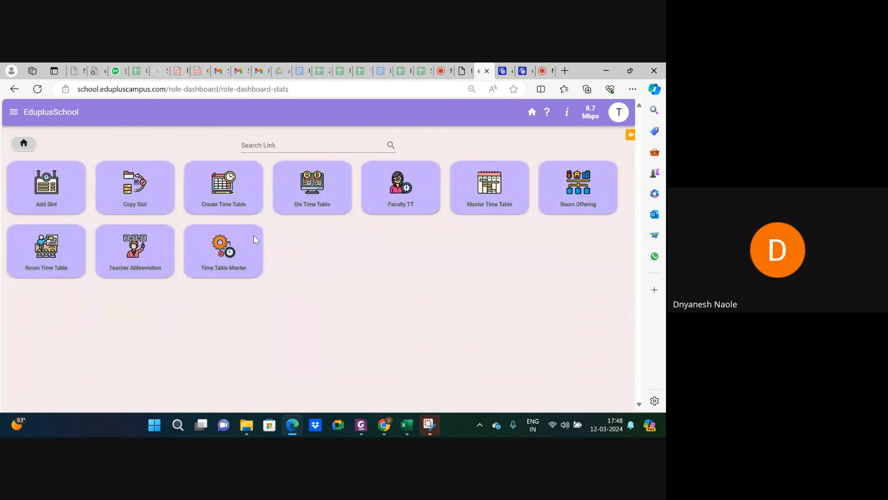
{"action": "left_click", "coordinate": [227, 199]}
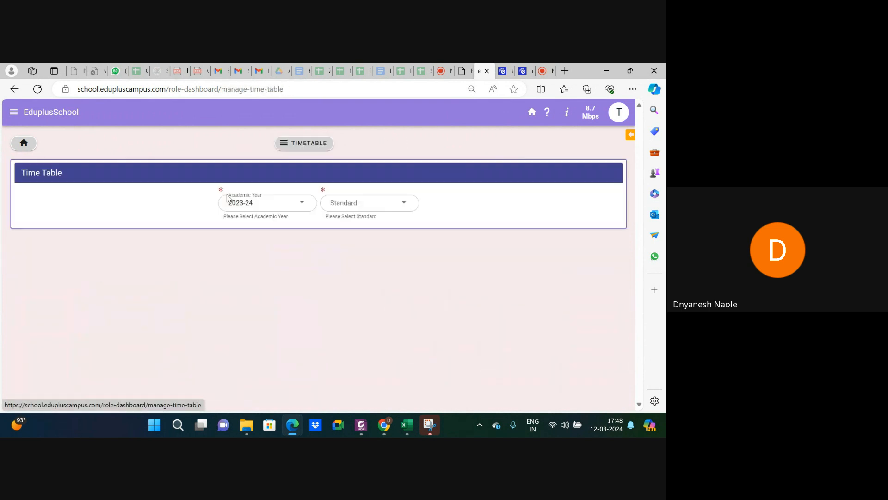
{"action": "left_click", "coordinate": [274, 209]}
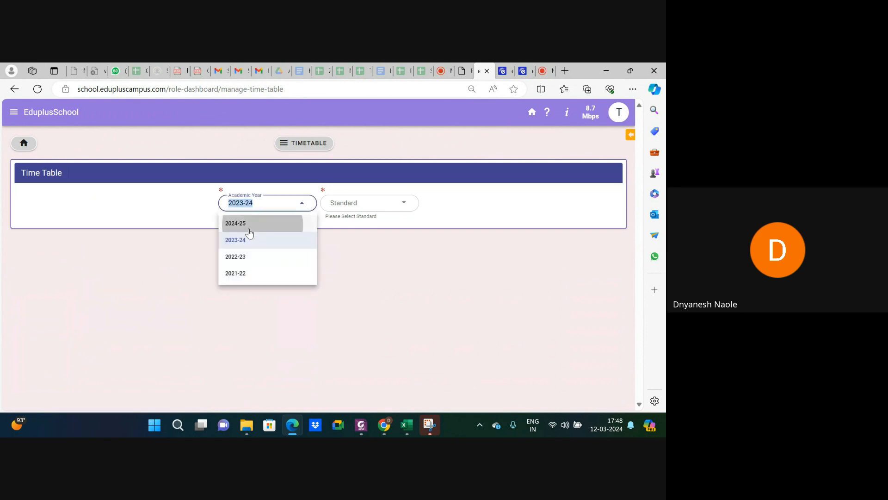
{"action": "left_click", "coordinate": [240, 223]}
{"action": "left_click", "coordinate": [364, 205]}
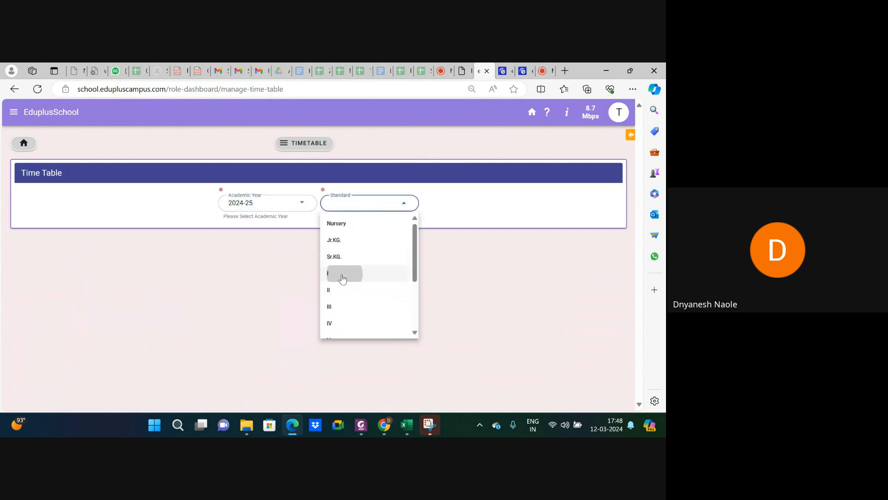
{"action": "left_click", "coordinate": [341, 275]}
{"action": "left_click", "coordinate": [444, 204]}
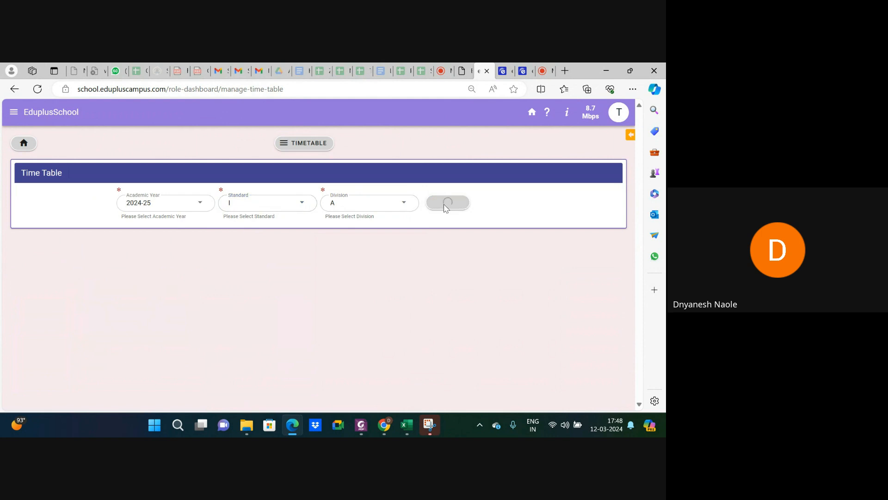
- Examine the weekly time table grid of division I:A, its time columns, and the slot type colour legend
{"action": "scroll", "coordinate": [247, 288], "scroll_direction": "down", "scroll_amount": 2}
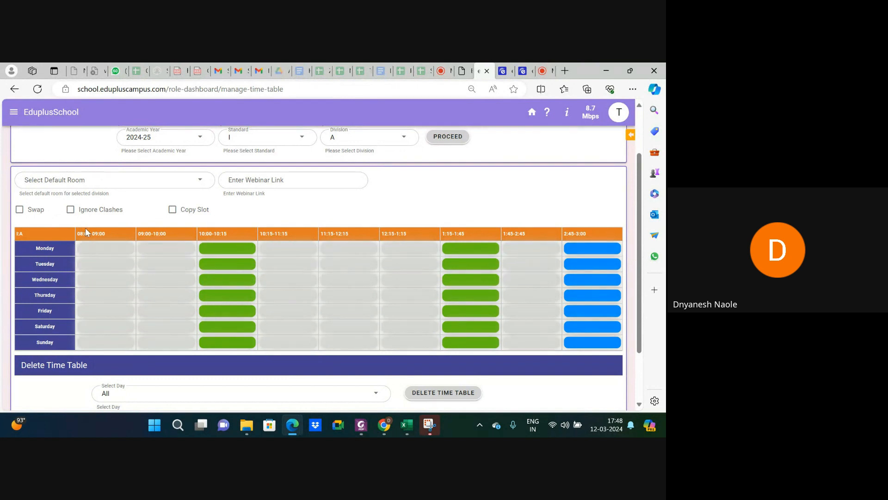
{"action": "scroll", "coordinate": [92, 236], "scroll_direction": "up", "scroll_amount": 3}
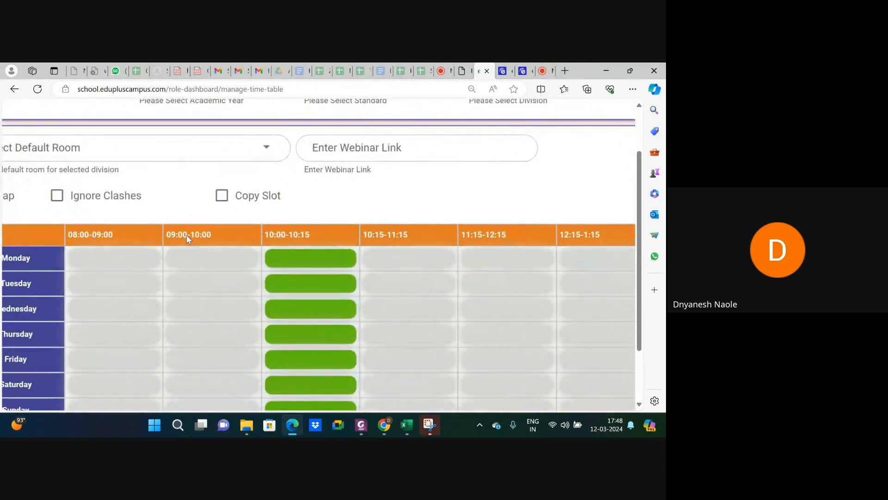
{"action": "scroll", "coordinate": [301, 244], "scroll_direction": "right", "scroll_amount": 3}
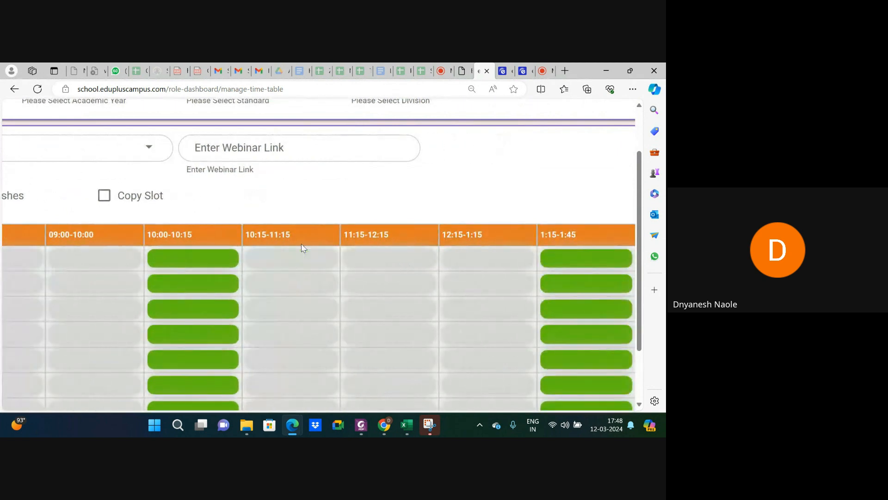
{"action": "scroll", "coordinate": [301, 244], "scroll_direction": "right", "scroll_amount": 5}
{"action": "scroll", "coordinate": [301, 248], "scroll_direction": "left", "scroll_amount": 5}
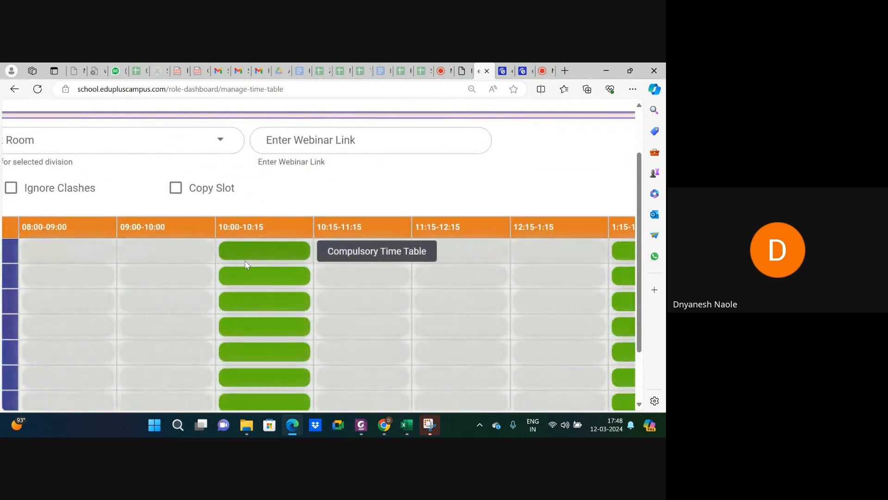
{"action": "scroll", "coordinate": [249, 296], "scroll_direction": "down", "scroll_amount": 5}
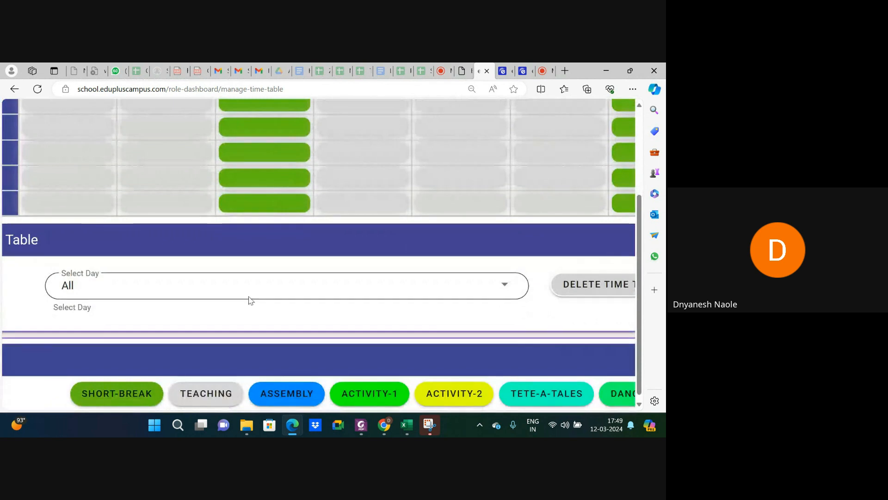
{"action": "scroll", "coordinate": [250, 300], "scroll_direction": "down", "scroll_amount": 1}
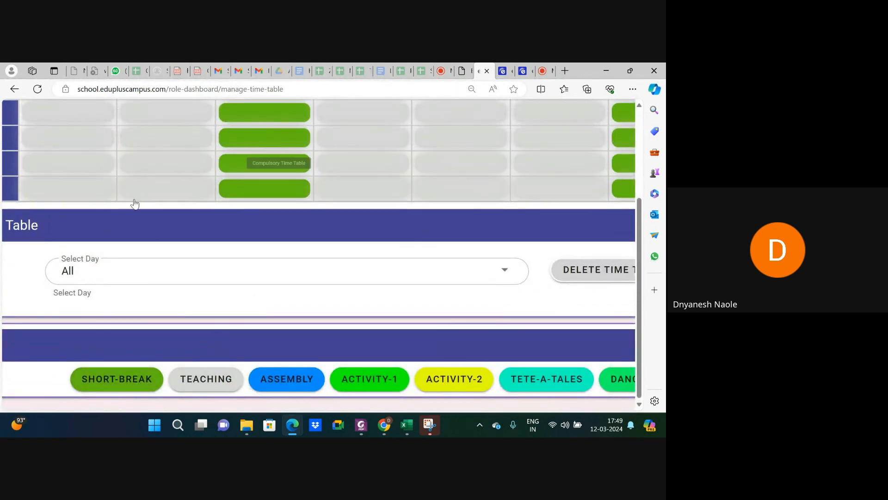
{"action": "key", "text": "ctrl+minus"}
{"action": "key", "text": "ctrl+minus"}
{"action": "key", "text": "ctrl+minus"}
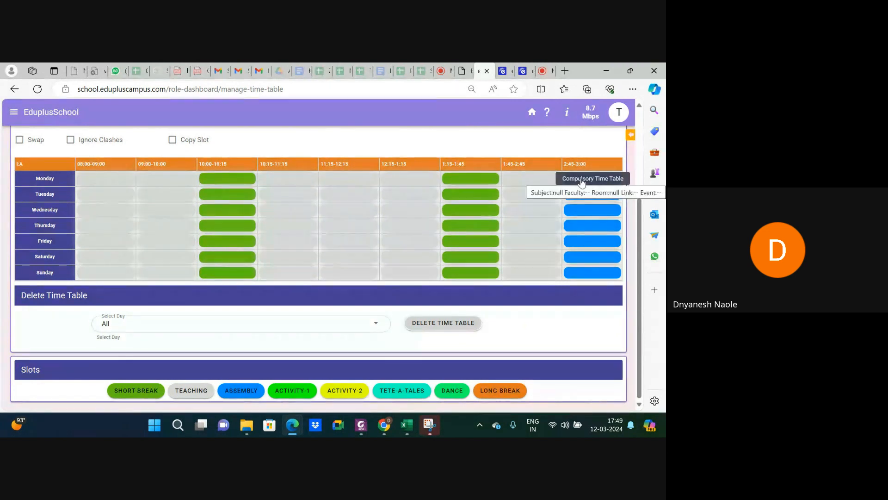
{"action": "scroll", "coordinate": [582, 181], "scroll_direction": "up", "scroll_amount": 5, "text": "ctrl"}
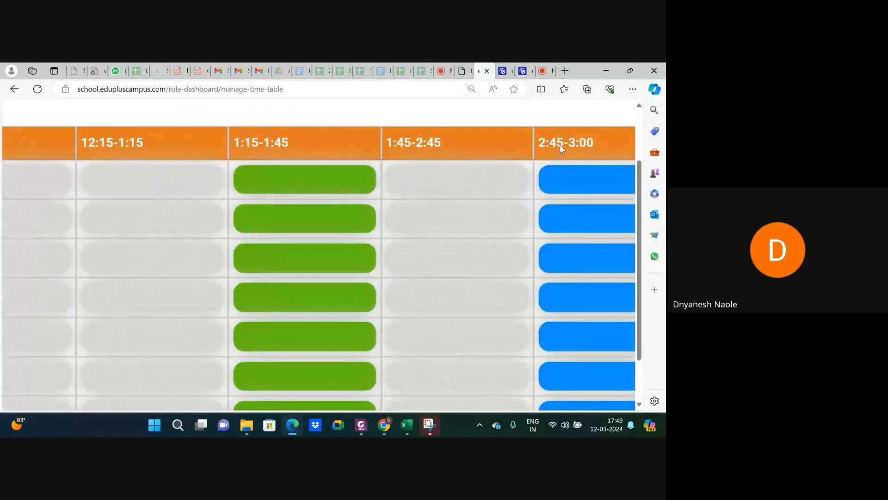
{"action": "scroll", "coordinate": [478, 197], "scroll_direction": "down", "scroll_amount": 5, "text": "ctrl"}
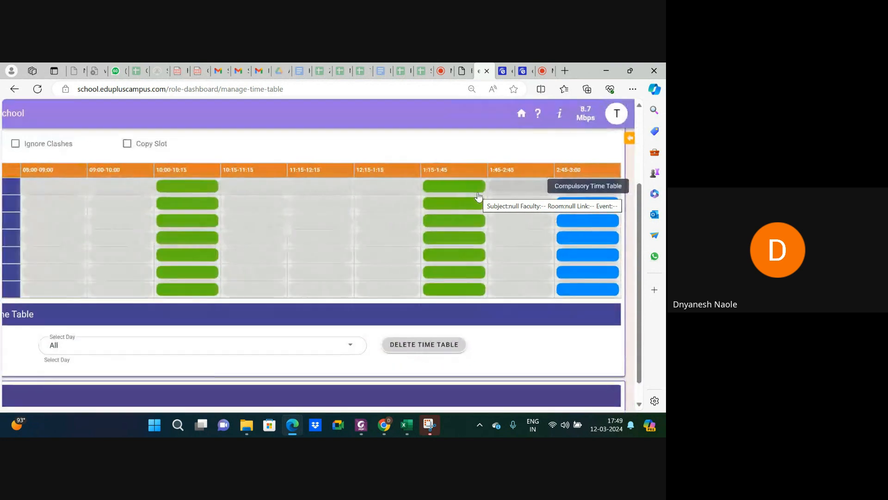
- Open the load form of Monday's 08:00-09:00 slot, examine its Compulsory heading, and close it
{"action": "scroll", "coordinate": [202, 212], "scroll_direction": "down", "scroll_amount": 1, "text": "ctrl"}
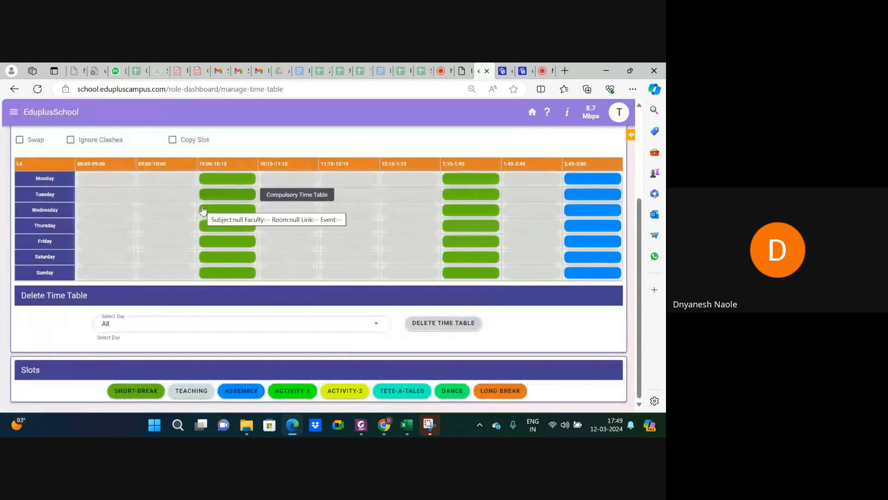
{"action": "scroll", "coordinate": [88, 177], "scroll_direction": "up", "scroll_amount": 4, "text": "ctrl"}
{"action": "left_click", "coordinate": [102, 181]}
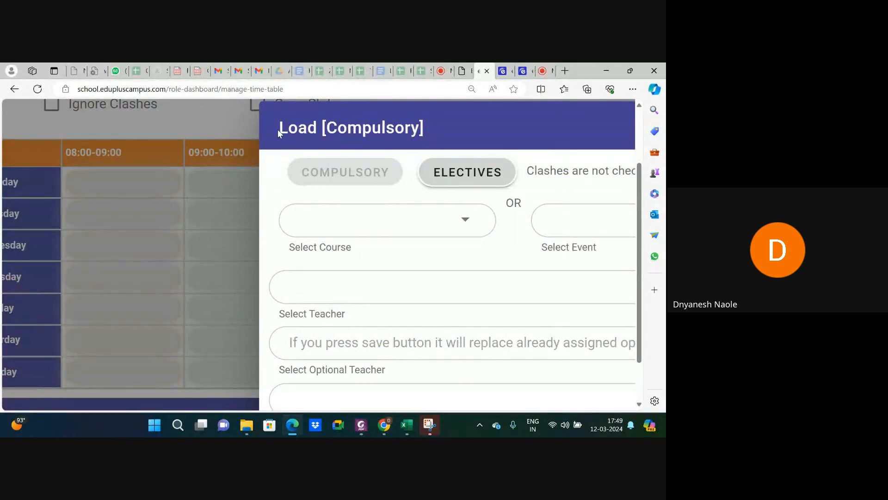
{"action": "left_click_drag", "start_coordinate": [280, 129], "coordinate": [414, 129]}
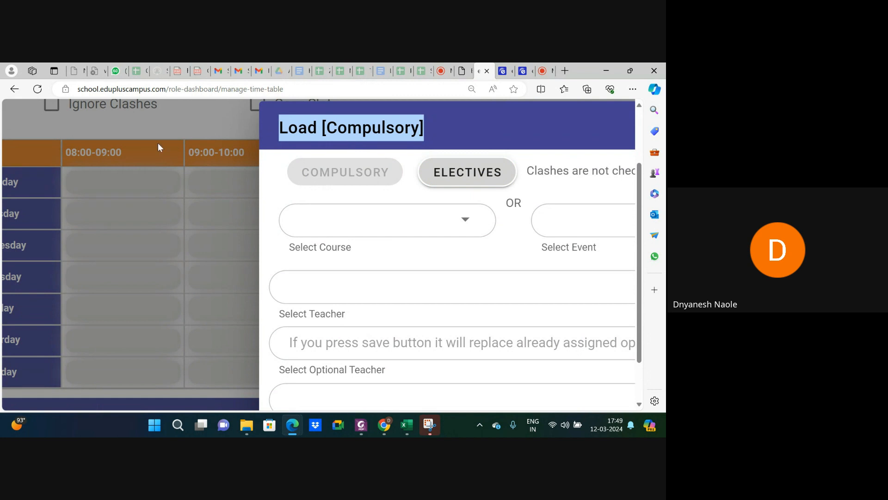
{"action": "left_click", "coordinate": [207, 186]}
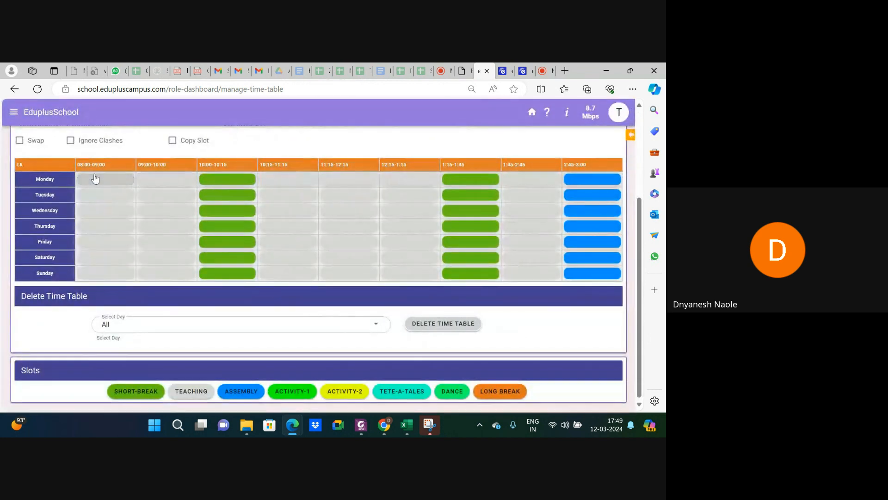
- Reopen Monday's 08:00-09:00 slot, view its Electives form, and return to Compulsory to check the available courses
{"action": "left_click", "coordinate": [93, 178]}
{"action": "left_click", "coordinate": [261, 177]}
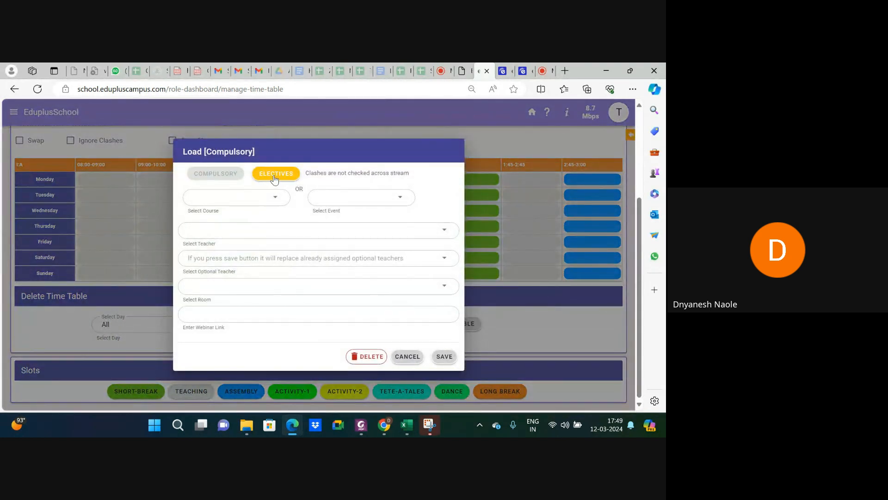
{"action": "left_click", "coordinate": [274, 178]}
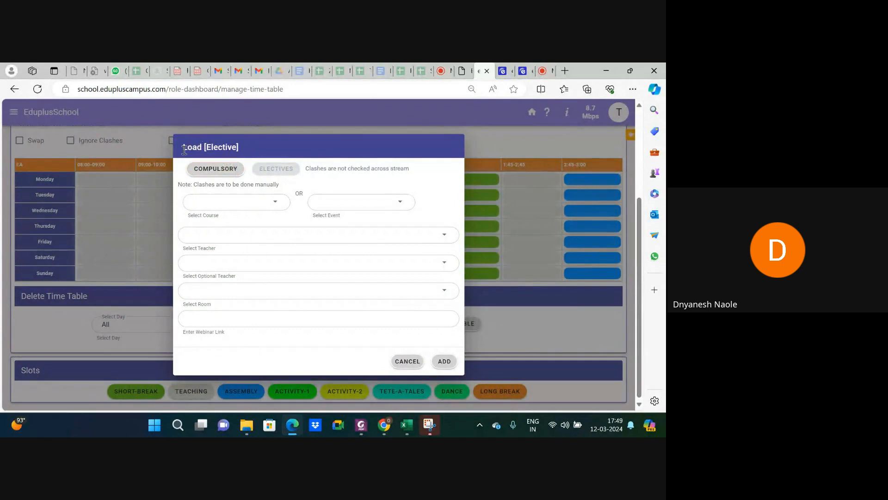
{"action": "left_click_drag", "start_coordinate": [184, 148], "coordinate": [240, 151]}
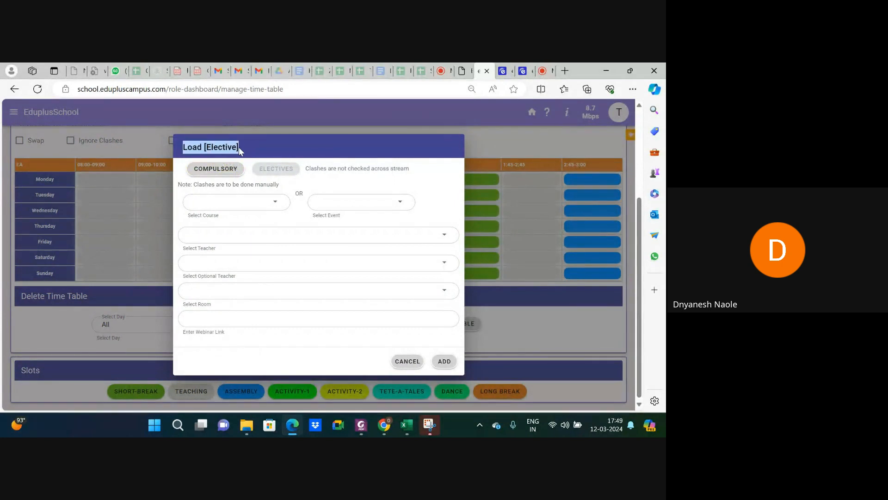
{"action": "left_click", "coordinate": [217, 170]}
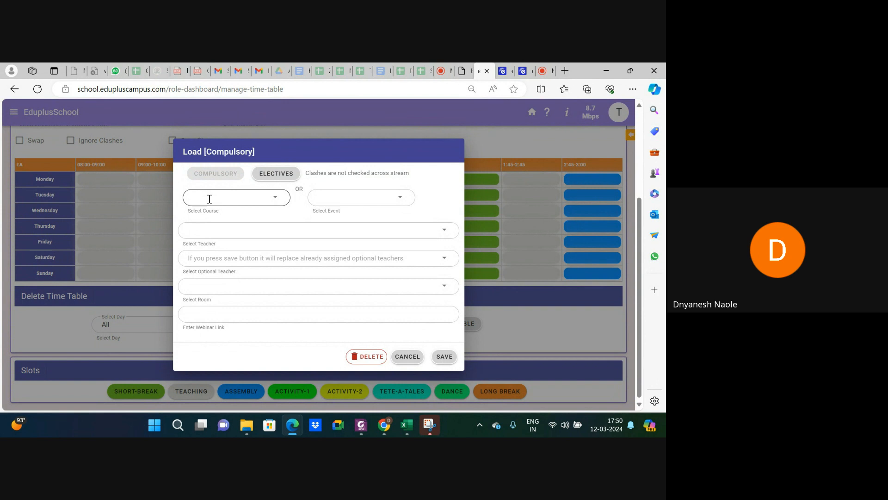
{"action": "left_click", "coordinate": [209, 198]}
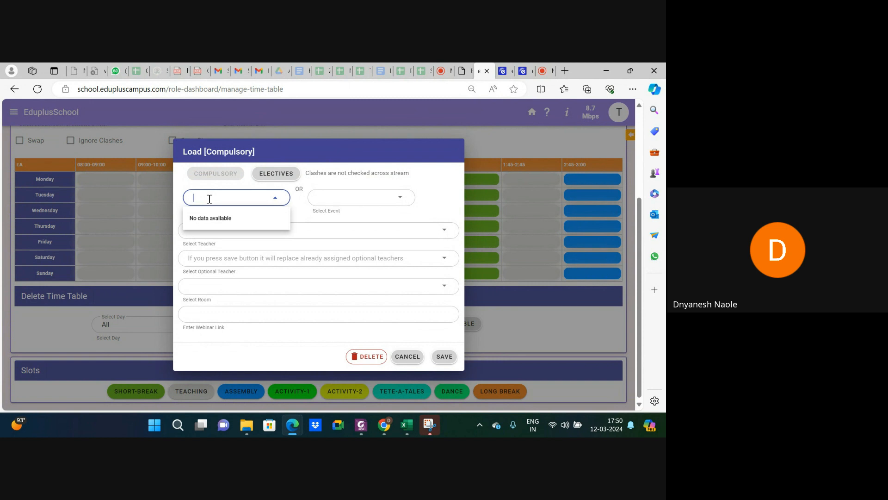
- Go to the EduplusSchool home page from the other open Time Table page and start a link search
{"action": "left_click", "coordinate": [505, 72]}
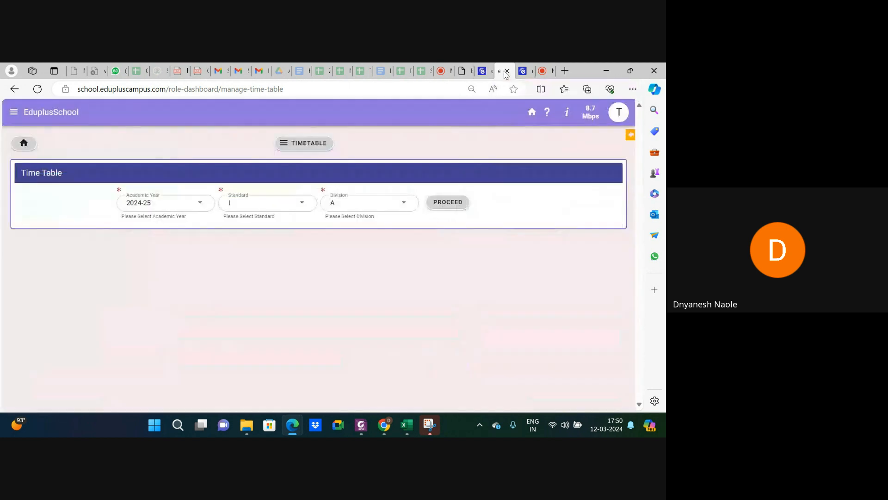
{"action": "left_click", "coordinate": [24, 144]}
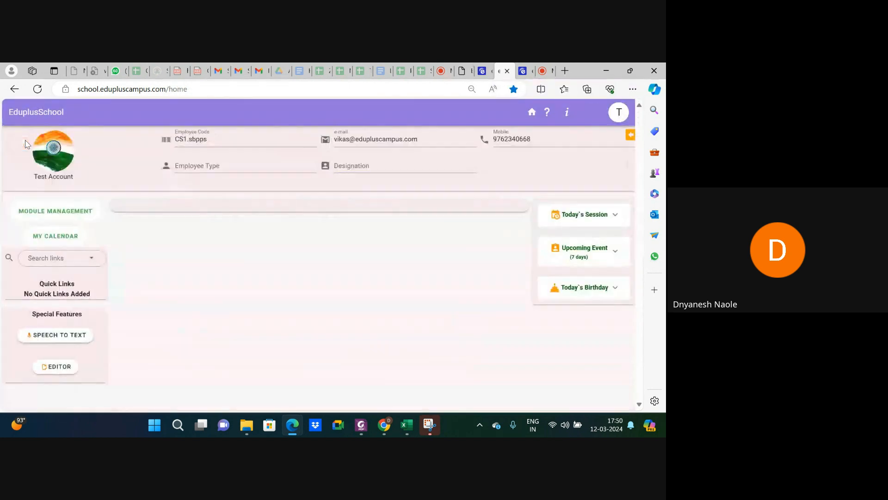
{"action": "left_click", "coordinate": [74, 254]}
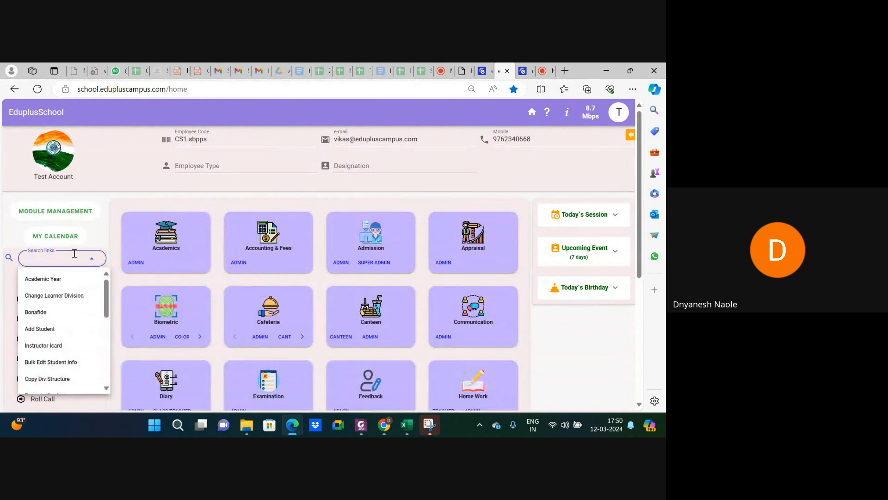
{"action": "type", "text": "copy o"}
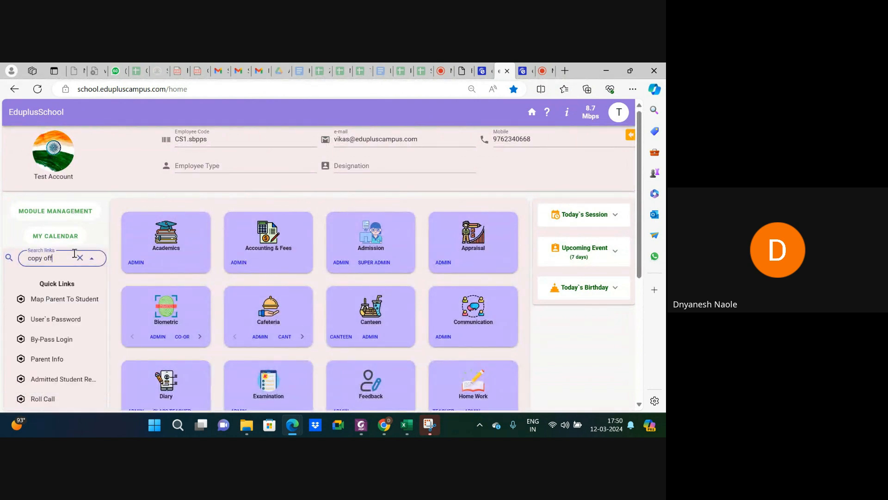
{"action": "type", "text": "ff"}
{"action": "key", "text": "BackSpace"}
{"action": "key", "text": "BackSpace"}
{"action": "key", "text": "BackSpace"}
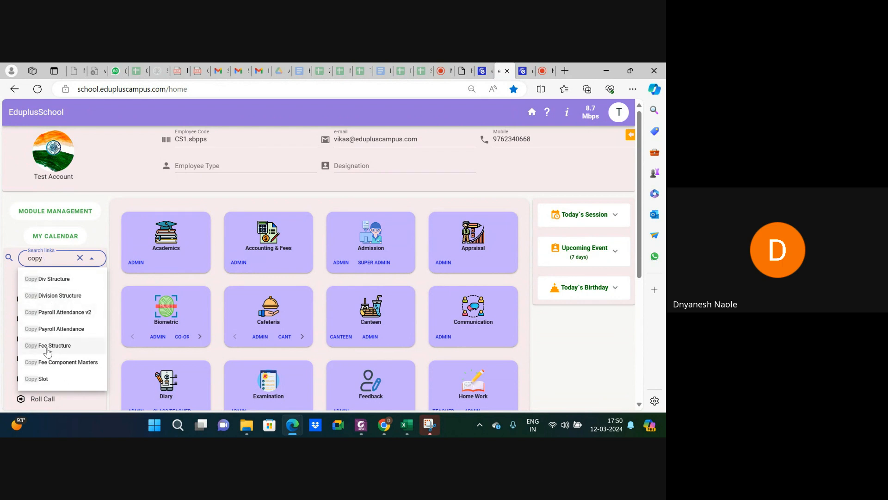
{"action": "scroll", "coordinate": [47, 352], "scroll_direction": "down", "scroll_amount": 1}
{"action": "key", "text": "BackSpace"}
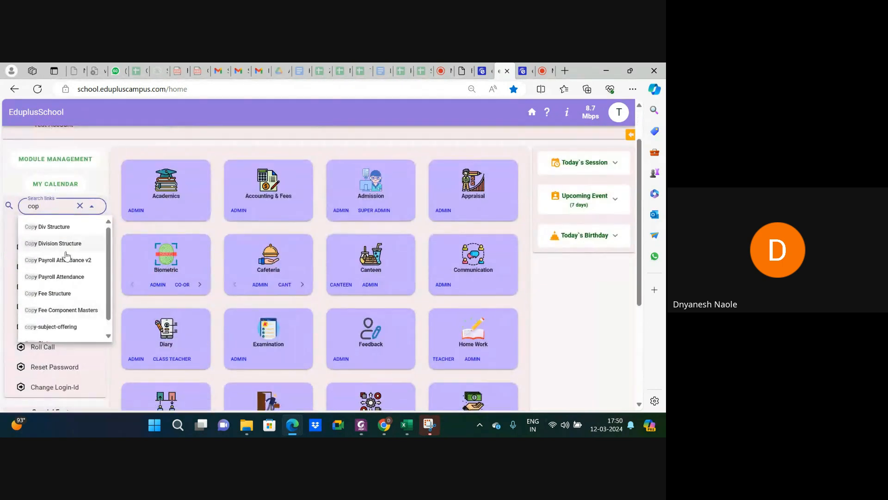
{"action": "key", "text": "BackSpace"}
{"action": "key", "text": "BackSpace"}
{"action": "key", "text": "BackSpace"}
- Search the links for "offer" and open copy-subject-offering
{"action": "type", "text": "offer"}
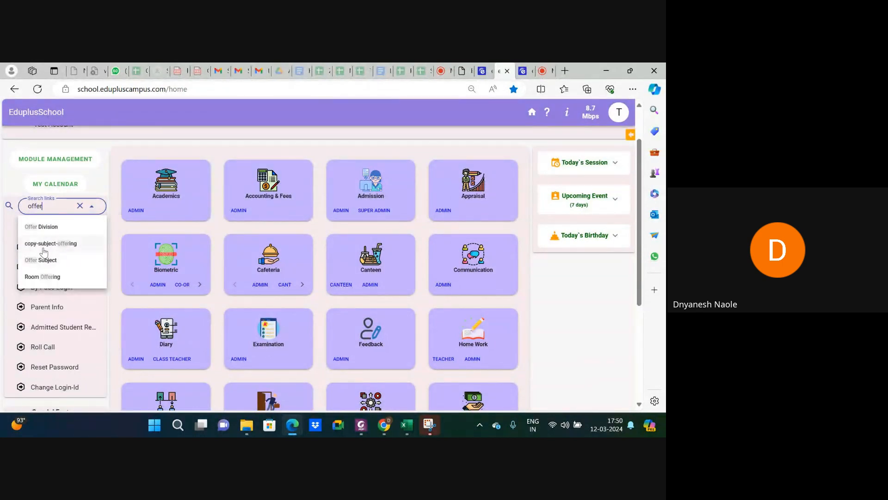
{"action": "left_click", "coordinate": [52, 246]}
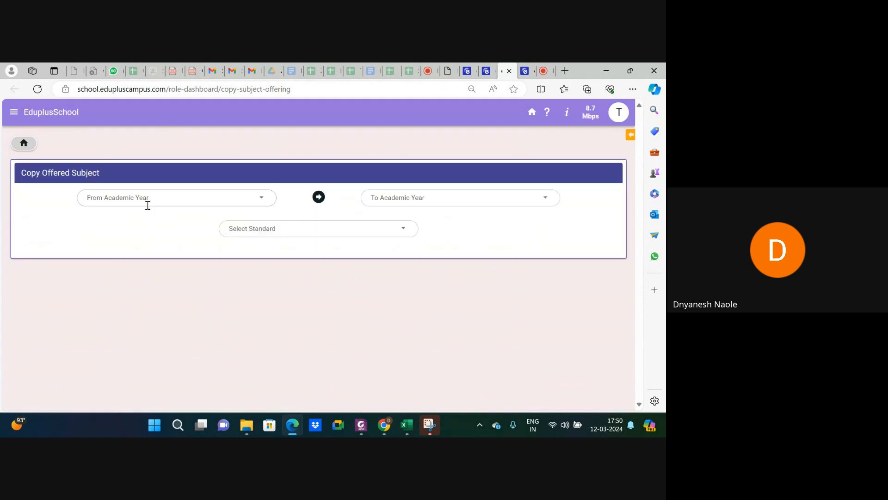
- Fetch the offered subjects of standard I for copying from academic year 2023-24 to 2024-25
{"action": "left_click", "coordinate": [147, 203]}
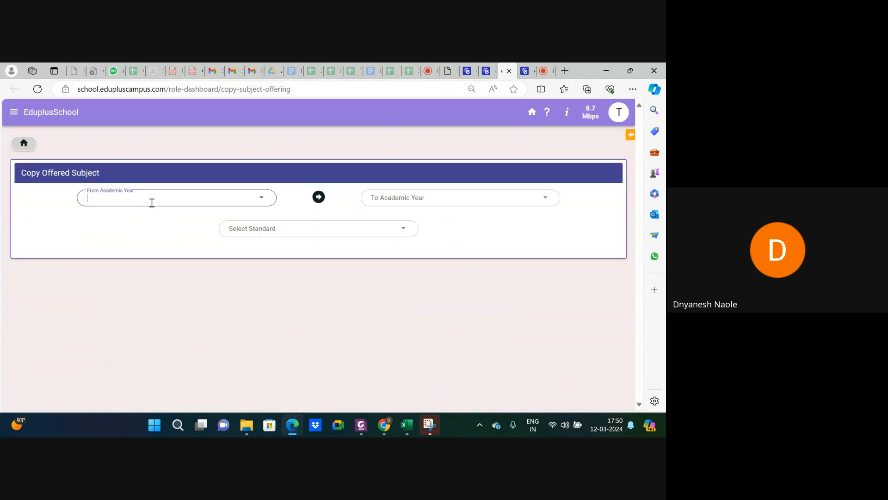
{"action": "left_click", "coordinate": [114, 241]}
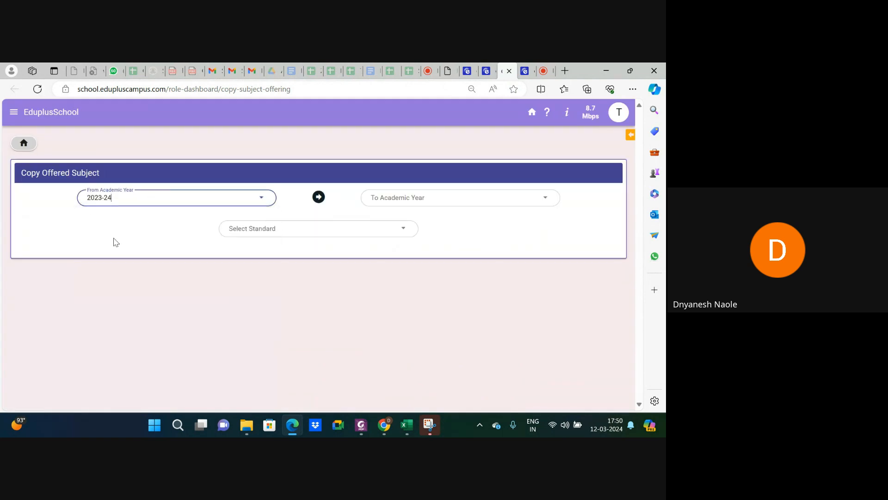
{"action": "left_click", "coordinate": [377, 191]}
{"action": "left_click", "coordinate": [383, 218]}
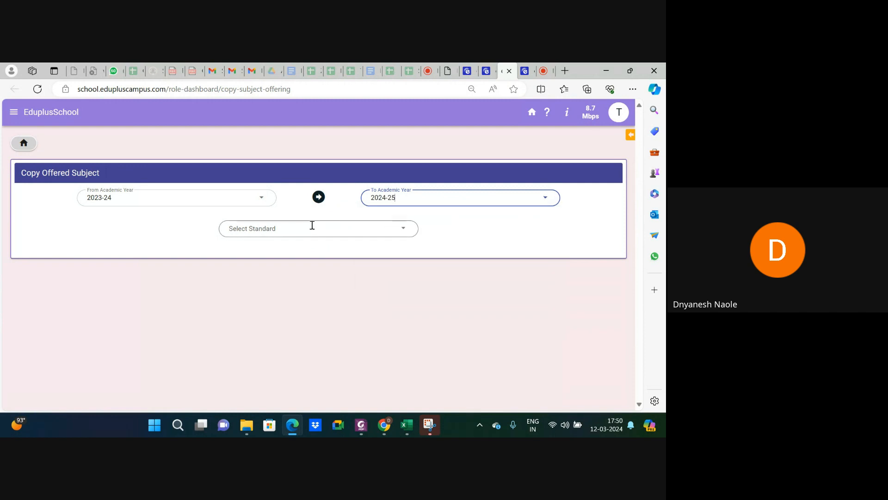
{"action": "left_click", "coordinate": [298, 232]}
{"action": "left_click", "coordinate": [244, 304]}
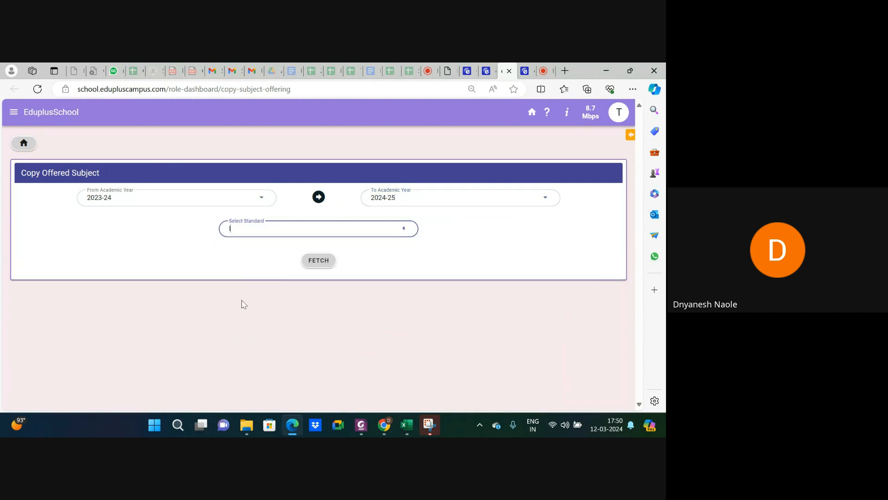
{"action": "left_click", "coordinate": [318, 260]}
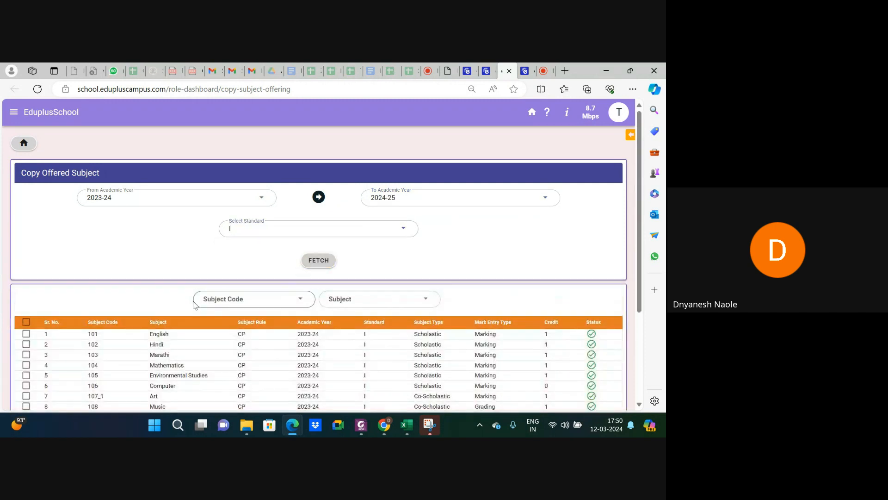
- Select all the fetched standard I subjects and copy them to the target academic year
{"action": "scroll", "coordinate": [194, 304], "scroll_direction": "down", "scroll_amount": 3}
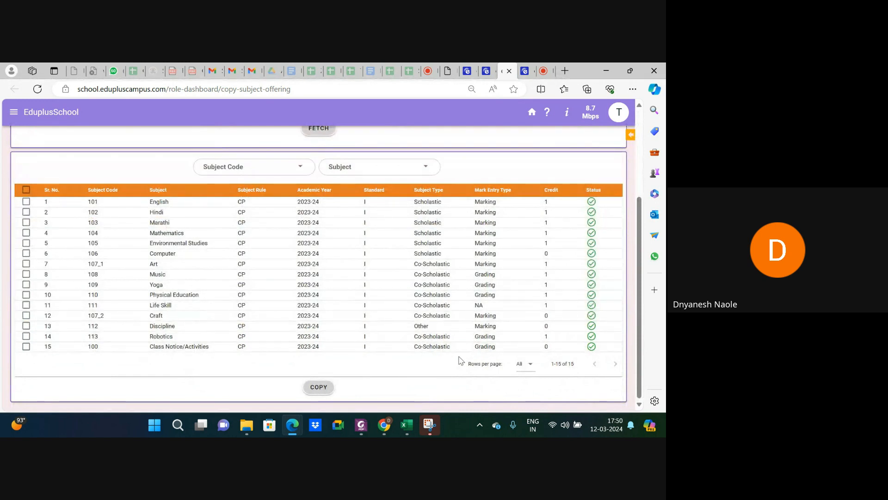
{"action": "left_click", "coordinate": [26, 190]}
{"action": "left_click", "coordinate": [319, 387]}
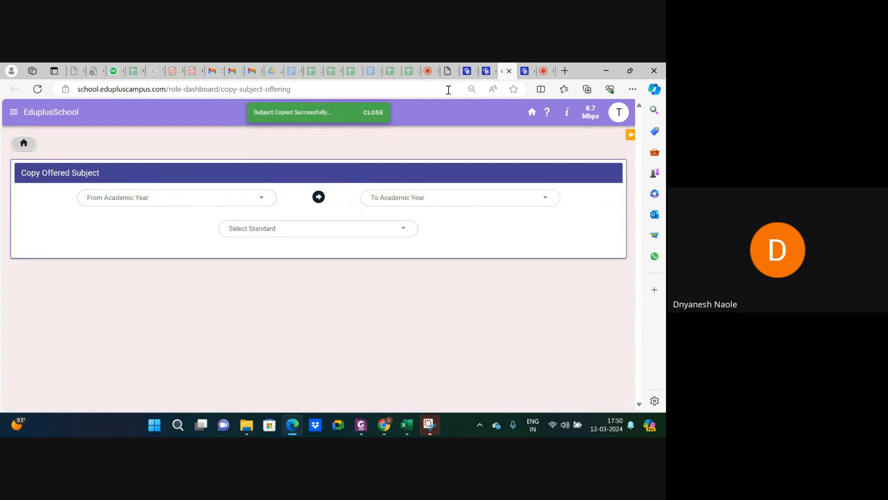
{"action": "mouse_move", "coordinate": [526, 69]}
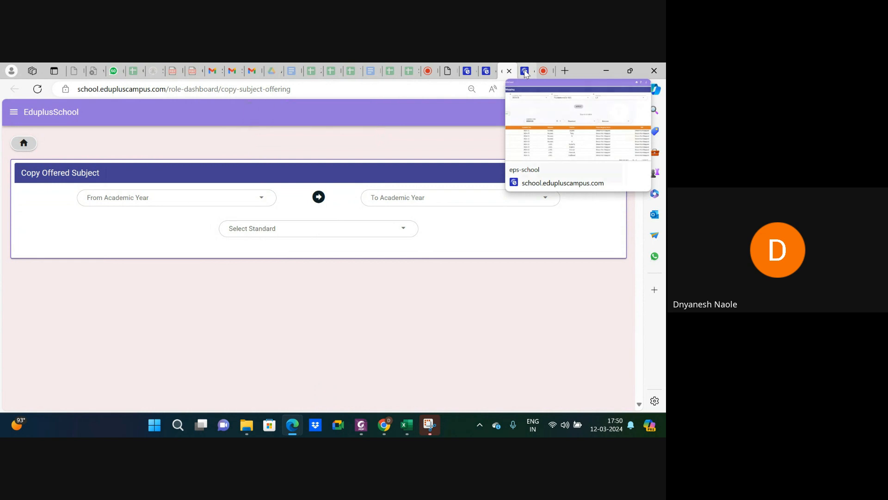
{"action": "left_click", "coordinate": [526, 69]}
{"action": "left_click", "coordinate": [490, 72]}
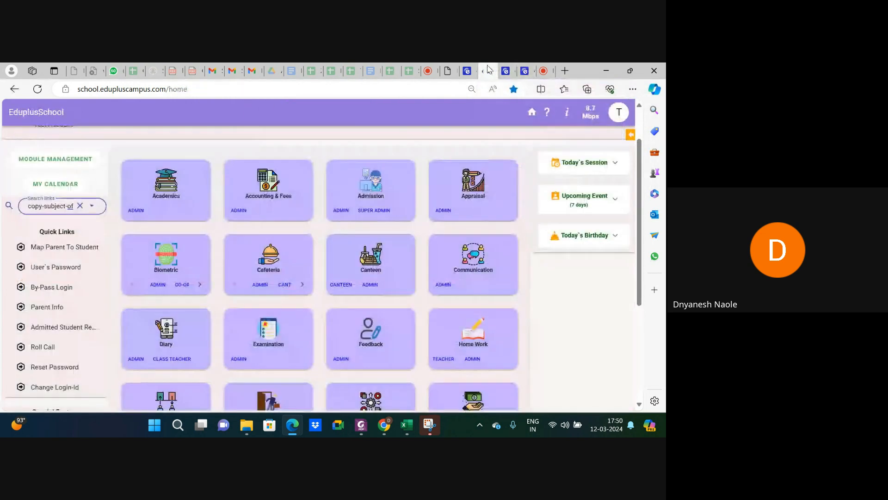
{"action": "left_click", "coordinate": [509, 72]}
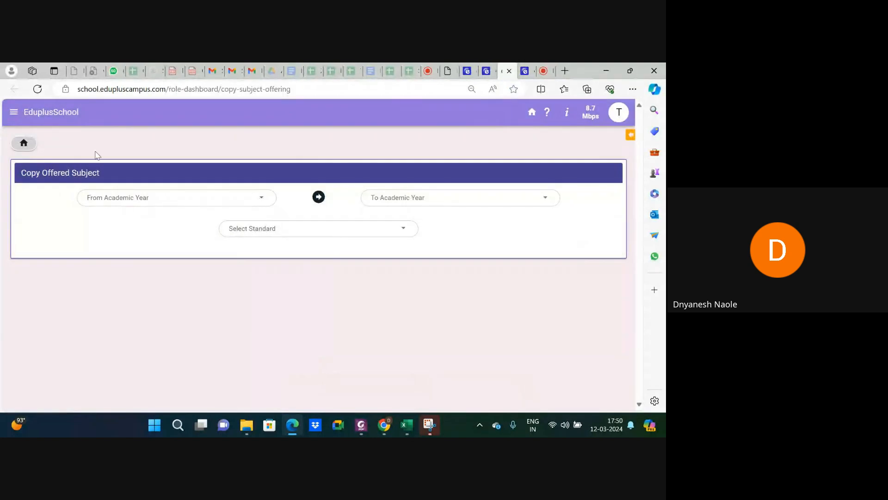
- Return to the home page and open Create Time Table from the TimeTable module's admin dashboard
{"action": "left_click", "coordinate": [25, 144]}
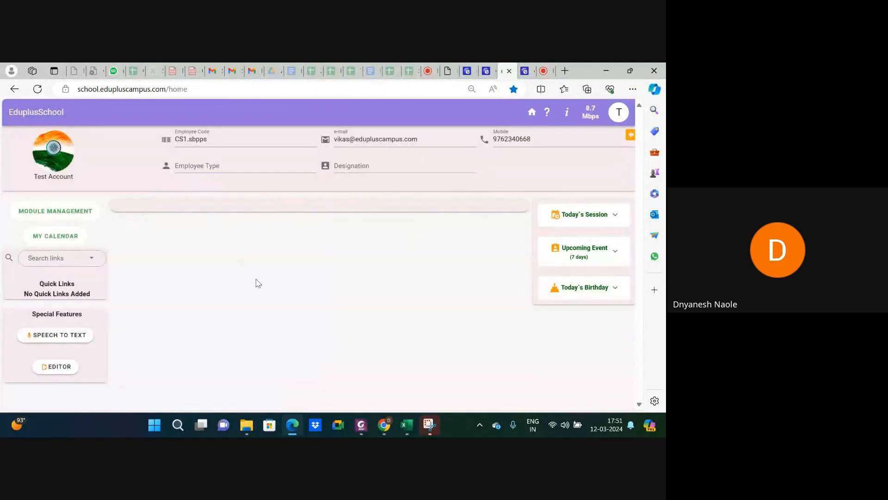
{"action": "scroll", "coordinate": [256, 281], "scroll_direction": "down", "scroll_amount": 4}
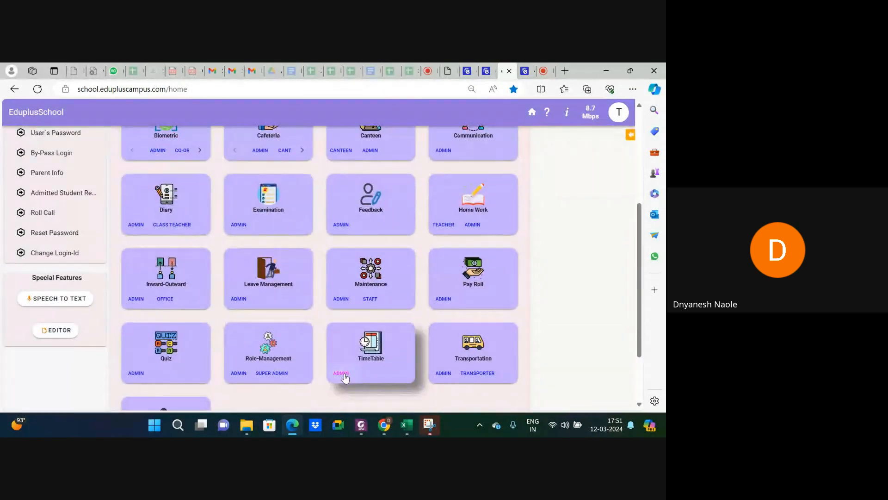
{"action": "left_click", "coordinate": [347, 371]}
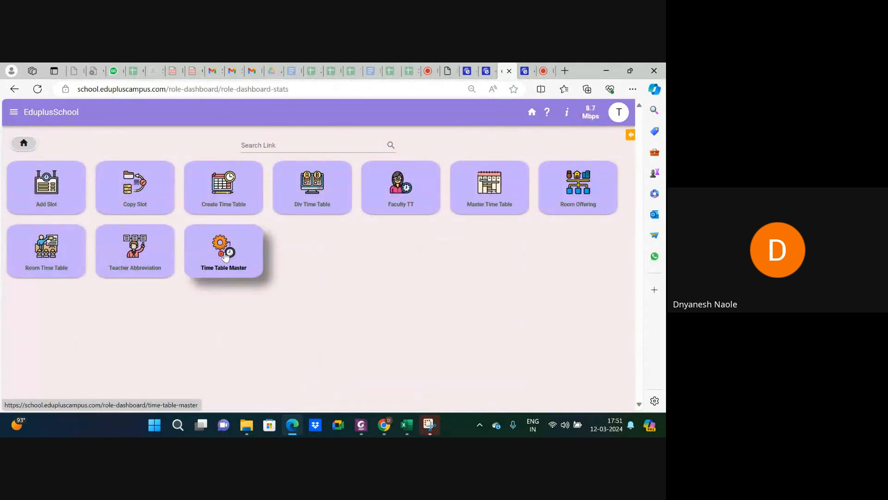
{"action": "left_click", "coordinate": [224, 187]}
- Load the 2023-24 time table of standard I, division A
{"action": "left_click", "coordinate": [336, 203]}
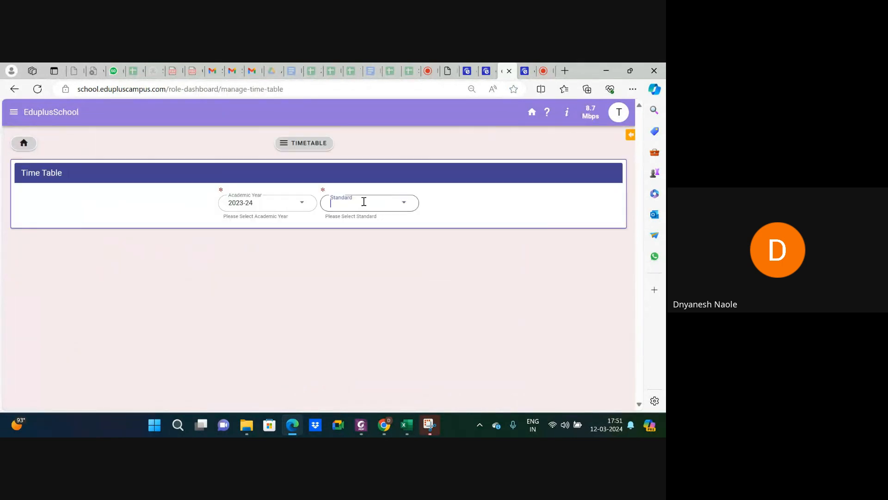
{"action": "left_click", "coordinate": [347, 282]}
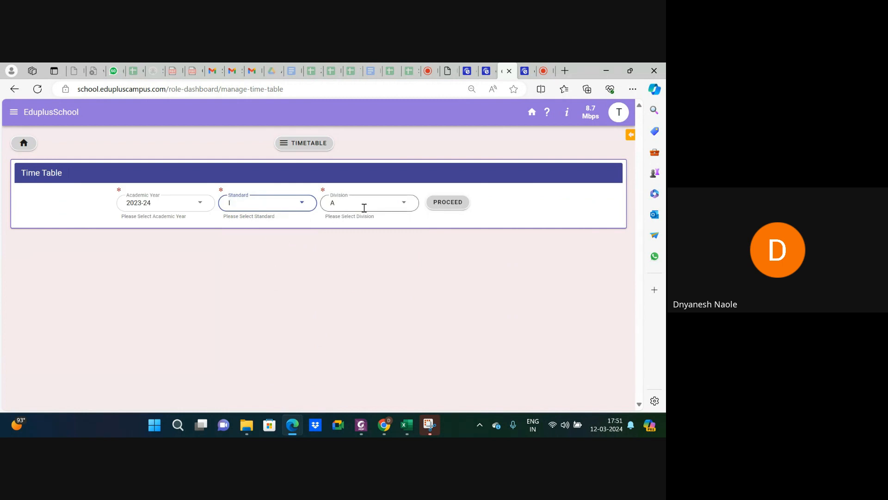
{"action": "left_click", "coordinate": [446, 204]}
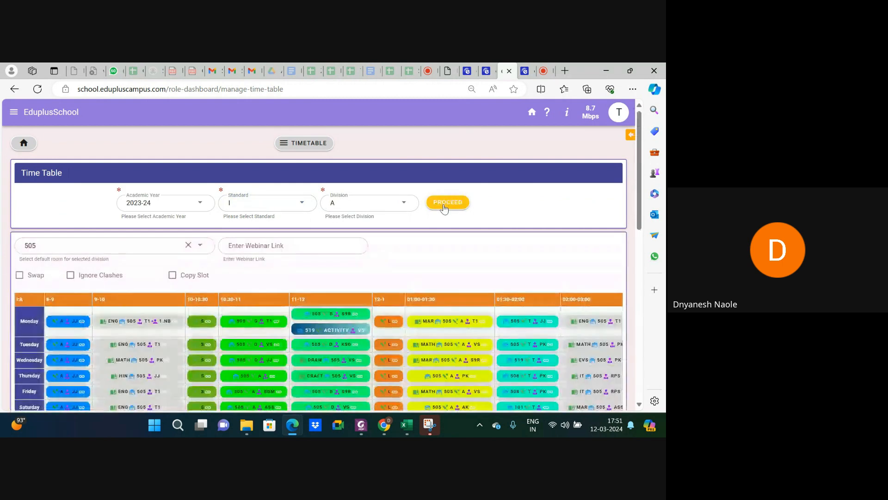
- Load the 2024-25 time table of standard I, division A
{"action": "left_click", "coordinate": [175, 203]}
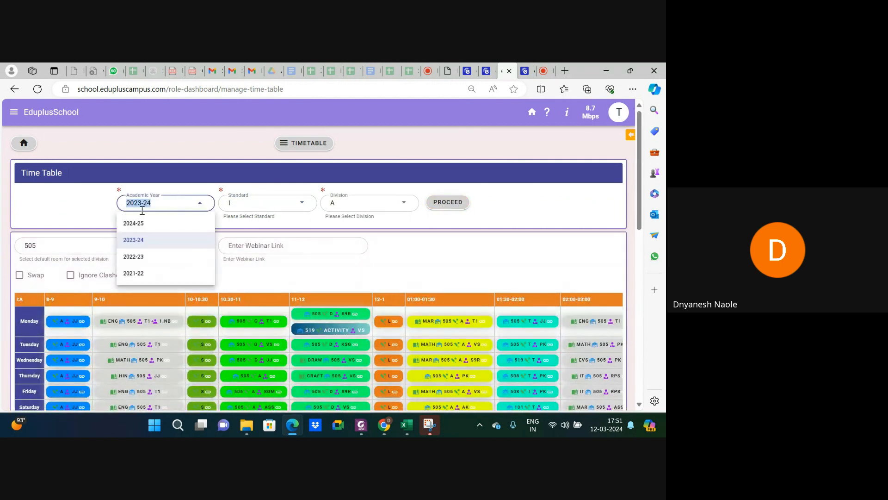
{"action": "left_click", "coordinate": [138, 224]}
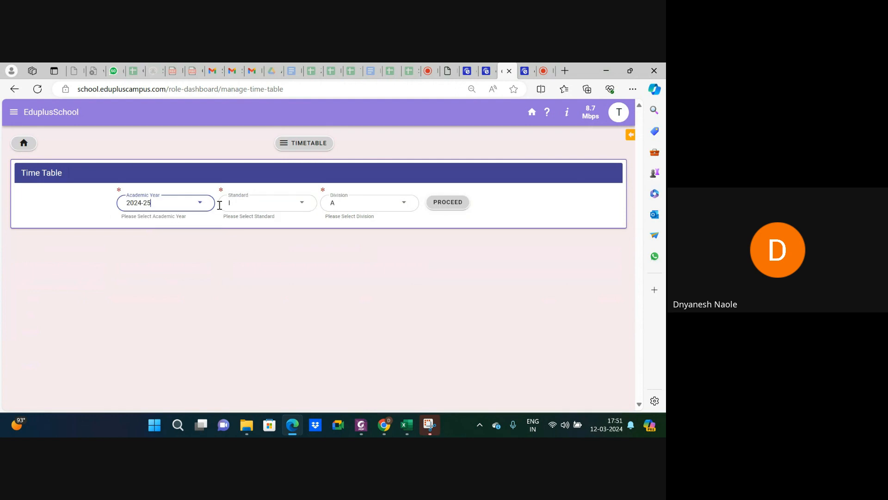
{"action": "left_click", "coordinate": [442, 202]}
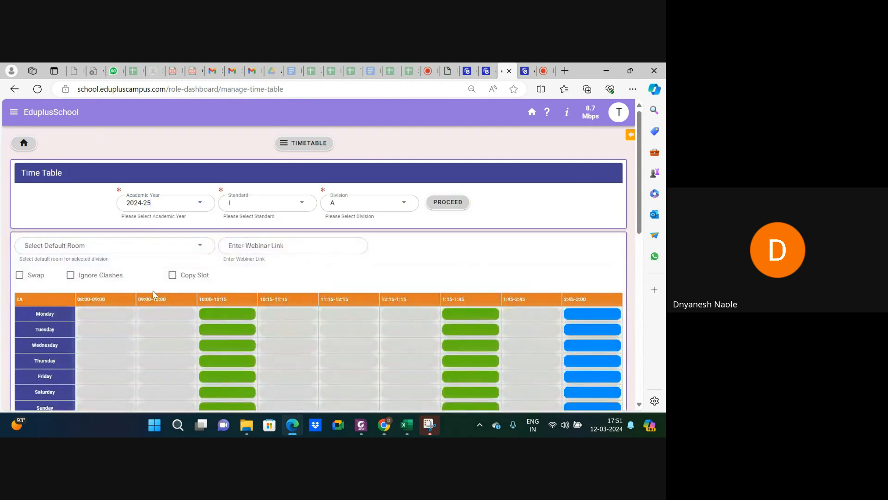
- Try to assign English, the third listed teacher and a room to the Monday 08:00-09:00 slot
{"action": "scroll", "coordinate": [153, 291], "scroll_direction": "down", "scroll_amount": 1}
{"action": "left_click", "coordinate": [93, 277]}
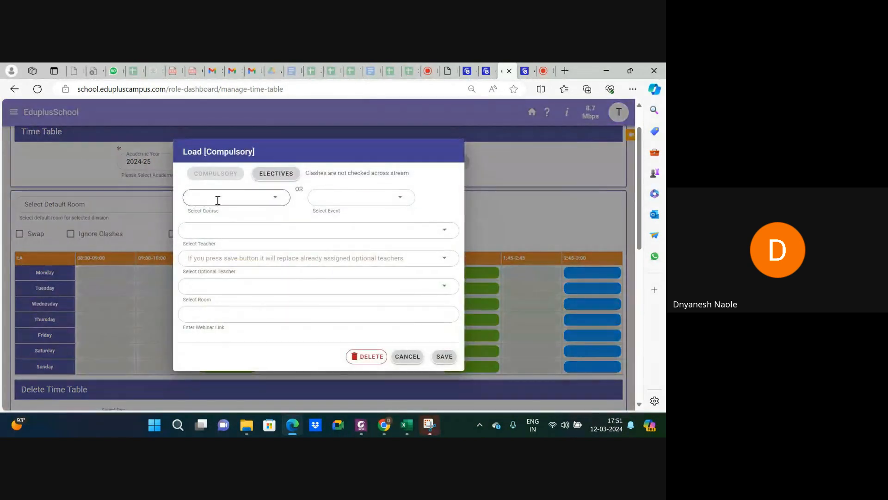
{"action": "left_click", "coordinate": [218, 200]}
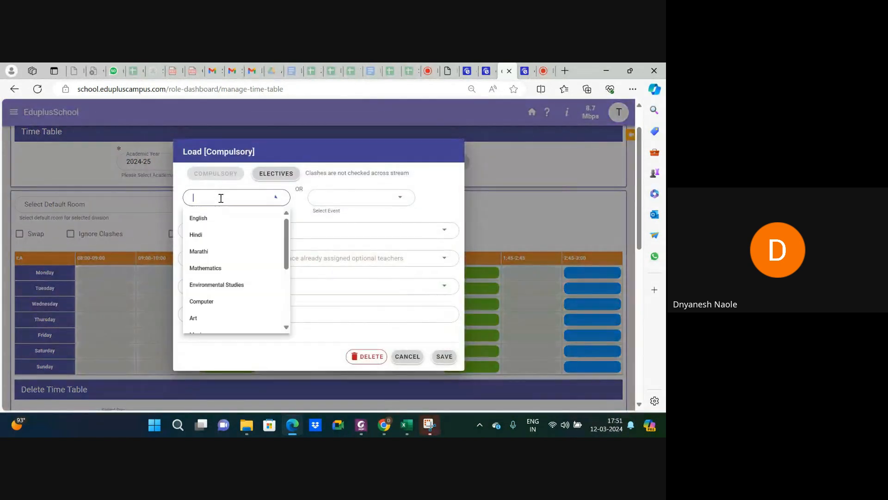
{"action": "left_click", "coordinate": [211, 221]}
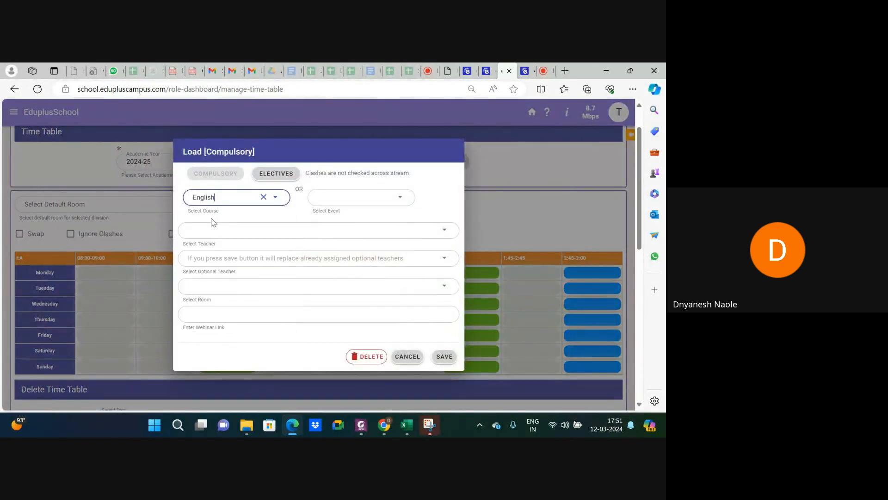
{"action": "left_click", "coordinate": [221, 229]}
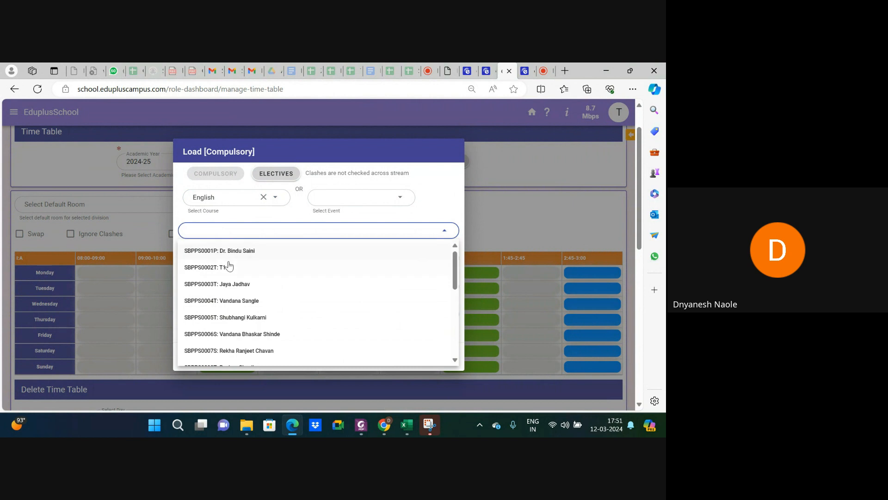
{"action": "left_click", "coordinate": [233, 283]}
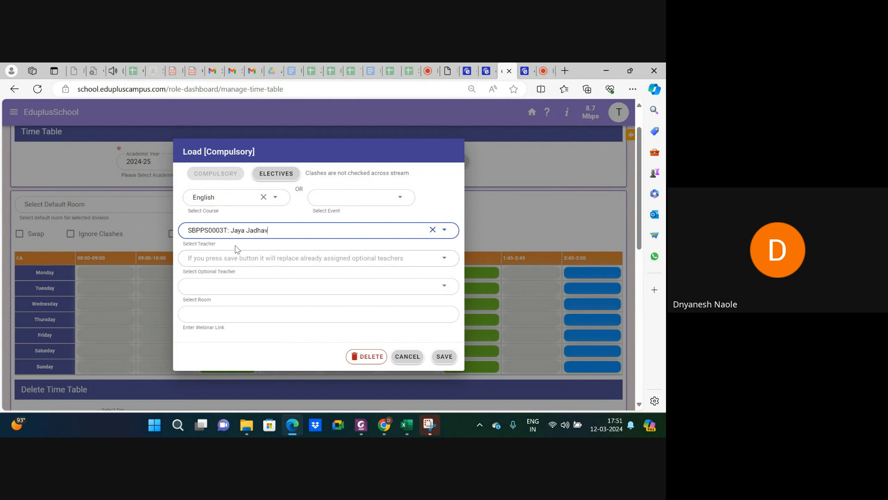
{"action": "left_click", "coordinate": [227, 287]}
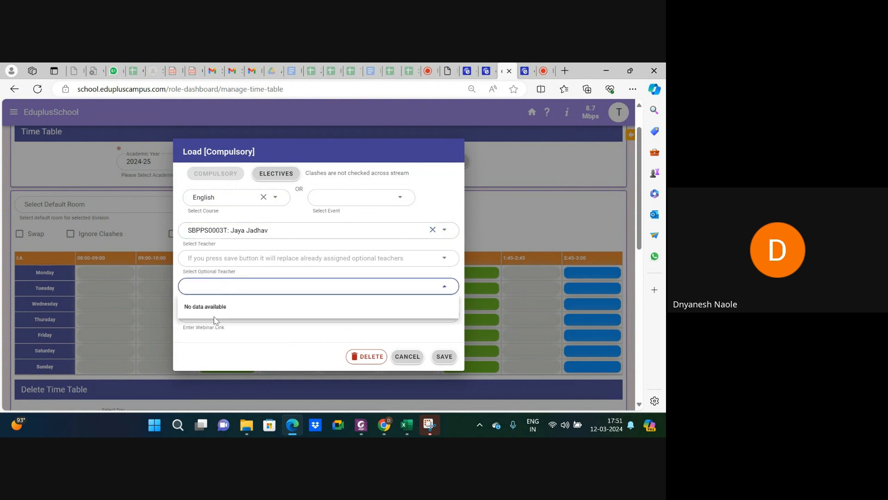
{"action": "left_click", "coordinate": [249, 354]}
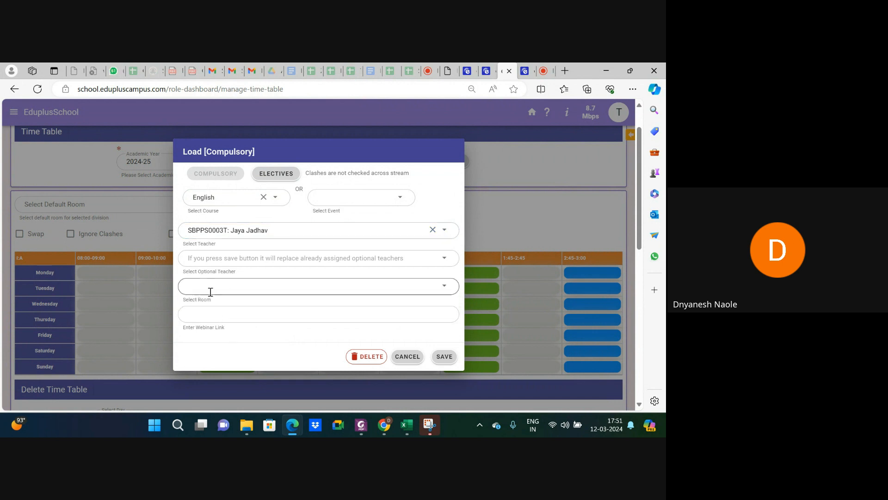
- Switch to the EduplusSchool home tab and open Room Offering from the TimeTable module's admin dashboard
{"action": "left_click", "coordinate": [485, 70]}
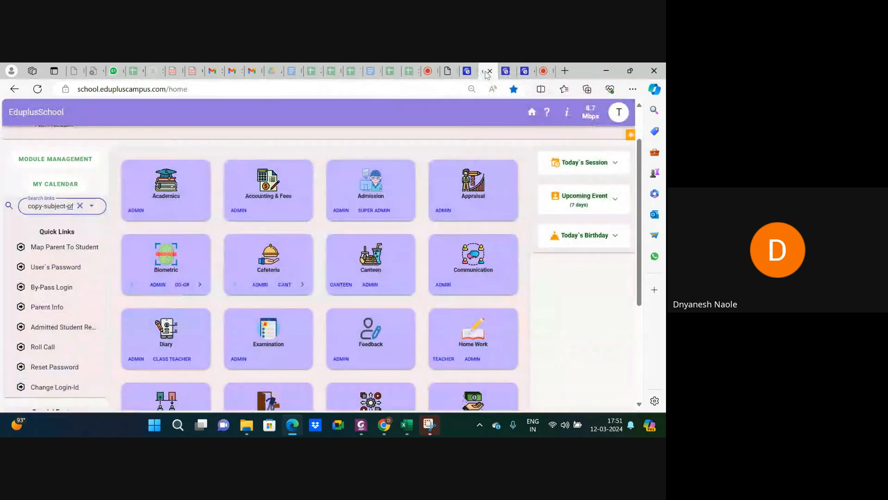
{"action": "scroll", "coordinate": [325, 245], "scroll_direction": "down", "scroll_amount": 5}
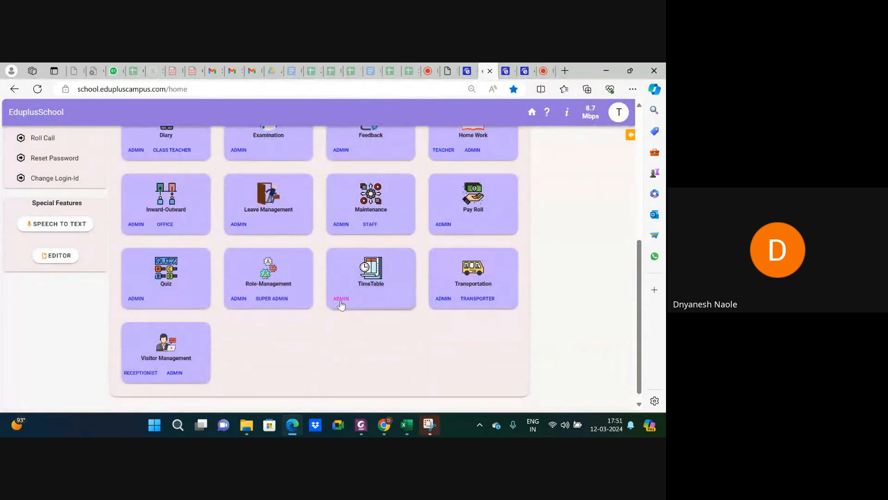
{"action": "left_click", "coordinate": [341, 301]}
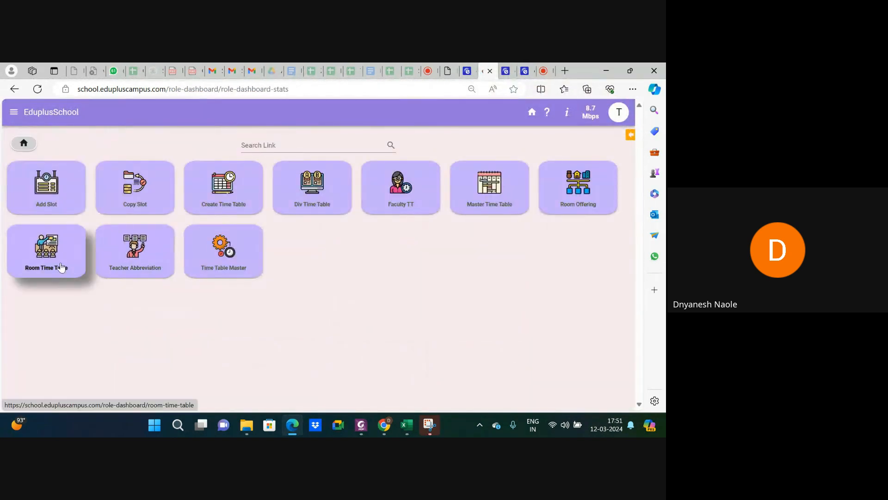
{"action": "left_click", "coordinate": [576, 198]}
- Set the room offering's academic year to 2024-25 and select rooms 505 and 424
{"action": "left_click", "coordinate": [226, 195]}
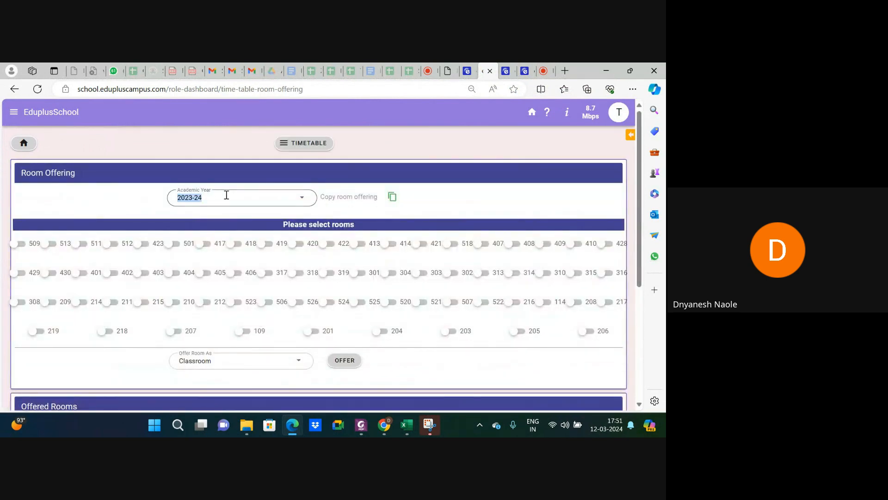
{"action": "left_click", "coordinate": [189, 222]}
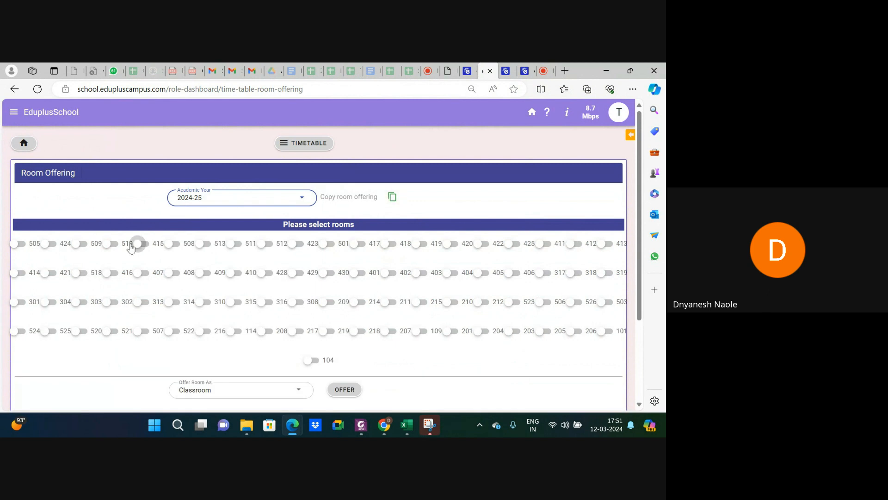
{"action": "left_click", "coordinate": [15, 244]}
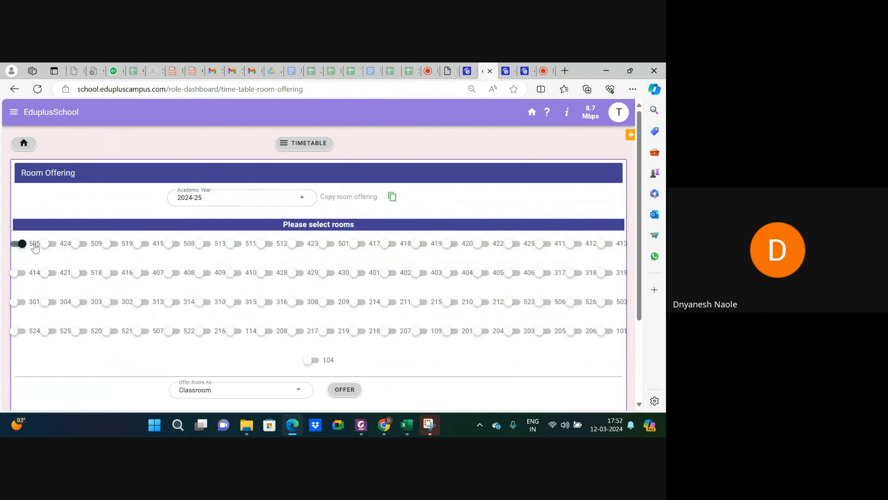
{"action": "left_click", "coordinate": [45, 243]}
{"action": "left_click", "coordinate": [397, 202]}
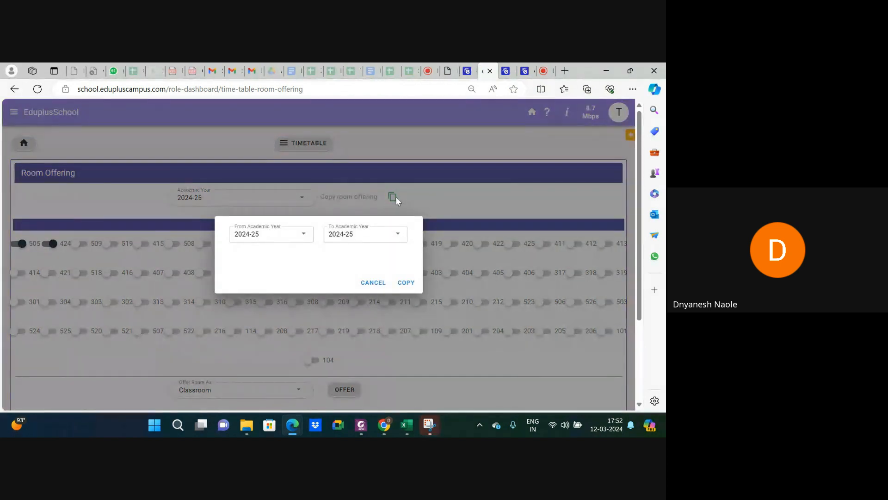
{"action": "left_click", "coordinate": [305, 235]}
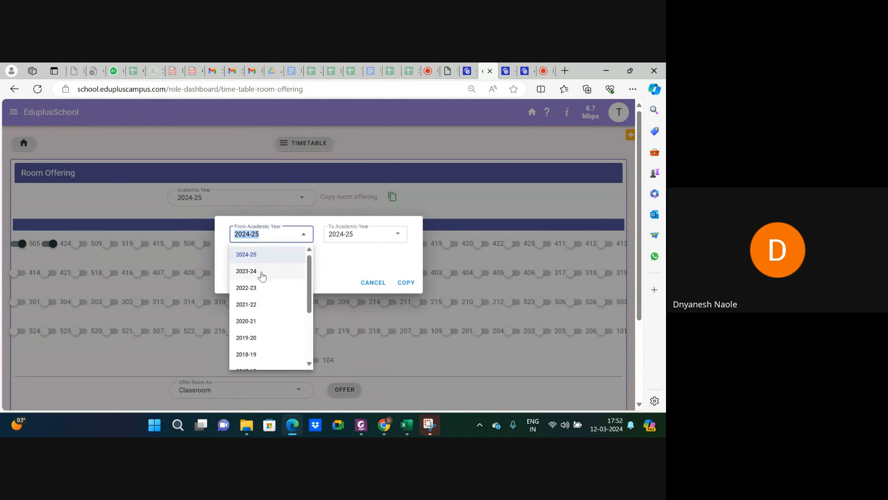
{"action": "left_click", "coordinate": [141, 208]}
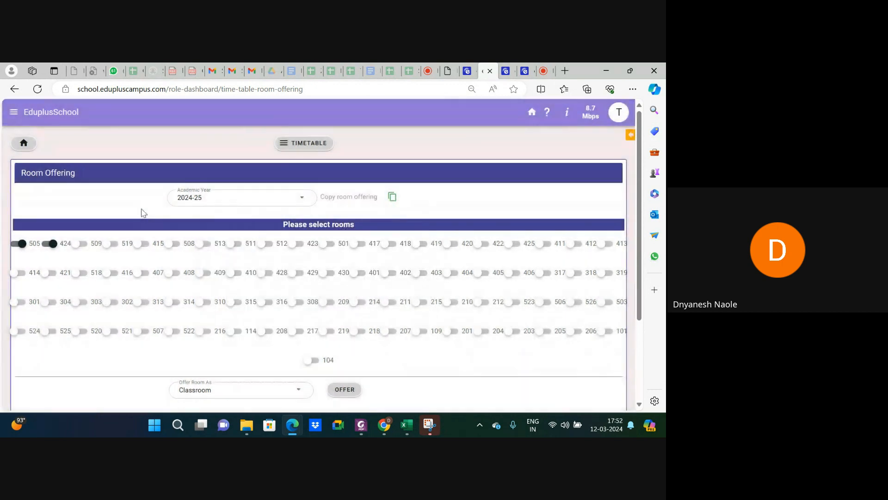
- Add rooms 509 and 519 to the selection and offer the selected rooms as Classroom
{"action": "left_click", "coordinate": [79, 245]}
{"action": "left_click", "coordinate": [112, 244]}
{"action": "scroll", "coordinate": [323, 370], "scroll_direction": "down", "scroll_amount": 1}
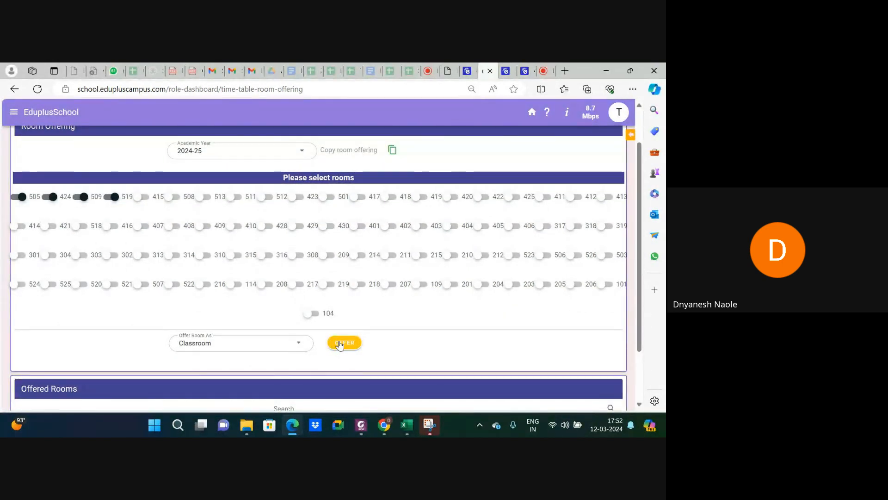
{"action": "left_click", "coordinate": [340, 343]}
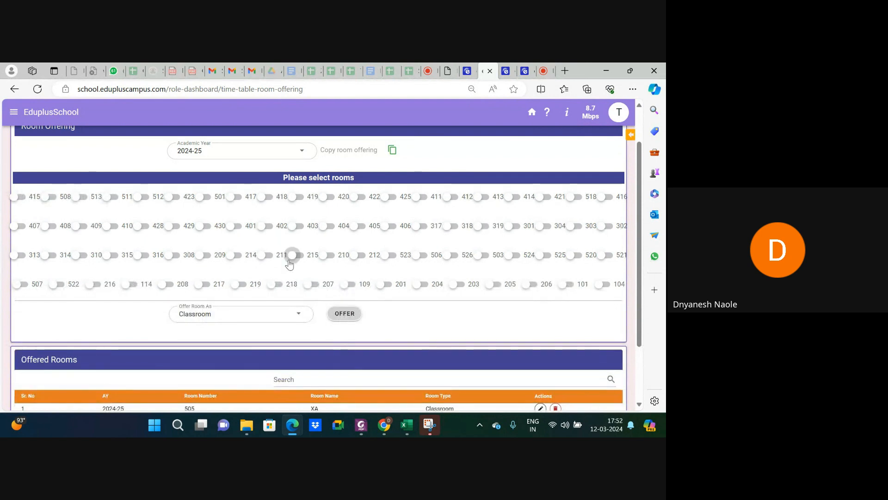
- Copy the room offering from academic year 2023-24 to 2024-25 and show 15 offered rooms per page
{"action": "left_click", "coordinate": [392, 151]}
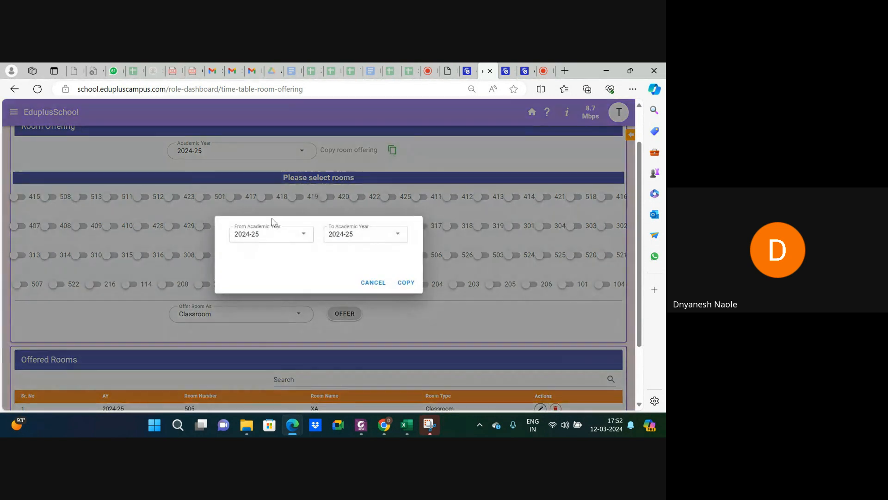
{"action": "left_click", "coordinate": [288, 233]}
{"action": "left_click", "coordinate": [255, 274]}
{"action": "left_click", "coordinate": [406, 283]}
{"action": "scroll", "coordinate": [291, 314], "scroll_direction": "down", "scroll_amount": 3}
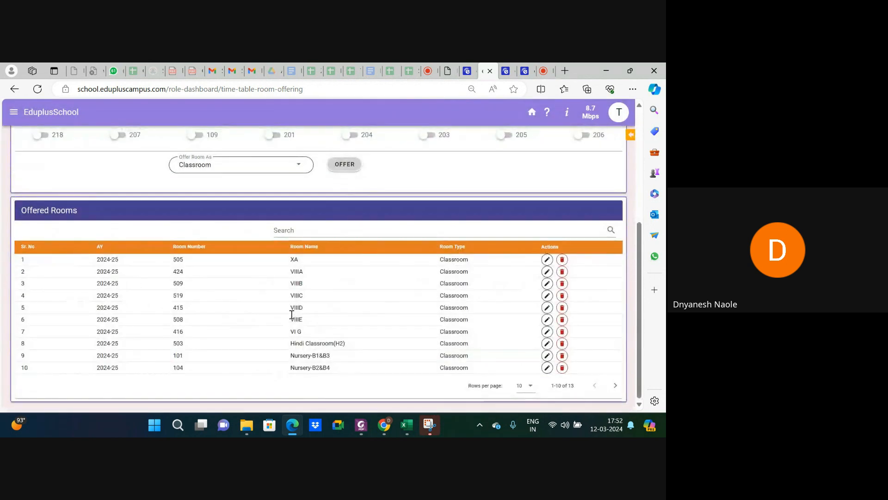
{"action": "left_click", "coordinate": [522, 387]}
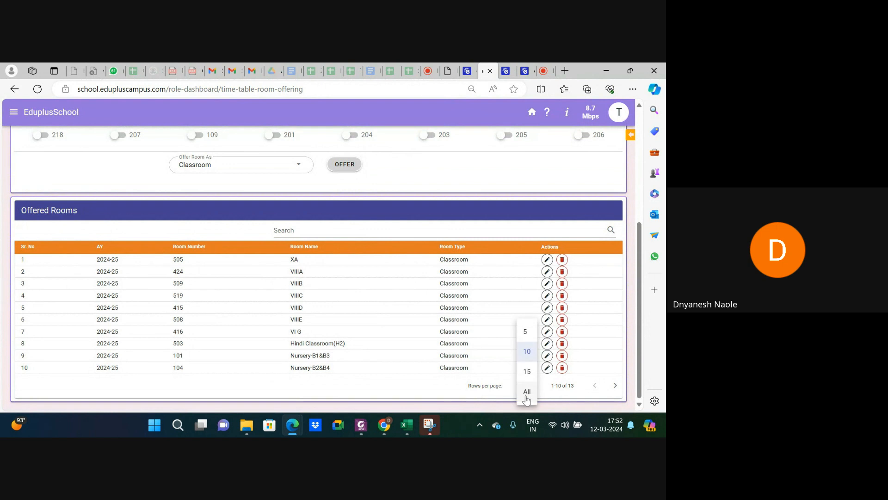
{"action": "left_click", "coordinate": [526, 371]}
{"action": "scroll", "coordinate": [343, 281], "scroll_direction": "up", "scroll_amount": 4}
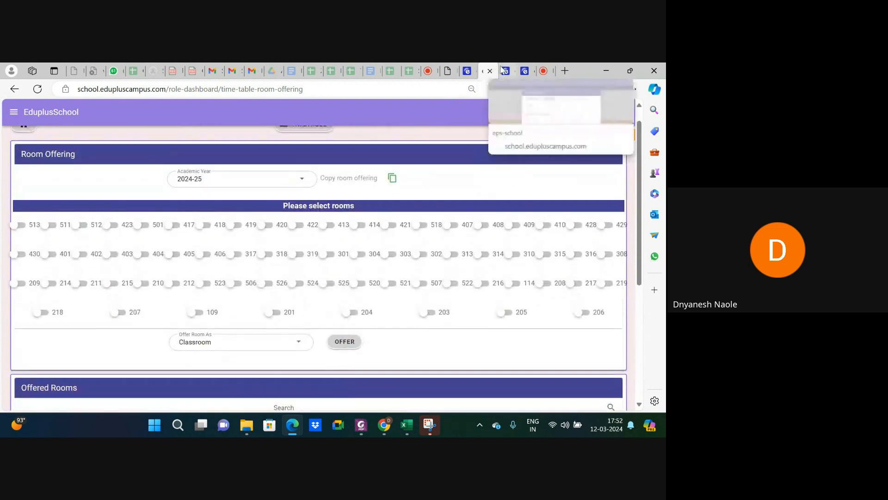
- Back in the time table tab, reopen the Monday 08:00-09:00 slot and choose English, the third listed teacher and room 505
{"action": "left_click", "coordinate": [505, 71]}
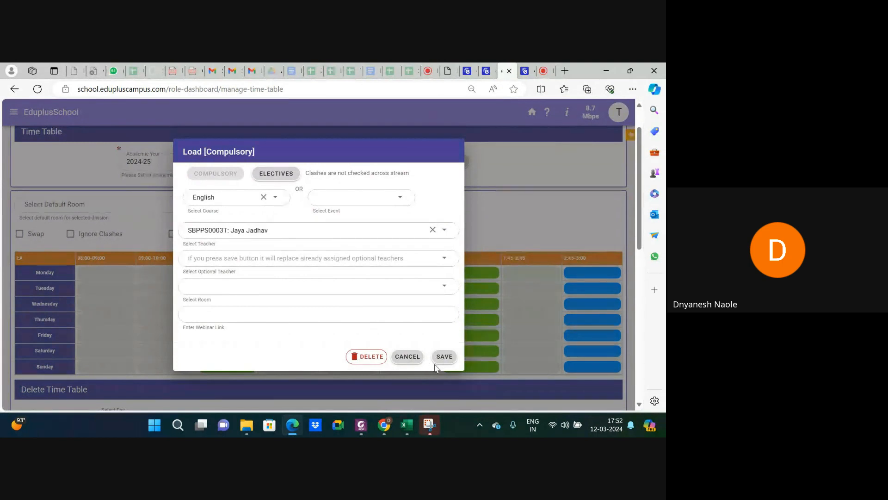
{"action": "left_click", "coordinate": [407, 356]}
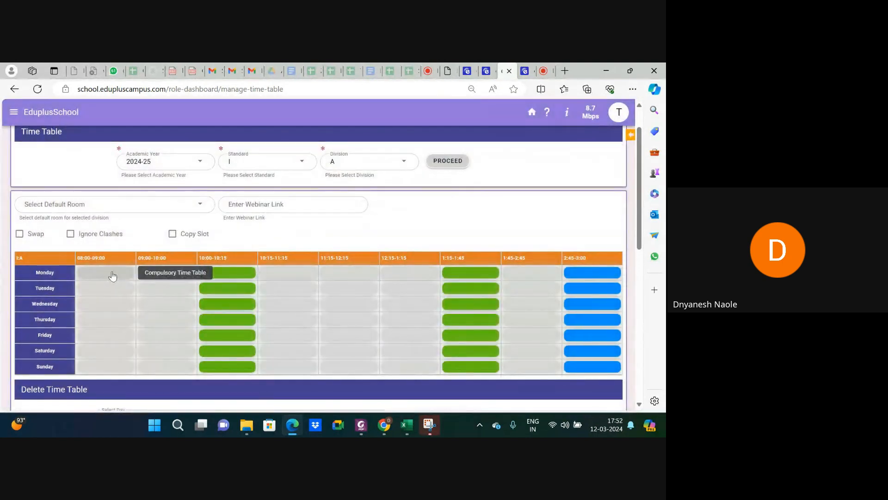
{"action": "left_click", "coordinate": [112, 276]}
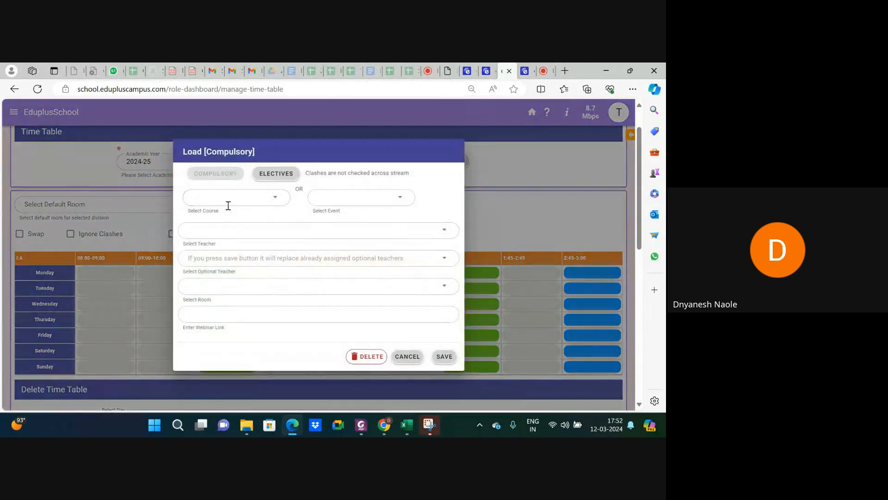
{"action": "left_click", "coordinate": [225, 199]}
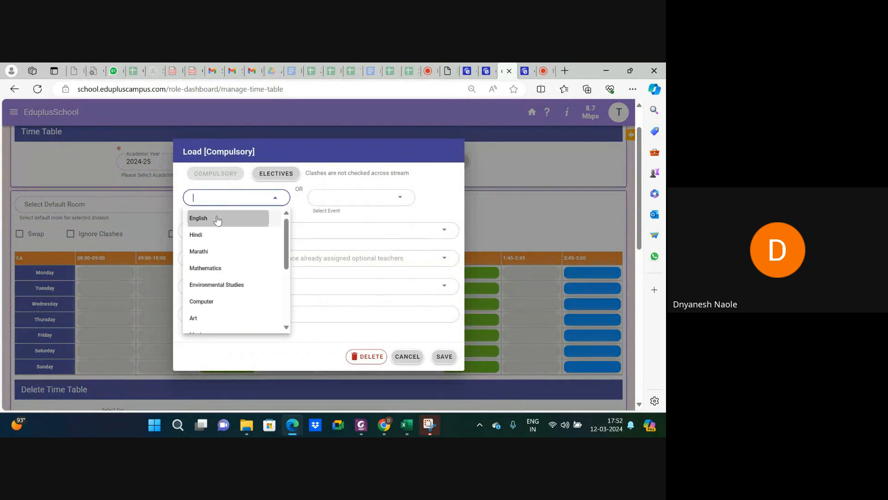
{"action": "left_click", "coordinate": [216, 218]}
{"action": "left_click", "coordinate": [238, 230]}
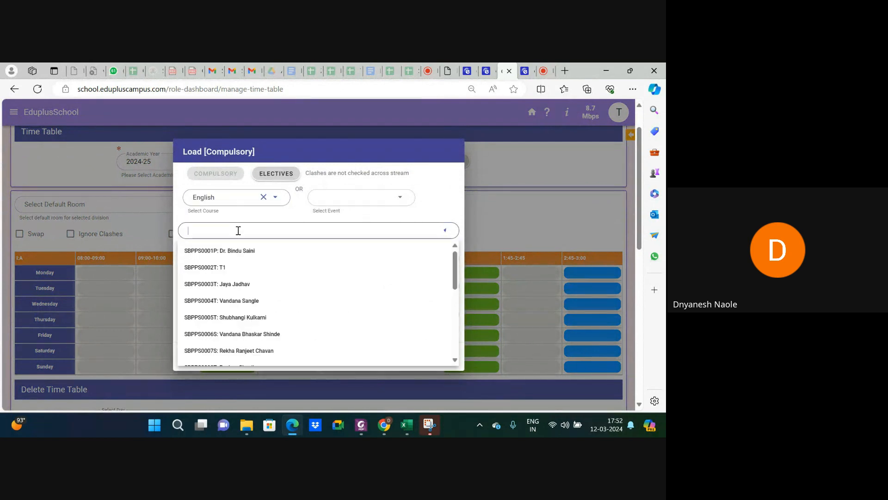
{"action": "left_click", "coordinate": [229, 284]}
{"action": "left_click", "coordinate": [251, 289]}
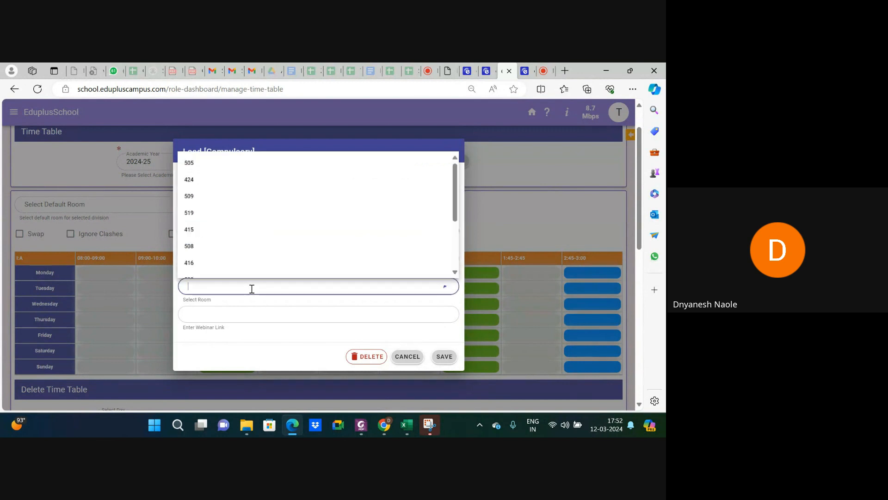
{"action": "left_click", "coordinate": [206, 167]}
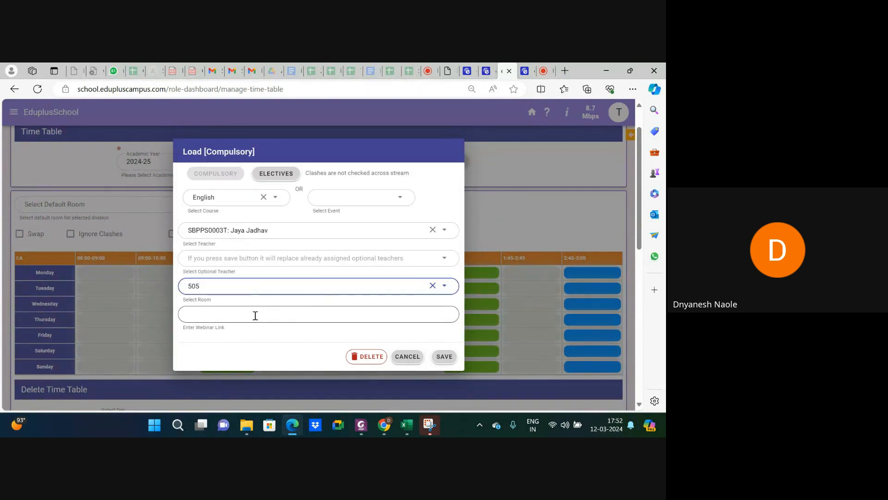
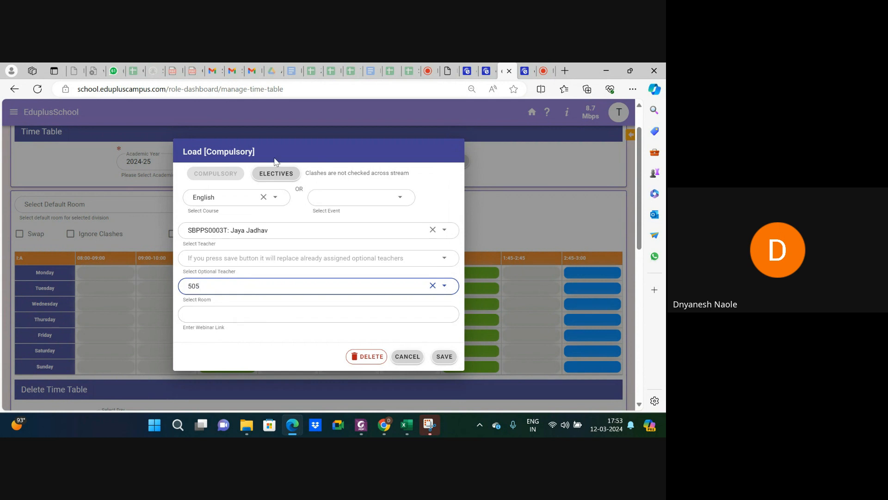
- Switch to the Google Meet tab and copy the meeting's link
{"action": "left_click", "coordinate": [565, 70]}
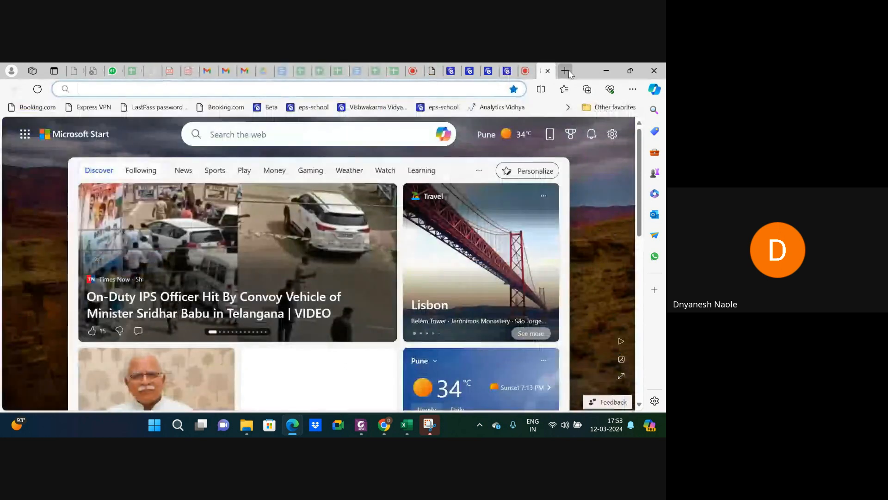
{"action": "left_click", "coordinate": [522, 70]}
{"action": "left_click", "coordinate": [234, 90]}
{"action": "key", "text": "ctrl+c"}
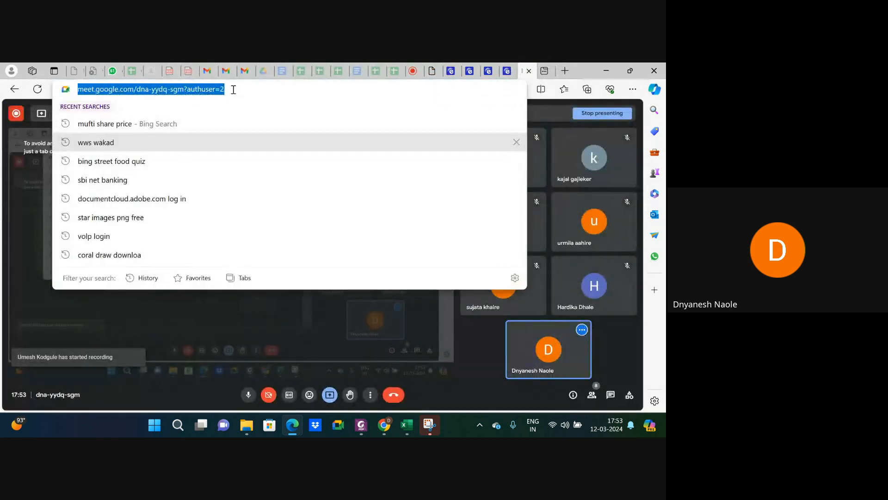
- Return to the time table tab, paste the copied meeting link as the Monday 08:00-09:00 slot's webinar link and save the slot
{"action": "left_click", "coordinate": [506, 71]}
{"action": "left_click", "coordinate": [488, 70]}
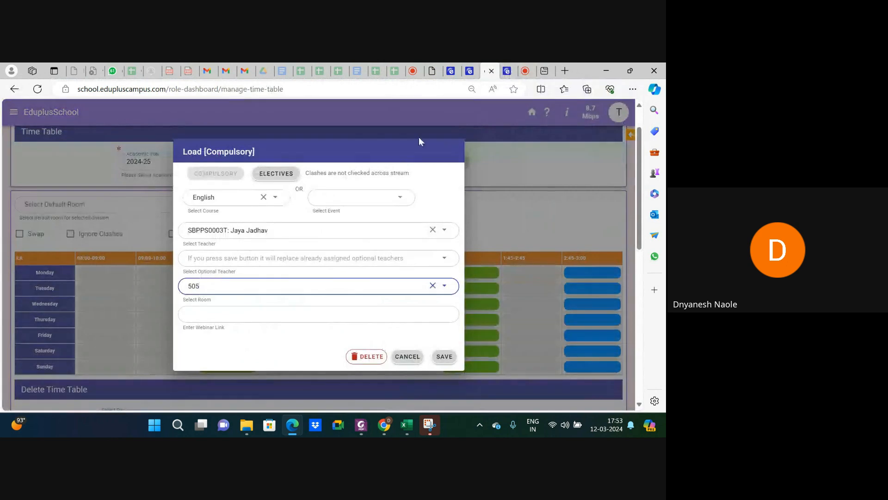
{"action": "left_click", "coordinate": [240, 315]}
{"action": "key", "text": "ctrl+v"}
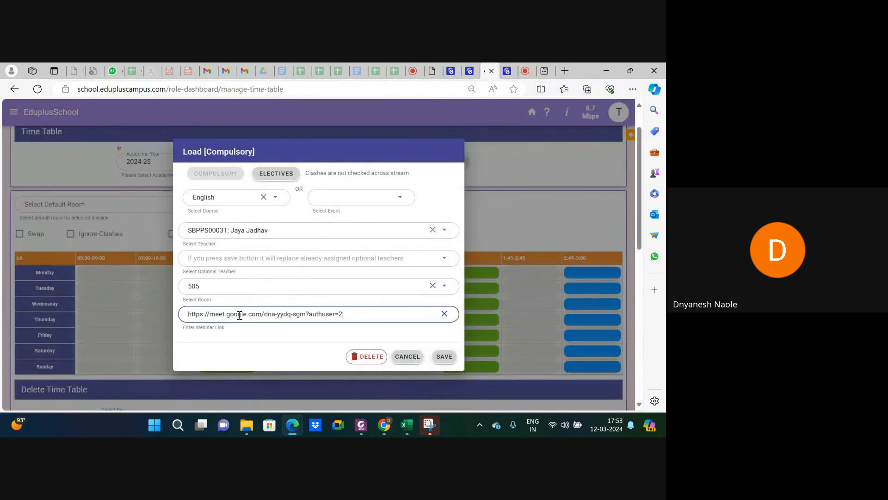
{"action": "left_click", "coordinate": [444, 359]}
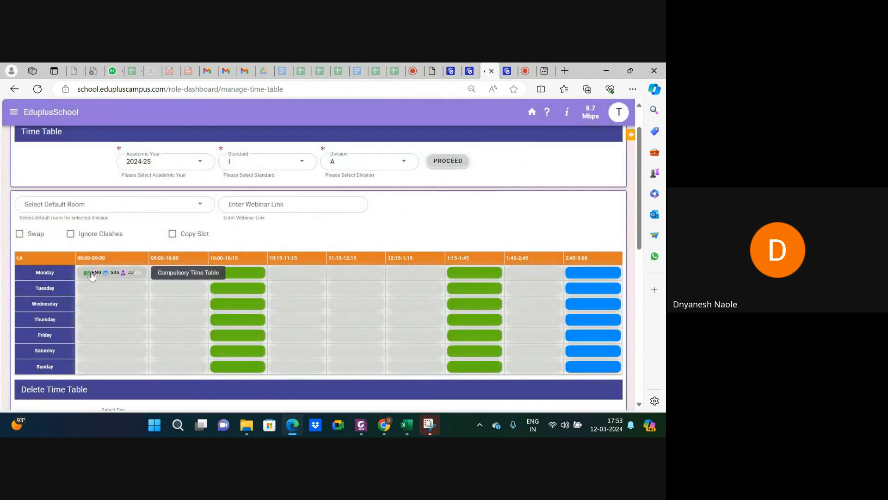
{"action": "scroll", "coordinate": [84, 277], "scroll_direction": "up", "scroll_amount": 5}
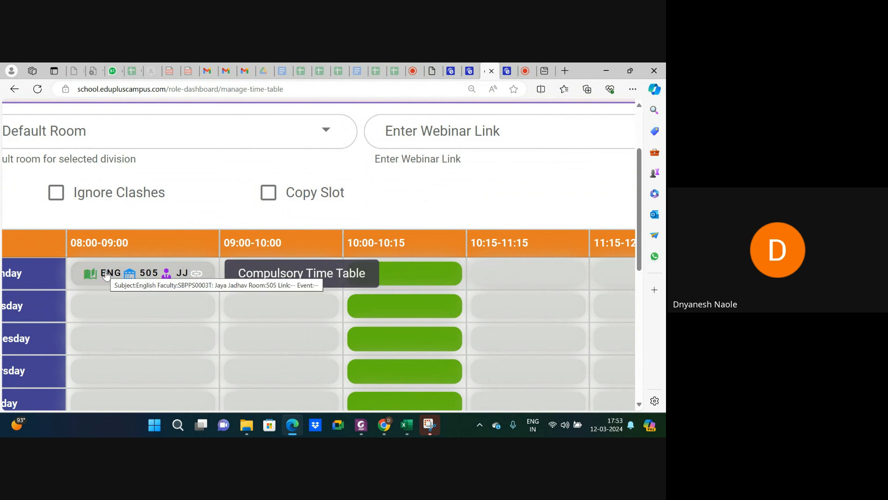
- Use Copy Slot to copy the Monday 08:00-09:00 English slot to Wednesday 09:00-10:00
{"action": "scroll", "coordinate": [107, 275], "scroll_direction": "down", "scroll_amount": 3}
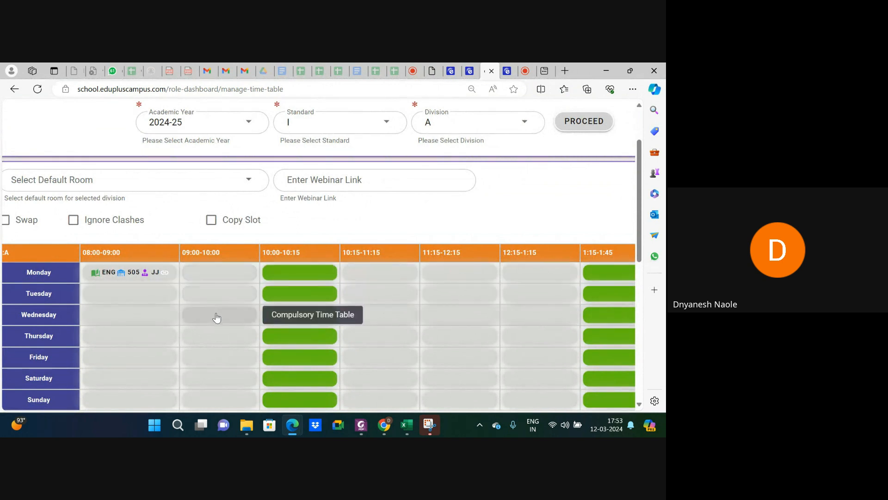
{"action": "left_click", "coordinate": [213, 223]}
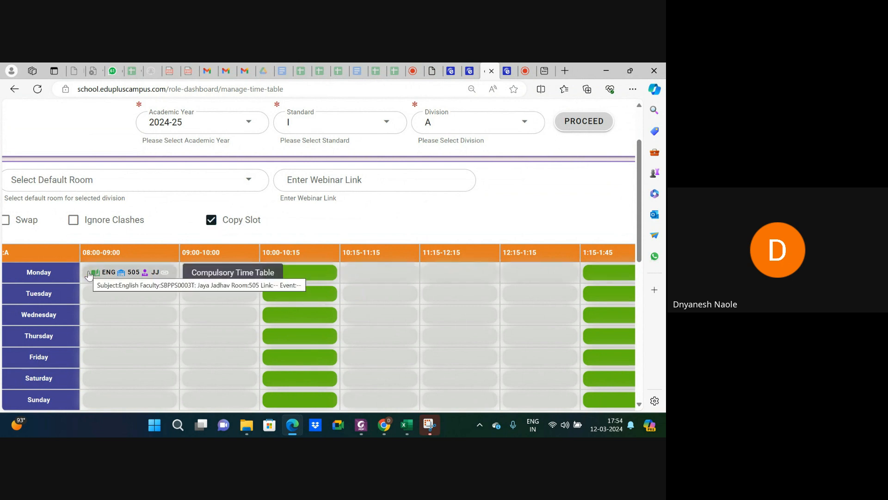
{"action": "left_click", "coordinate": [88, 275]}
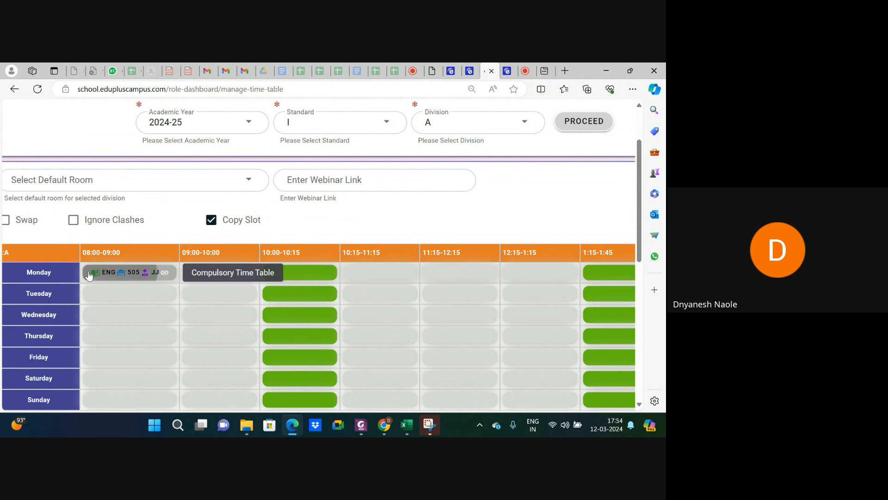
{"action": "left_click", "coordinate": [235, 320]}
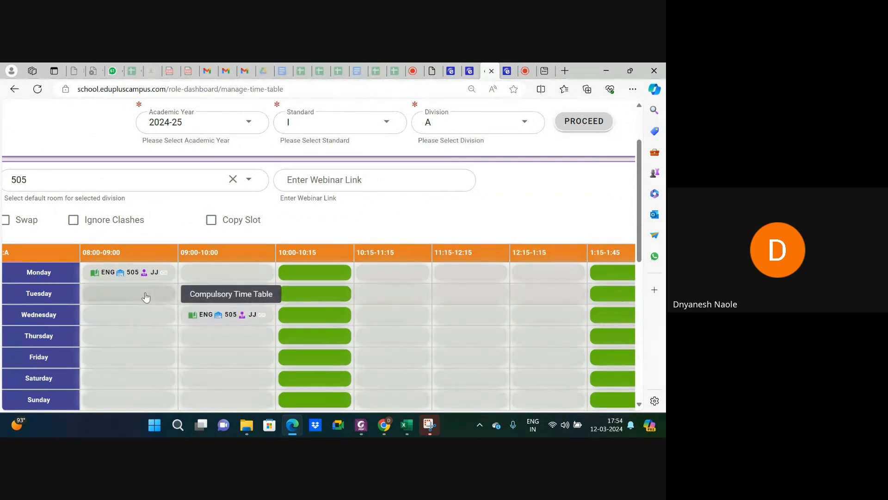
- Load the Monday 09:00-10:00 slot with Mathematics and the fifth listed teacher
{"action": "left_click", "coordinate": [219, 274]}
{"action": "left_click", "coordinate": [278, 174]}
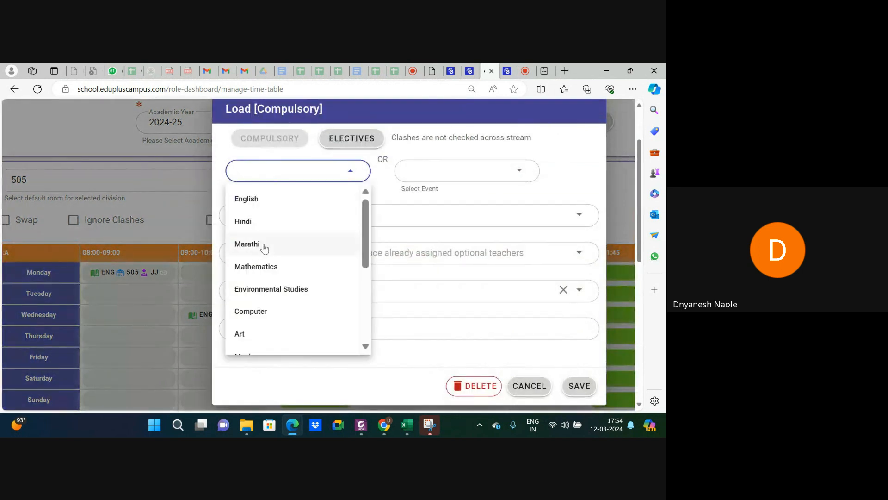
{"action": "left_click", "coordinate": [277, 245]}
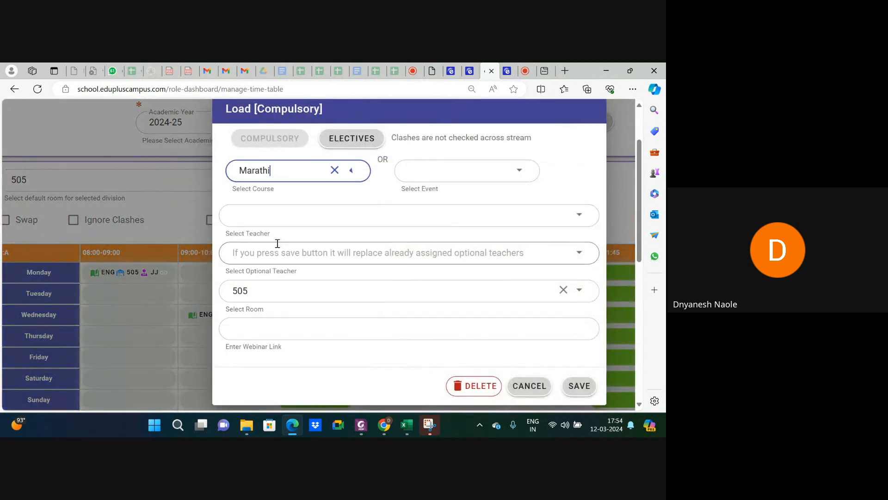
{"action": "left_click", "coordinate": [334, 170]}
{"action": "left_click", "coordinate": [302, 169]}
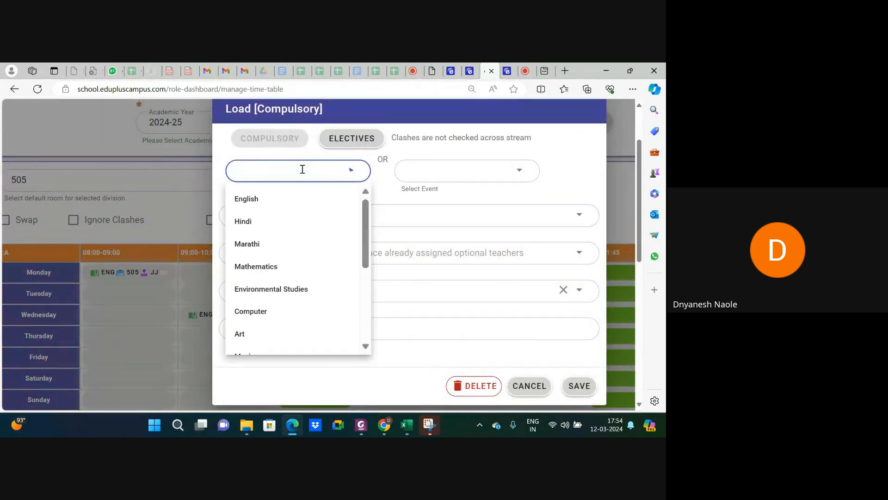
{"action": "left_click", "coordinate": [287, 267]}
{"action": "left_click", "coordinate": [297, 222]}
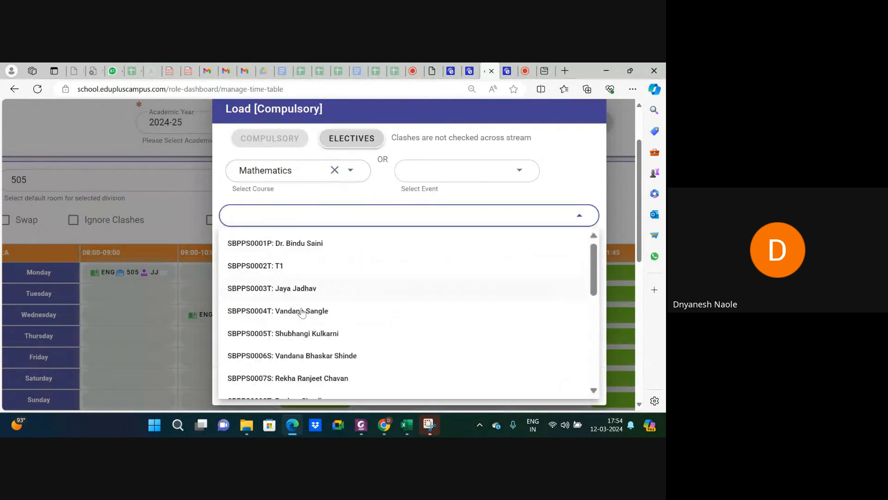
{"action": "left_click", "coordinate": [316, 335]}
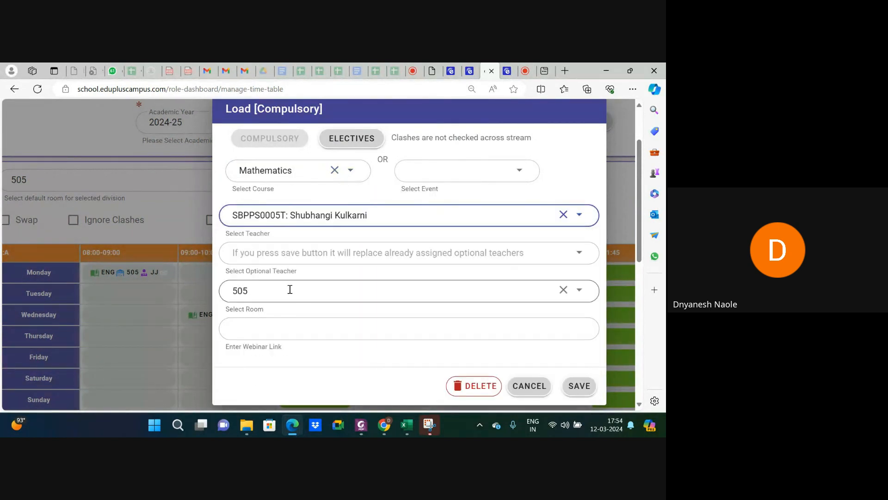
- Paste the meeting link as the Mathematics slot's webinar link, keep room 505 and save the slot
{"action": "left_click", "coordinate": [290, 290]}
{"action": "left_click", "coordinate": [266, 327]}
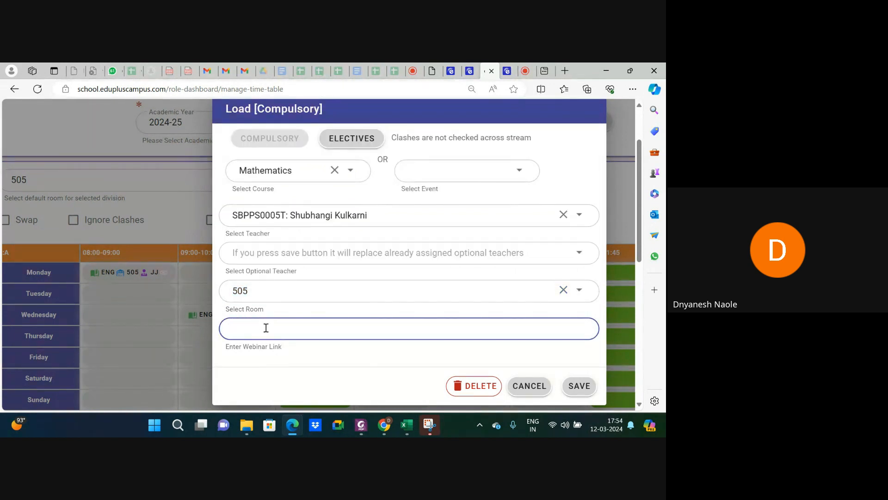
{"action": "key", "text": "ctrl+v"}
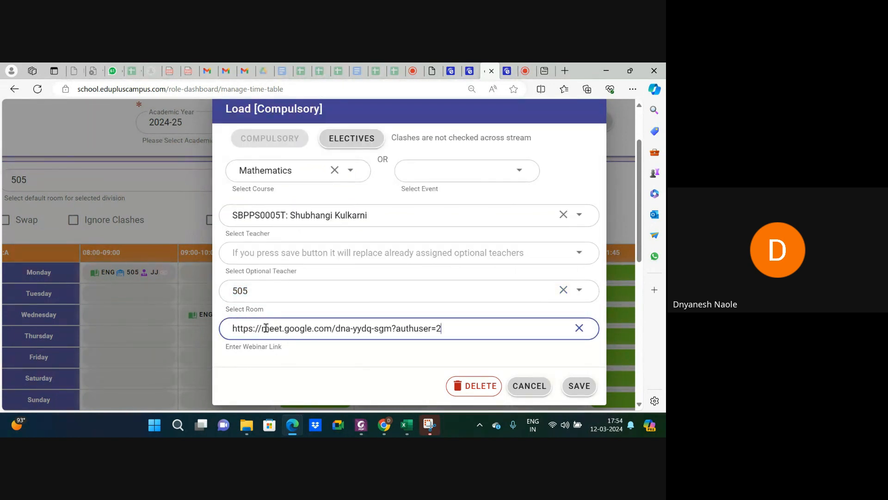
{"action": "left_click", "coordinate": [579, 393]}
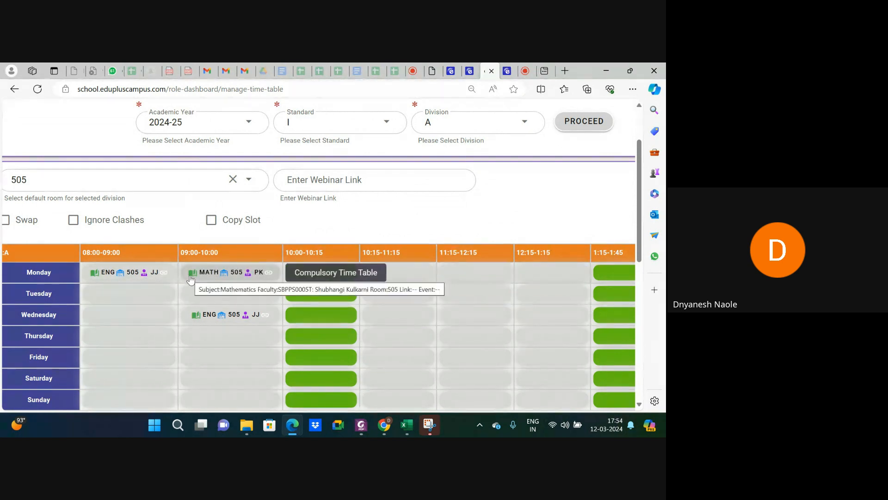
- Swap faculty and subject/event, but not the room, between Monday's 08:00-09:00 and 09:00-10:00 slots
{"action": "scroll", "coordinate": [96, 239], "scroll_direction": "down", "scroll_amount": 3}
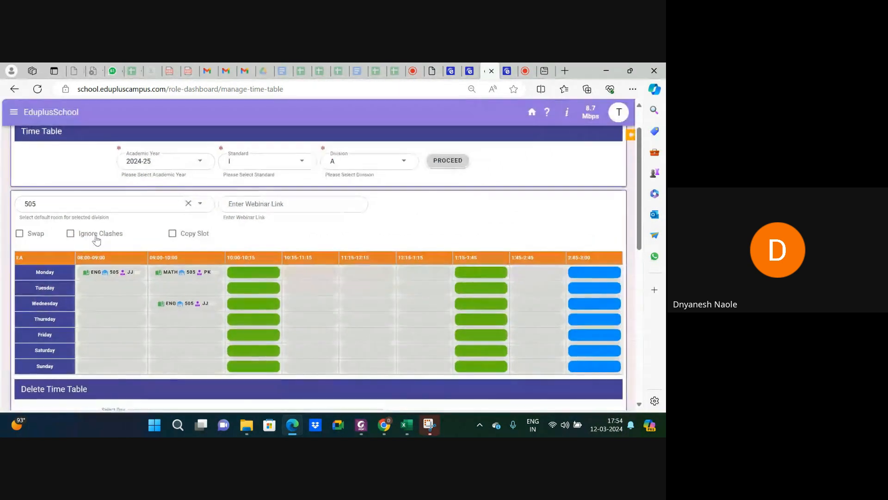
{"action": "scroll", "coordinate": [20, 233], "scroll_direction": "up", "scroll_amount": 3}
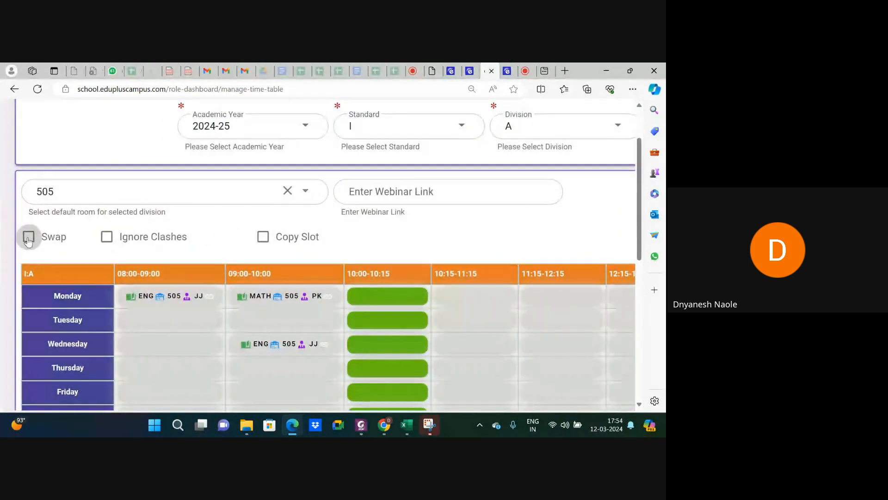
{"action": "left_click", "coordinate": [29, 238]}
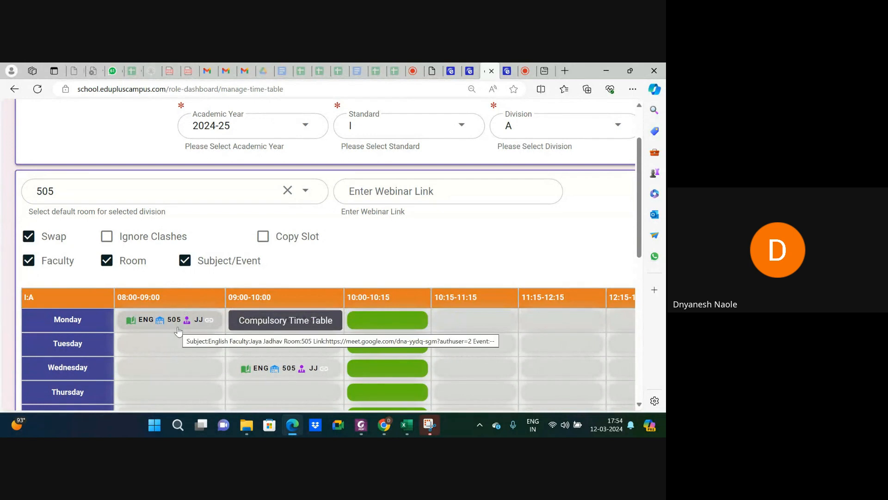
{"action": "left_click", "coordinate": [106, 266]}
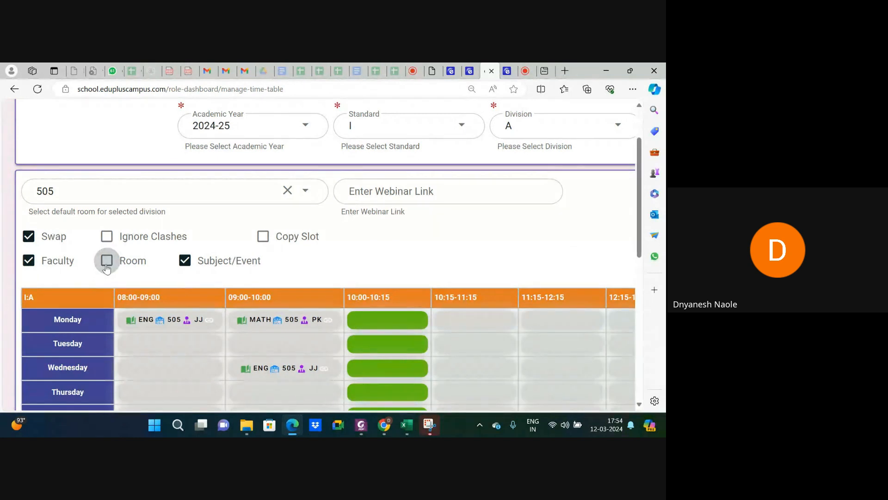
{"action": "left_click", "coordinate": [214, 327]}
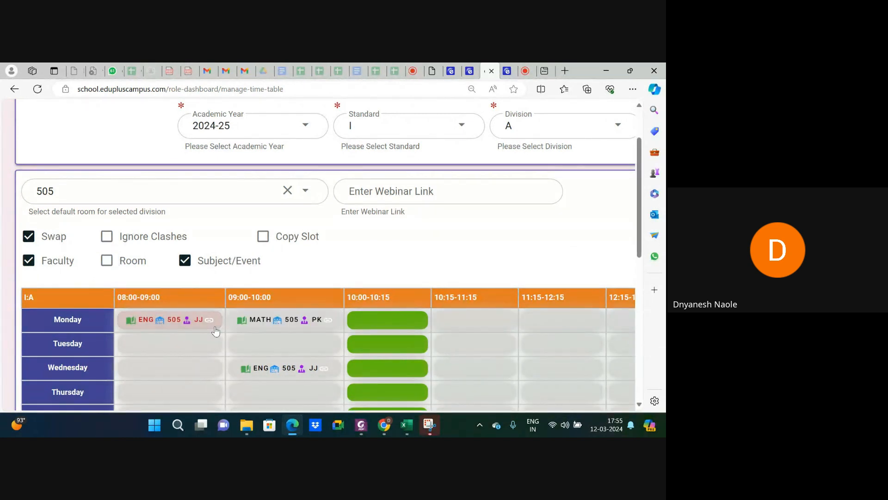
{"action": "left_click", "coordinate": [337, 328]}
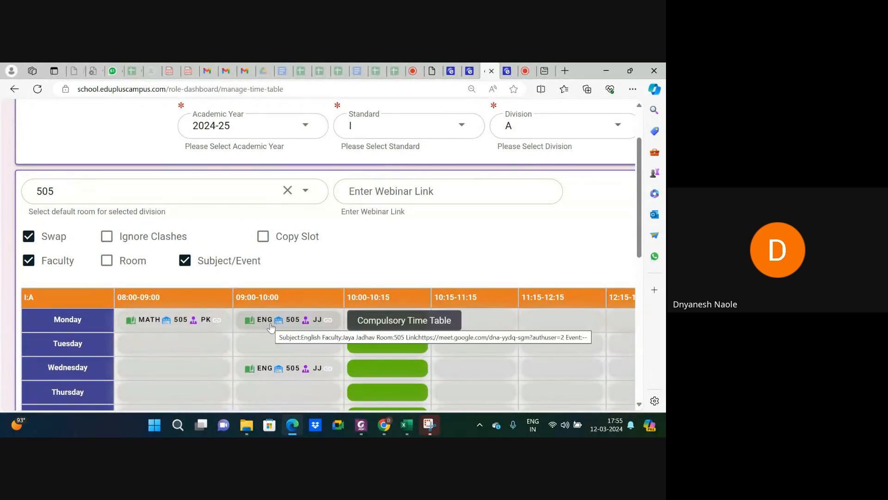
- Examine the swap options and the details of Monday's 08:00-09:00 slot
{"action": "scroll", "coordinate": [271, 328], "scroll_direction": "down", "scroll_amount": 3}
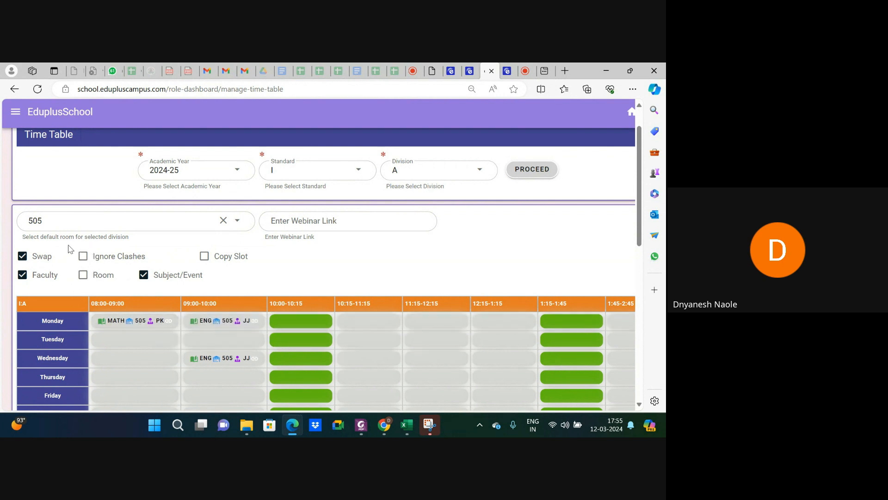
{"action": "scroll", "coordinate": [68, 245], "scroll_direction": "up", "scroll_amount": 3}
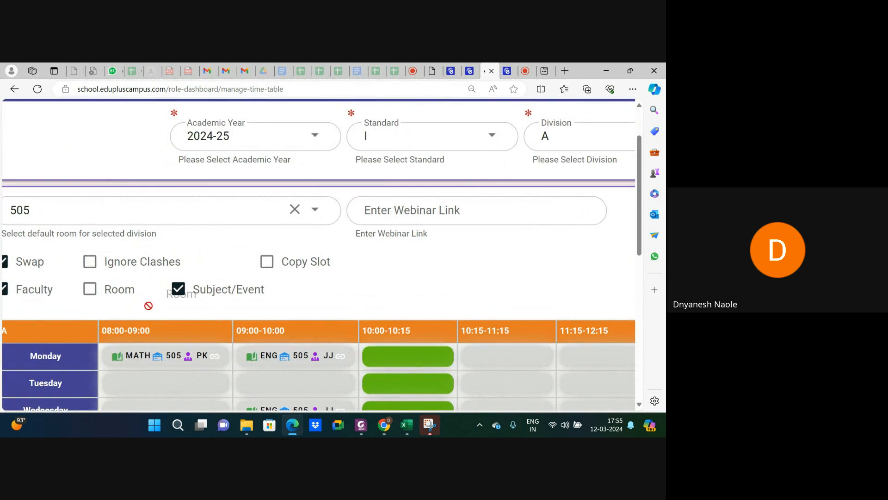
{"action": "scroll", "coordinate": [150, 310], "scroll_direction": "down", "scroll_amount": 3}
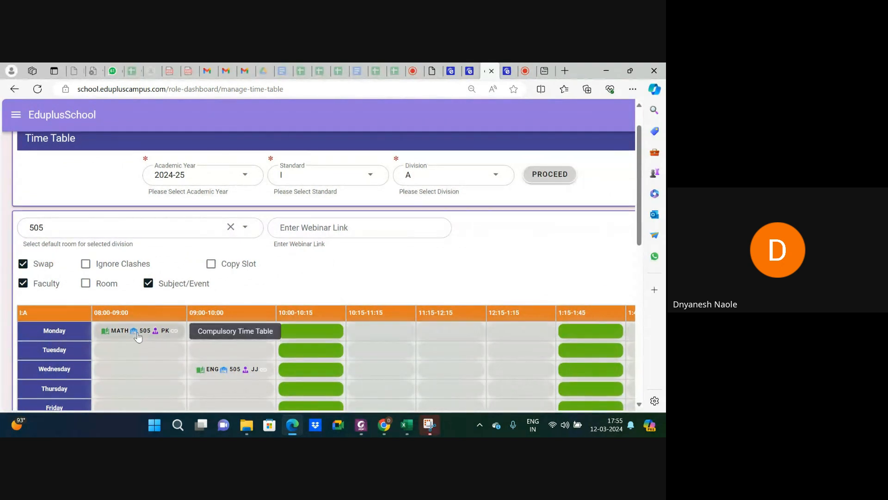
{"action": "mouse_move", "coordinate": [137, 334]}
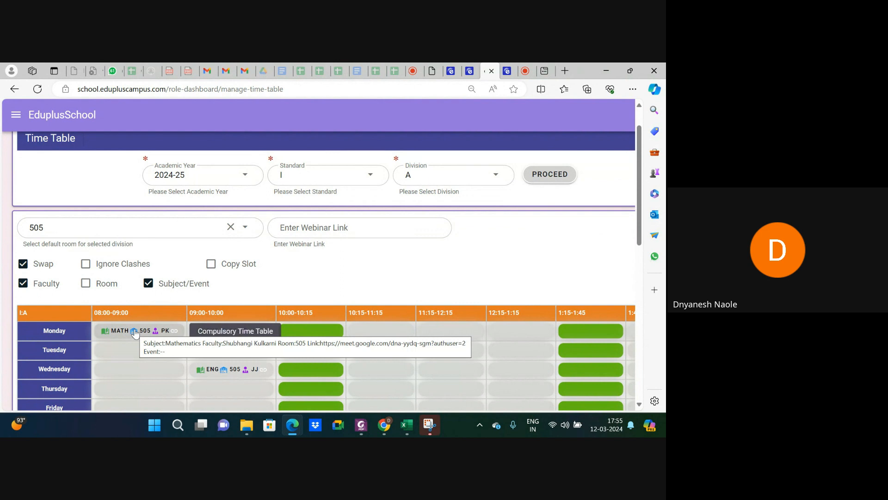
{"action": "scroll", "coordinate": [134, 333], "scroll_direction": "up", "scroll_amount": 3}
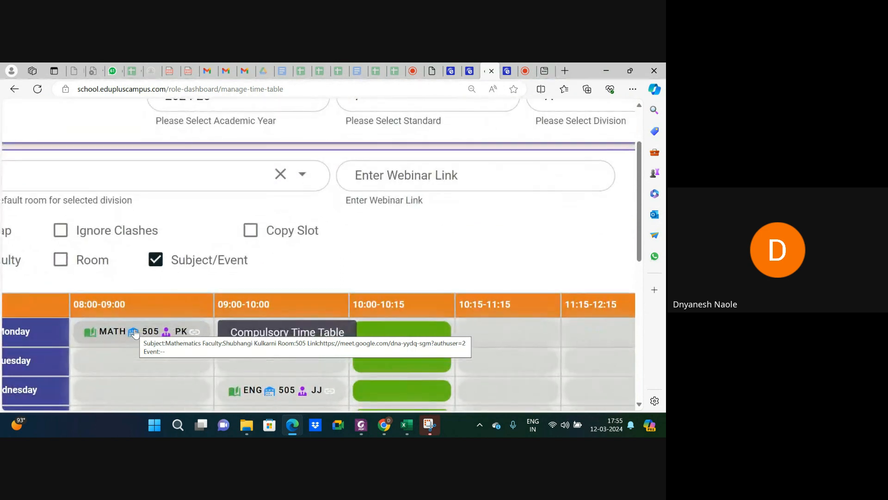
{"action": "scroll", "coordinate": [134, 333], "scroll_direction": "down", "scroll_amount": 3}
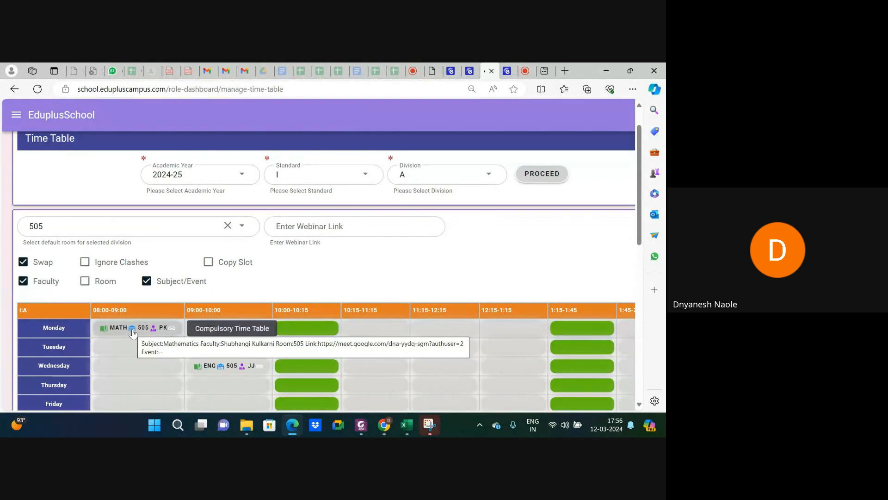
- Duplicate the time table browser tab and choose academic year 2024-25 and standard I in the copy
{"action": "right_click", "coordinate": [487, 68]}
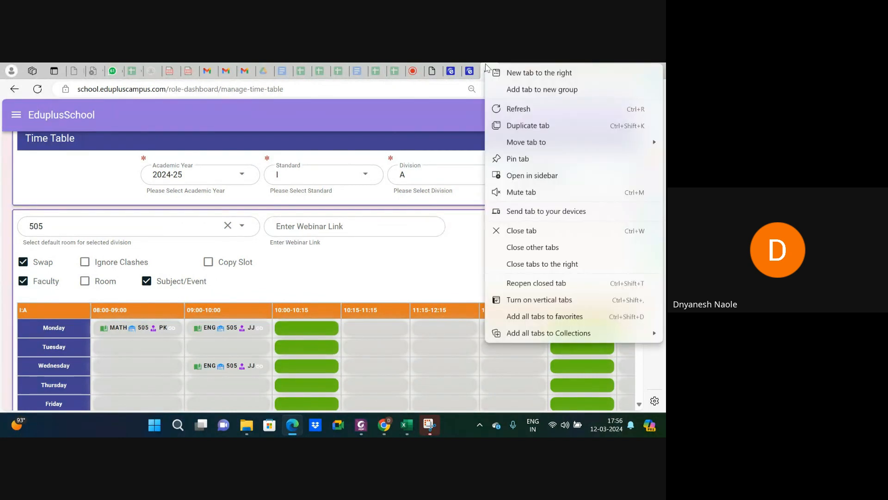
{"action": "left_click", "coordinate": [527, 128]}
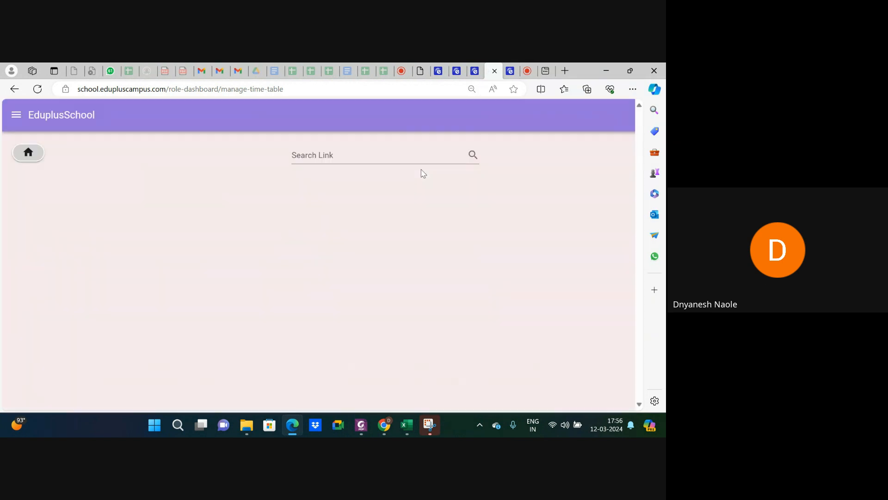
{"action": "left_click", "coordinate": [347, 225]}
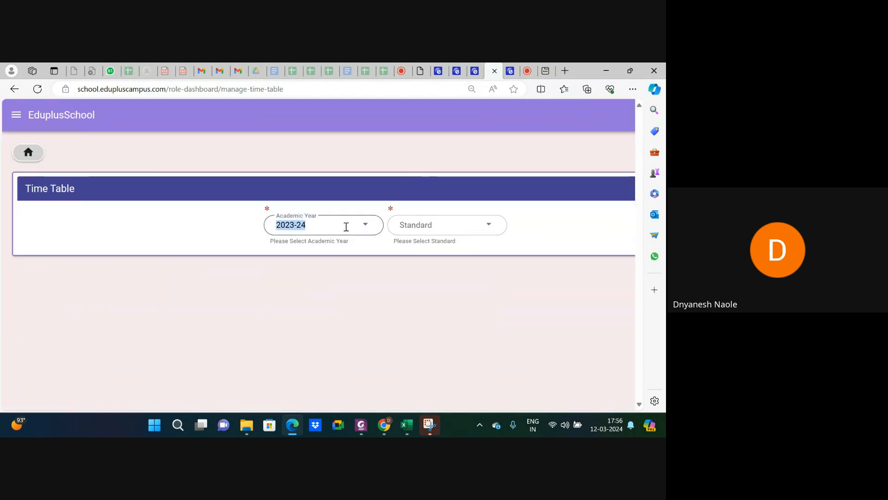
{"action": "left_click", "coordinate": [303, 253]}
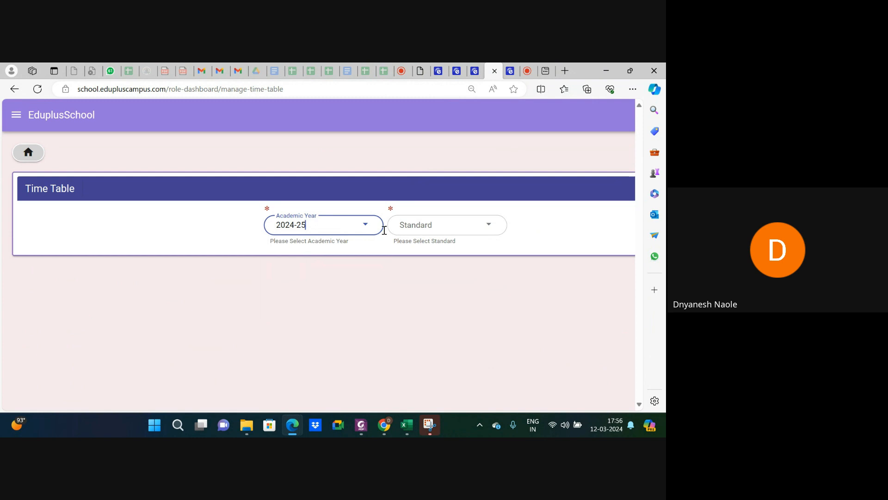
{"action": "left_click", "coordinate": [416, 226]}
{"action": "left_click", "coordinate": [411, 314]}
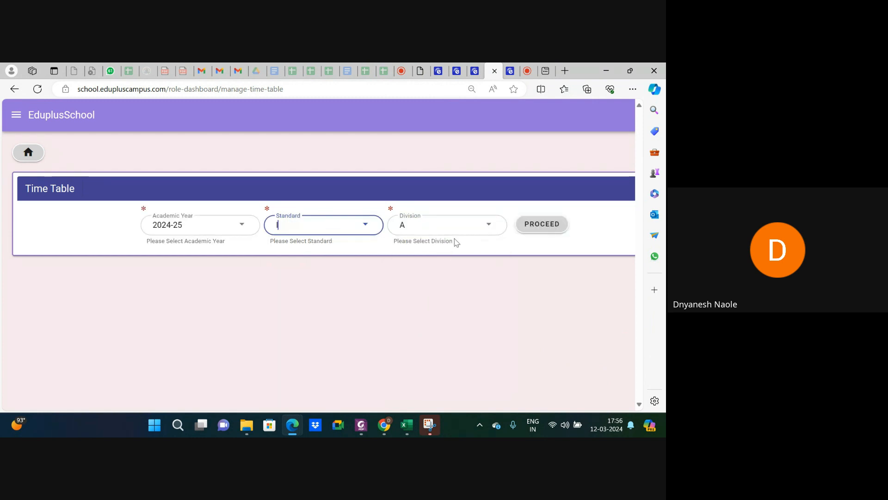
- Load the 2024-25 time table for Standard I, Division B
{"action": "left_click", "coordinate": [481, 230]}
{"action": "left_click", "coordinate": [441, 267]}
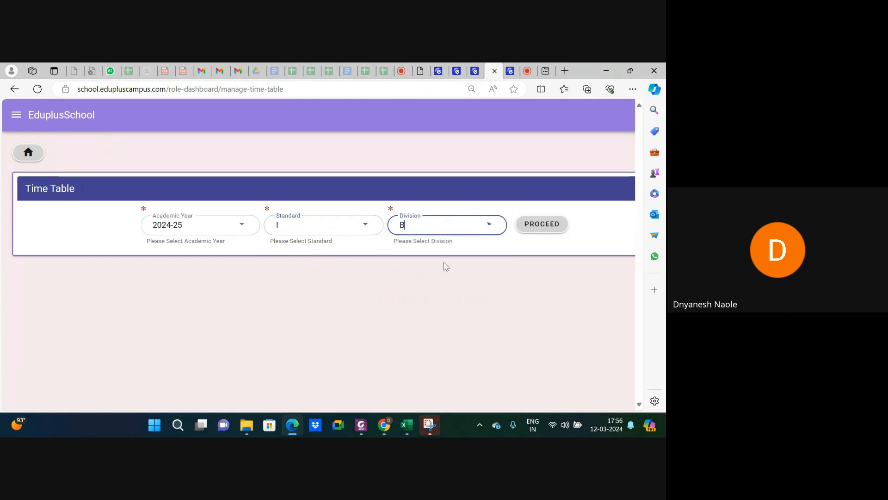
{"action": "left_click", "coordinate": [542, 230]}
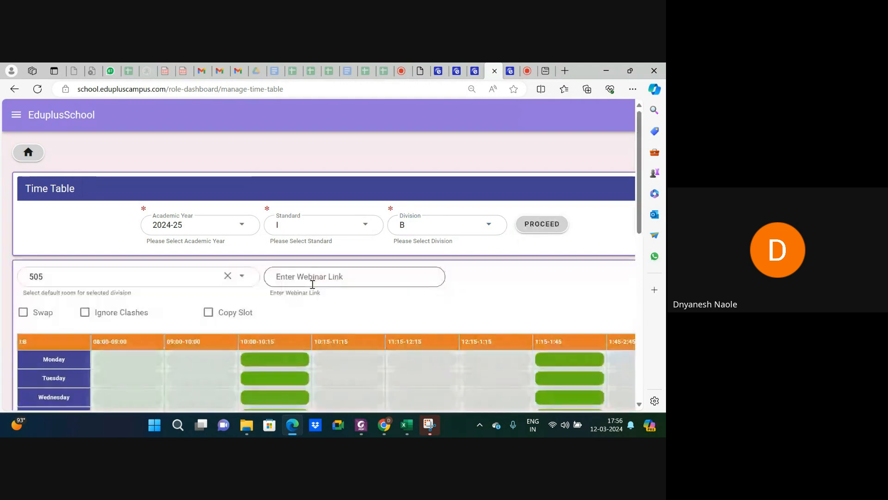
- In Division B's Monday 08:00-09:00 slot, choose Mathematics as the compulsory course and look through the available teachers
{"action": "left_click", "coordinate": [127, 364]}
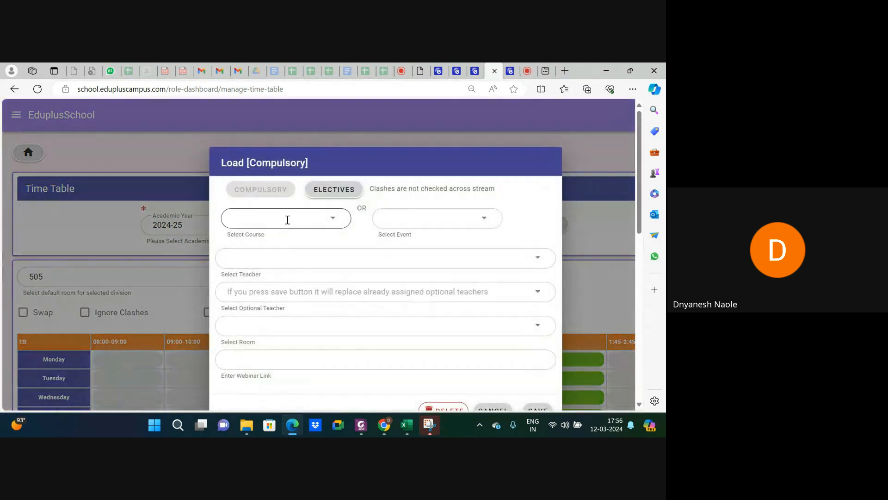
{"action": "left_click", "coordinate": [287, 219]}
{"action": "left_click", "coordinate": [271, 305]}
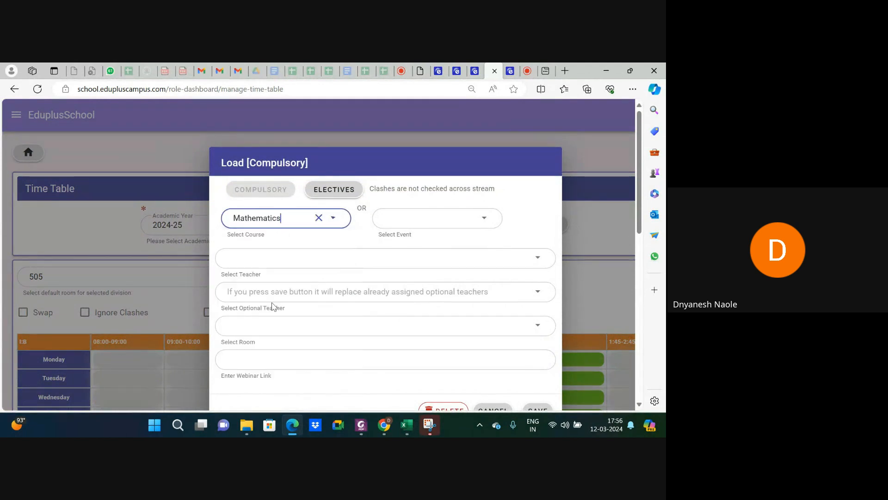
{"action": "left_click", "coordinate": [288, 259]}
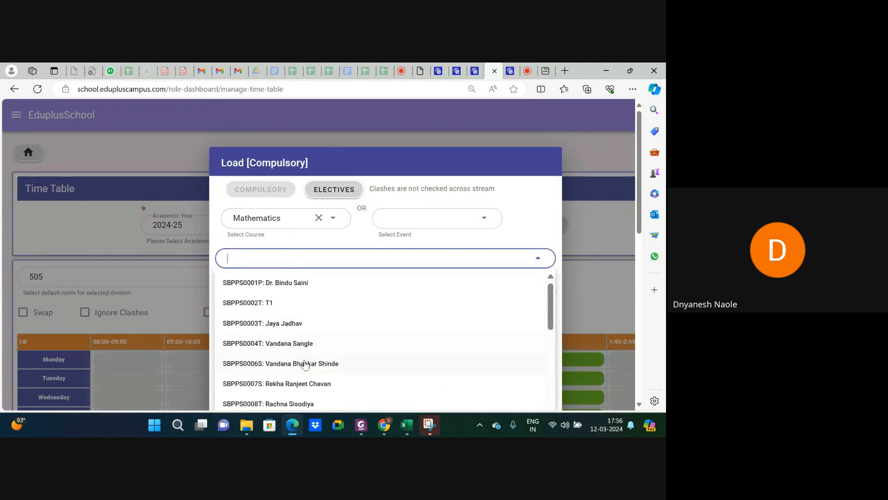
{"action": "scroll", "coordinate": [308, 368], "scroll_direction": "down", "scroll_amount": 2}
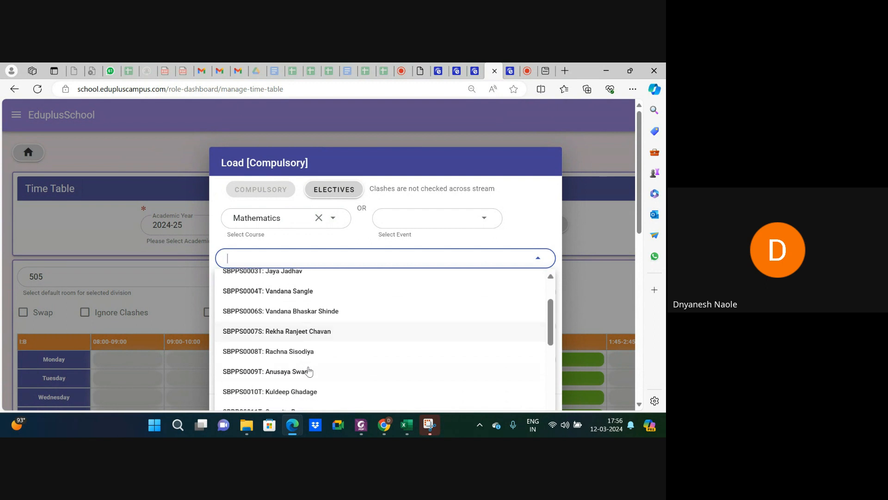
- Check the teacher of Division A's Monday 08:00-09:00 slot and search for that surname among the teachers offered for Division B
{"action": "left_click", "coordinate": [475, 71]}
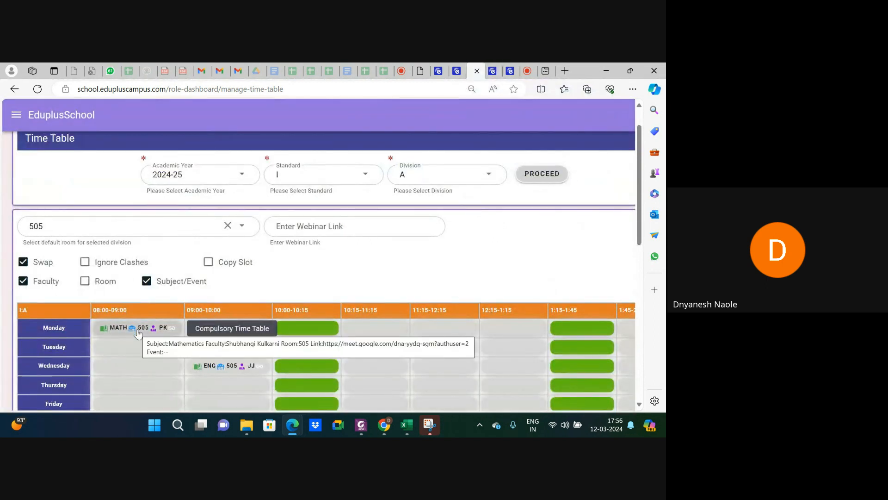
{"action": "left_click", "coordinate": [492, 71]}
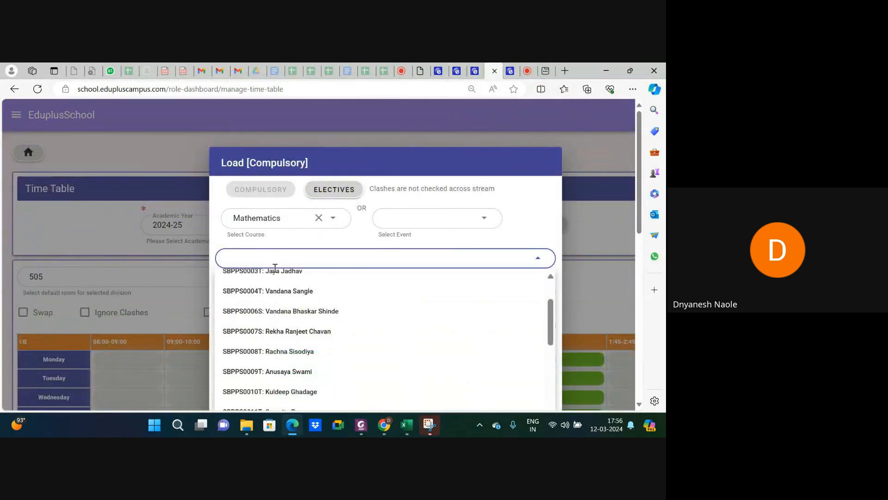
{"action": "type", "text": "kul"}
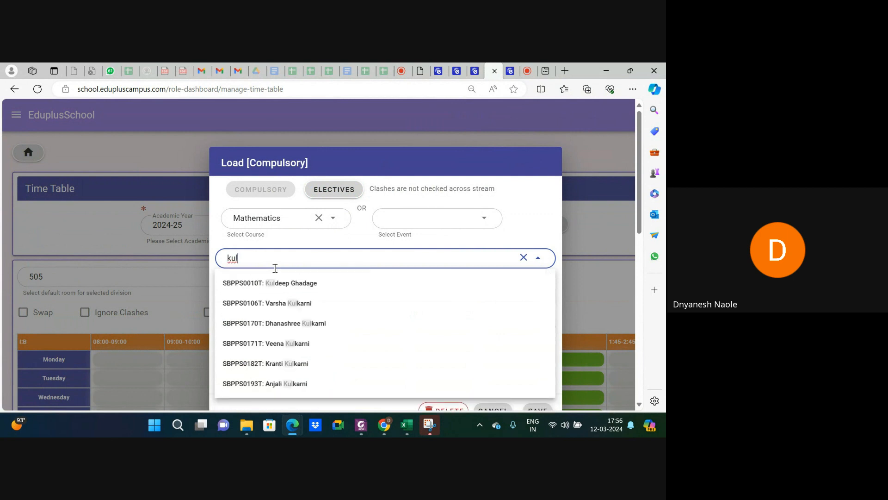
{"action": "type", "text": "karni"}
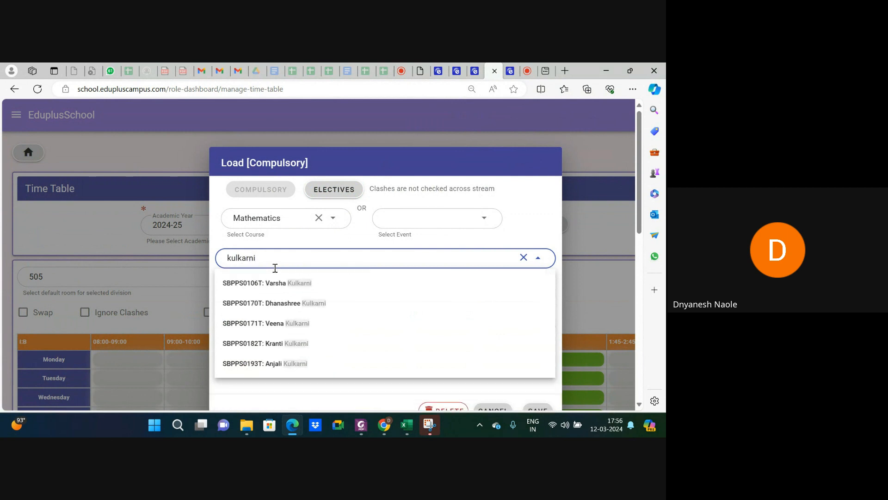
{"action": "left_click", "coordinate": [158, 291]}
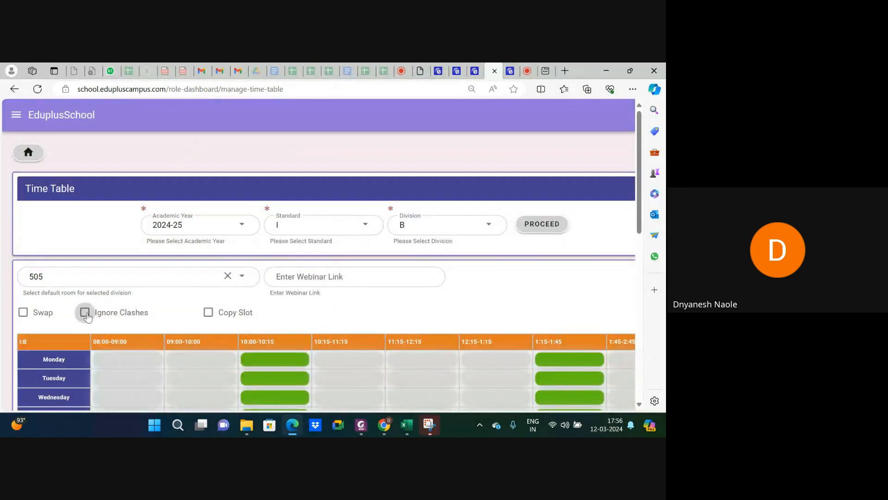
- Enable Ignore Clashes and examine the teachers offered for Division B's Monday 08:00-09:00 slot
{"action": "left_click", "coordinate": [85, 313]}
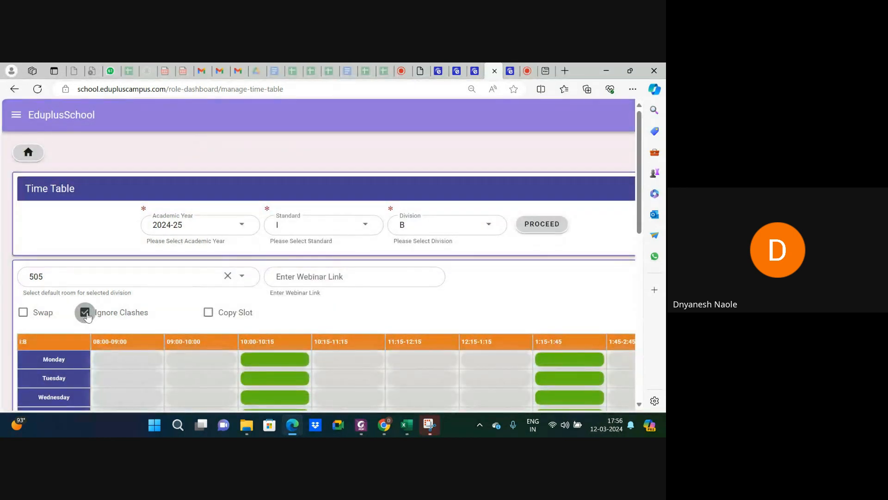
{"action": "left_click", "coordinate": [134, 362]}
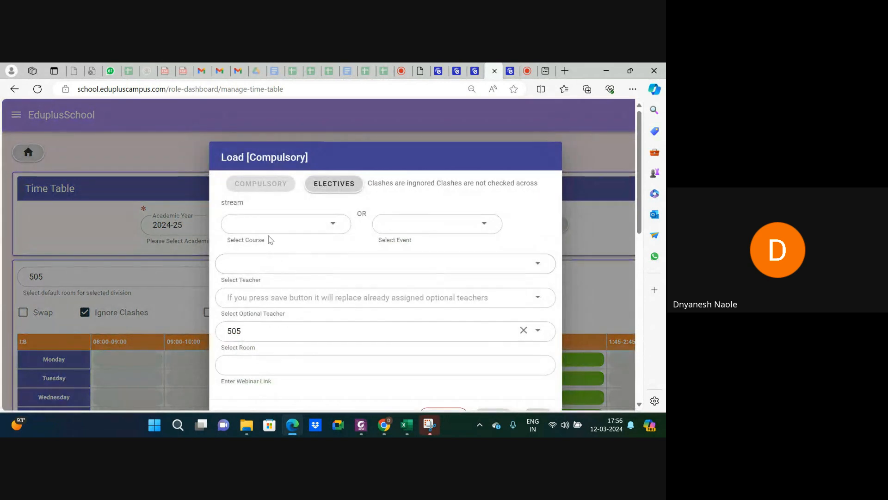
{"action": "left_click", "coordinate": [290, 263]}
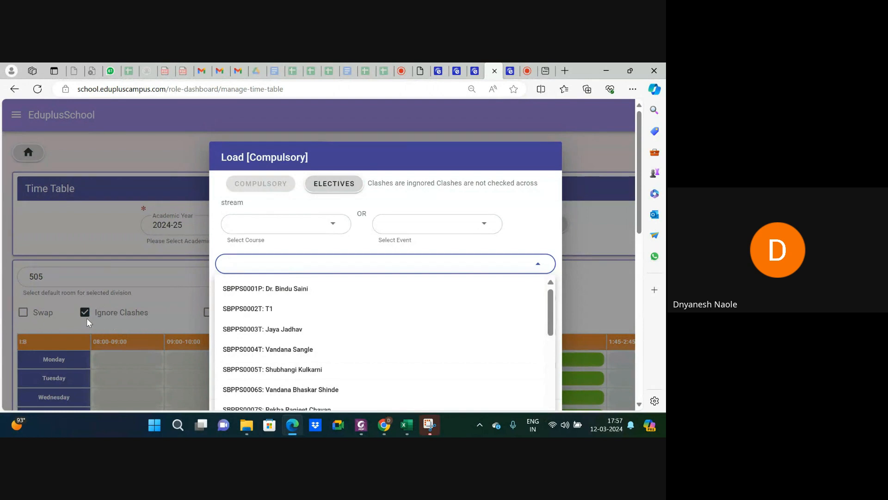
{"action": "scroll", "coordinate": [296, 310], "scroll_direction": "down", "scroll_amount": 5}
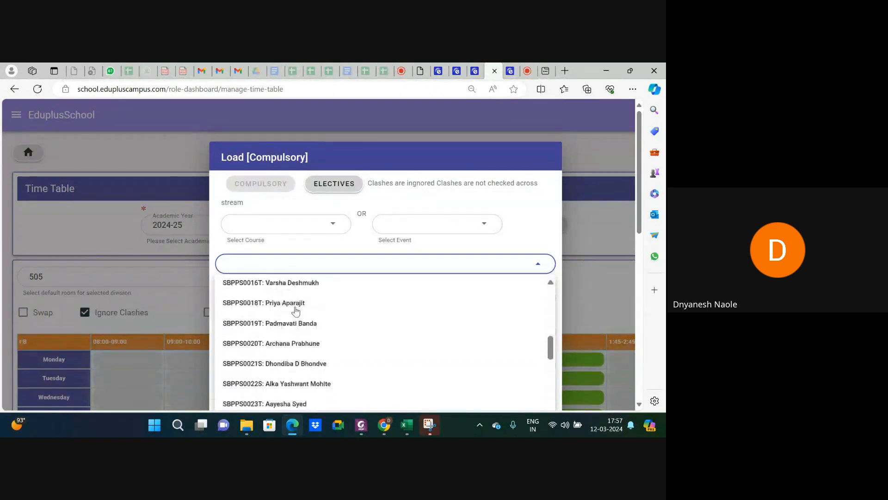
{"action": "scroll", "coordinate": [296, 310], "scroll_direction": "down", "scroll_amount": 1}
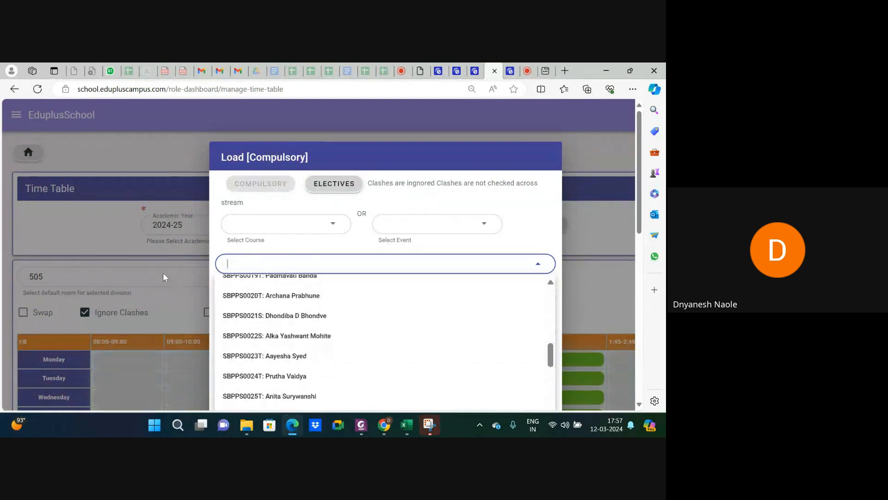
{"action": "left_click", "coordinate": [172, 296]}
- Disable Ignore Clashes and search for the teacher's surname in the Monday 08:00-09:00 slot, closing it without saving
{"action": "left_click", "coordinate": [85, 313]}
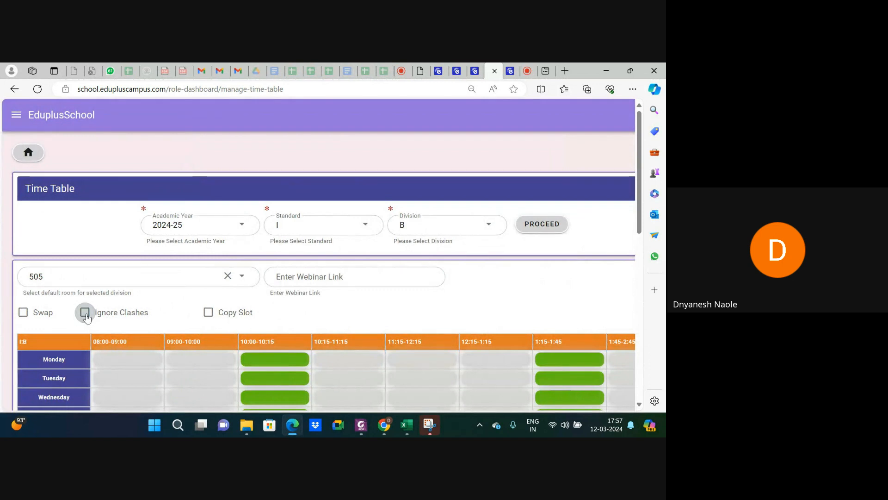
{"action": "left_click", "coordinate": [128, 361]}
{"action": "left_click", "coordinate": [282, 256]}
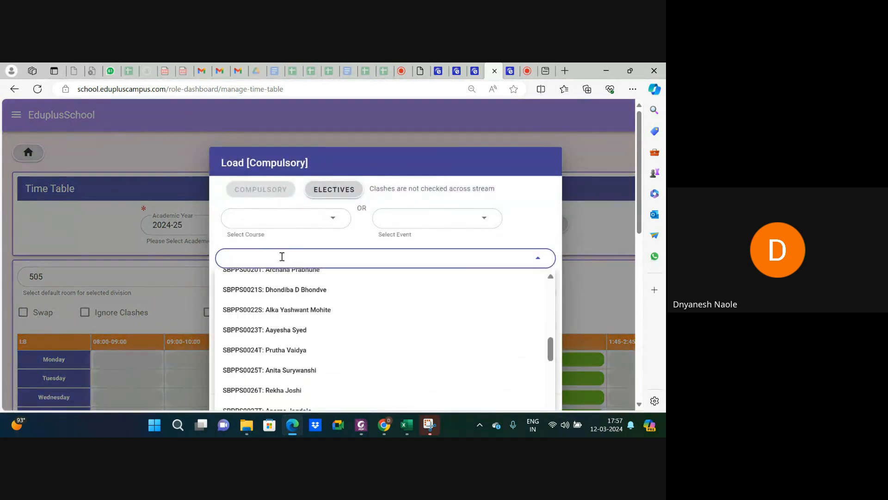
{"action": "type", "text": "kul"}
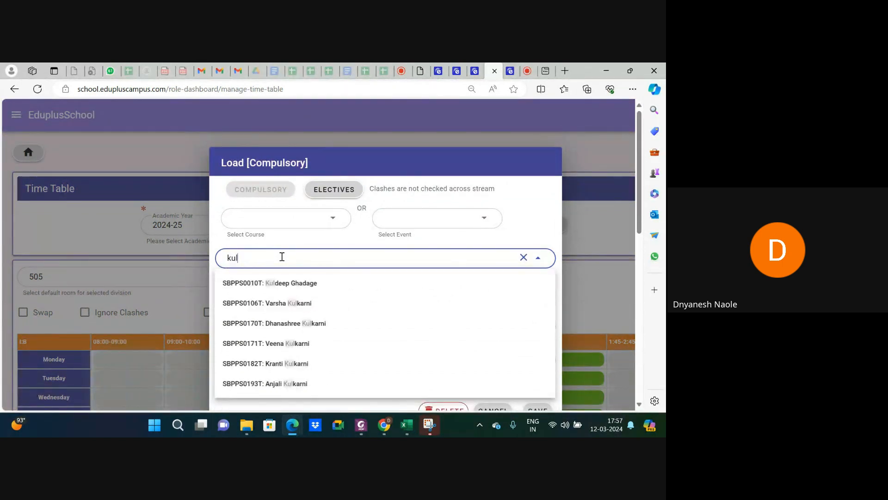
{"action": "left_click", "coordinate": [83, 313]}
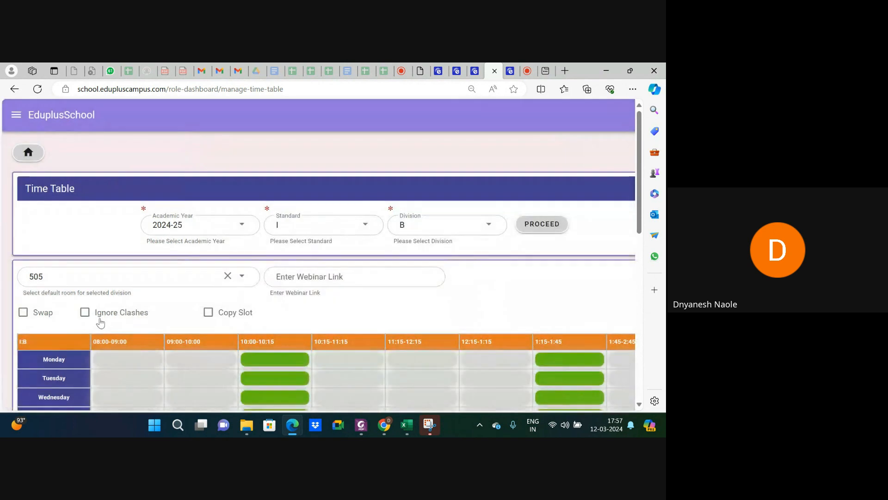
- Re-enable Ignore Clashes and check the Monday 08:00-09:00 slot for the teacher already assigned to Division A
{"action": "left_click", "coordinate": [85, 312]}
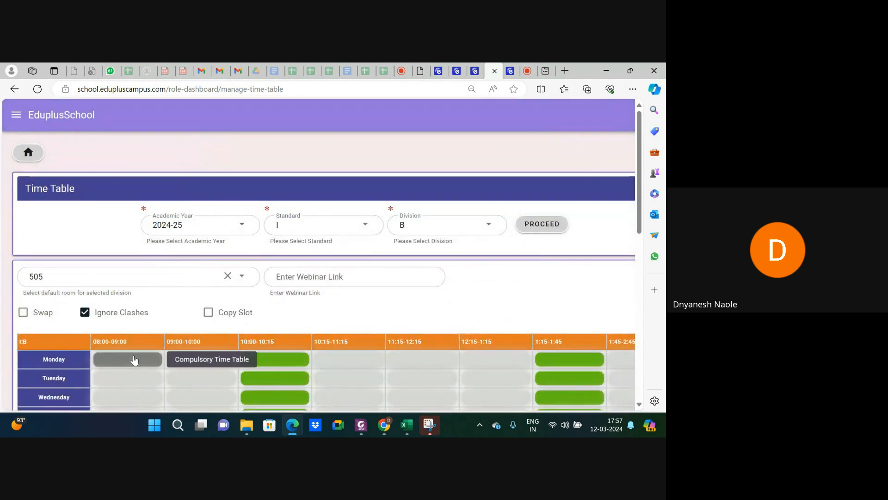
{"action": "left_click", "coordinate": [131, 359]}
{"action": "left_click", "coordinate": [292, 265]}
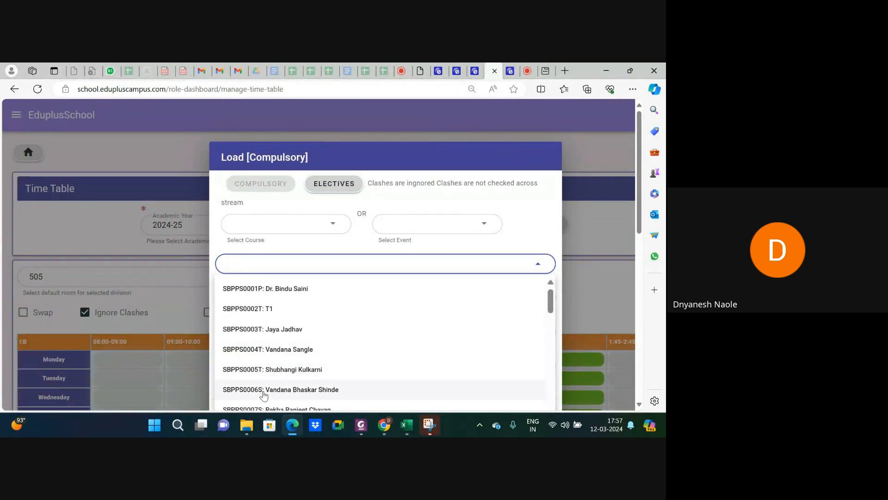
{"action": "left_click", "coordinate": [84, 312]}
- Turn Ignore Clashes off, recheck the teachers offered for the Monday 08:00-09:00 slot, and review Division B's weekly grid
{"action": "left_click", "coordinate": [84, 311]}
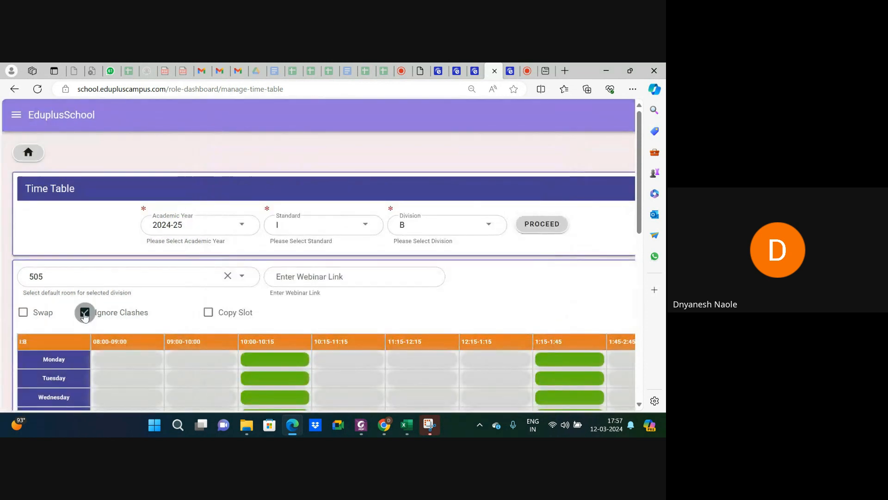
{"action": "left_click", "coordinate": [132, 360]}
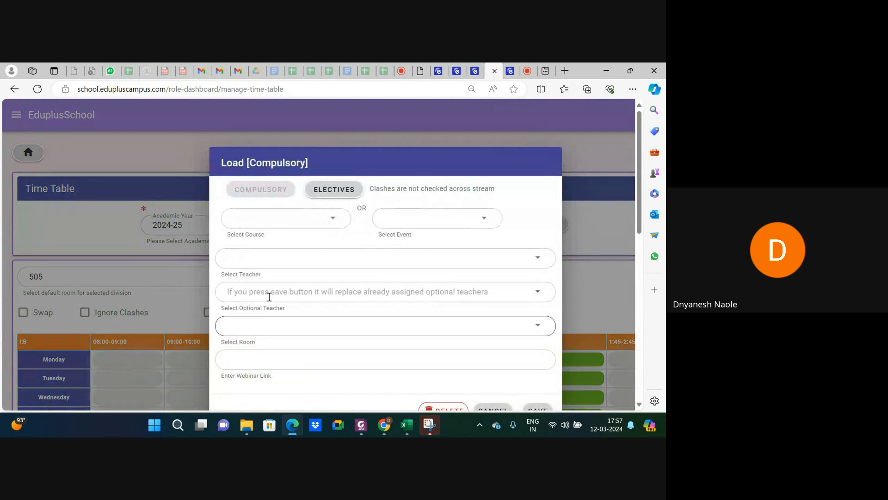
{"action": "left_click", "coordinate": [290, 258]}
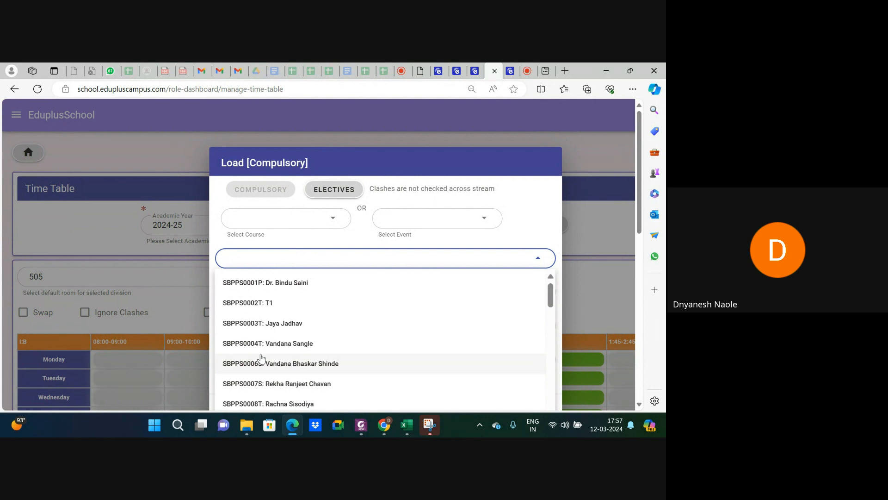
{"action": "left_click", "coordinate": [172, 321]}
{"action": "scroll", "coordinate": [172, 322], "scroll_direction": "down", "scroll_amount": 3}
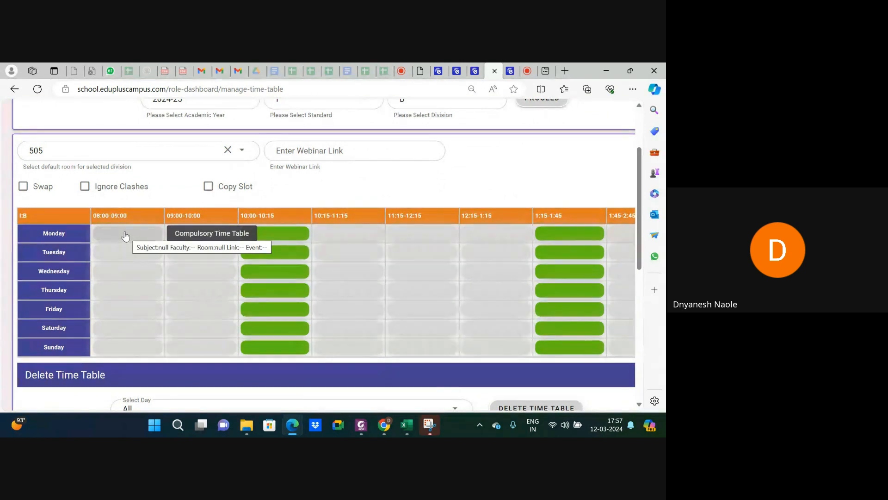
{"action": "scroll", "coordinate": [163, 204], "scroll_direction": "up", "scroll_amount": 1}
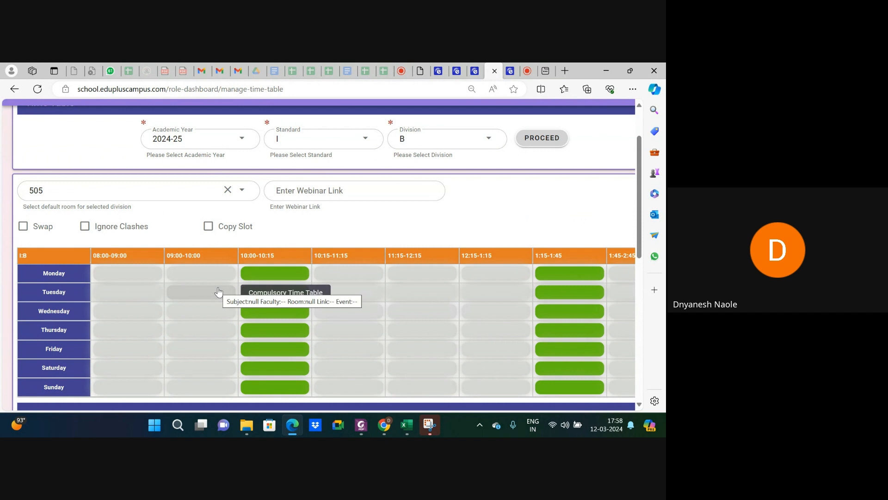
{"action": "scroll", "coordinate": [218, 292], "scroll_direction": "up", "scroll_amount": 1}
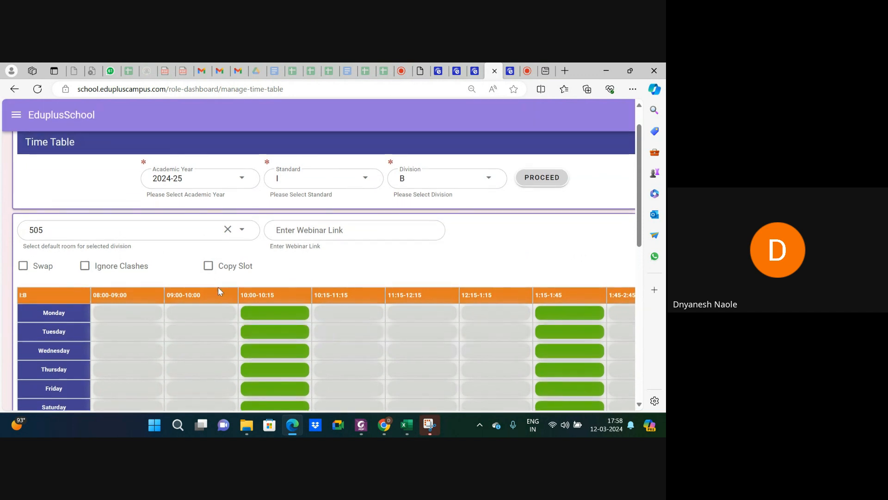
- Enable Swap for Division B, and compare Division A's time table with Swap off and on
{"action": "left_click", "coordinate": [22, 268]}
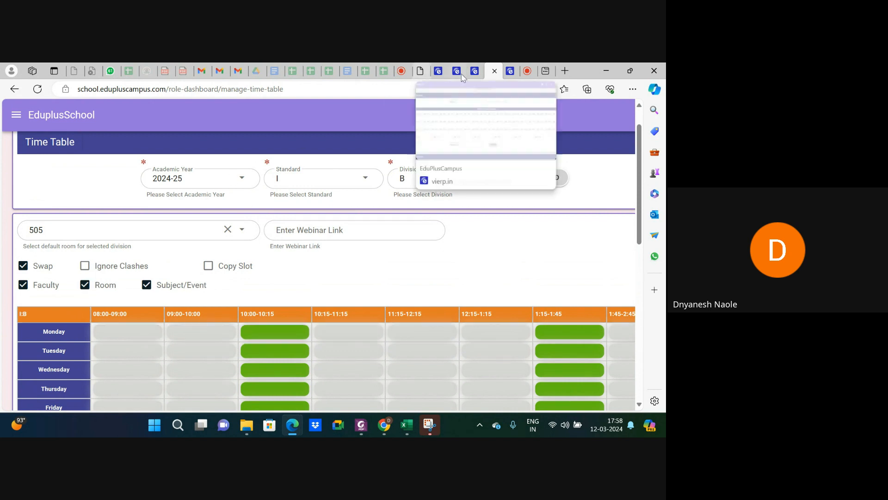
{"action": "left_click", "coordinate": [475, 71]}
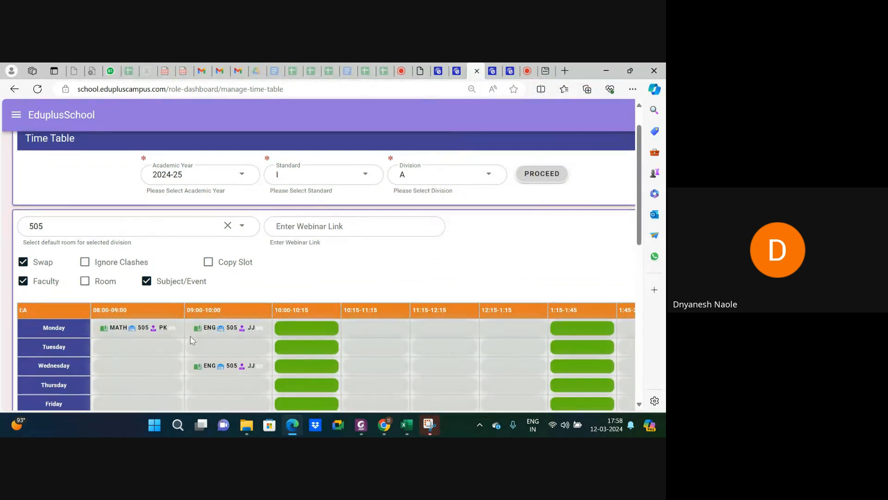
{"action": "left_click", "coordinate": [21, 264]}
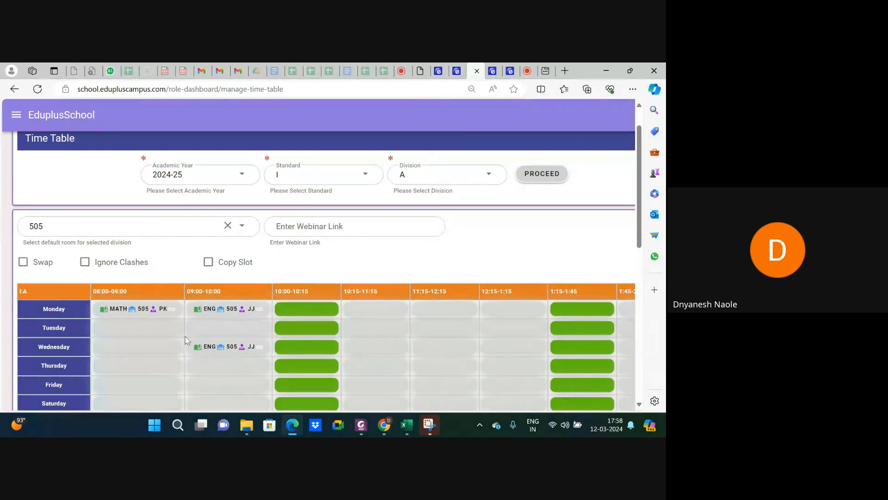
{"action": "left_click", "coordinate": [21, 263]}
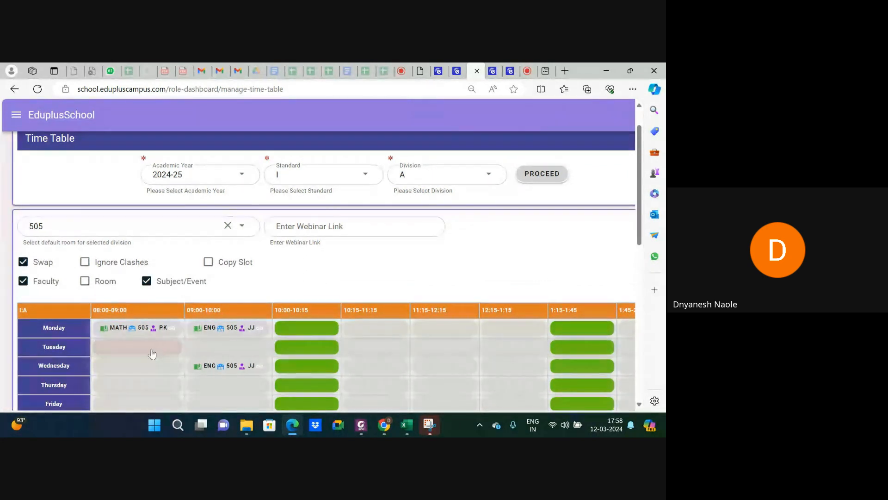
- Turn Swap off for Division A and use Copy Slot to copy Wednesday's 09:00-10:00 English slot to Tuesday 11:15-12:15
{"action": "left_click", "coordinate": [22, 262]}
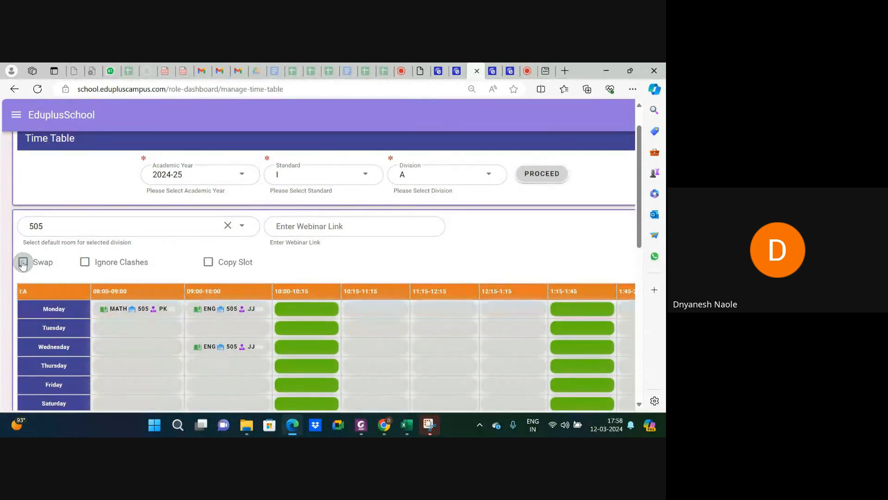
{"action": "left_click", "coordinate": [209, 263]}
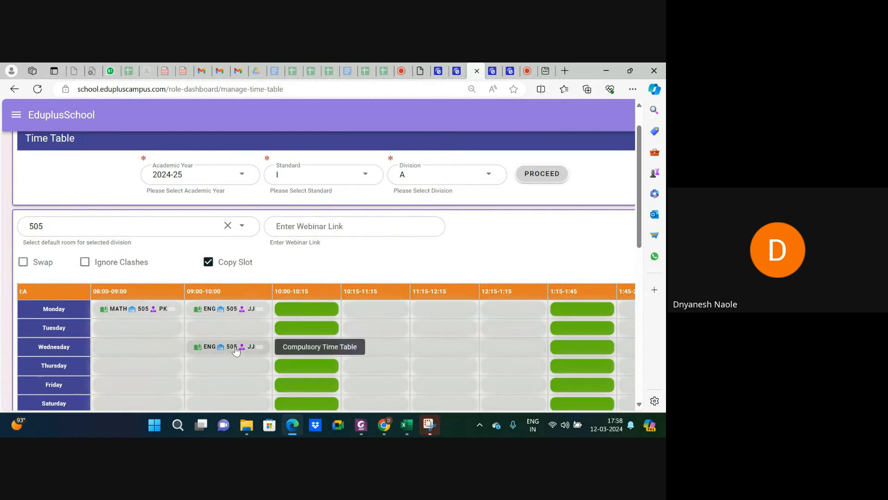
{"action": "left_click_drag", "start_coordinate": [236, 350], "coordinate": [446, 328]}
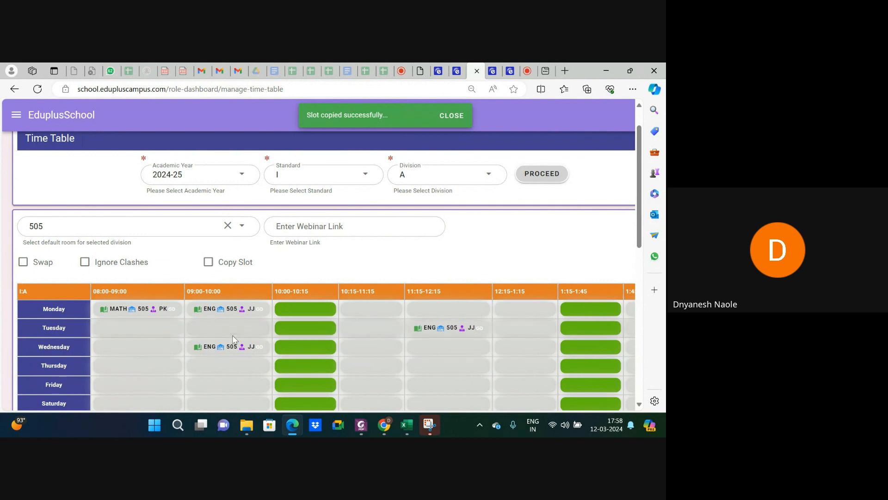
- Check the Swap options for Division A, leave Swap off, and look over the division's weekly grid
{"action": "left_click", "coordinate": [23, 262]}
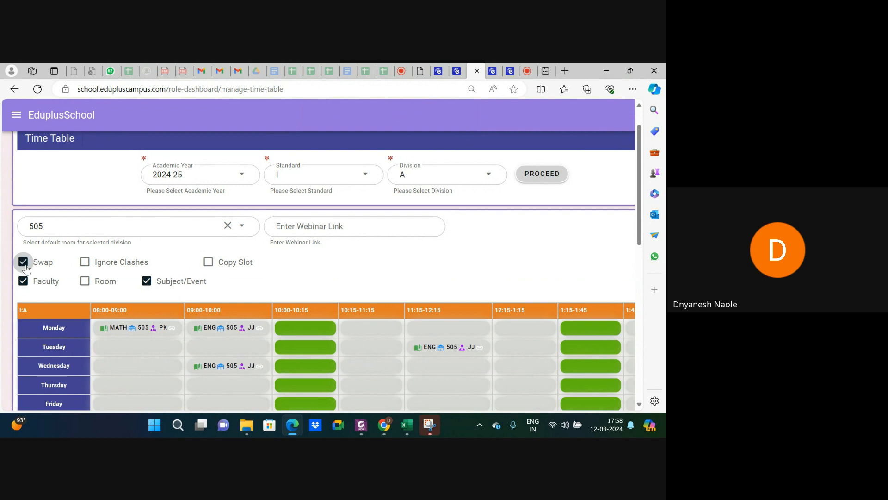
{"action": "left_click", "coordinate": [23, 262]}
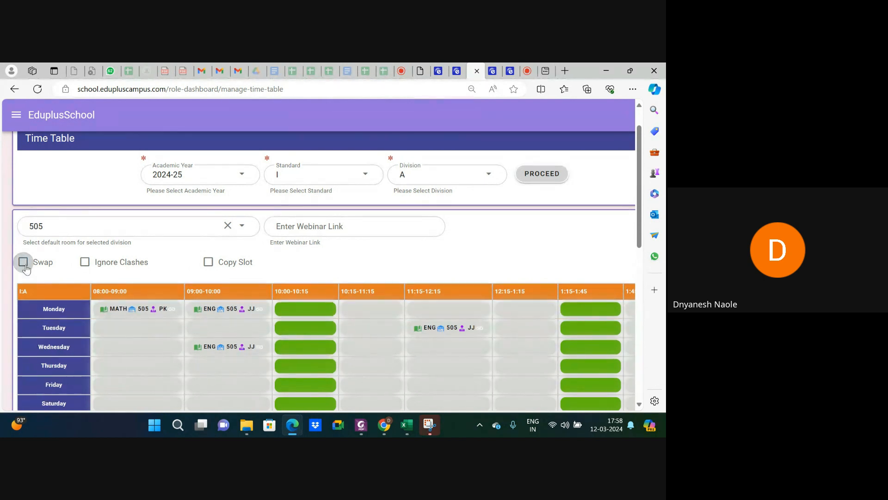
{"action": "left_click", "coordinate": [23, 262]}
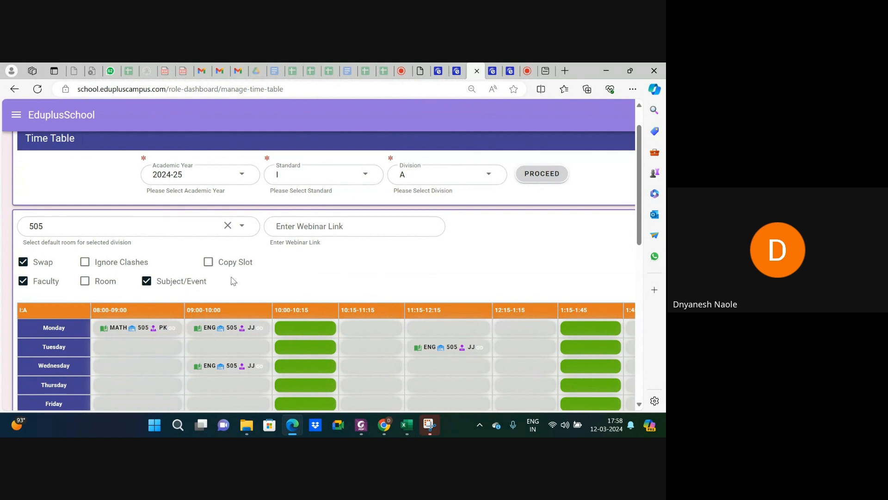
{"action": "left_click", "coordinate": [23, 263]}
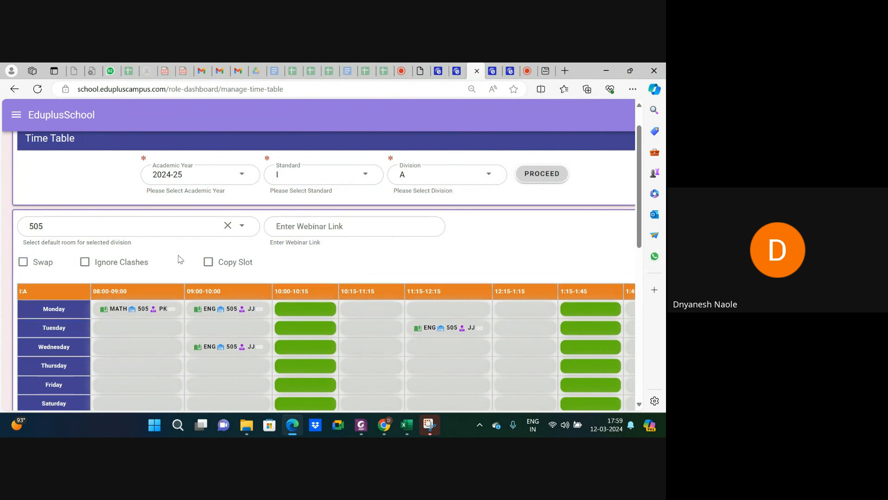
{"action": "scroll", "coordinate": [181, 259], "scroll_direction": "up", "scroll_amount": 2}
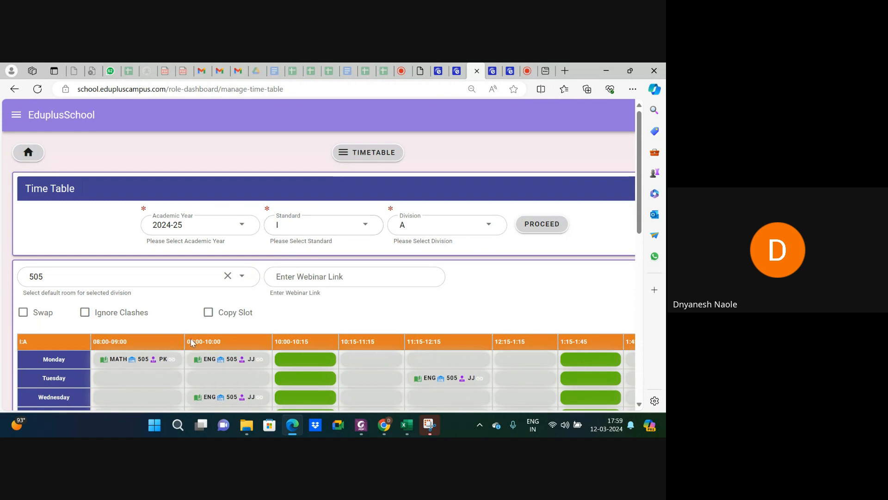
{"action": "scroll", "coordinate": [191, 341], "scroll_direction": "down", "scroll_amount": 1}
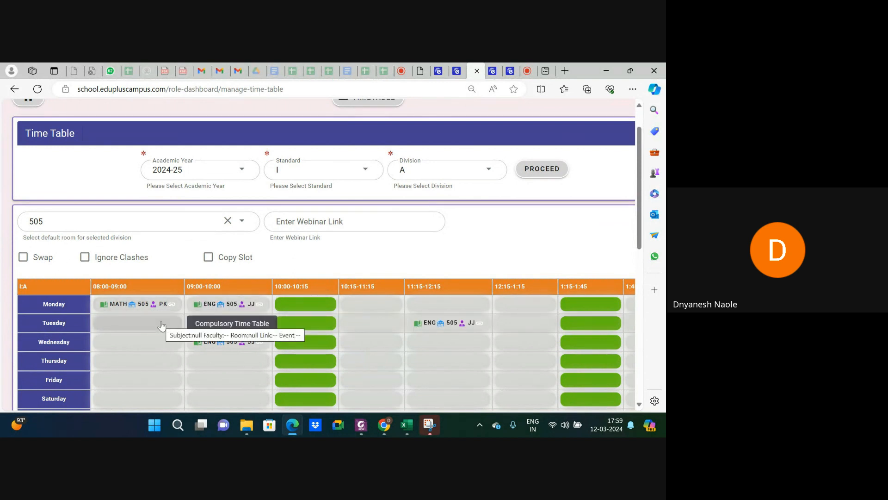
{"action": "scroll", "coordinate": [376, 305], "scroll_direction": "right", "scroll_amount": 3}
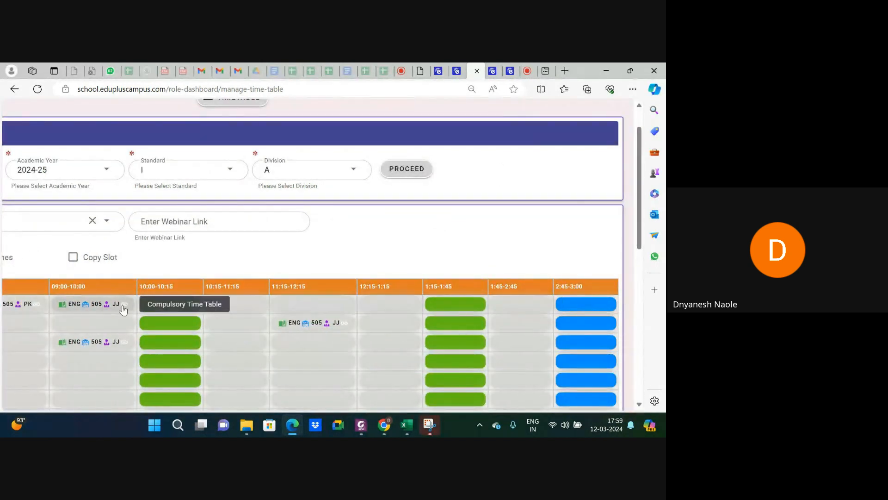
{"action": "scroll", "coordinate": [123, 310], "scroll_direction": "left", "scroll_amount": 3}
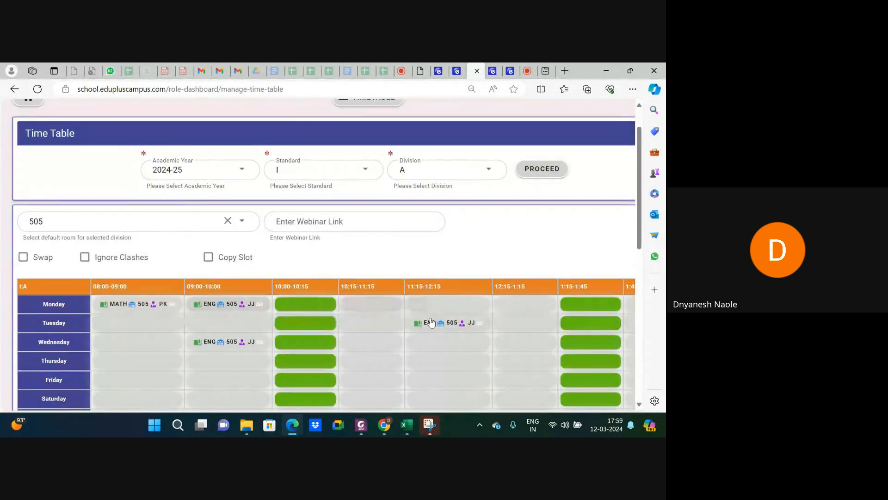
- Assign the Assembly event in room 505 to Monday's 2:45-3:00 slot and save it
{"action": "scroll", "coordinate": [432, 319], "scroll_direction": "right", "scroll_amount": 3}
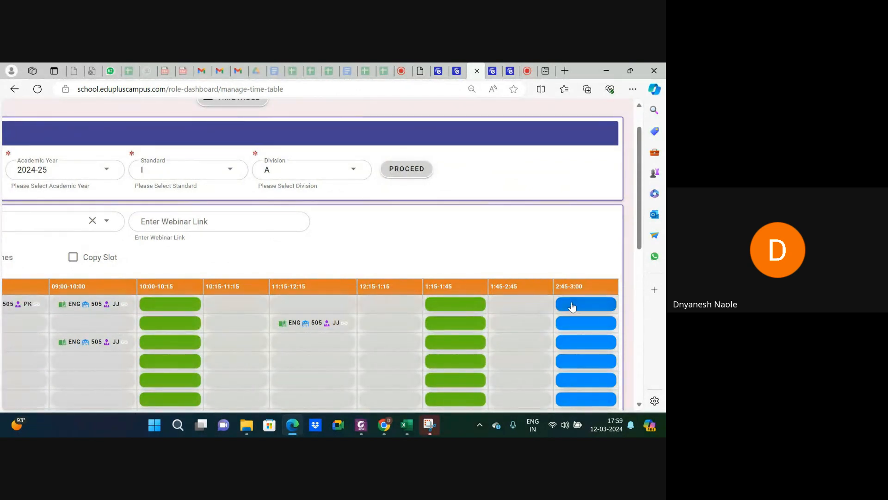
{"action": "left_click", "coordinate": [572, 306]}
{"action": "left_click", "coordinate": [571, 306]}
{"action": "left_click", "coordinate": [572, 304]}
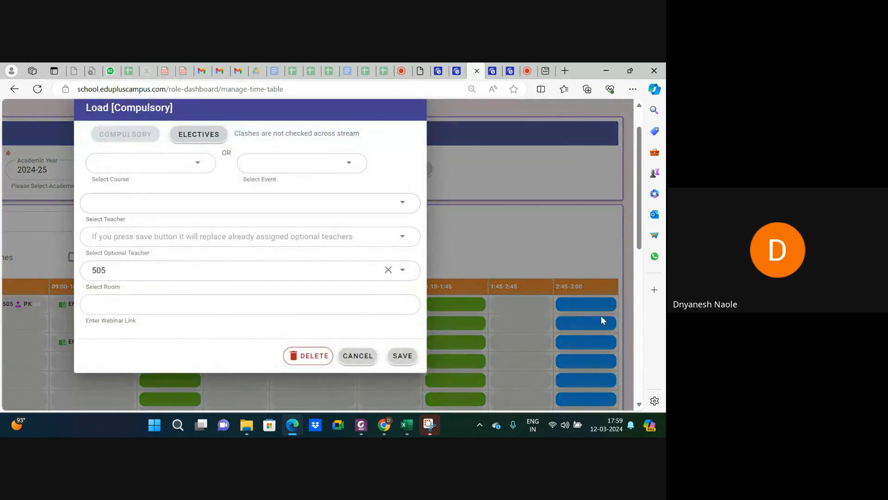
{"action": "left_click", "coordinate": [296, 159]}
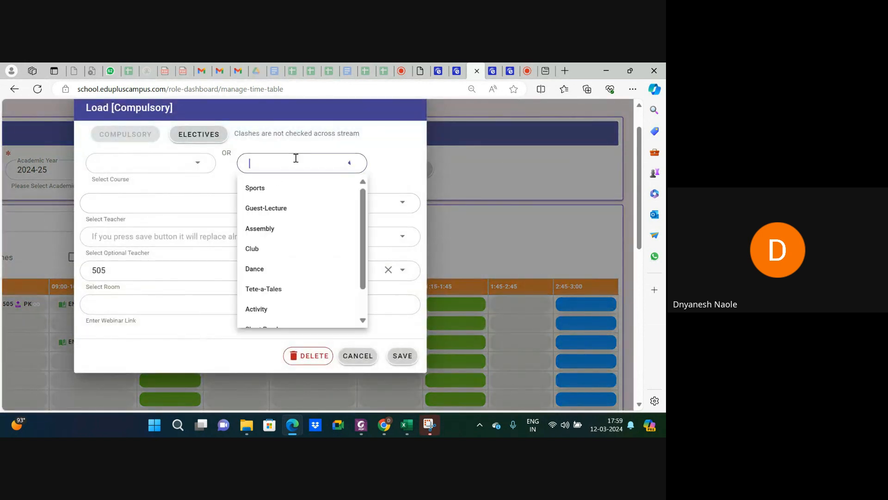
{"action": "left_click", "coordinate": [286, 229]}
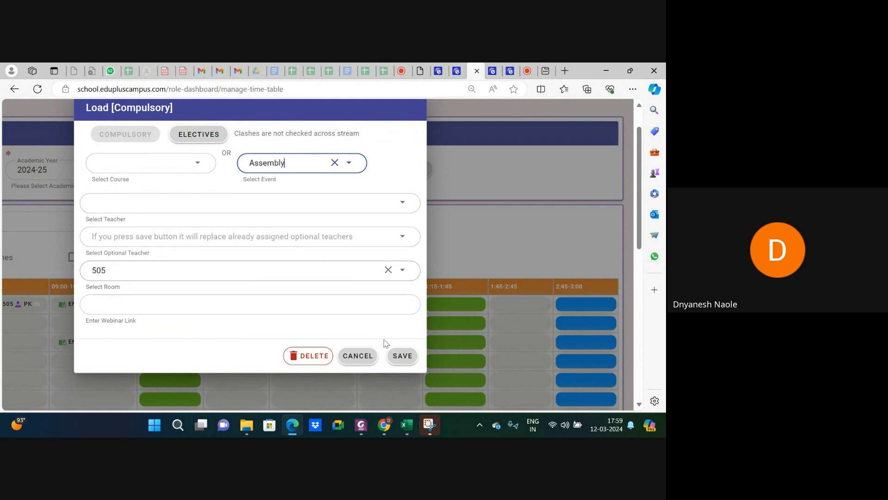
{"action": "left_click", "coordinate": [402, 360]}
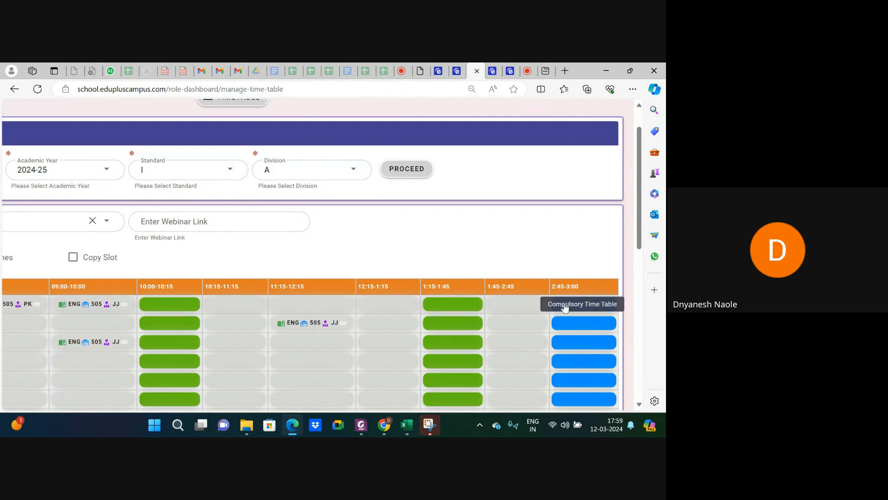
- Assign the Short Break event in room 505 to Monday's 10:00-10:15 slot and save it
{"action": "scroll", "coordinate": [245, 343], "scroll_direction": "left", "scroll_amount": 2}
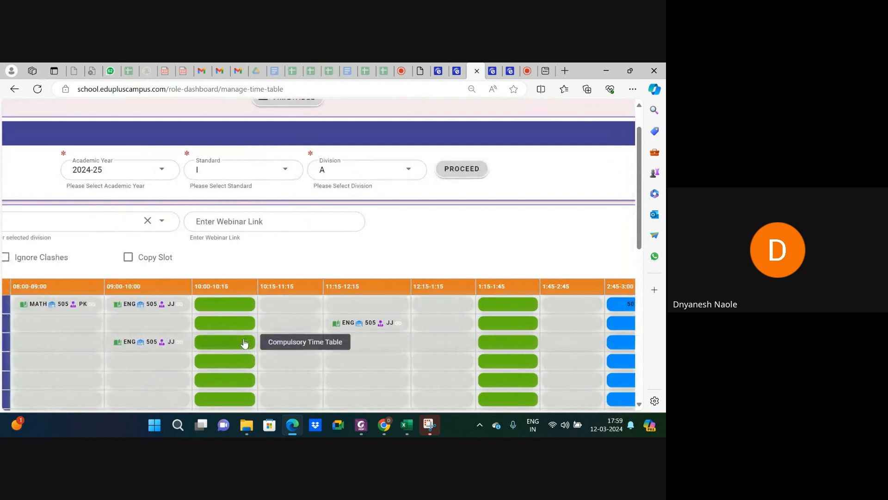
{"action": "left_click", "coordinate": [226, 308]}
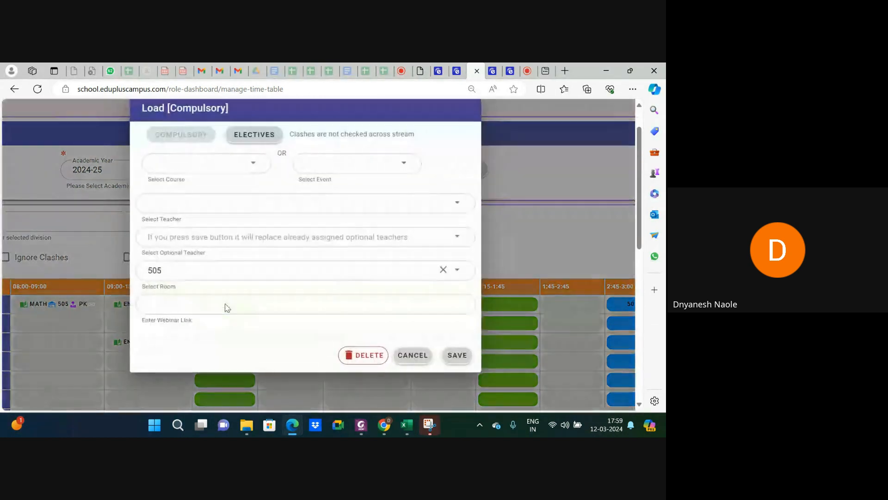
{"action": "left_click", "coordinate": [351, 166]}
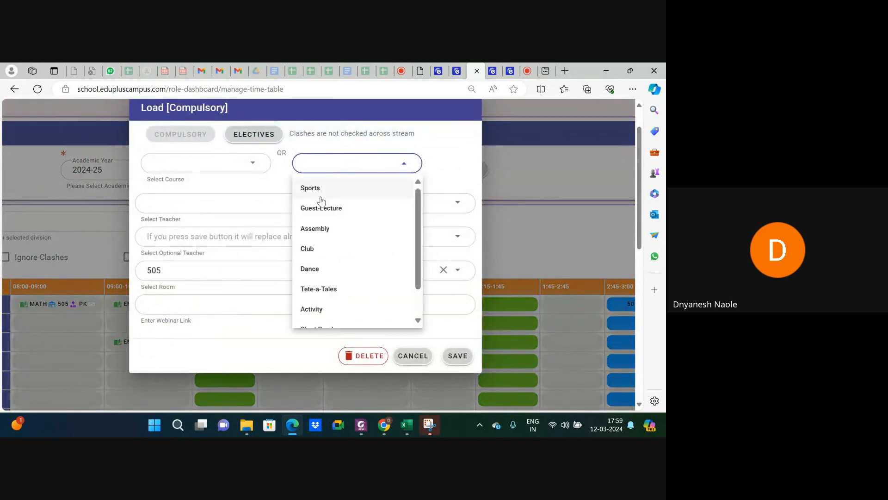
{"action": "scroll", "coordinate": [331, 234], "scroll_direction": "down", "scroll_amount": 1}
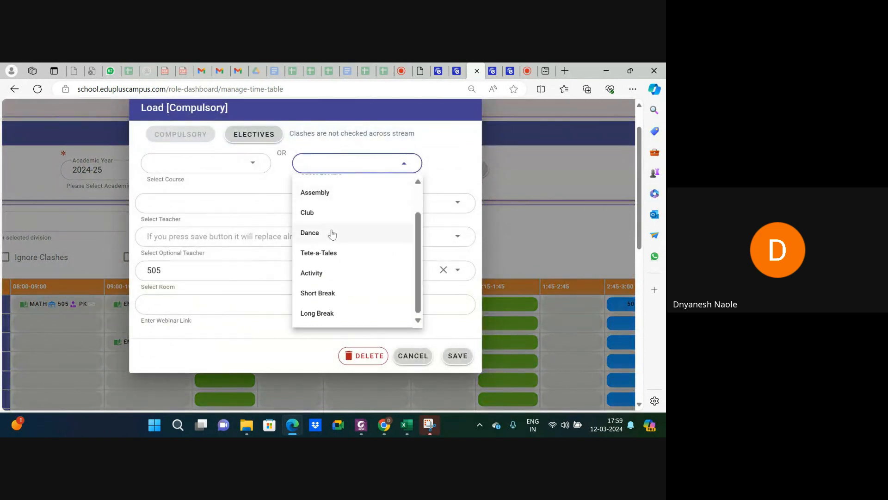
{"action": "left_click", "coordinate": [330, 293]}
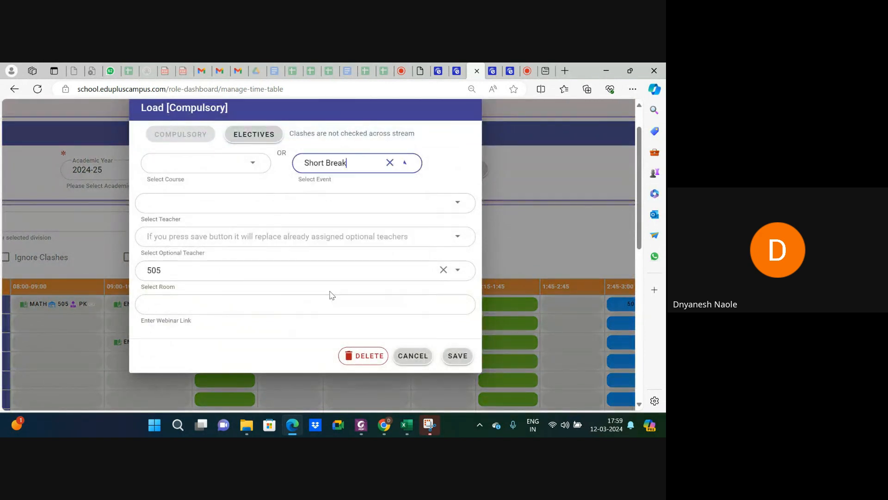
{"action": "left_click", "coordinate": [459, 357]}
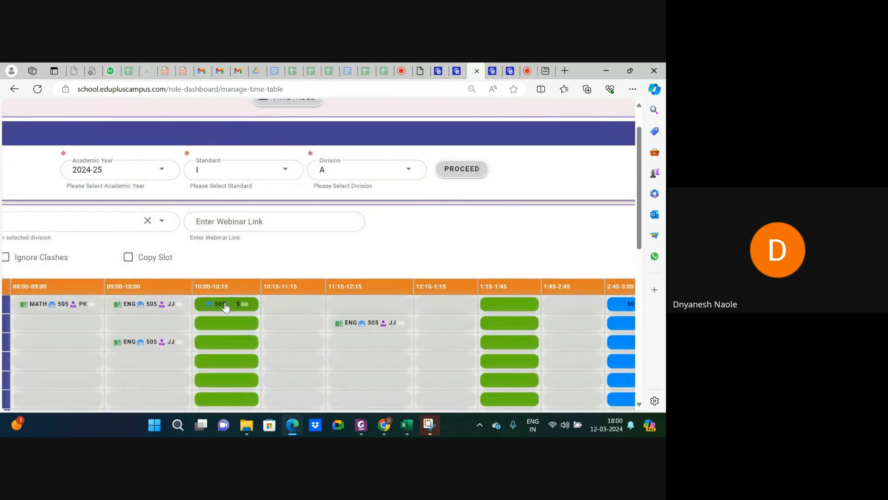
- Clear the room from Monday's 10:00-10:15 Short Break slot, save it, and recheck the slot's details
{"action": "left_click", "coordinate": [225, 305]}
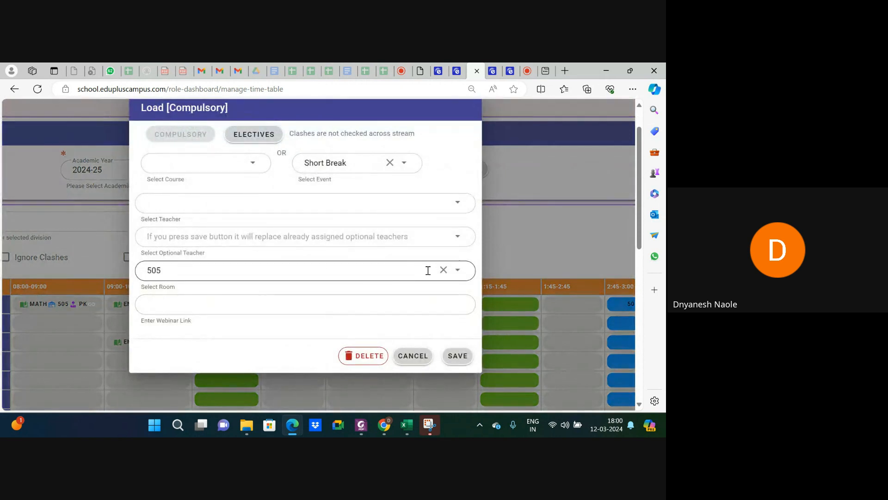
{"action": "left_click", "coordinate": [443, 270]}
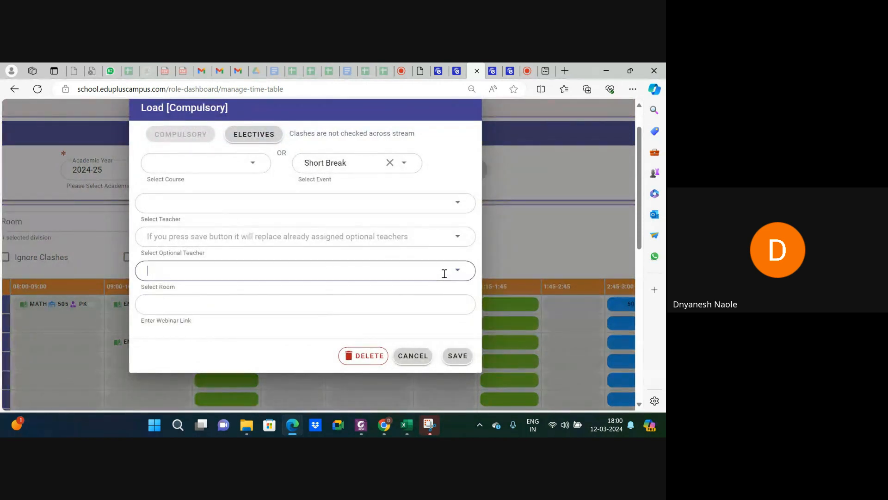
{"action": "left_click", "coordinate": [468, 359]}
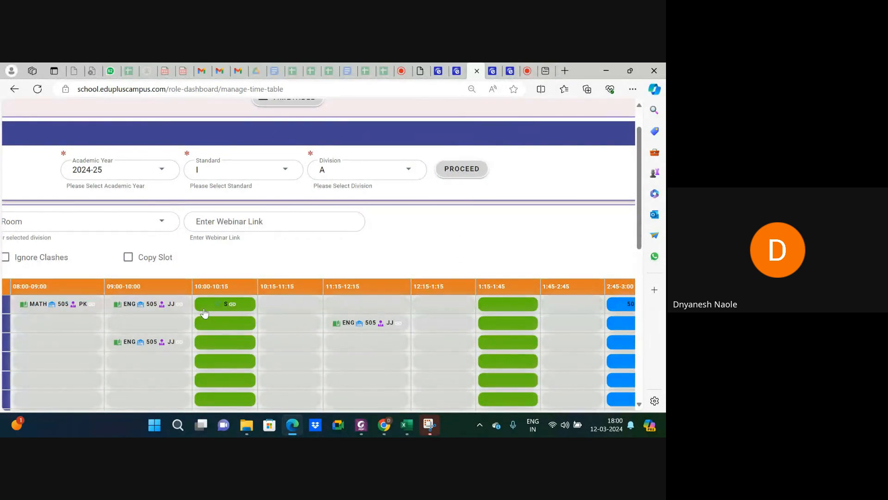
{"action": "mouse_move", "coordinate": [212, 307]}
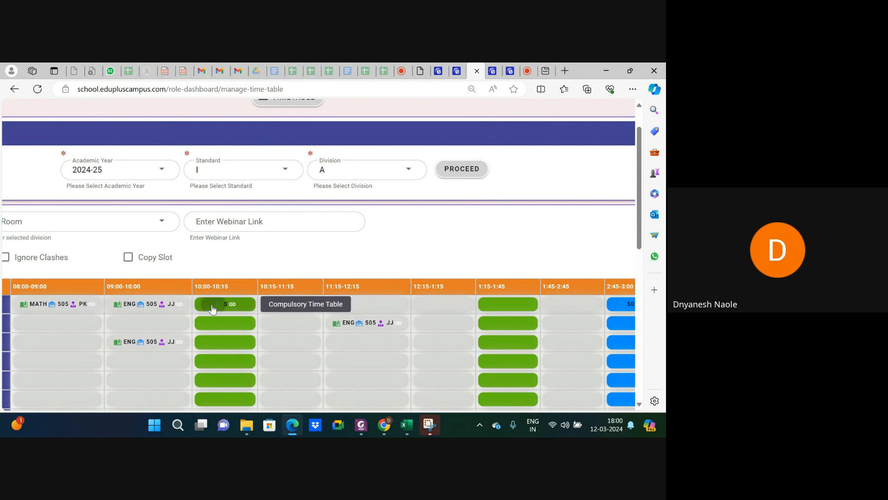
{"action": "left_click", "coordinate": [212, 306]}
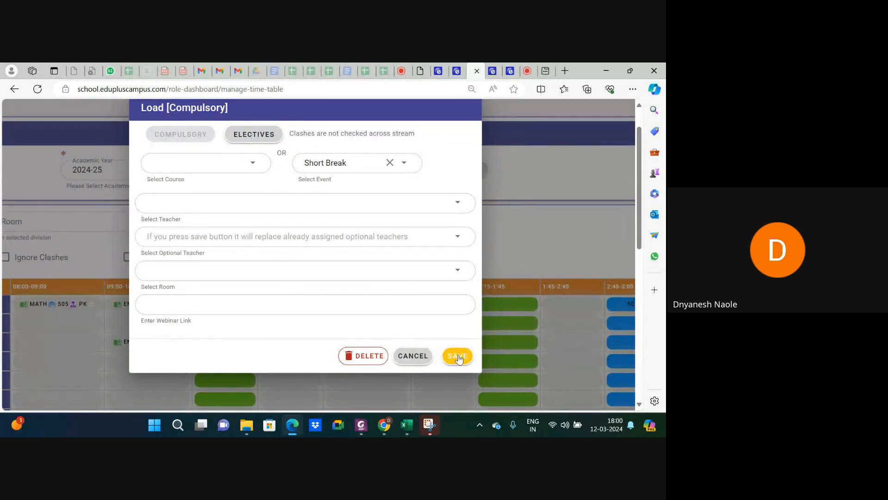
{"action": "left_click", "coordinate": [413, 356]}
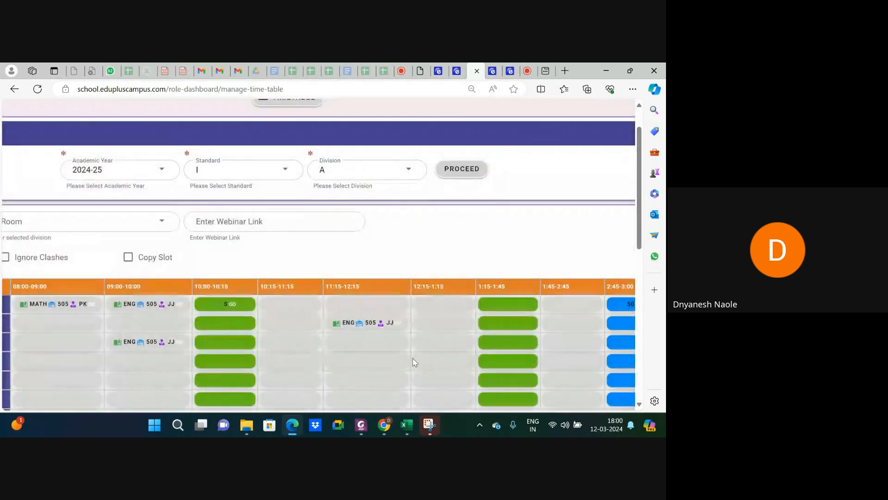
- From the Room Offering page's tab, open the 2023-24 time table for Standard I, Division A, and examine its short break slots
{"action": "left_click", "coordinate": [456, 71]}
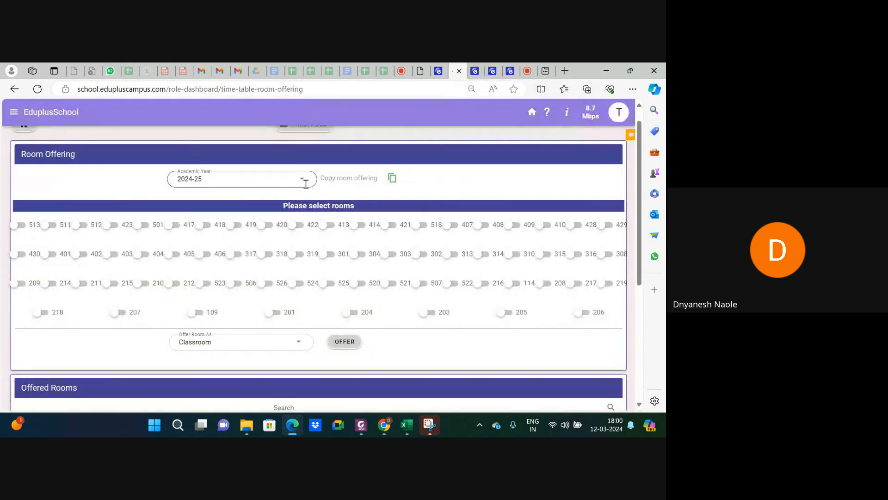
{"action": "scroll", "coordinate": [83, 193], "scroll_direction": "up", "scroll_amount": 1}
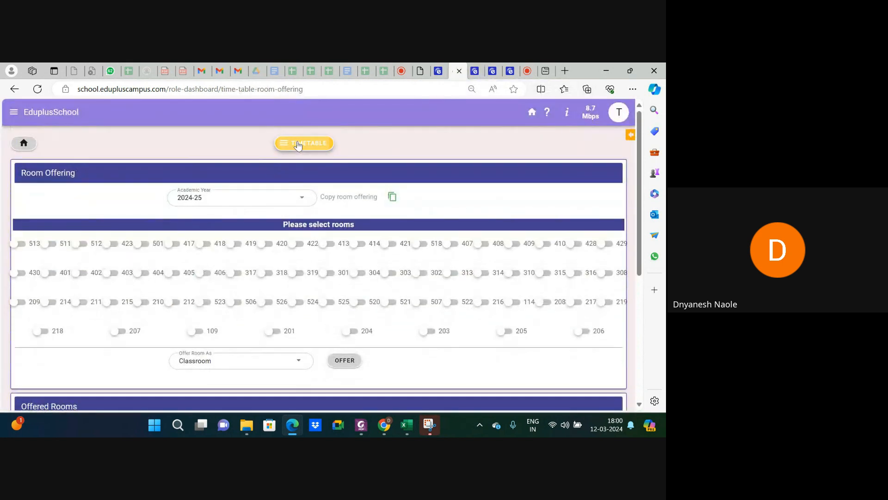
{"action": "left_click", "coordinate": [298, 144]}
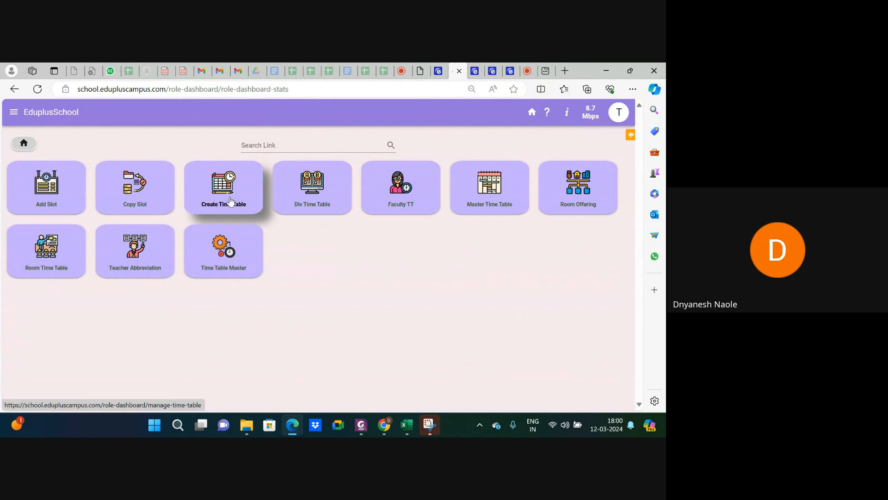
{"action": "left_click", "coordinate": [231, 201]}
{"action": "left_click", "coordinate": [355, 203]}
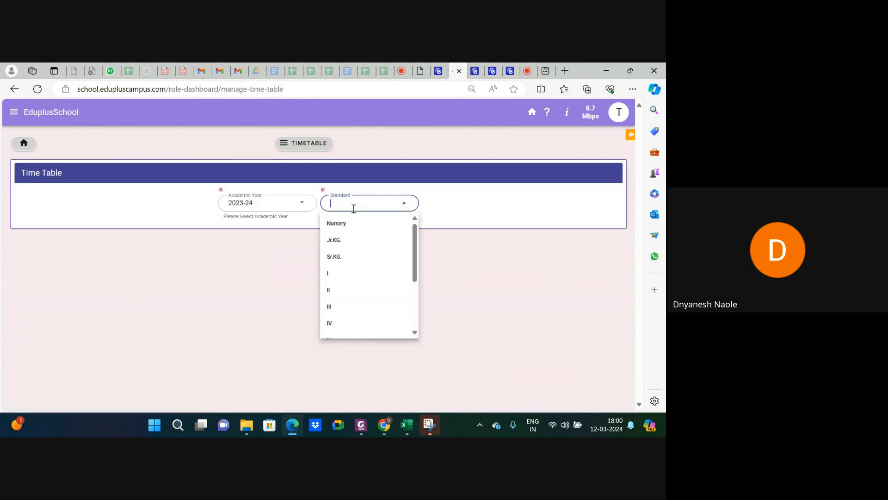
{"action": "left_click", "coordinate": [347, 273]}
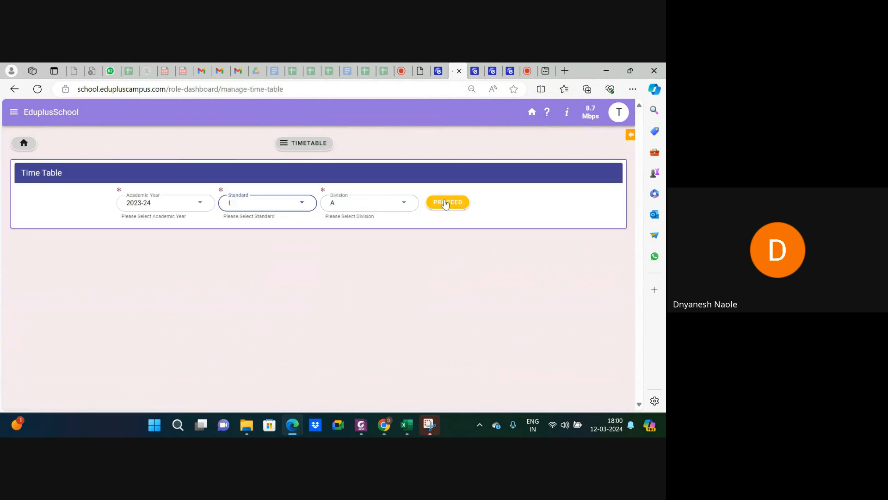
{"action": "left_click", "coordinate": [446, 202]}
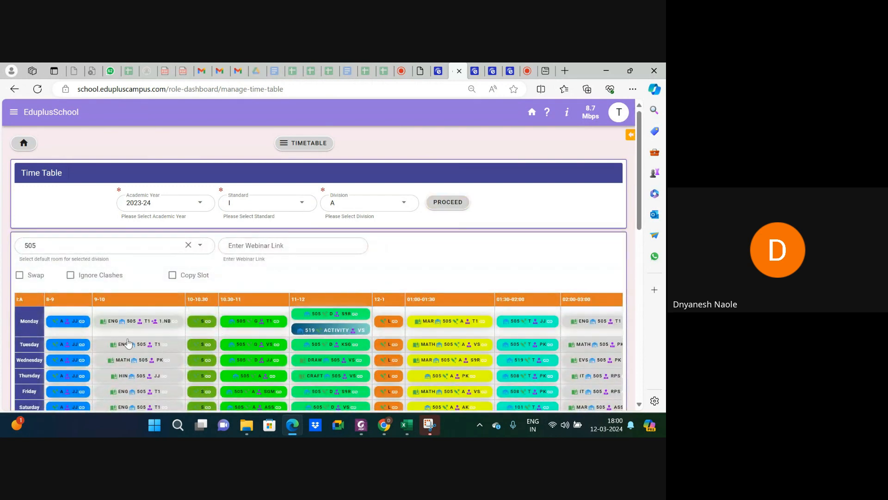
{"action": "scroll", "coordinate": [275, 346], "scroll_direction": "up", "scroll_amount": 3}
{"action": "scroll", "coordinate": [275, 347], "scroll_direction": "up", "scroll_amount": 1}
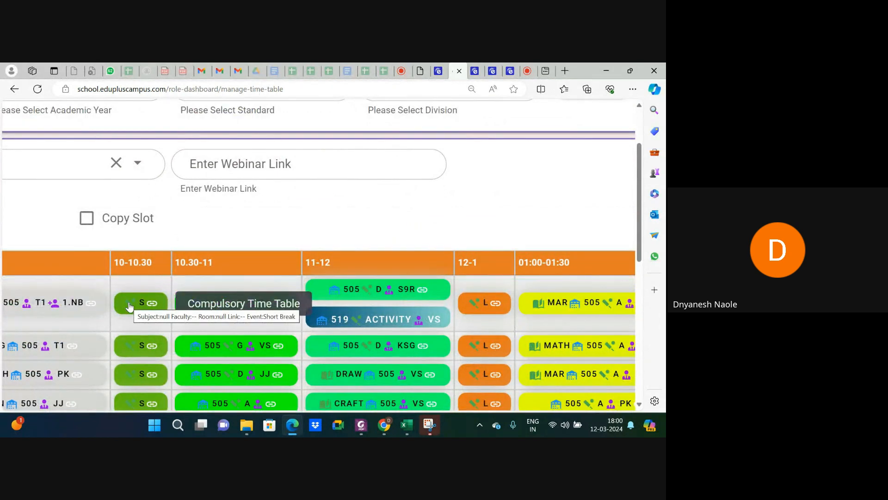
- Return to the 2024-25 time table for Standard I, Division A, passing over Division B's page
{"action": "left_click", "coordinate": [495, 72]}
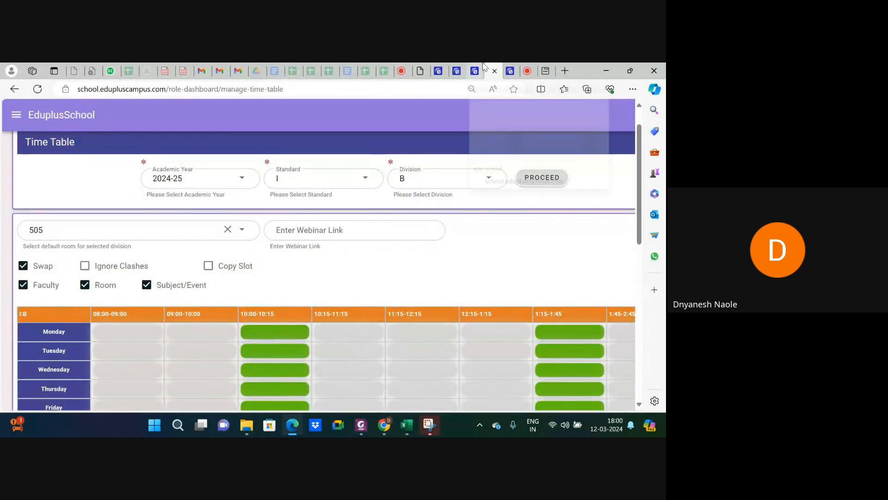
{"action": "left_click", "coordinate": [510, 70]}
{"action": "left_click", "coordinate": [481, 71]}
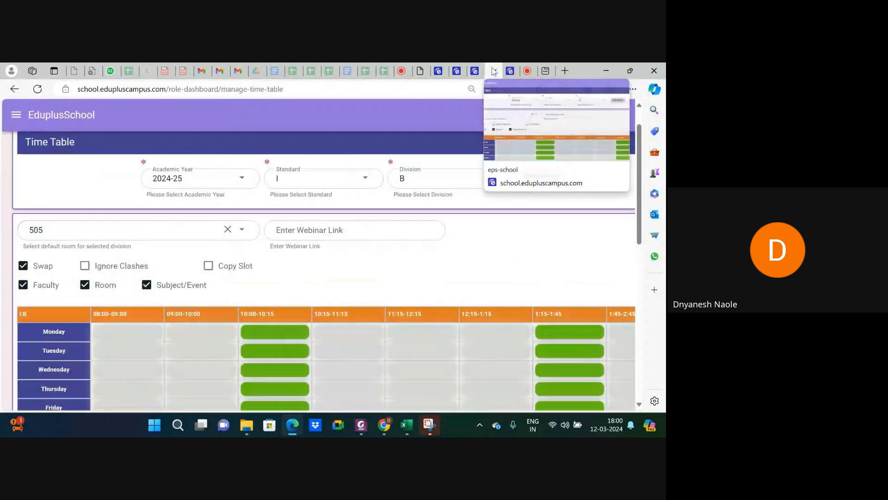
{"action": "left_click", "coordinate": [480, 71]}
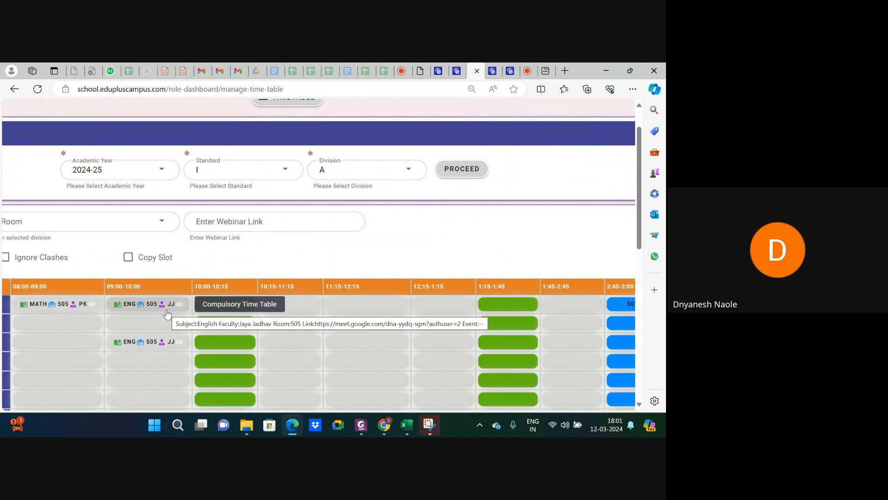
- From the 2023-24 time table's tab, return to the timetable tools and open the Master Time Table report
{"action": "left_click", "coordinate": [456, 68]}
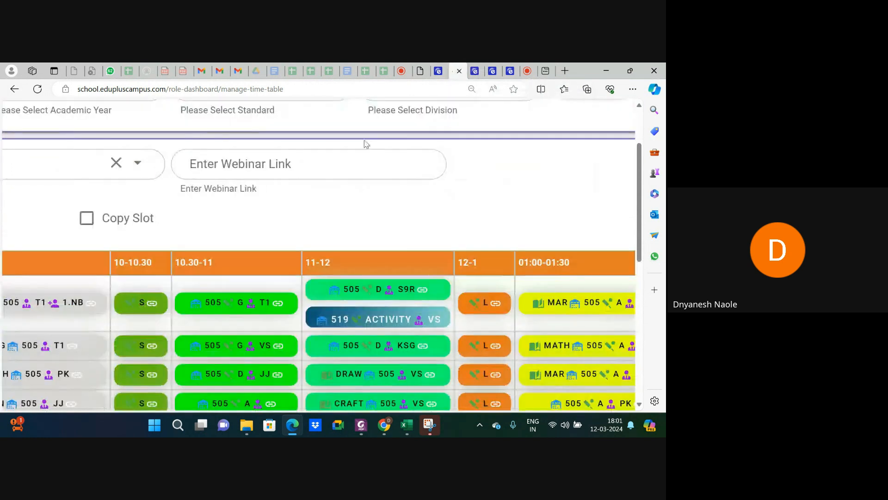
{"action": "left_click", "coordinate": [302, 143]}
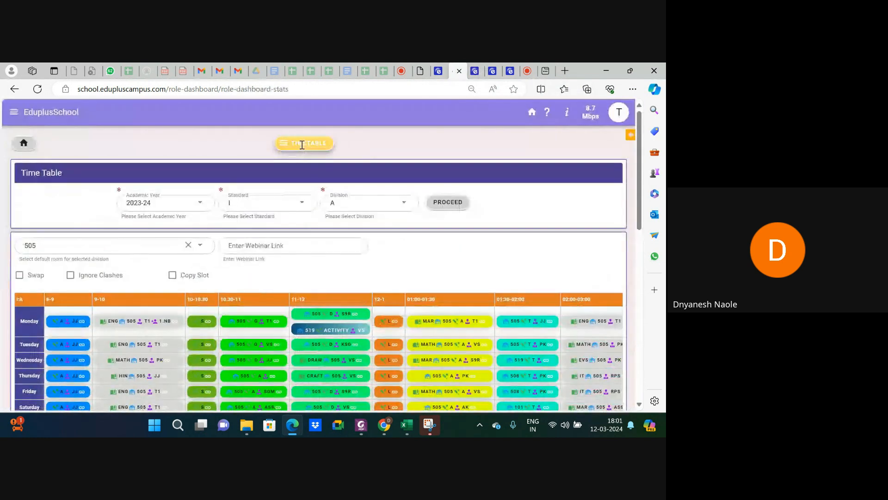
{"action": "left_click", "coordinate": [474, 194]}
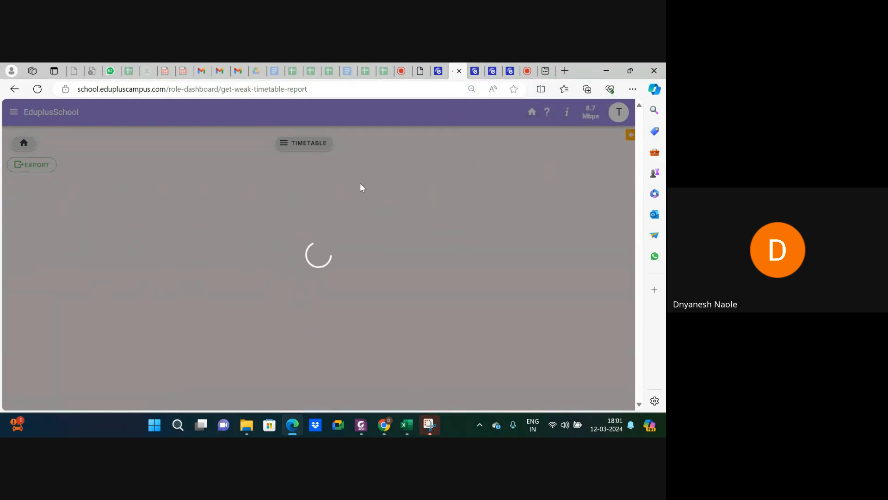
- On the tab with the open Load form, cancel the form and open the Div Time Table page instead
{"action": "left_click", "coordinate": [475, 71]}
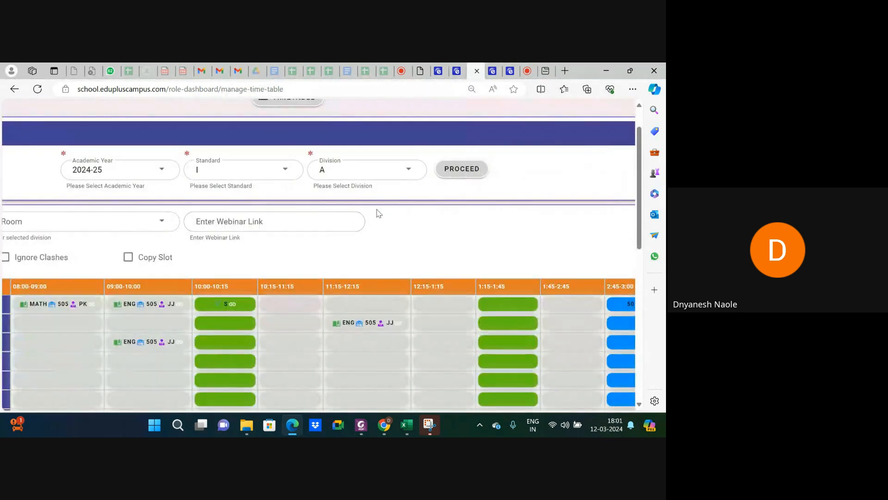
{"action": "scroll", "coordinate": [304, 221], "scroll_direction": "up", "scroll_amount": 2}
{"action": "left_click", "coordinate": [439, 72]}
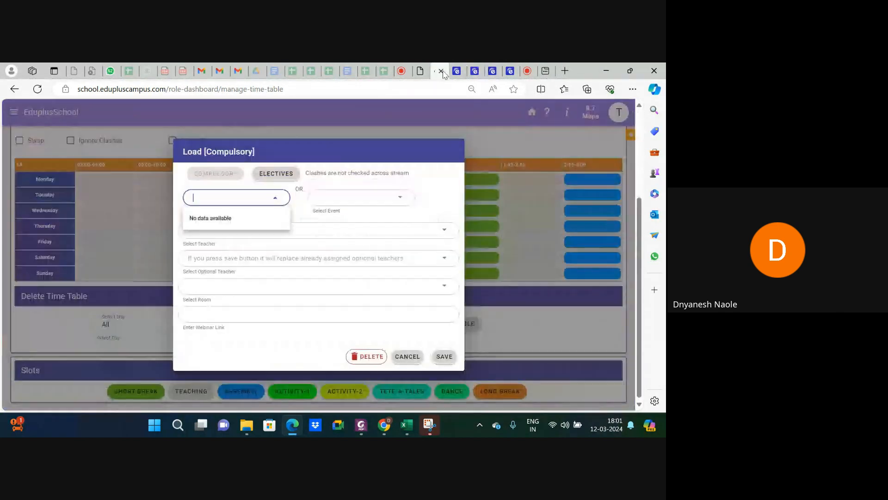
{"action": "left_click", "coordinate": [406, 357]}
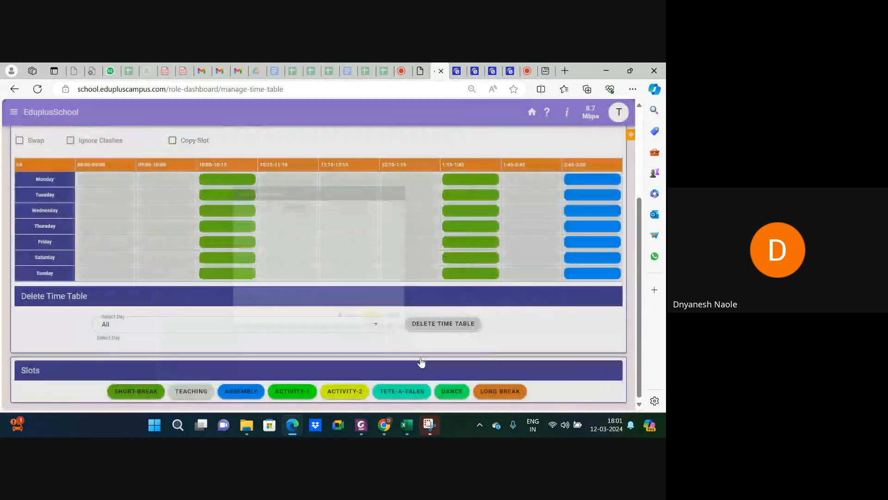
{"action": "scroll", "coordinate": [313, 185], "scroll_direction": "up", "scroll_amount": 3}
{"action": "left_click", "coordinate": [311, 141]}
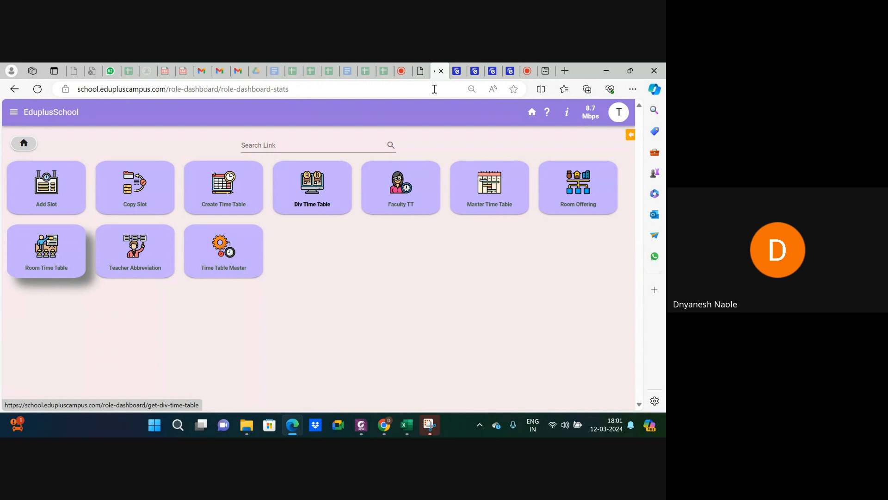
- Return to the Master Time Table report and examine Monday's schedule across the divisions from Standard I through Standard V
{"action": "left_click", "coordinate": [456, 73]}
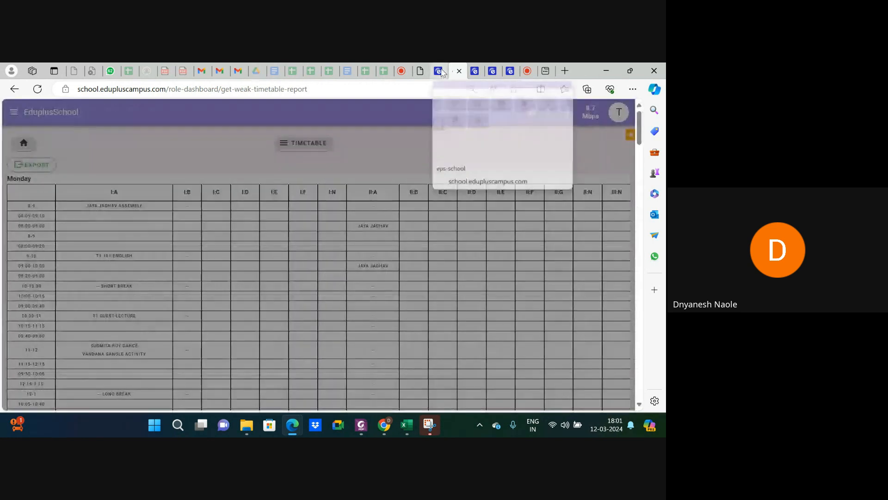
{"action": "left_click", "coordinate": [439, 73]}
{"action": "left_click", "coordinate": [459, 73]}
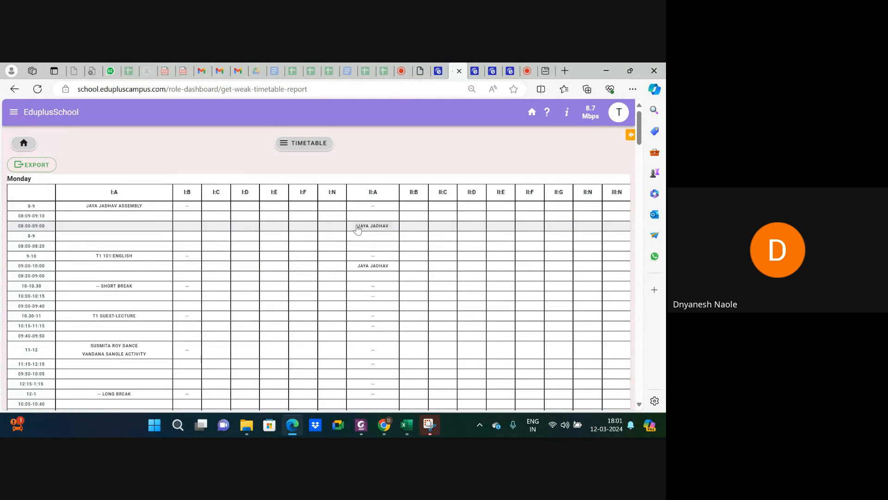
{"action": "scroll", "coordinate": [357, 228], "scroll_direction": "right", "scroll_amount": 5}
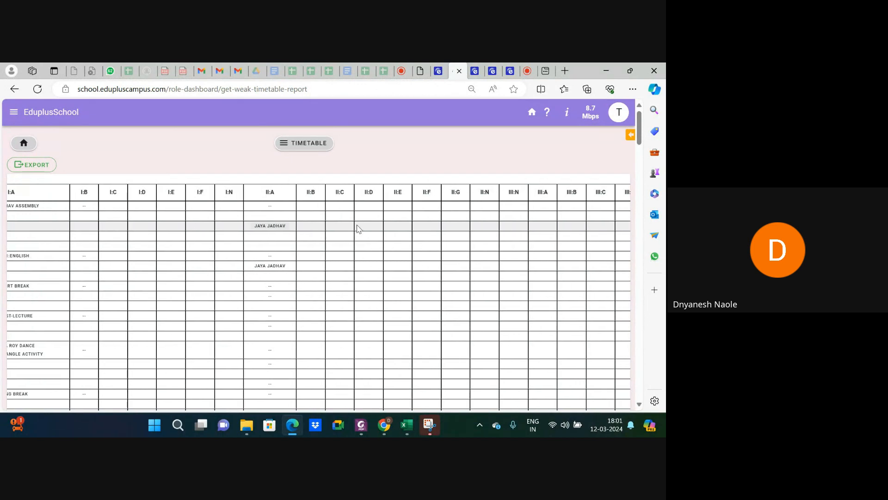
{"action": "scroll", "coordinate": [357, 229], "scroll_direction": "right", "scroll_amount": 10}
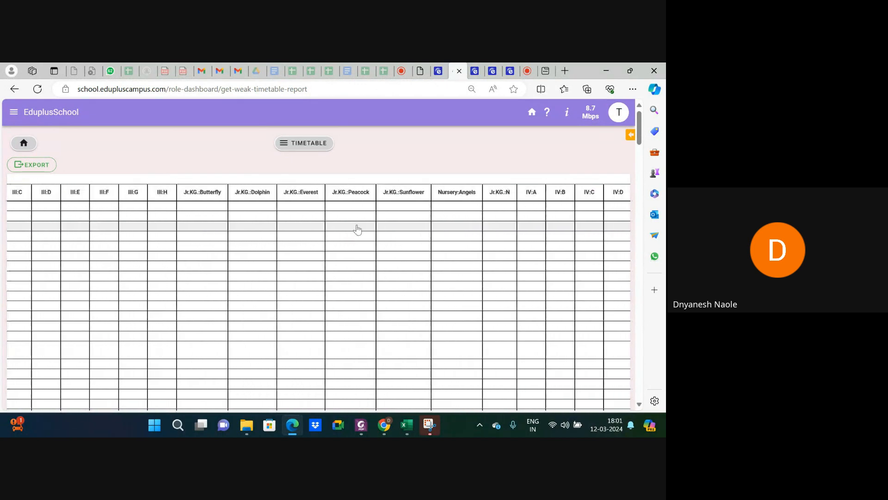
{"action": "scroll", "coordinate": [368, 272], "scroll_direction": "right", "scroll_amount": 8}
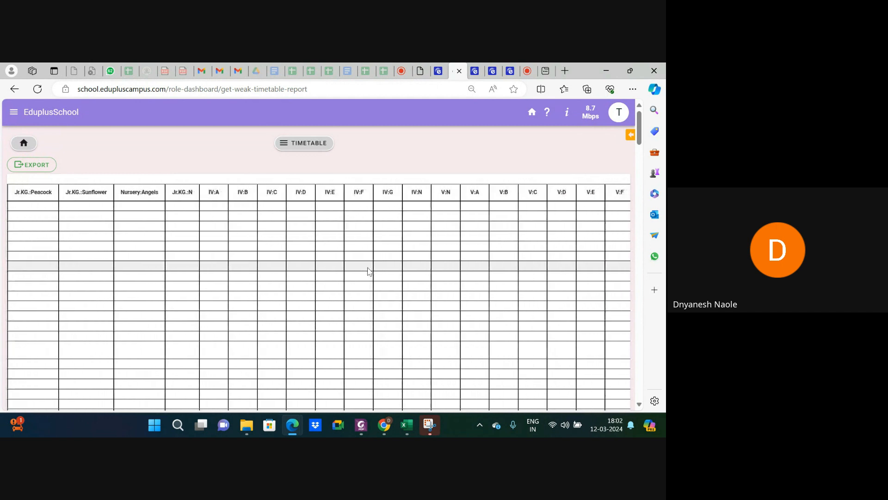
{"action": "scroll", "coordinate": [368, 272], "scroll_direction": "left", "scroll_amount": 10}
{"action": "scroll", "coordinate": [368, 272], "scroll_direction": "left", "scroll_amount": 12}
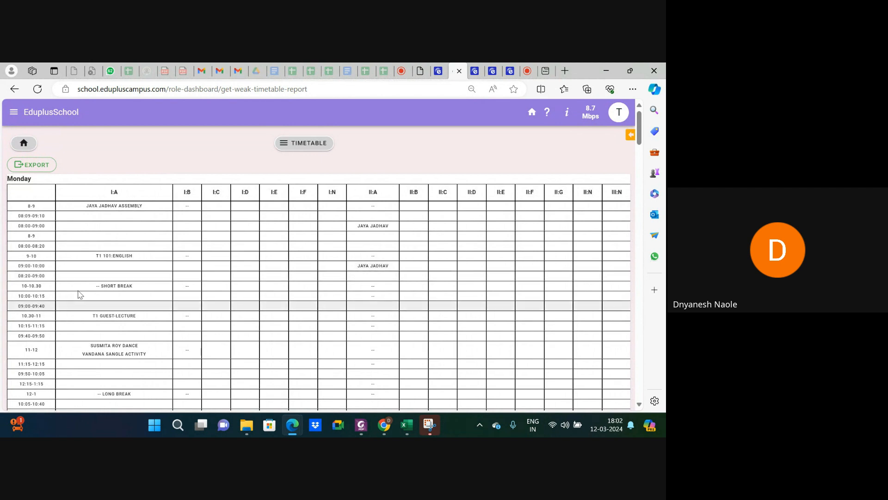
- Examine the Master Time Table report's Monday and Tuesday entries for Standard I, Division A, including teachers, subjects and breaks
{"action": "scroll", "coordinate": [80, 295], "scroll_direction": "up", "scroll_amount": 2}
{"action": "scroll", "coordinate": [80, 295], "scroll_direction": "down", "scroll_amount": 3}
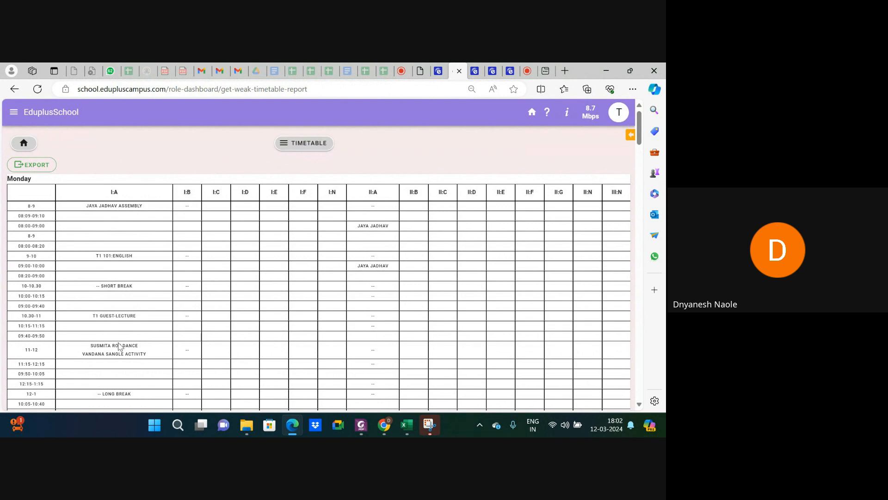
{"action": "scroll", "coordinate": [119, 346], "scroll_direction": "down", "scroll_amount": 10}
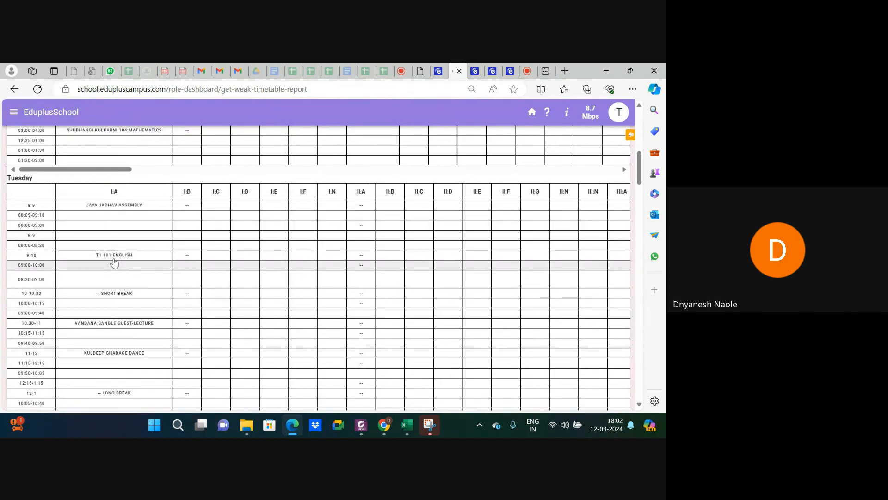
{"action": "scroll", "coordinate": [111, 259], "scroll_direction": "up", "scroll_amount": 5}
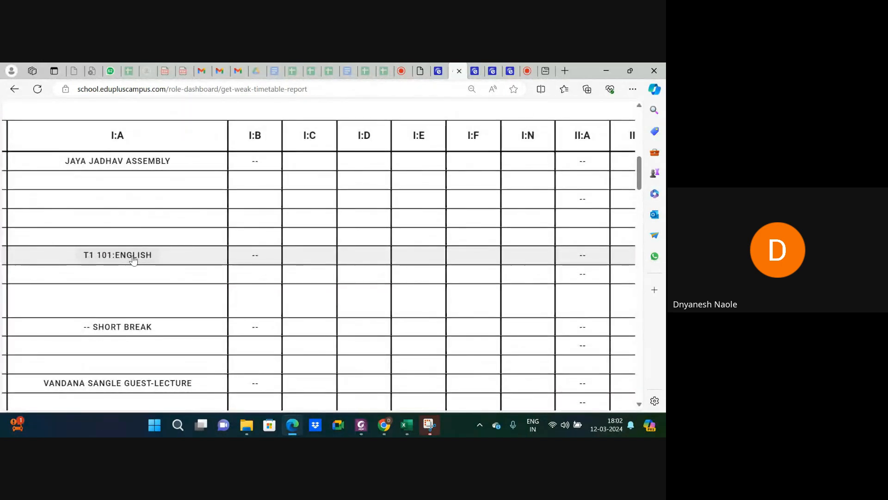
{"action": "scroll", "coordinate": [133, 260], "scroll_direction": "down", "scroll_amount": 5}
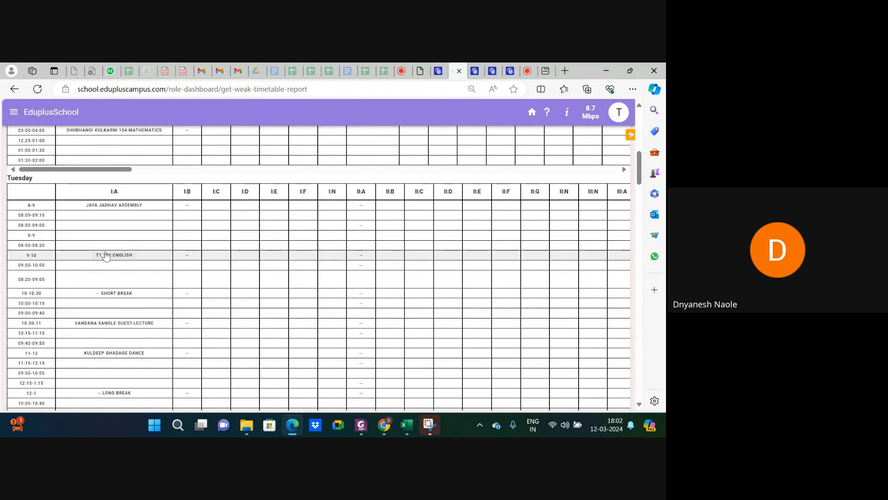
{"action": "scroll", "coordinate": [105, 255], "scroll_direction": "up", "scroll_amount": 10}
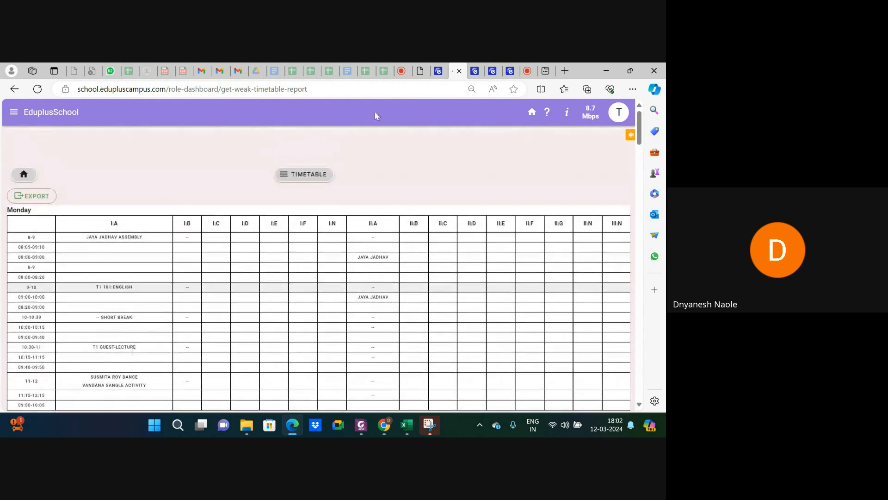
- On the Div Time Table page, display the 2024-25 time table for Standard I, Division A
{"action": "left_click", "coordinate": [438, 71]}
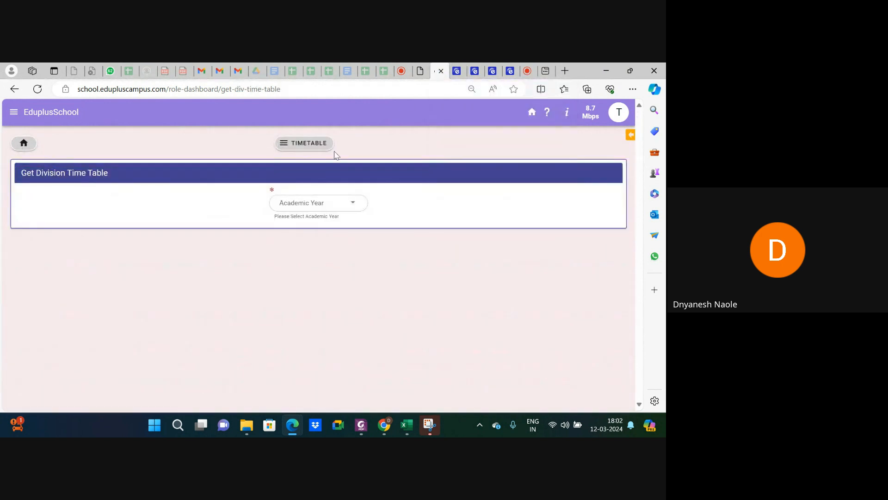
{"action": "left_click", "coordinate": [313, 202]}
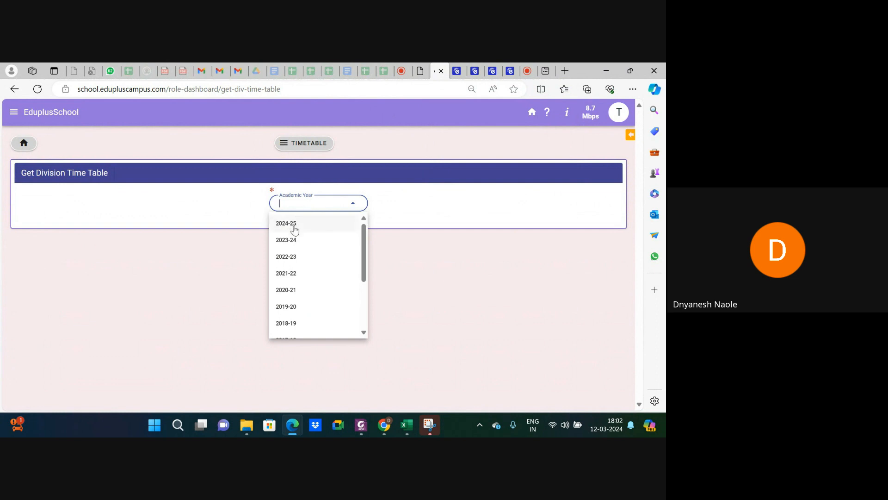
{"action": "left_click", "coordinate": [295, 224]}
{"action": "left_click", "coordinate": [346, 203]}
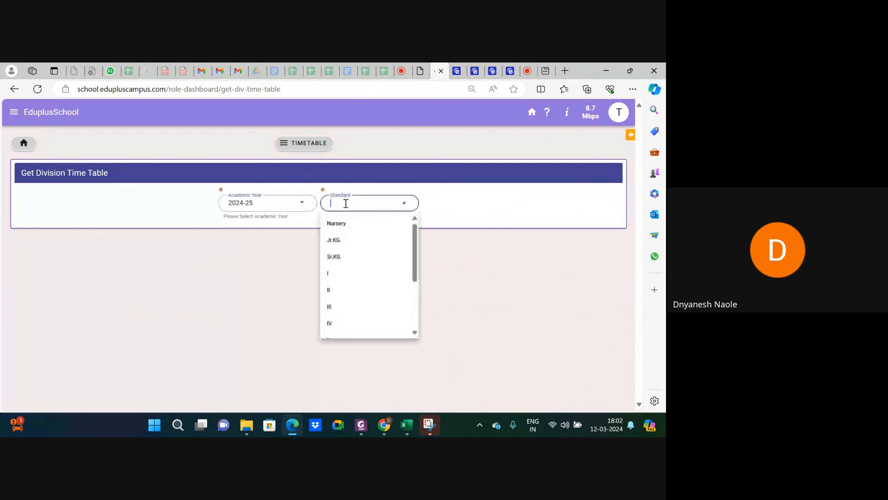
{"action": "left_click", "coordinate": [345, 274]}
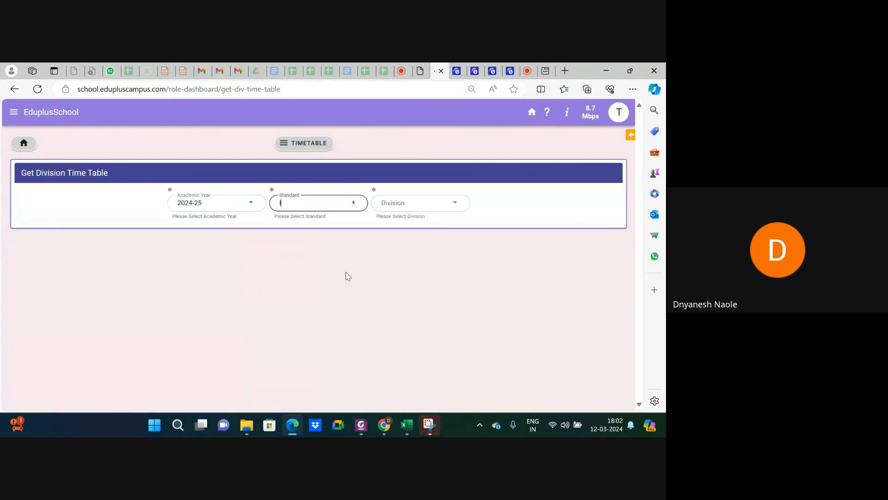
{"action": "left_click", "coordinate": [400, 207]}
{"action": "left_click", "coordinate": [402, 223]}
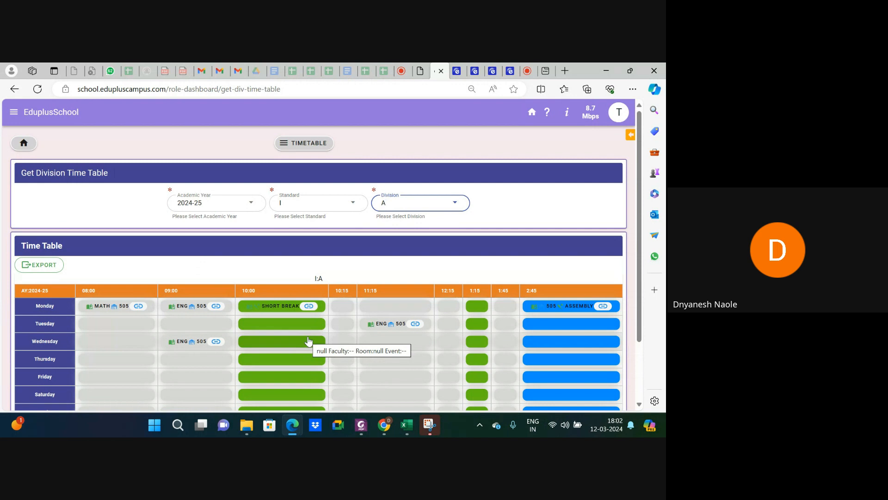
- Display the 2023-24 division time table for Standard I, Division A, and examine all its slots and the slot legend
{"action": "left_click", "coordinate": [231, 207]}
{"action": "left_click", "coordinate": [192, 241]}
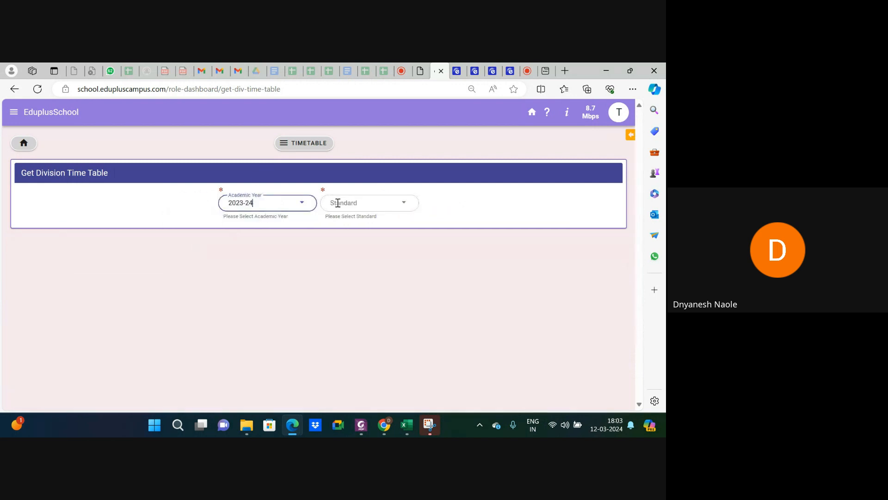
{"action": "left_click", "coordinate": [337, 203]}
{"action": "left_click", "coordinate": [346, 274]}
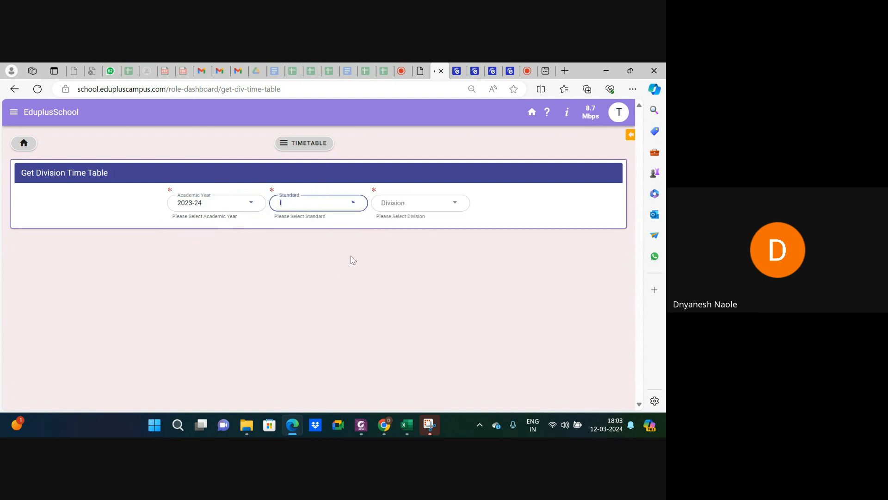
{"action": "left_click", "coordinate": [397, 202]}
{"action": "left_click", "coordinate": [393, 228]}
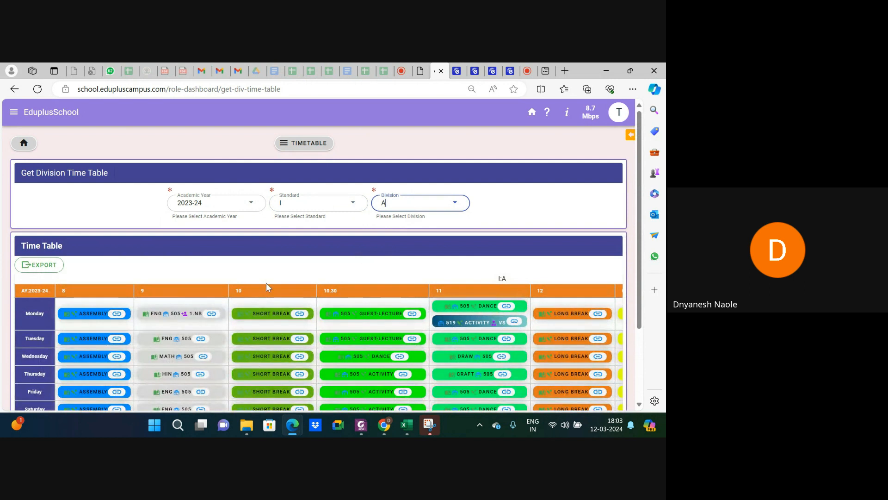
{"action": "scroll", "coordinate": [265, 283], "scroll_direction": "down", "scroll_amount": 3}
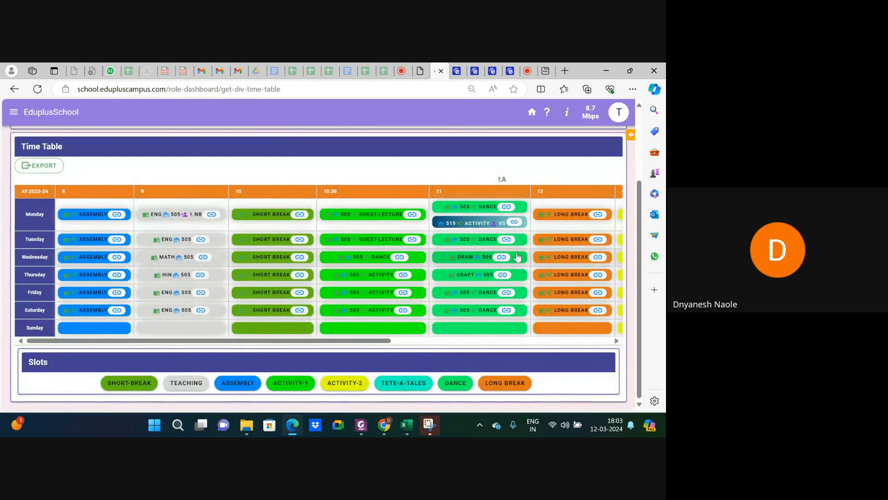
{"action": "scroll", "coordinate": [518, 255], "scroll_direction": "right", "scroll_amount": 7}
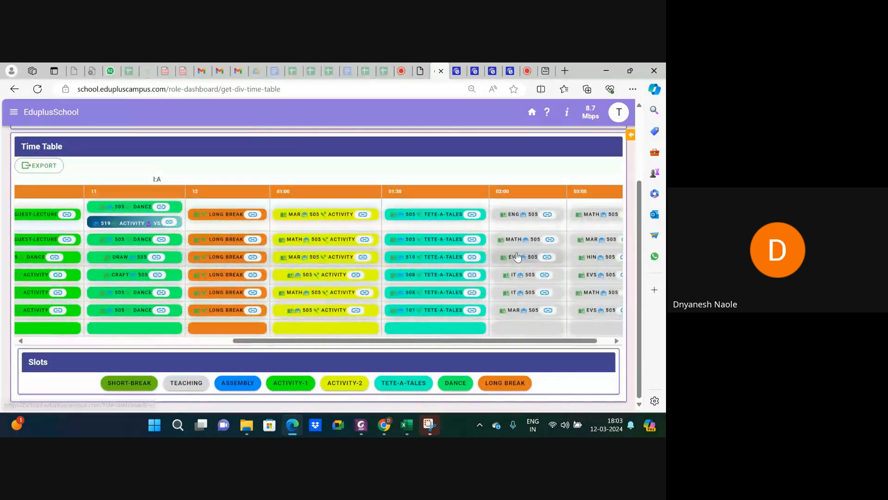
{"action": "scroll", "coordinate": [517, 256], "scroll_direction": "left", "scroll_amount": 7}
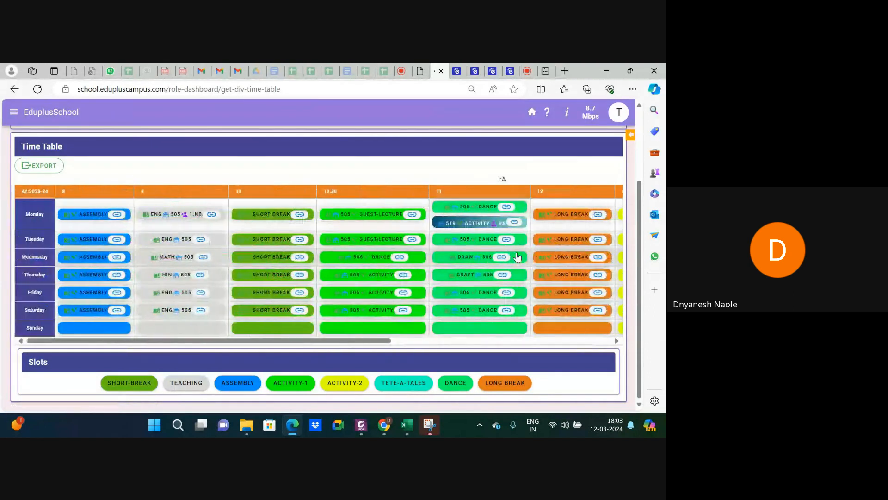
{"action": "scroll", "coordinate": [516, 257], "scroll_direction": "up", "scroll_amount": 3}
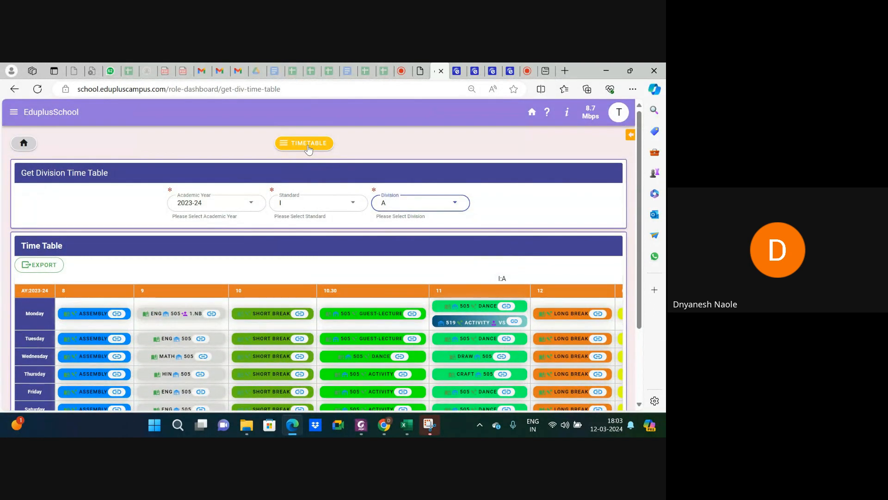
- On the Faculty TT page, display the first listed faculty member's 2023-24 time table for stream Foundational(Gr-1&2) in View-1 and examine all days
{"action": "left_click", "coordinate": [309, 143]}
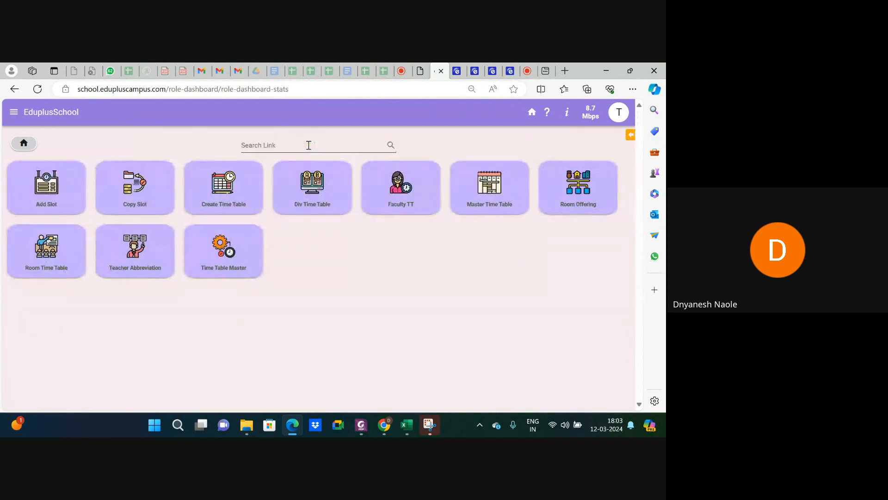
{"action": "left_click", "coordinate": [398, 200]}
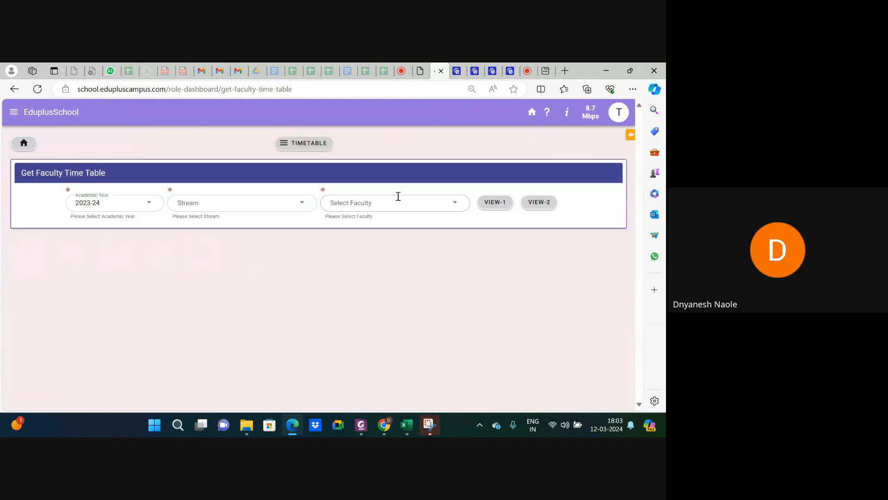
{"action": "left_click", "coordinate": [214, 201]}
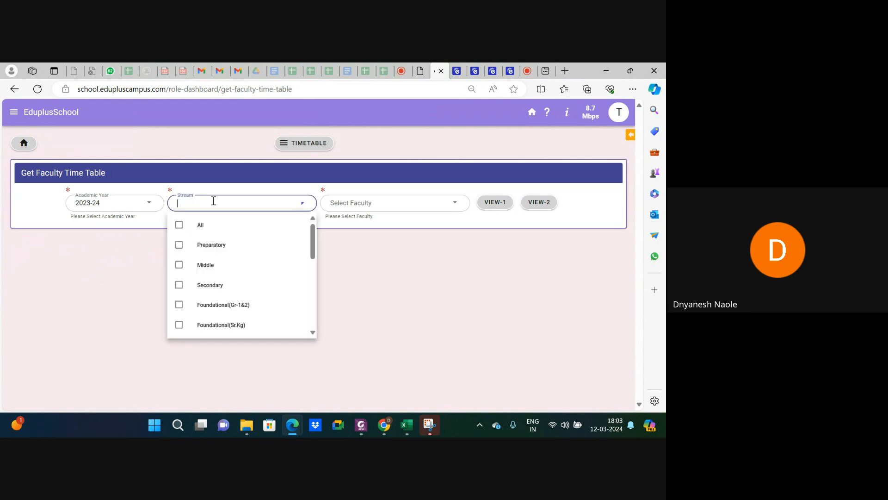
{"action": "left_click", "coordinate": [230, 306]}
{"action": "left_click", "coordinate": [359, 202]}
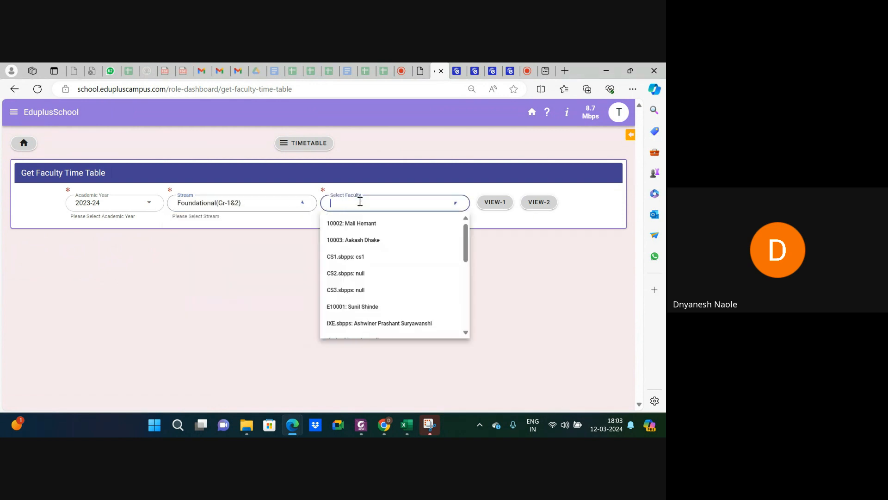
{"action": "left_click", "coordinate": [366, 226]}
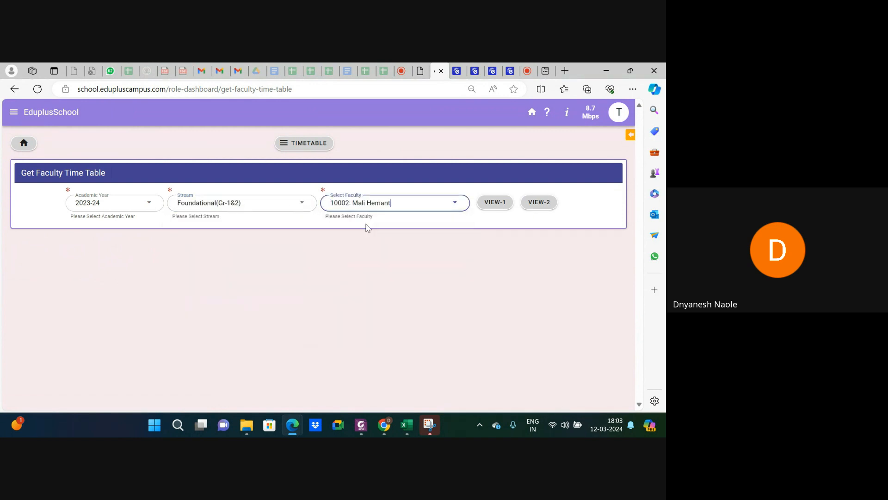
{"action": "left_click", "coordinate": [493, 205]}
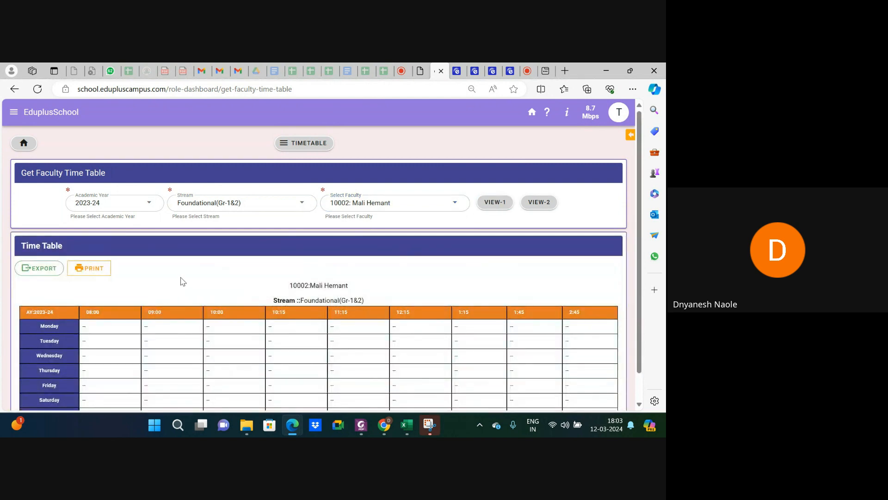
{"action": "scroll", "coordinate": [182, 280], "scroll_direction": "down", "scroll_amount": 2}
{"action": "scroll", "coordinate": [180, 278], "scroll_direction": "up", "scroll_amount": 1}
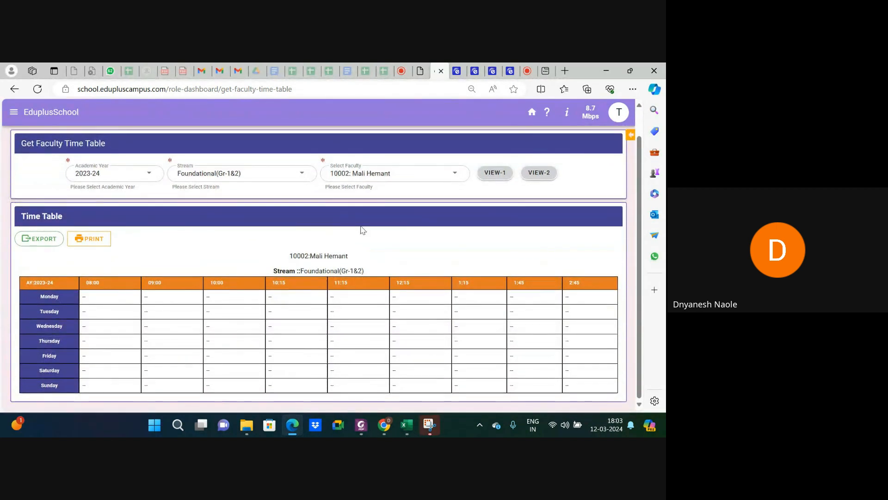
- Display the 2024-25 Foundational(Gr-1&2) time table in View-1 for the faculty member listed just after T1, and examine the weekly slots
{"action": "left_click", "coordinate": [401, 175]}
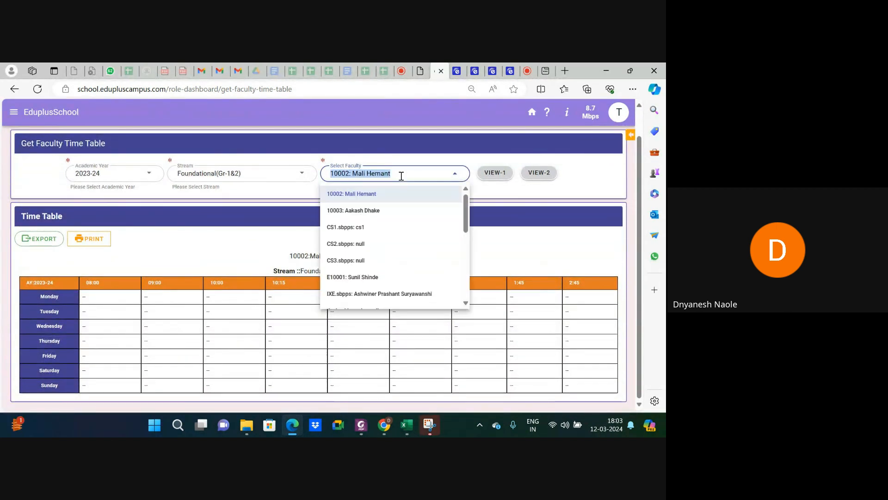
{"action": "left_click", "coordinate": [117, 173]}
{"action": "scroll", "coordinate": [106, 283], "scroll_direction": "down", "scroll_amount": 3}
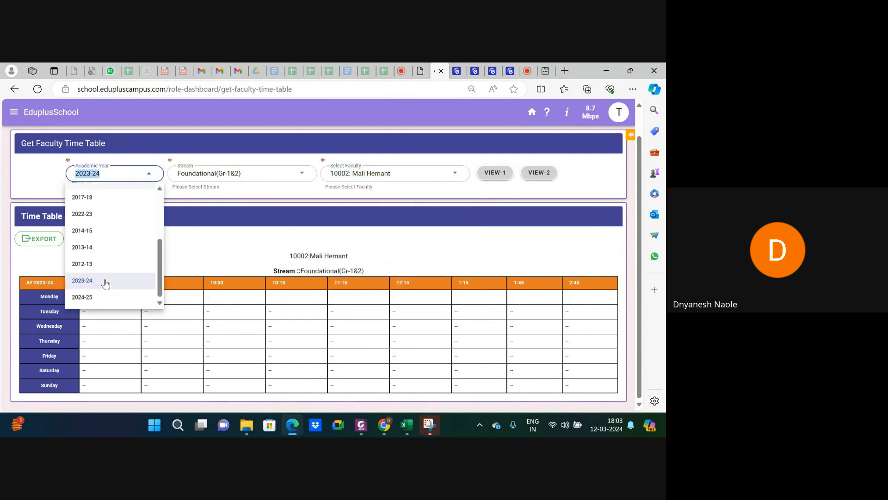
{"action": "left_click", "coordinate": [95, 299]}
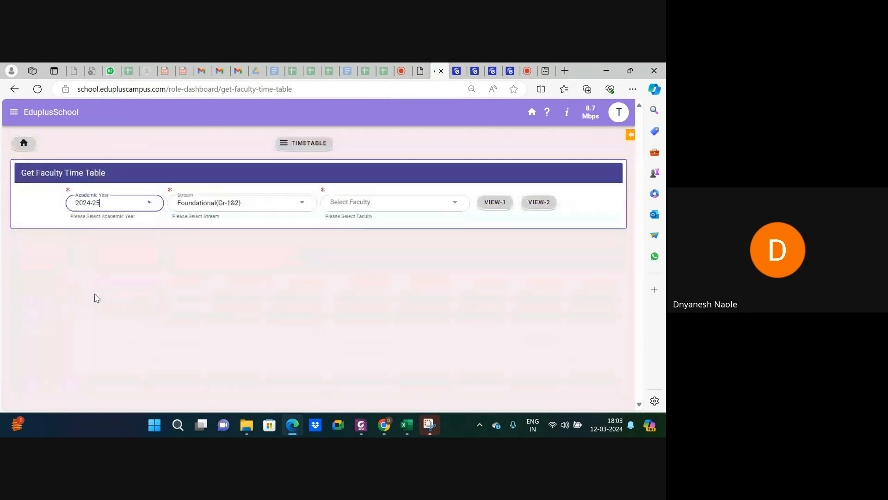
{"action": "left_click", "coordinate": [345, 202]}
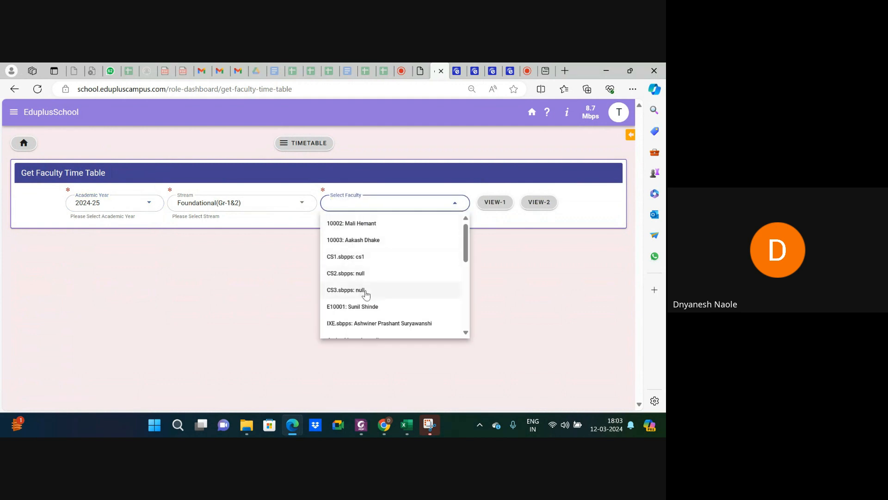
{"action": "scroll", "coordinate": [366, 268], "scroll_direction": "down", "scroll_amount": 2}
{"action": "scroll", "coordinate": [365, 269], "scroll_direction": "down", "scroll_amount": 1}
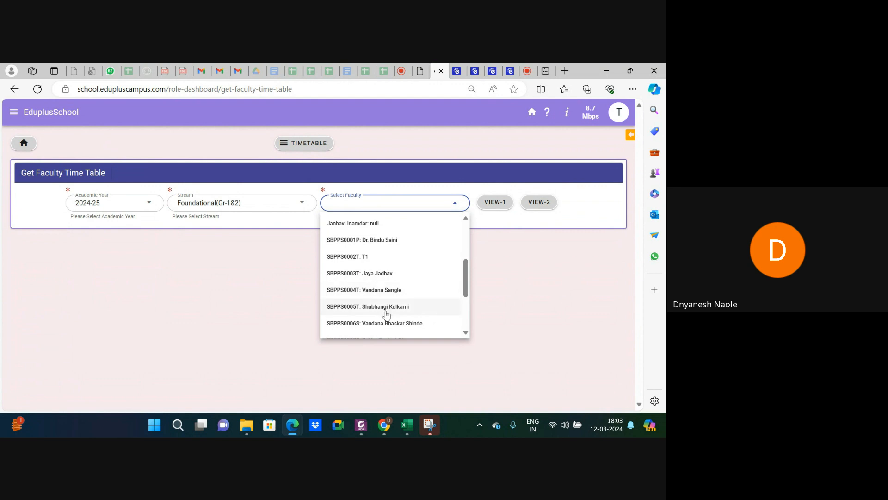
{"action": "left_click", "coordinate": [381, 274]}
{"action": "left_click", "coordinate": [500, 205]}
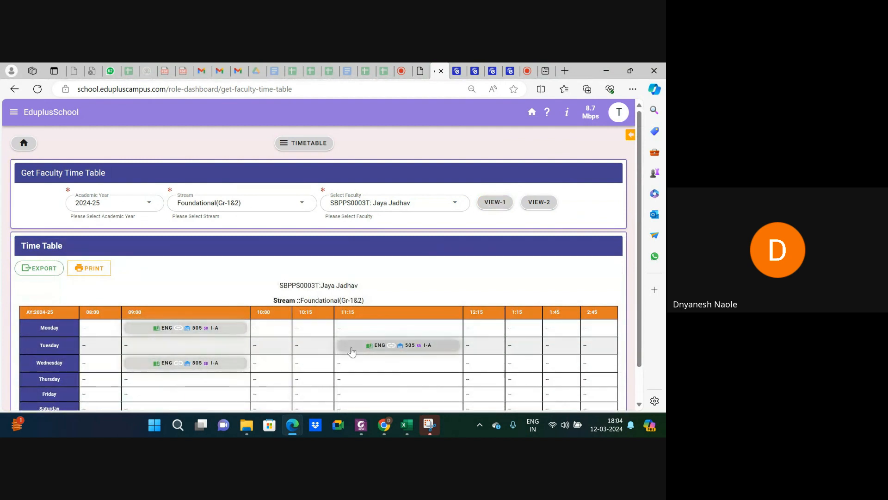
{"action": "scroll", "coordinate": [229, 342], "scroll_direction": "down", "scroll_amount": 1}
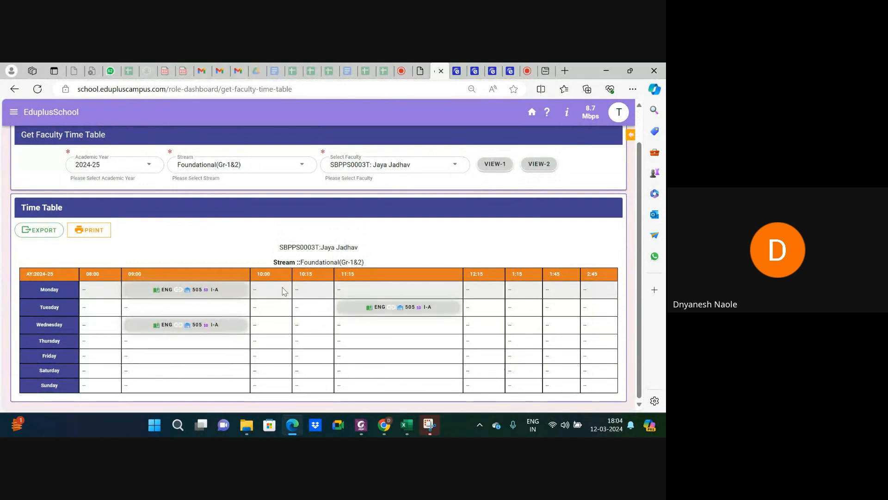
{"action": "scroll", "coordinate": [284, 291], "scroll_direction": "up", "scroll_amount": 1}
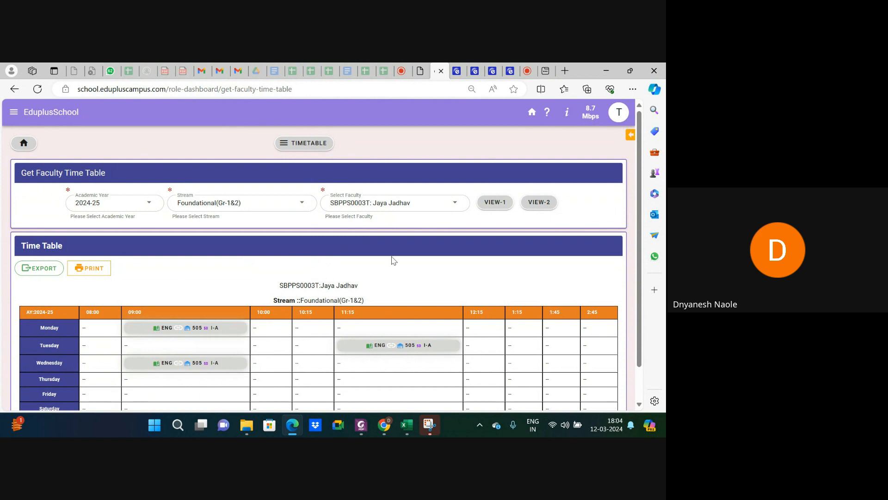
- Show the same faculty member's 2024-25 time table in View-2 and examine each day's subject, time, room and division entries
{"action": "left_click", "coordinate": [539, 208]}
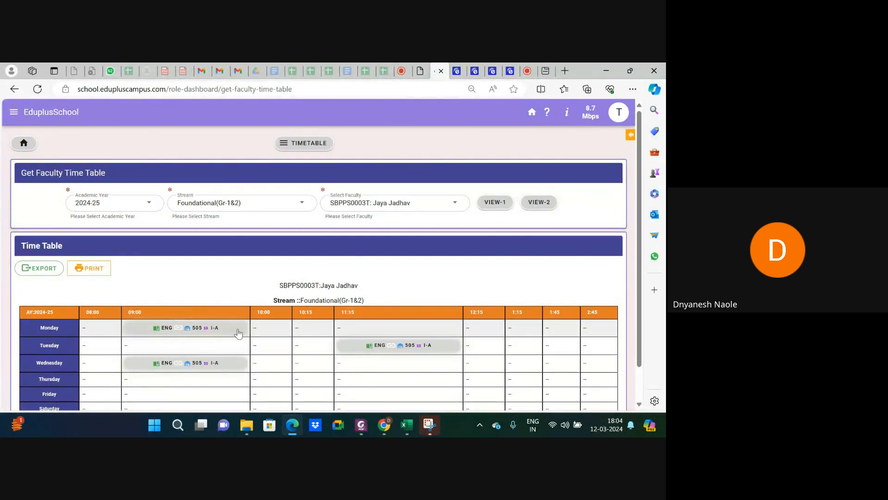
{"action": "left_click", "coordinate": [536, 209]}
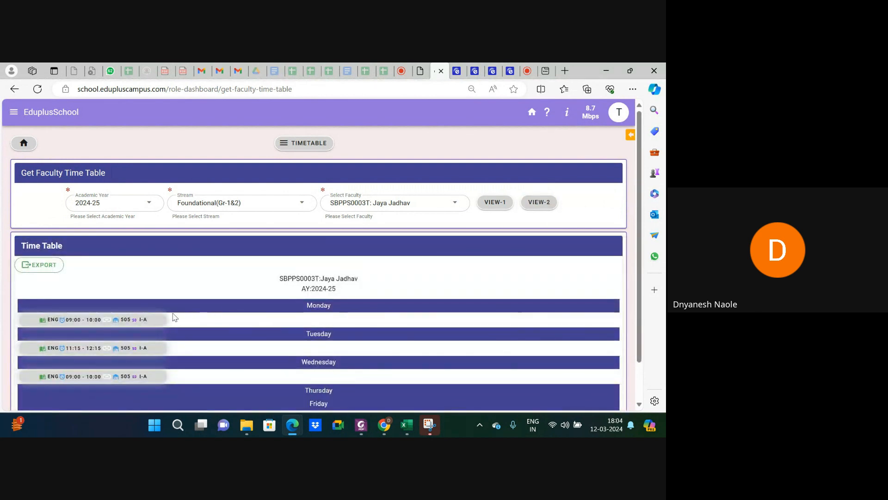
{"action": "scroll", "coordinate": [173, 315], "scroll_direction": "down", "scroll_amount": 2}
{"action": "scroll", "coordinate": [49, 277], "scroll_direction": "up", "scroll_amount": 4}
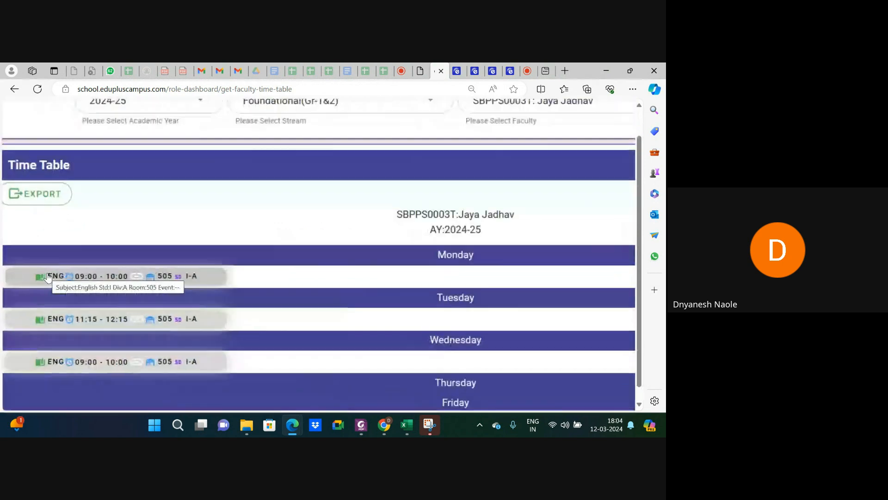
{"action": "mouse_move", "coordinate": [65, 280]}
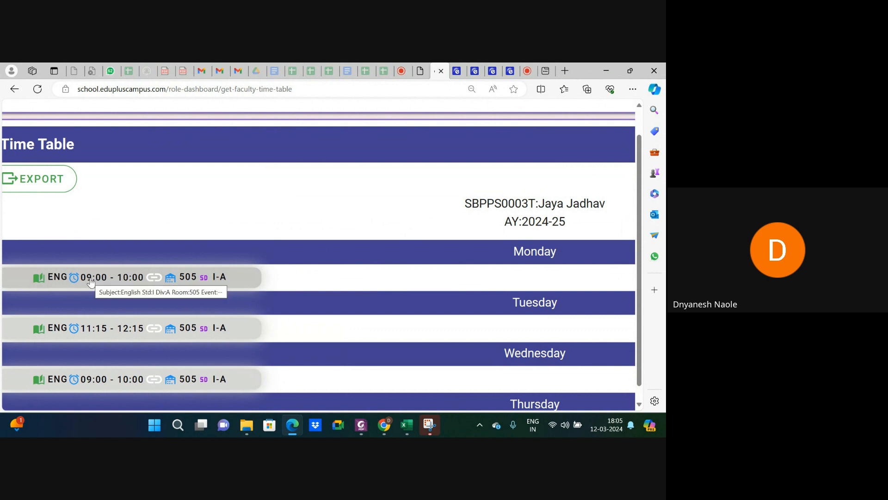
{"action": "scroll", "coordinate": [120, 281], "scroll_direction": "down", "scroll_amount": 1}
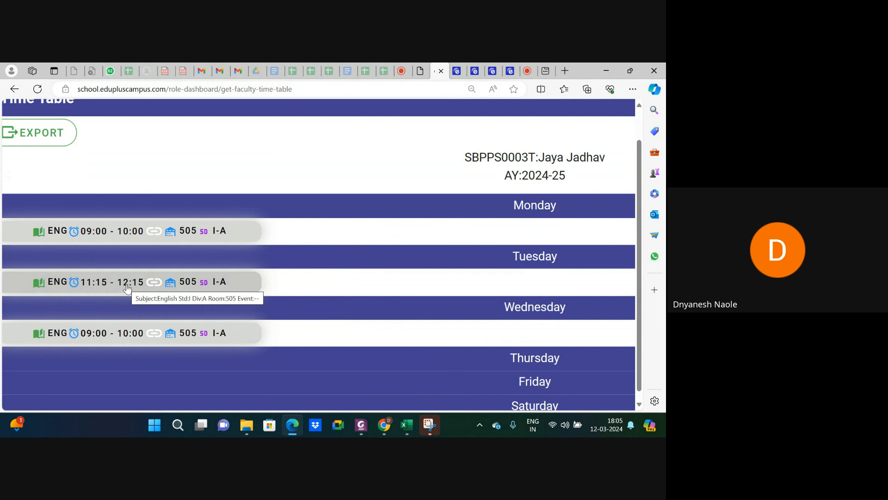
{"action": "scroll", "coordinate": [128, 289], "scroll_direction": "down", "scroll_amount": 5}
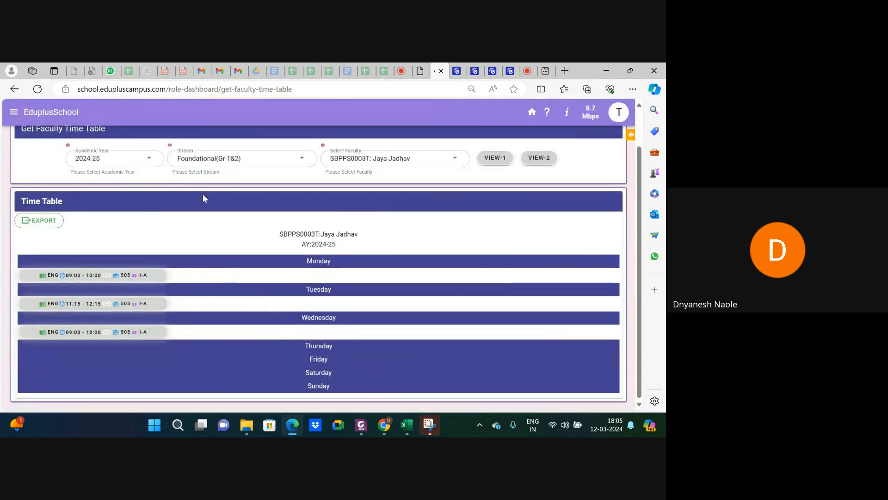
- Try to display the same faculty member's 2023-24 time table in View-2 for stream Foundational(Gr-1&2)
{"action": "left_click", "coordinate": [134, 158]}
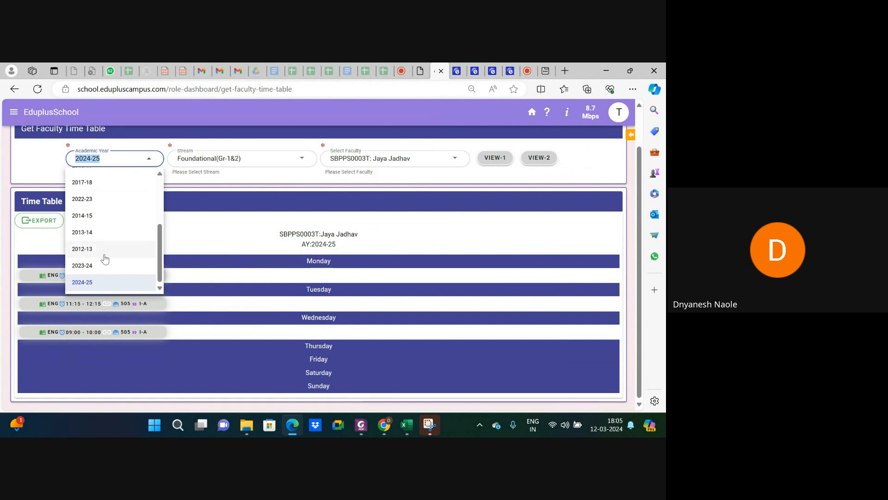
{"action": "left_click", "coordinate": [107, 265]}
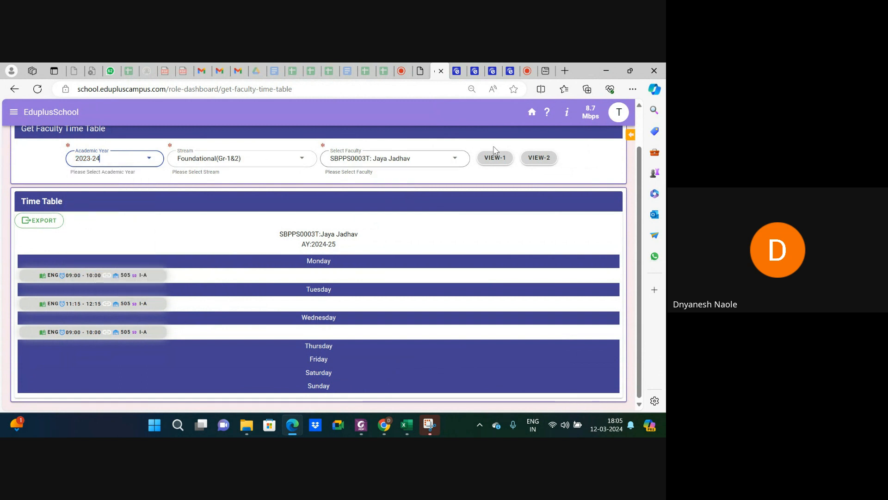
{"action": "left_click", "coordinate": [546, 163]}
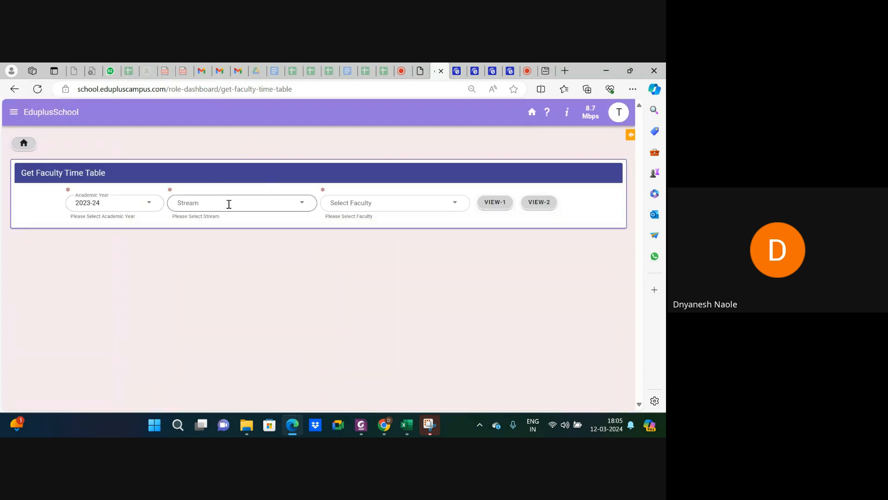
- Display the 2023-24 time table across all streams in View-2 for the faculty member listed just after T1
{"action": "left_click", "coordinate": [228, 204]}
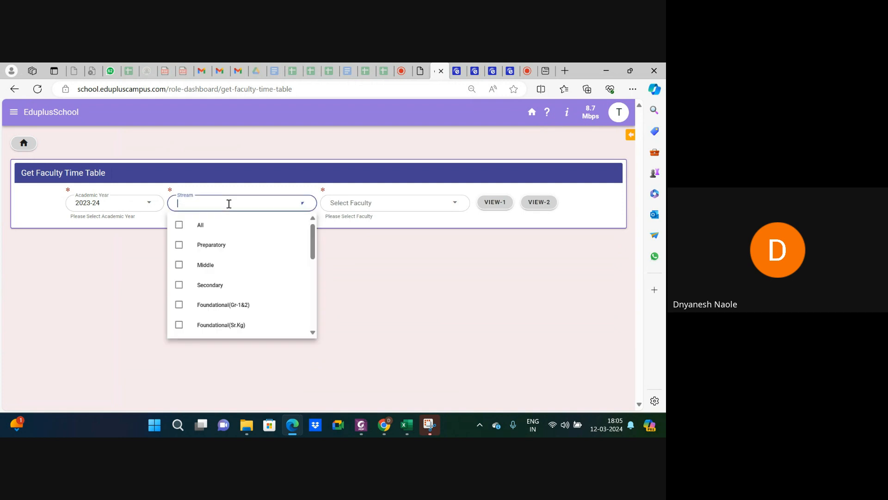
{"action": "left_click", "coordinate": [205, 233]}
{"action": "left_click", "coordinate": [393, 201]}
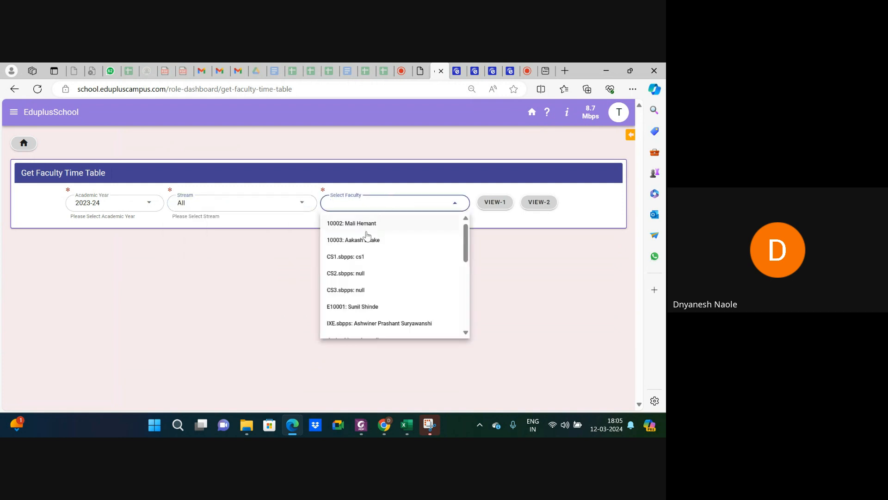
{"action": "scroll", "coordinate": [380, 293], "scroll_direction": "down", "scroll_amount": 1}
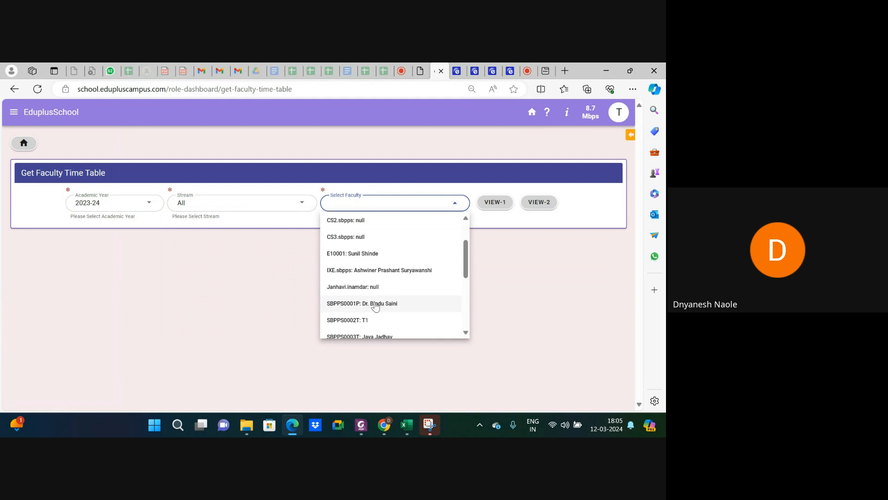
{"action": "scroll", "coordinate": [375, 306], "scroll_direction": "down", "scroll_amount": 2}
{"action": "left_click", "coordinate": [387, 260]}
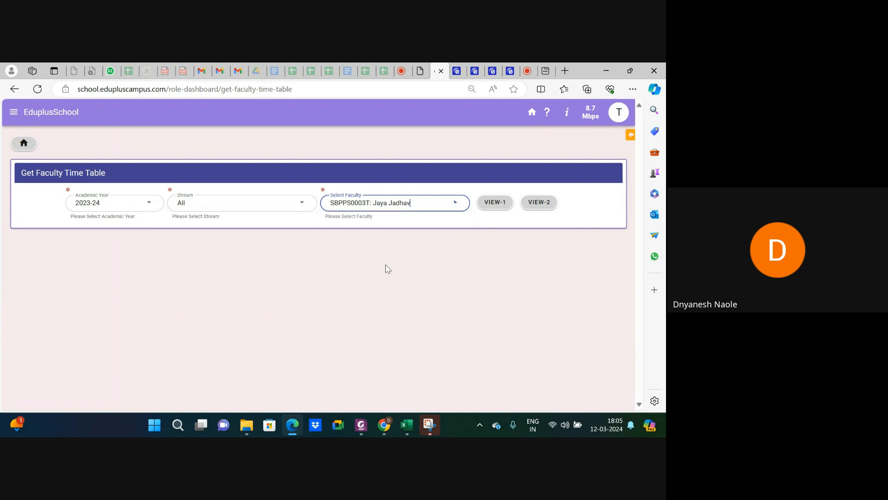
{"action": "left_click", "coordinate": [538, 203]}
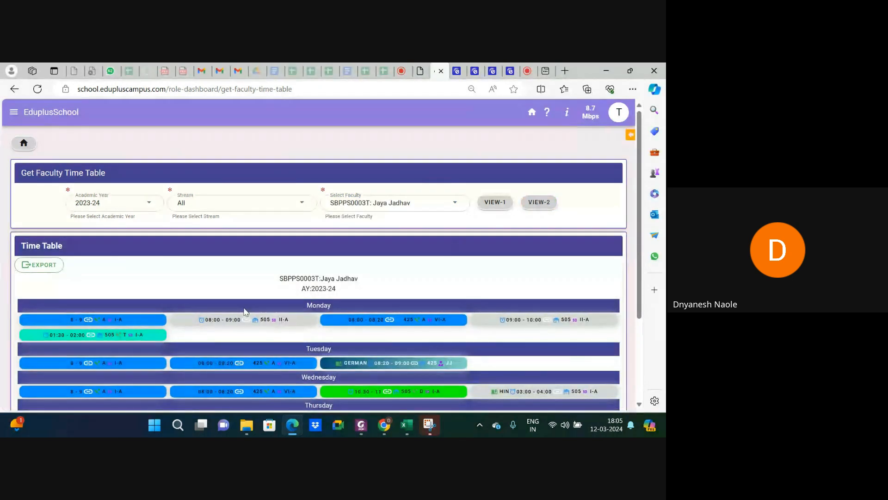
- Examine Monday's slots in the faculty time table, checking the standard, division, room and event details of each entry
{"action": "scroll", "coordinate": [166, 282], "scroll_direction": "down", "scroll_amount": 1}
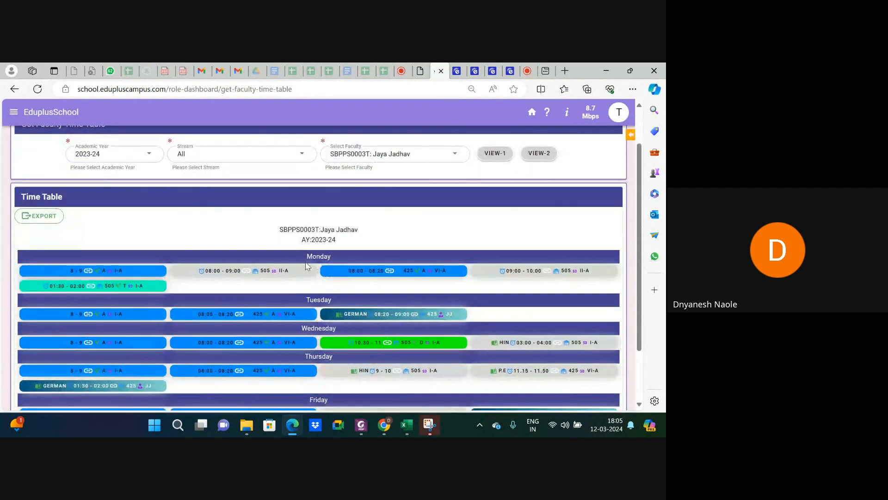
{"action": "scroll", "coordinate": [81, 277], "scroll_direction": "up", "scroll_amount": 5, "text": "ctrl"}
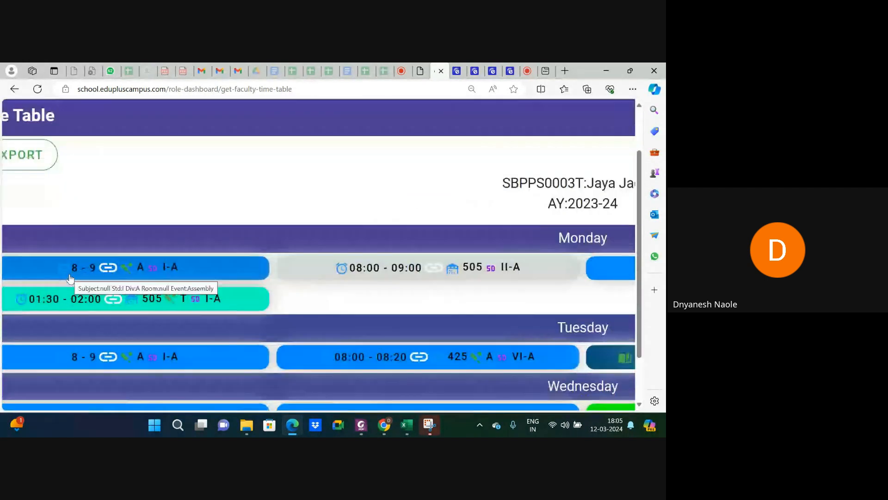
{"action": "mouse_move", "coordinate": [141, 275]}
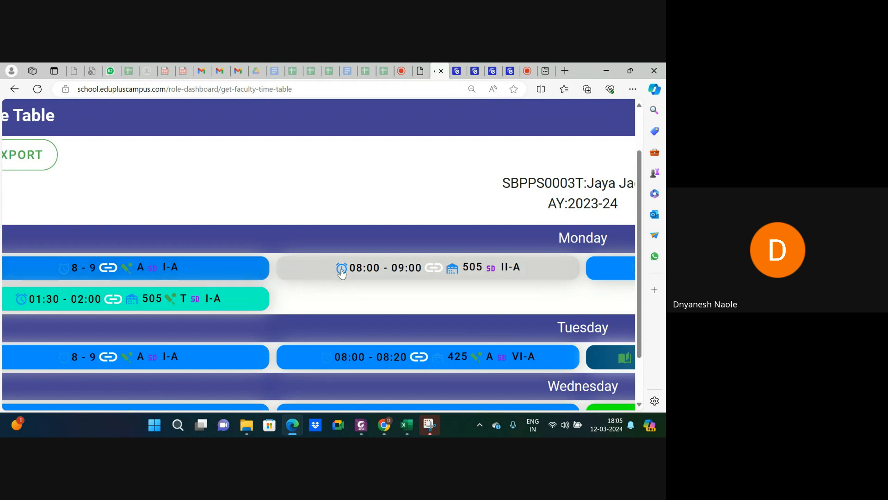
{"action": "mouse_move", "coordinate": [370, 272]}
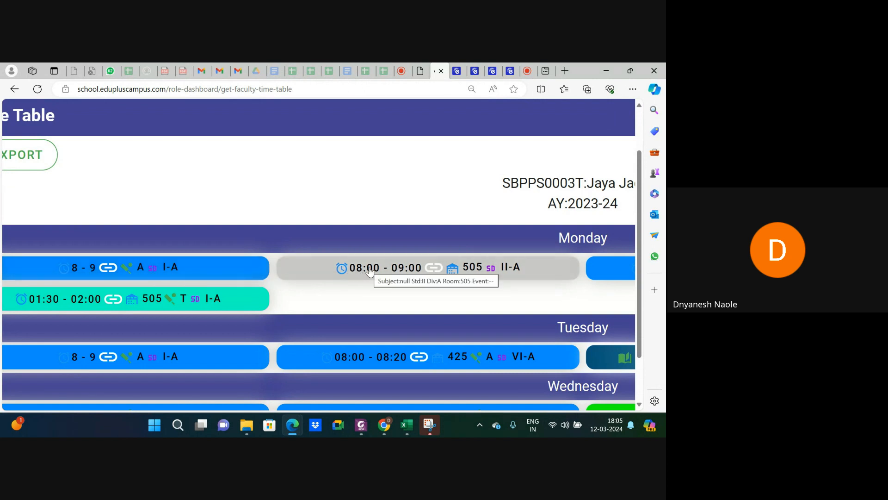
{"action": "scroll", "coordinate": [370, 272], "scroll_direction": "down", "scroll_amount": 4}
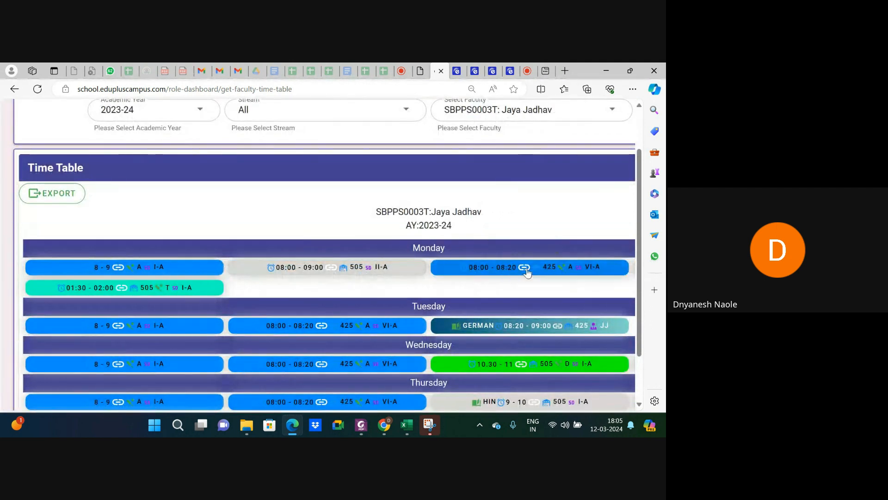
{"action": "mouse_move", "coordinate": [561, 271]}
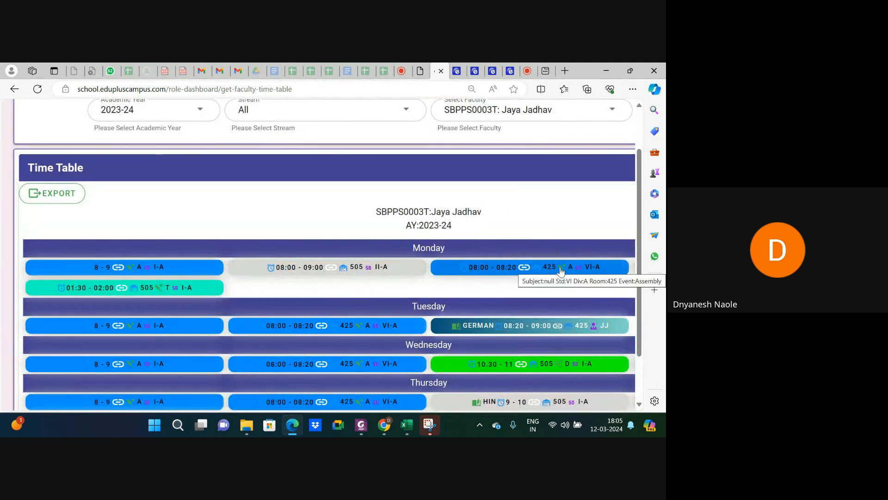
- Examine the details of Monday's 01:30 - 02:00 slot and Tuesday's 08:00 - 08:20 slot in the faculty time table
{"action": "mouse_move", "coordinate": [103, 293]}
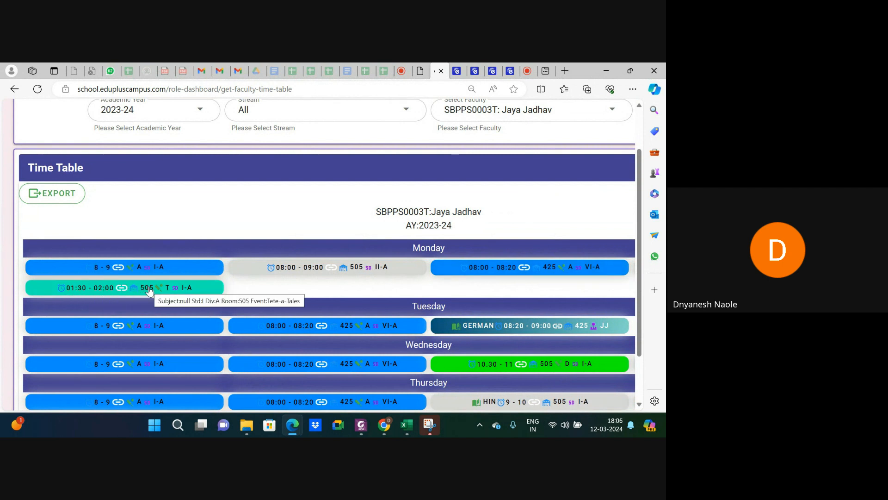
{"action": "mouse_move", "coordinate": [185, 290]}
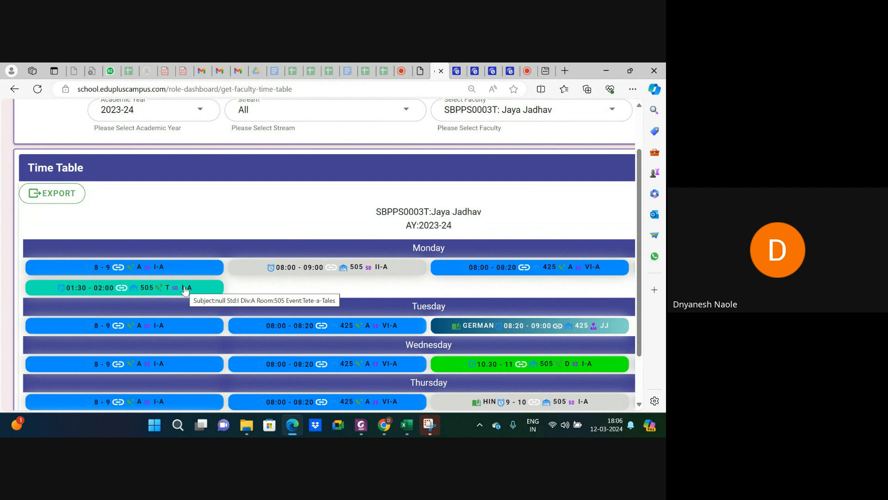
{"action": "scroll", "coordinate": [185, 289], "scroll_direction": "down", "scroll_amount": 1}
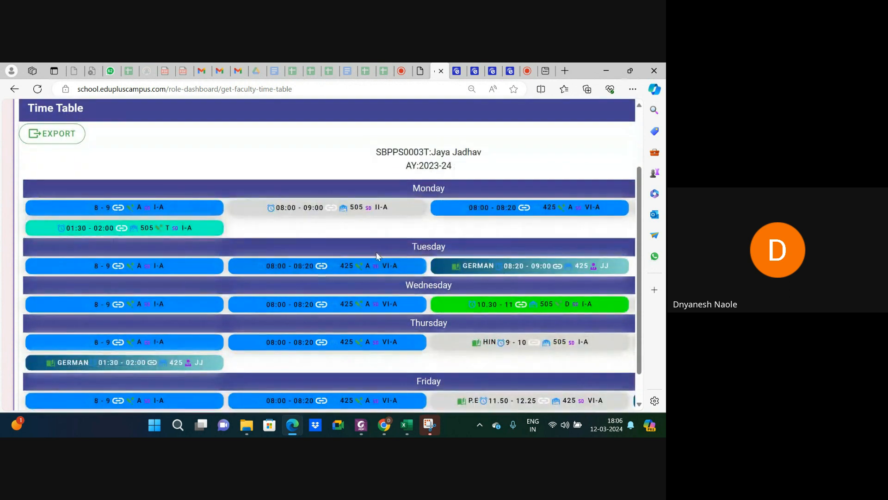
{"action": "mouse_move", "coordinate": [287, 273]}
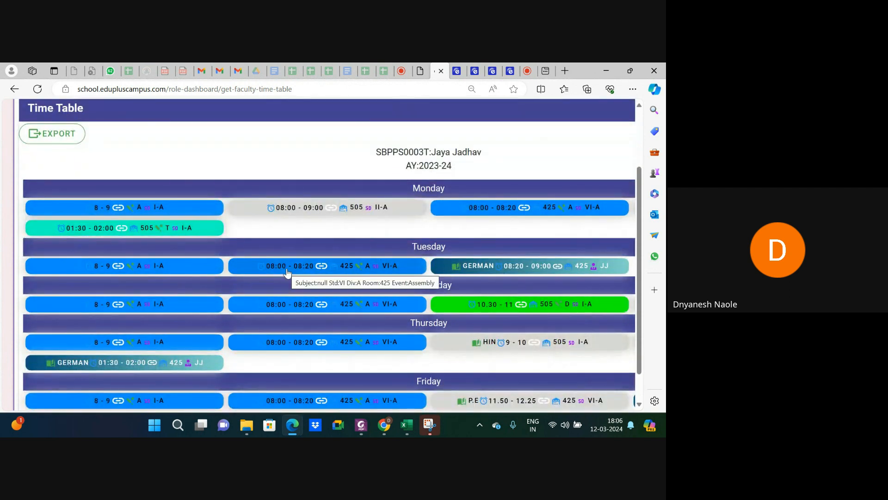
- Display the same faculty member's 2023-24 time table across all streams in View-1
{"action": "key", "text": "ctrl+minus"}
{"action": "key", "text": "ctrl+minus"}
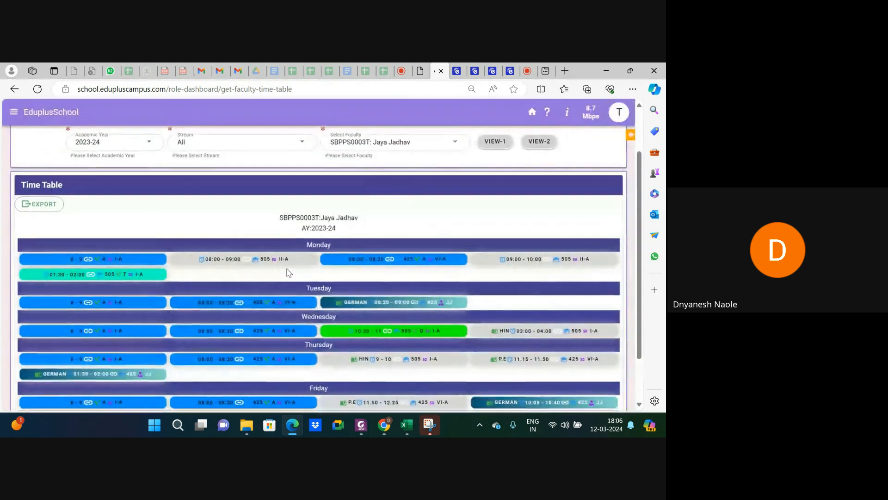
{"action": "left_click", "coordinate": [491, 144]}
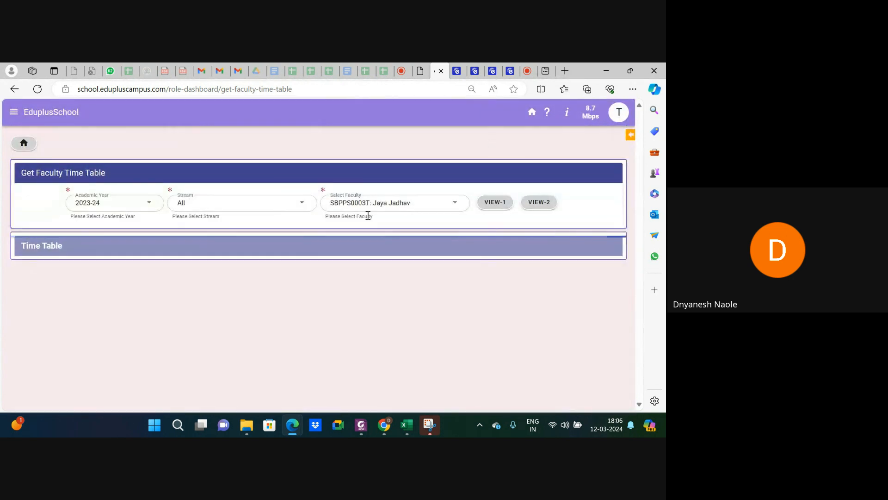
- Examine the separate View-1 time table grids for the Middle, Secondary, Foundational(Gr-1&2), Primary and Pre-primary streams
{"action": "scroll", "coordinate": [250, 298], "scroll_direction": "down", "scroll_amount": 2}
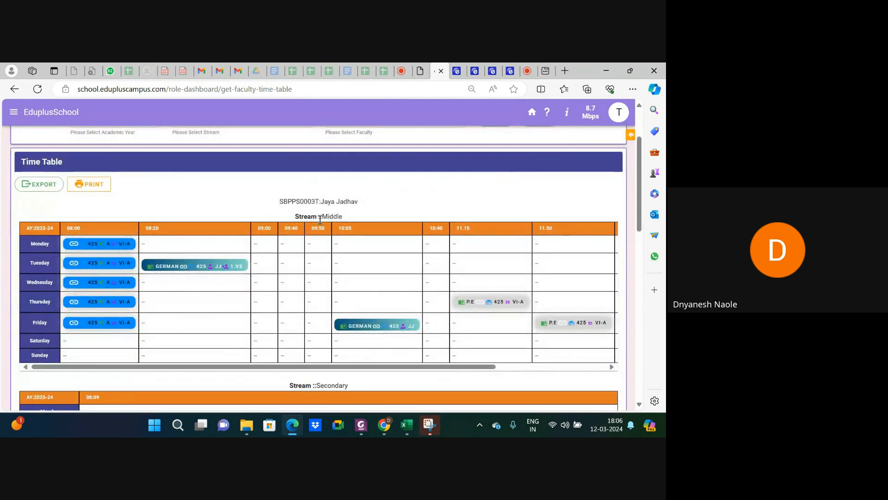
{"action": "scroll", "coordinate": [320, 219], "scroll_direction": "down", "scroll_amount": 6}
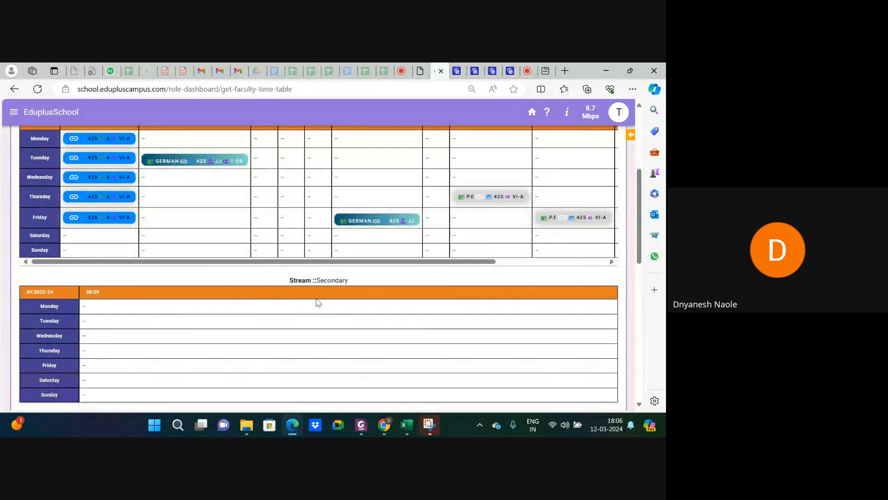
{"action": "scroll", "coordinate": [317, 302], "scroll_direction": "down", "scroll_amount": 1}
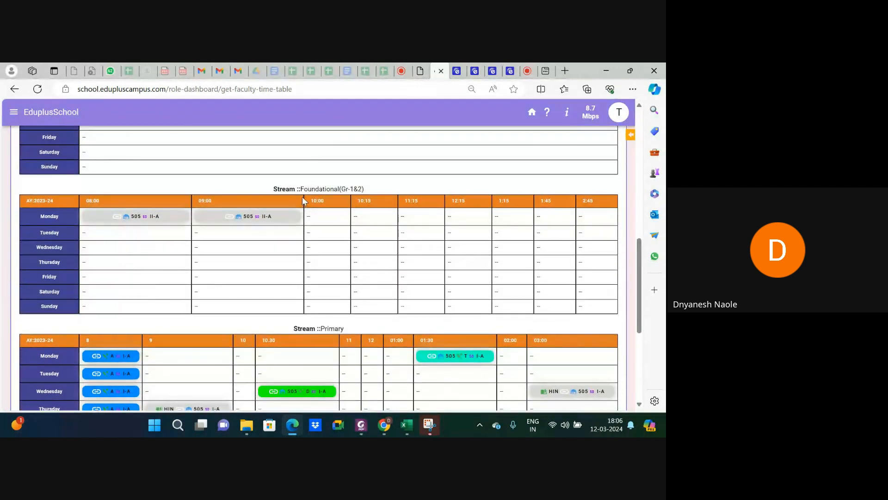
{"action": "left_click_drag", "start_coordinate": [301, 190], "coordinate": [377, 190]}
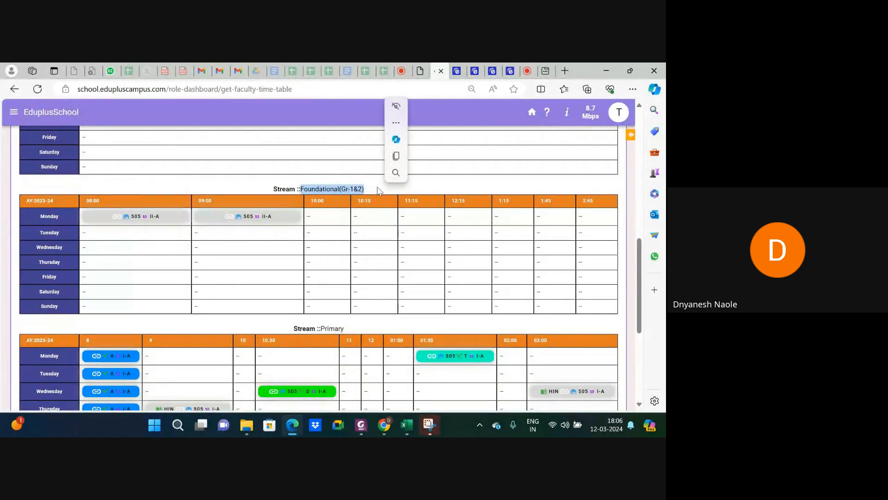
{"action": "scroll", "coordinate": [291, 278], "scroll_direction": "down", "scroll_amount": 1}
{"action": "scroll", "coordinate": [291, 279], "scroll_direction": "down", "scroll_amount": 2}
{"action": "left_click_drag", "start_coordinate": [321, 246], "coordinate": [344, 246]}
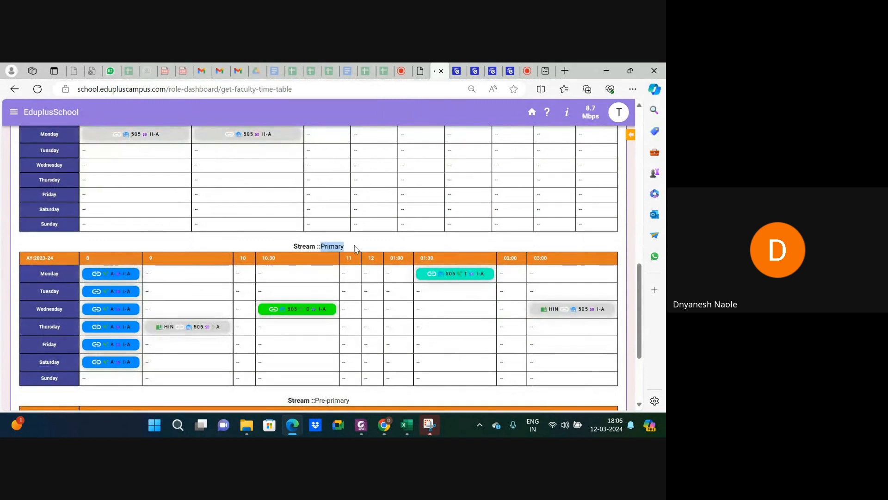
{"action": "scroll", "coordinate": [259, 307], "scroll_direction": "down", "scroll_amount": 3}
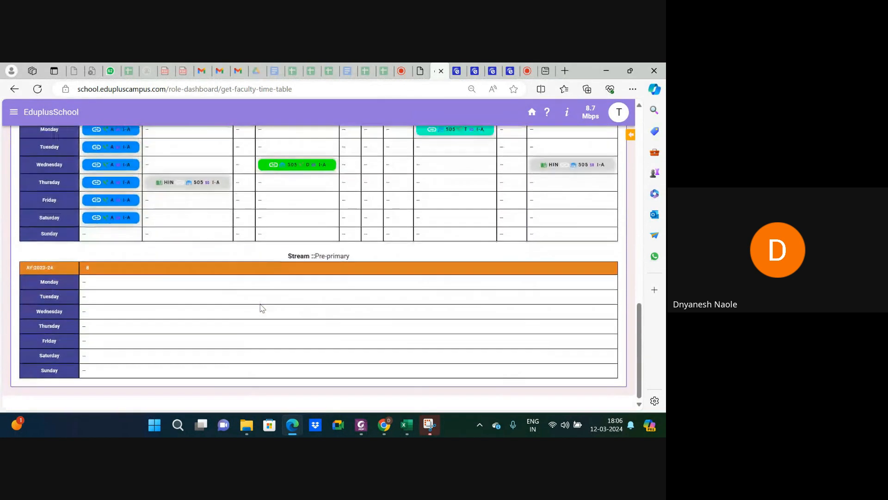
{"action": "scroll", "coordinate": [262, 308], "scroll_direction": "up", "scroll_amount": 5}
{"action": "scroll", "coordinate": [260, 307], "scroll_direction": "up", "scroll_amount": 8}
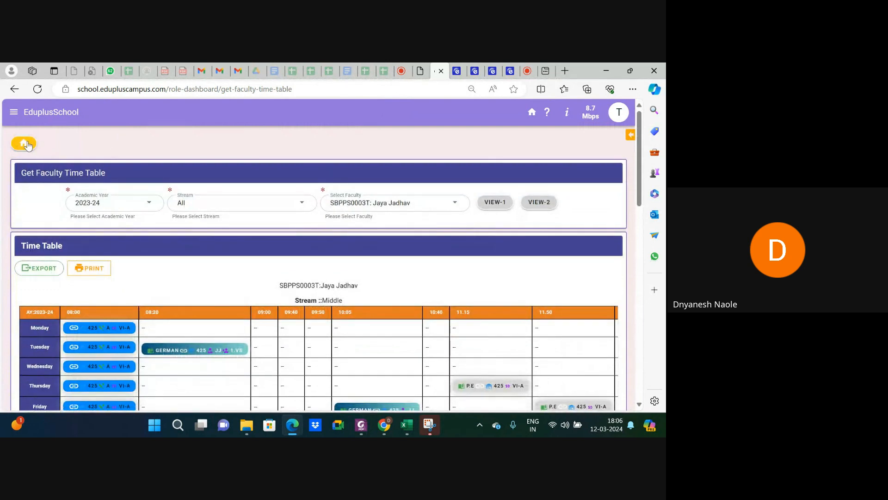
- Open the Room Time Table report from the TimeTable module's admin role
{"action": "left_click", "coordinate": [27, 145]}
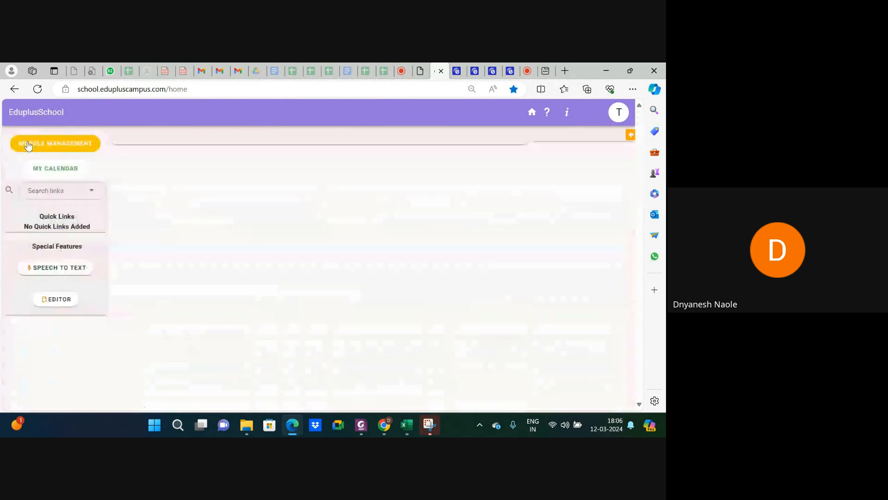
{"action": "scroll", "coordinate": [215, 333], "scroll_direction": "down", "scroll_amount": 3}
{"action": "scroll", "coordinate": [215, 333], "scroll_direction": "down", "scroll_amount": 3}
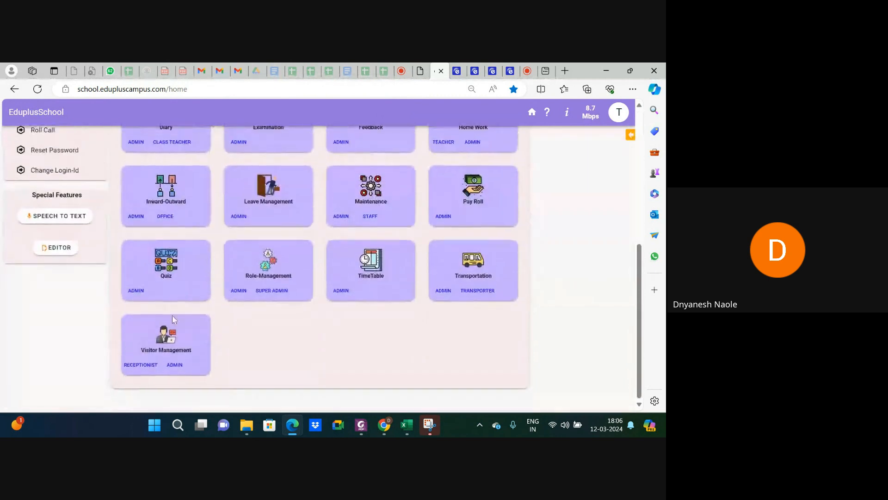
{"action": "left_click", "coordinate": [355, 292]}
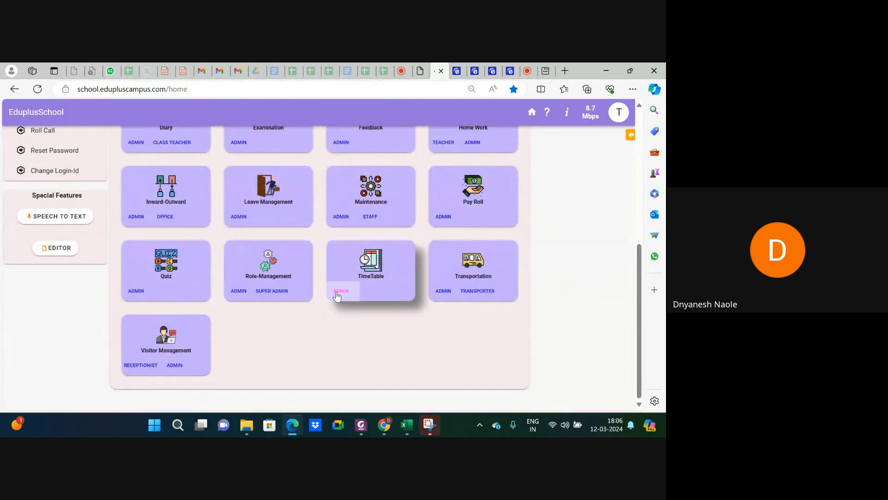
{"action": "left_click", "coordinate": [61, 254]}
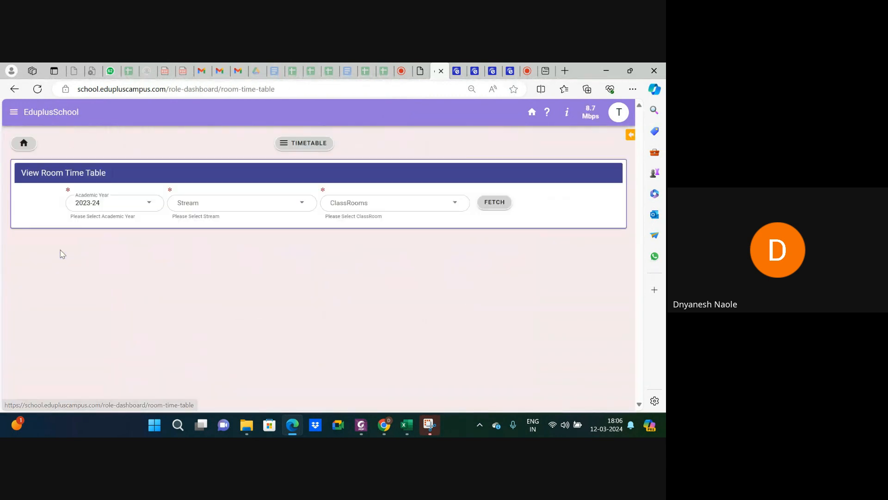
- Fetch the 2023-24 room time table for stream Foundational(Gr-1&2) and classroom 505
{"action": "left_click", "coordinate": [196, 203]}
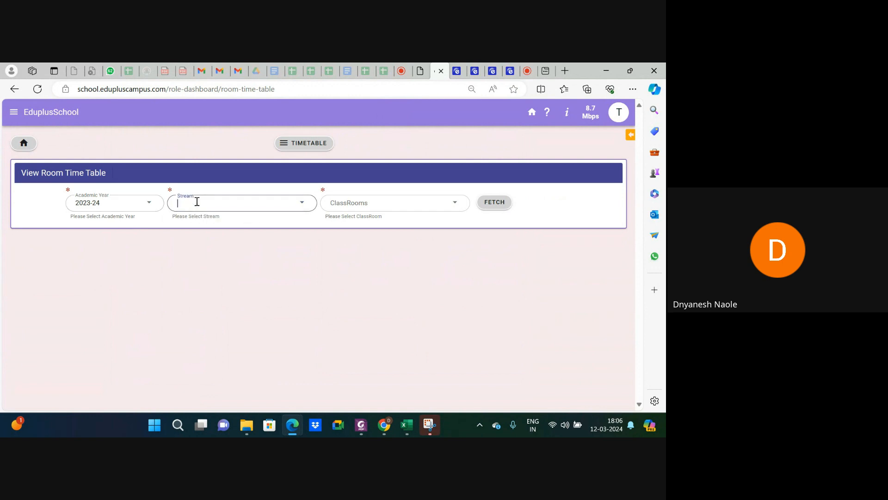
{"action": "left_click", "coordinate": [210, 275]}
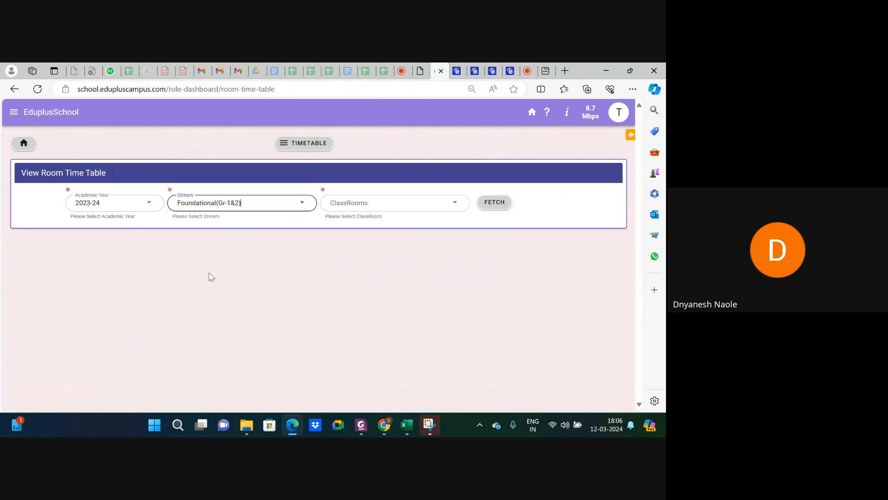
{"action": "left_click", "coordinate": [361, 200]}
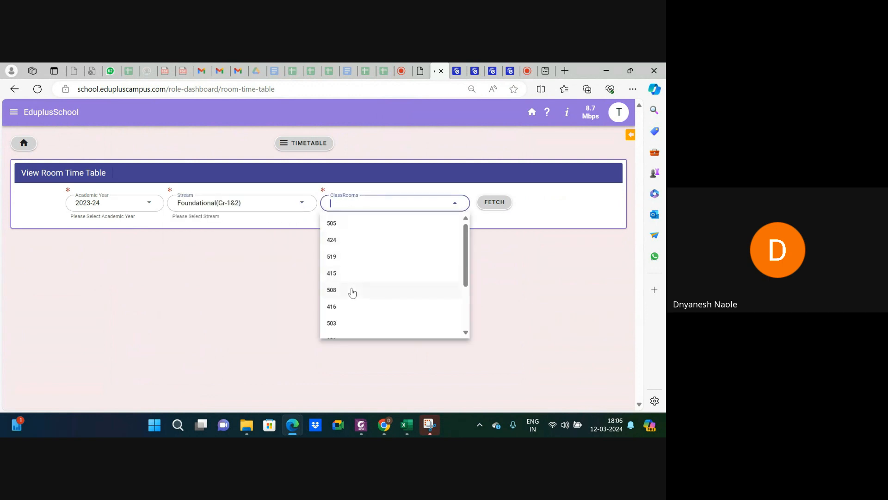
{"action": "scroll", "coordinate": [352, 293], "scroll_direction": "down", "scroll_amount": 2}
{"action": "scroll", "coordinate": [352, 292], "scroll_direction": "up", "scroll_amount": 2}
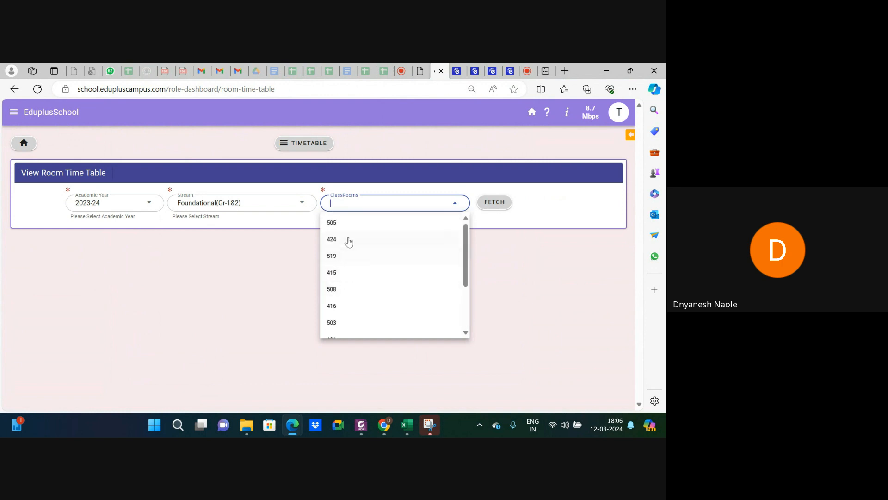
{"action": "left_click", "coordinate": [355, 225]}
{"action": "left_click", "coordinate": [503, 204]}
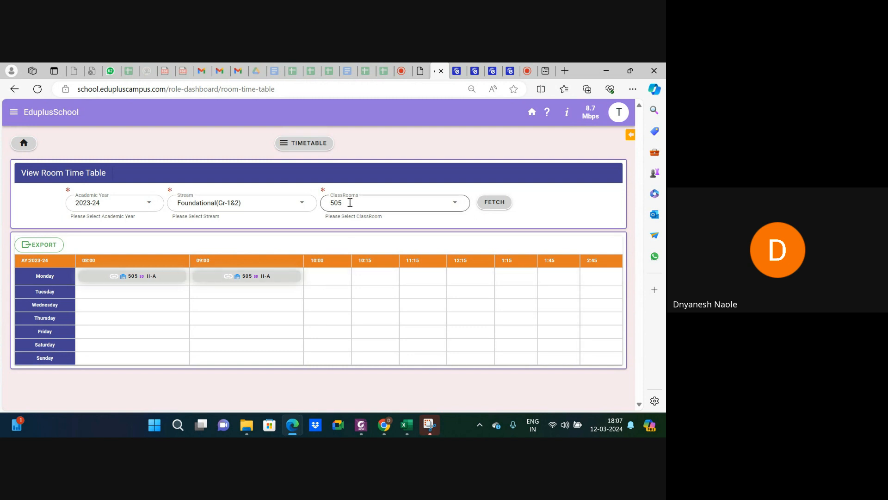
- Leave the TimeTable module for the home page and open the student list on the Map Parent To Student page
{"action": "left_click", "coordinate": [303, 144]}
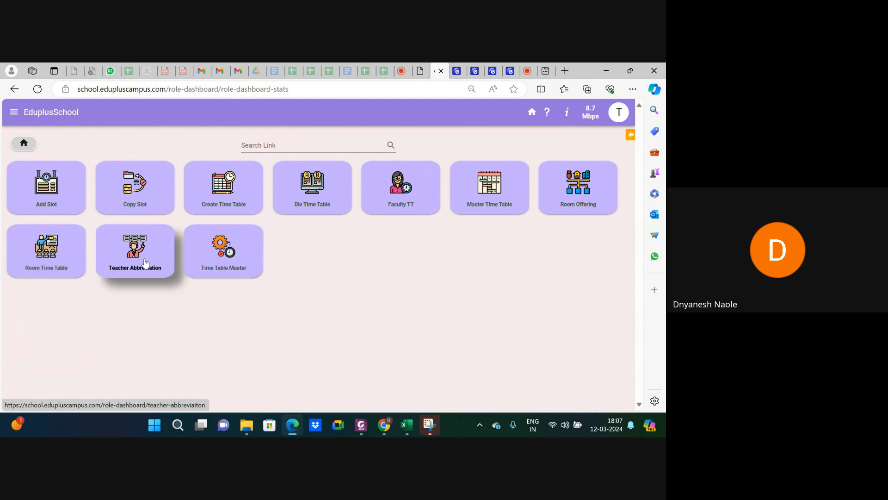
{"action": "left_click", "coordinate": [24, 144]}
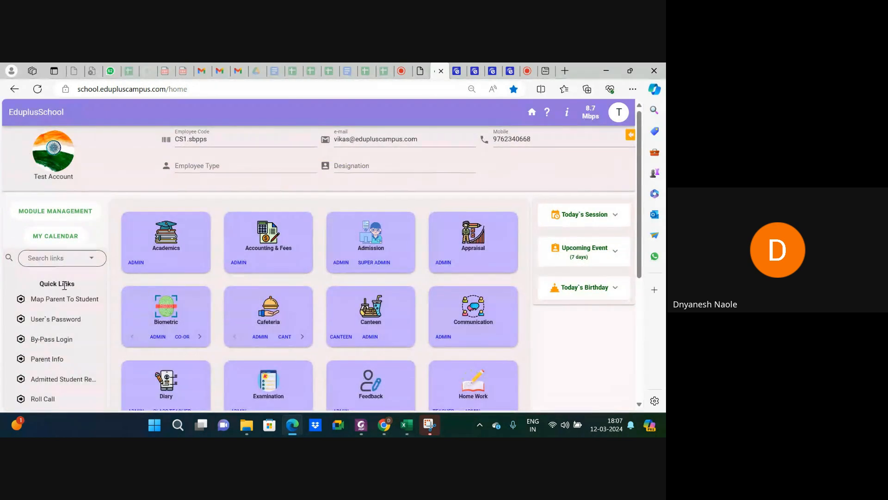
{"action": "left_click", "coordinate": [68, 302]}
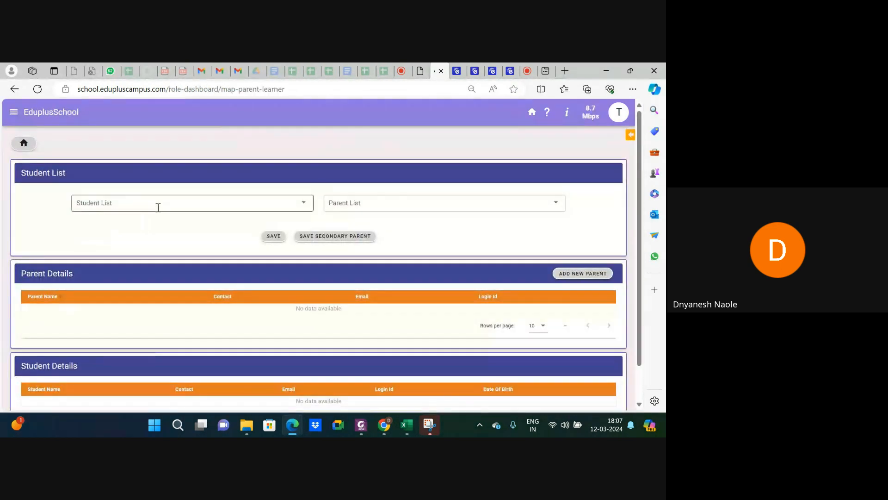
{"action": "left_click", "coordinate": [183, 207]}
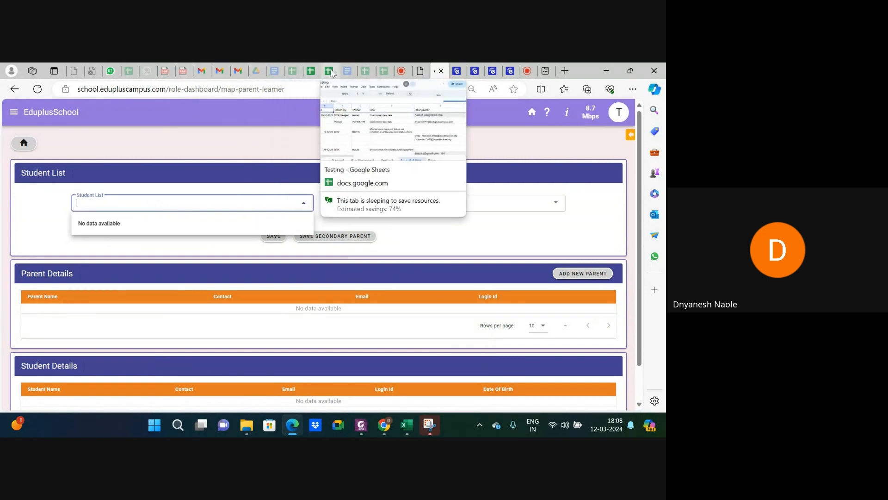
- Switch to the Module Information Sheet in Google Sheets and copy the Homework module's parent login from the Demo_account sheet
{"action": "left_click", "coordinate": [383, 71]}
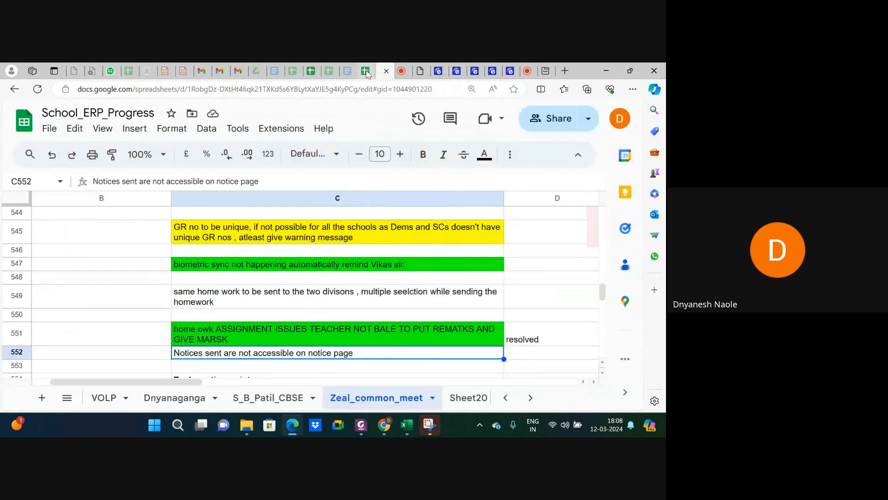
{"action": "left_click", "coordinate": [366, 72]}
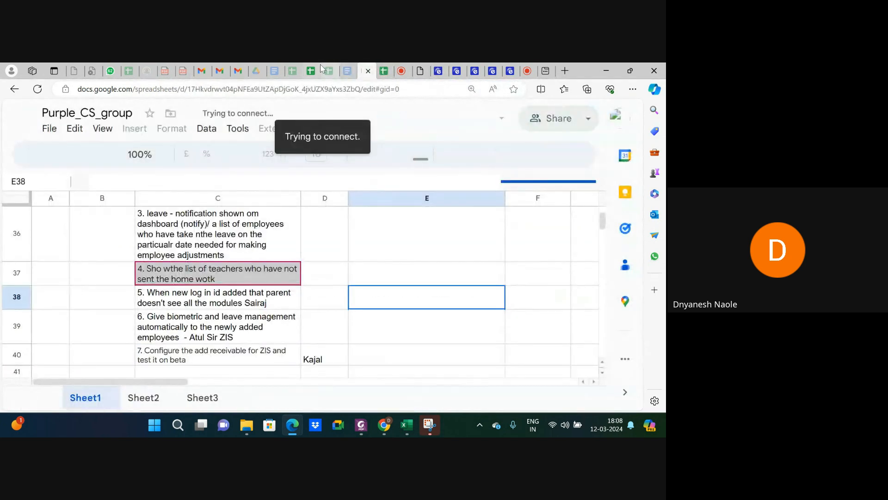
{"action": "left_click", "coordinate": [320, 69]}
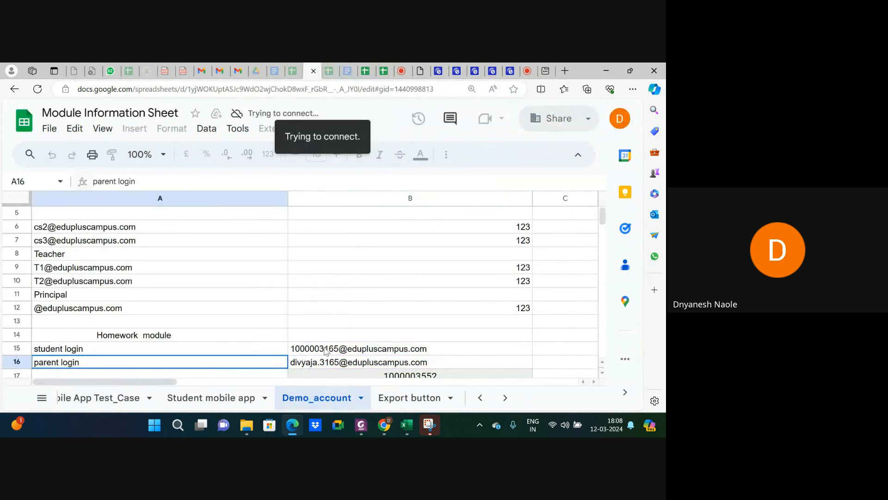
{"action": "left_click", "coordinate": [333, 366]}
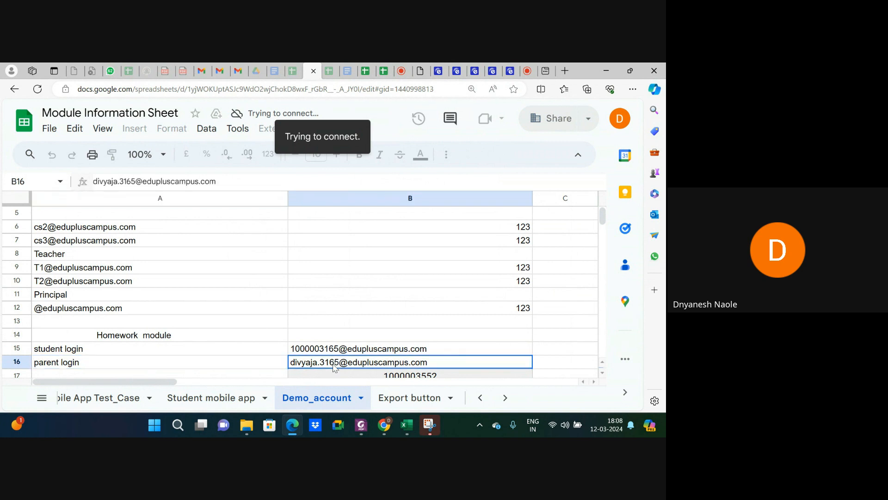
{"action": "key", "text": "ctrl+c"}
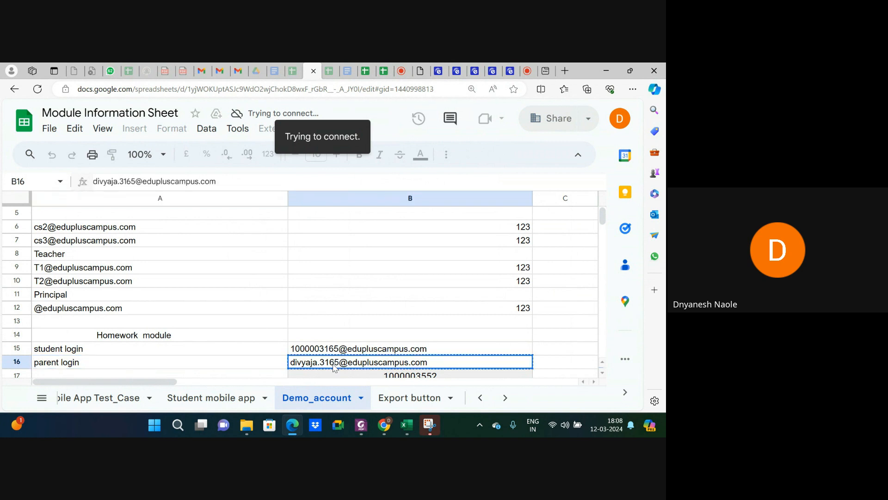
- Return to EduplusSchool, open By-Pass Login from the home page, and bypass-login with the copied parent username
{"action": "left_click", "coordinate": [457, 71]}
{"action": "left_click", "coordinate": [438, 71]}
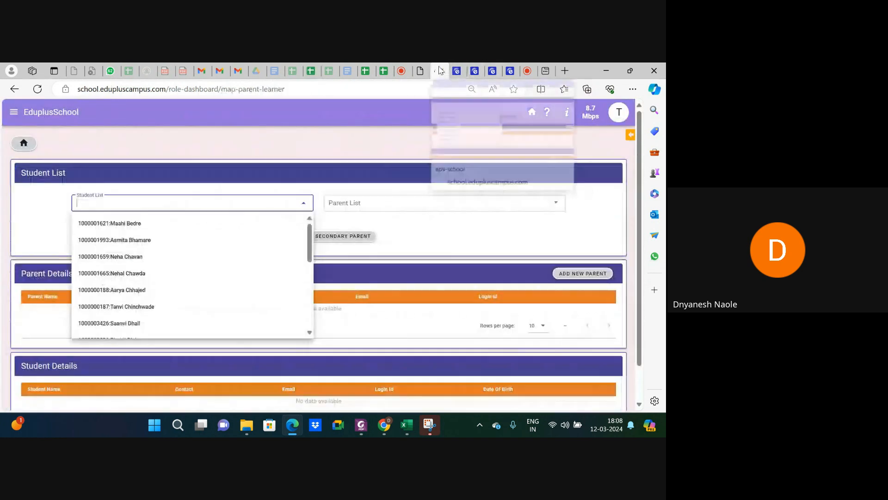
{"action": "left_click", "coordinate": [33, 146]}
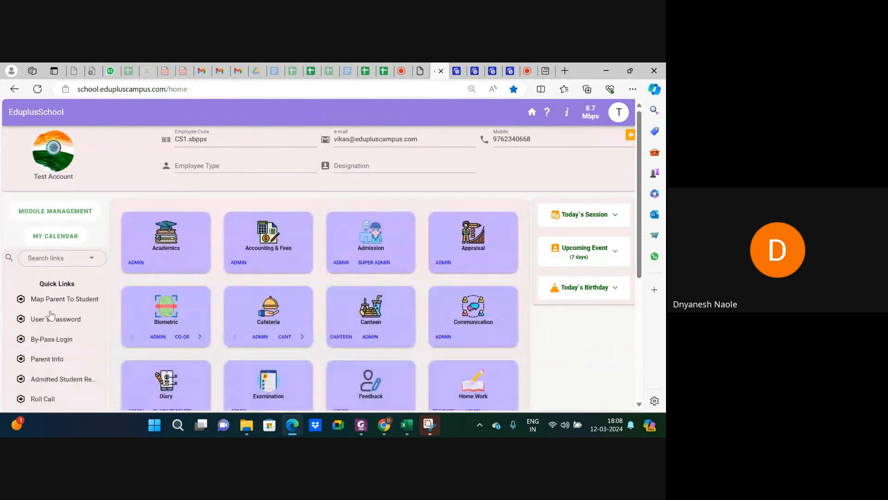
{"action": "left_click", "coordinate": [54, 340]}
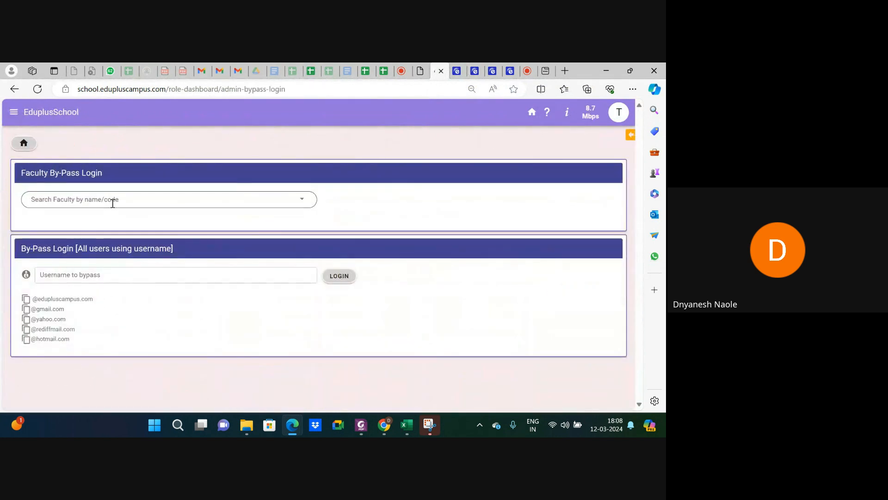
{"action": "left_click", "coordinate": [105, 276]}
{"action": "key", "text": "ctrl+v"}
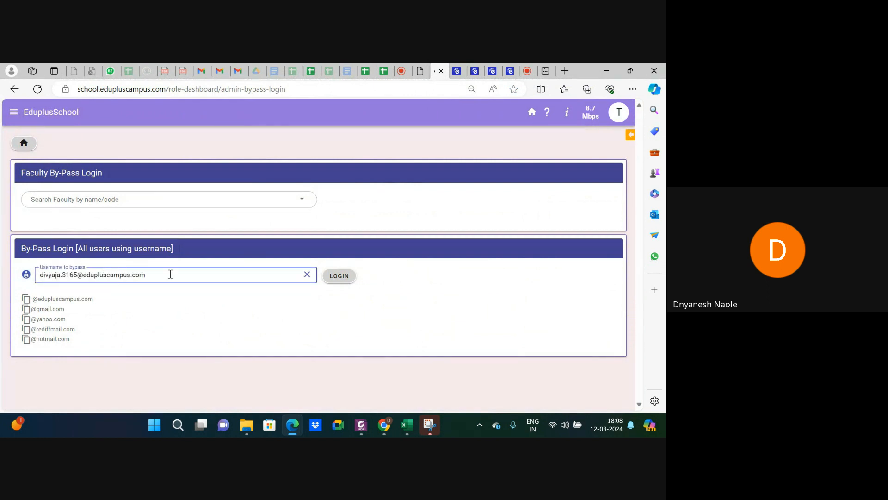
{"action": "left_click", "coordinate": [333, 279]}
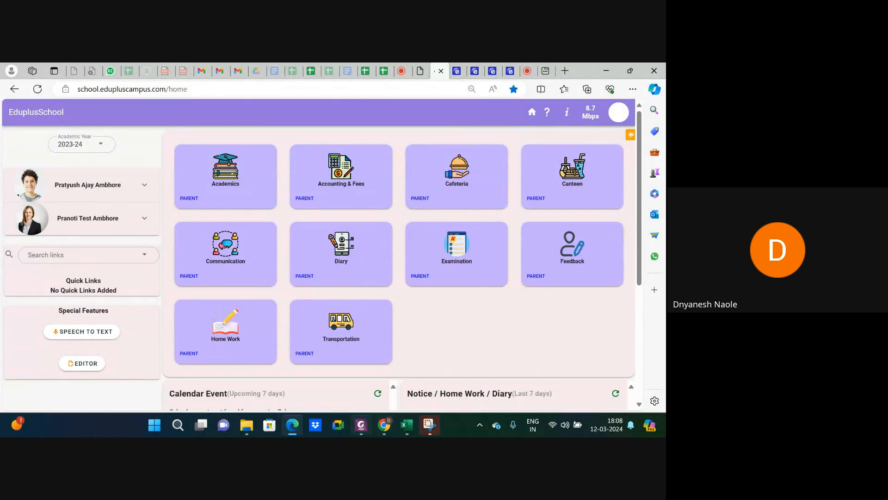
- Switch to Chrome, load school.edupluscampus.com in place of the ChatGPT page, close the other tabs, and log in with the prefilled admin account
{"action": "left_click", "coordinate": [384, 424]}
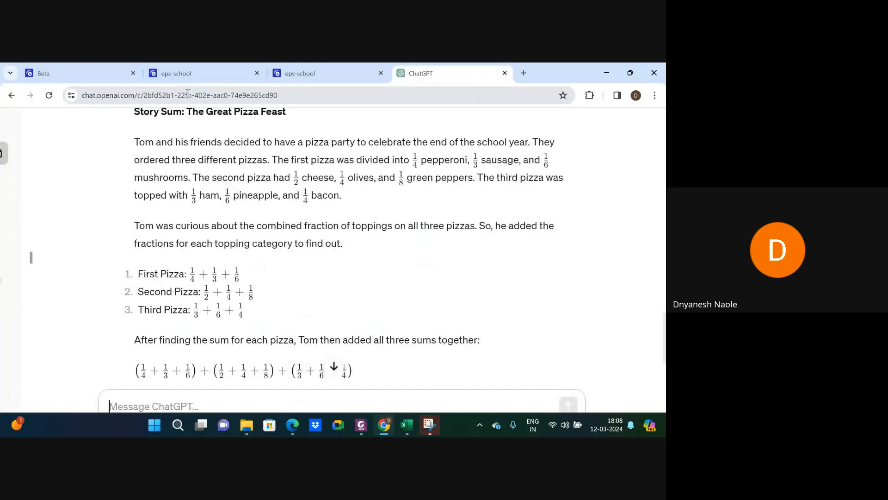
{"action": "left_click", "coordinate": [228, 94]}
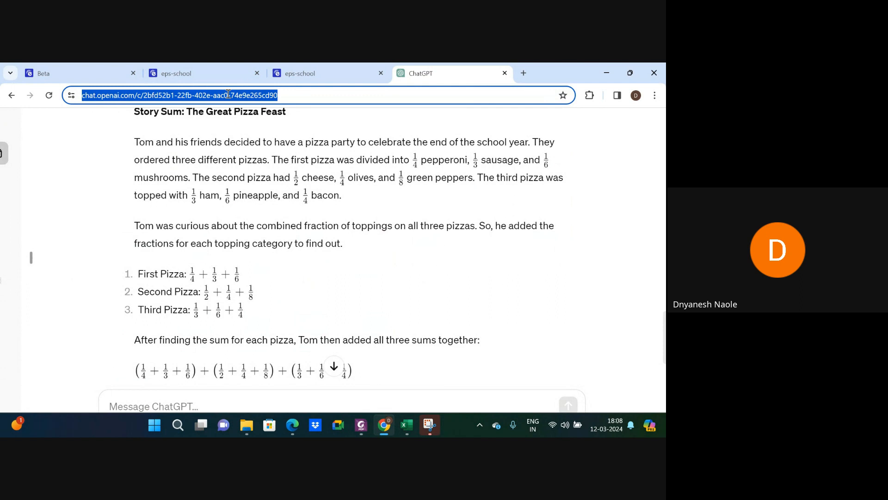
{"action": "type", "text": "sch"}
{"action": "key", "text": "Return"}
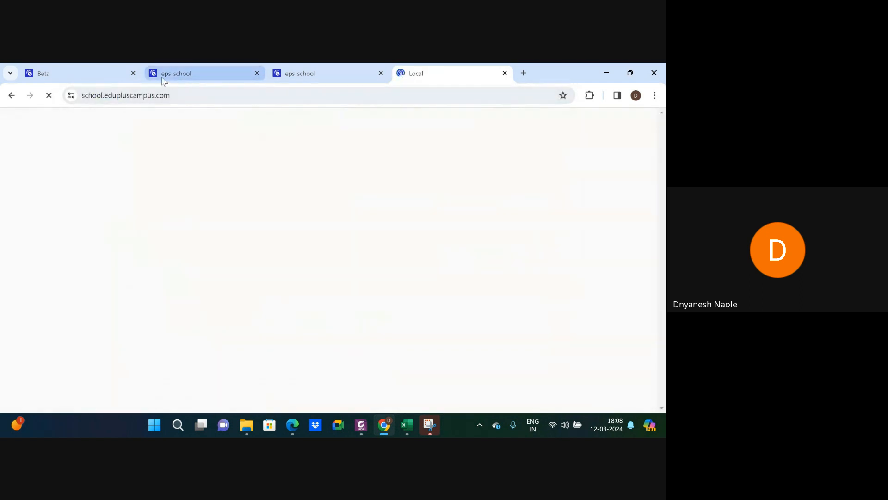
{"action": "left_click", "coordinate": [134, 73]}
{"action": "left_click", "coordinate": [134, 73]}
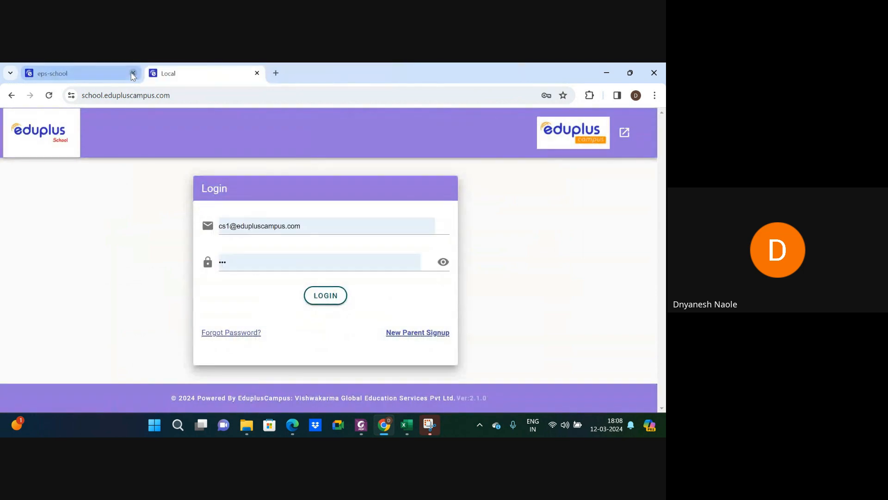
{"action": "left_click", "coordinate": [133, 73]}
{"action": "left_click", "coordinate": [323, 295]}
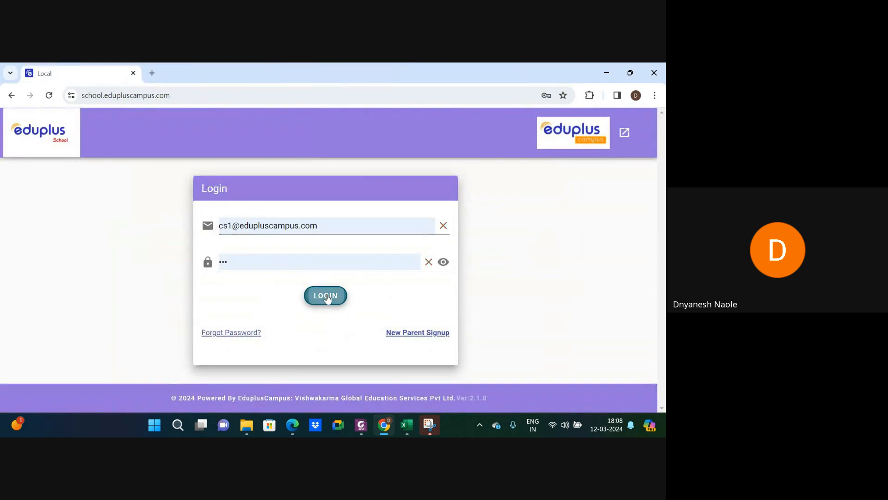
- Find the Assign Bulk Role link by searching "bulk" and add the TimeTable:Parent role to all parents
{"action": "left_click", "coordinate": [70, 308]}
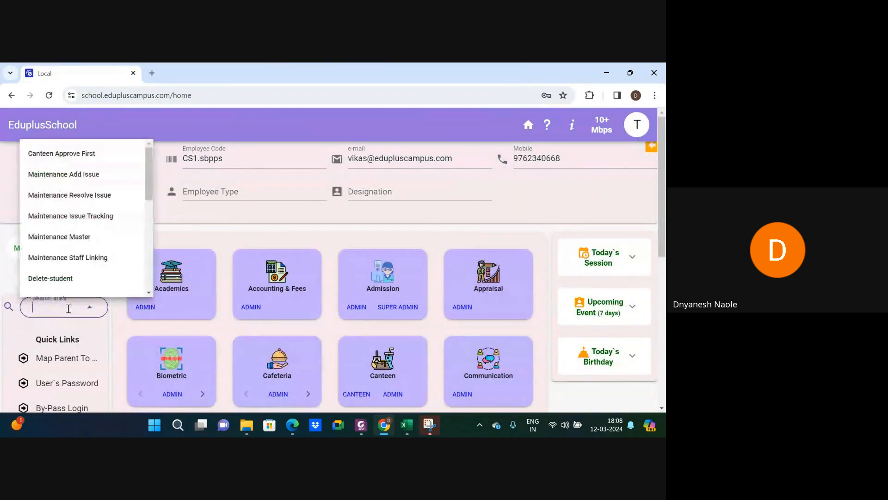
{"action": "type", "text": "bul"}
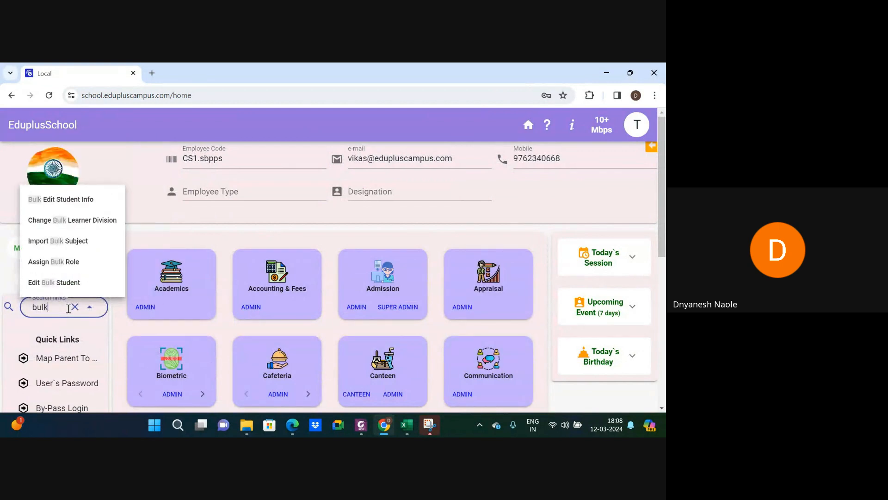
{"action": "type", "text": "k"}
{"action": "left_click", "coordinate": [61, 261]}
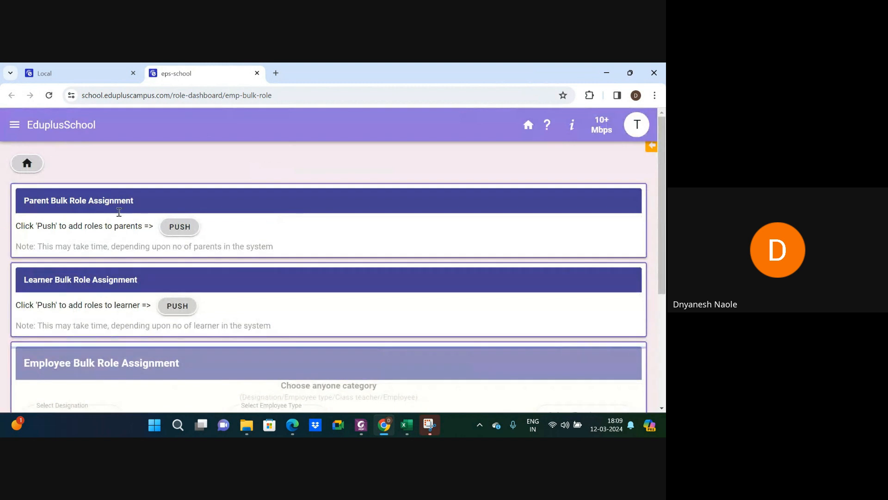
{"action": "left_click", "coordinate": [188, 233]}
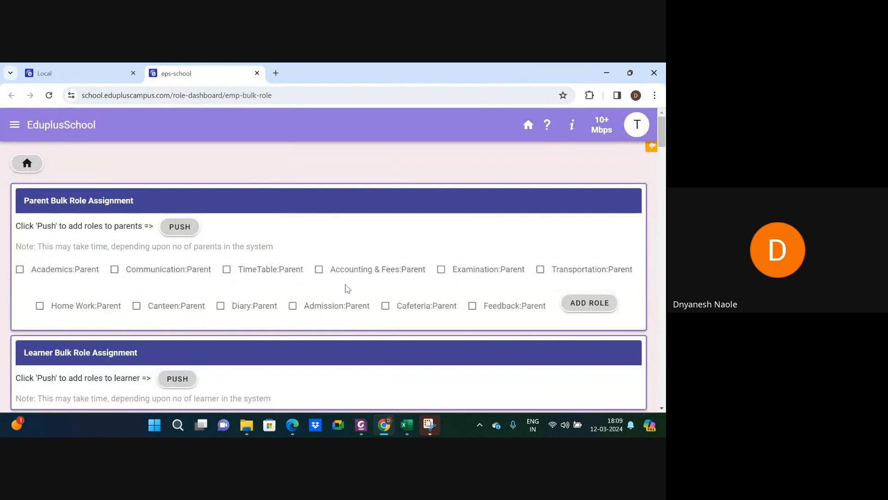
{"action": "left_click", "coordinate": [227, 269]}
{"action": "left_click", "coordinate": [583, 303]}
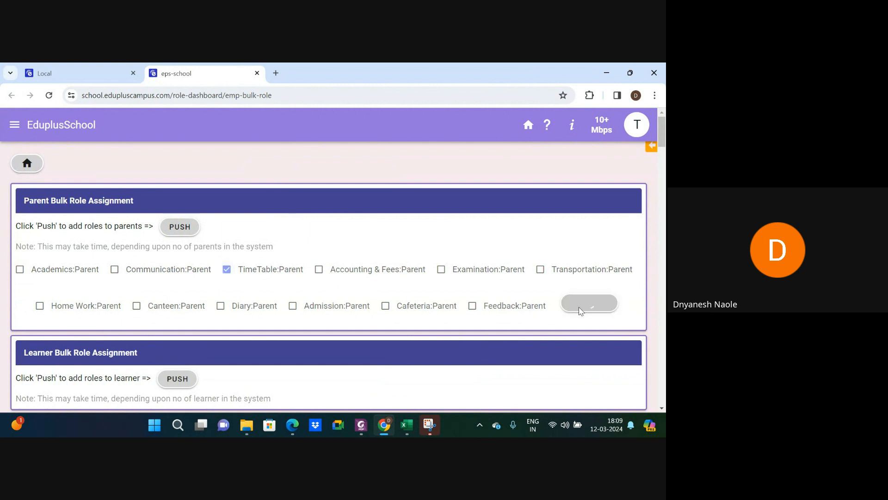
- Open a second Assign Bulk Role page from the home page and add the TimeTable:Student role to all learners
{"action": "left_click", "coordinate": [79, 69]}
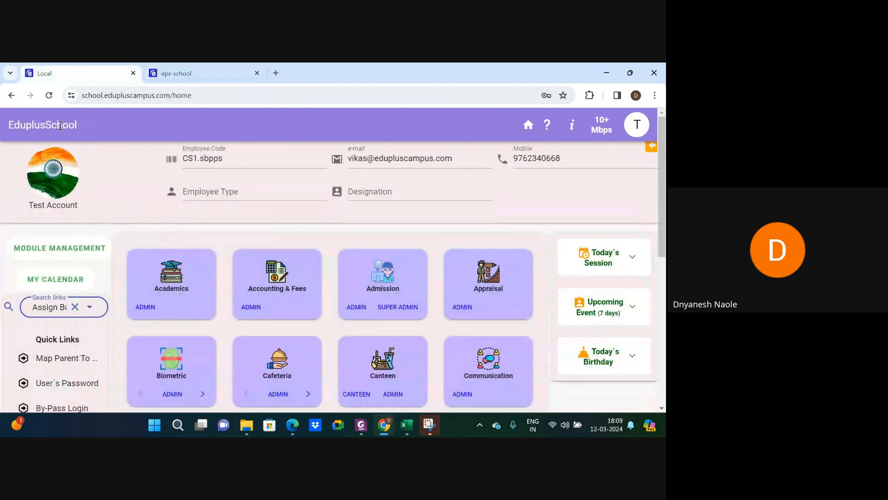
{"action": "left_click", "coordinate": [73, 309]}
{"action": "type", "text": "assign"}
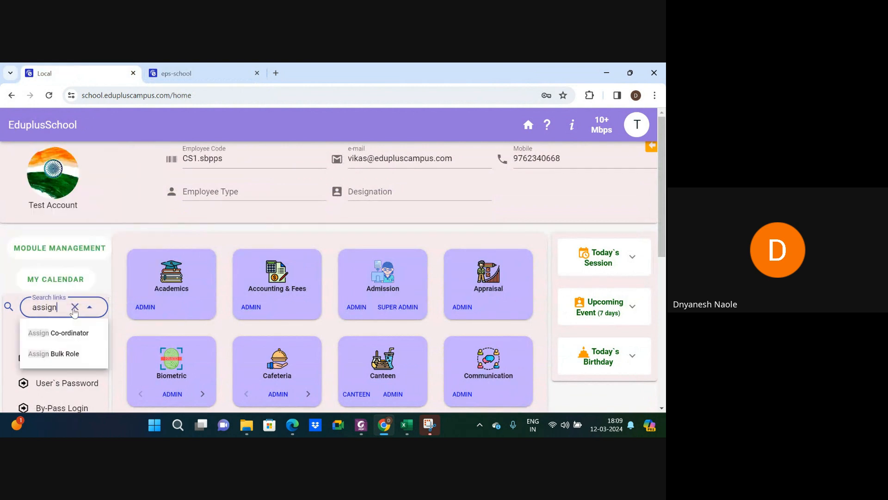
{"action": "left_click", "coordinate": [76, 354]}
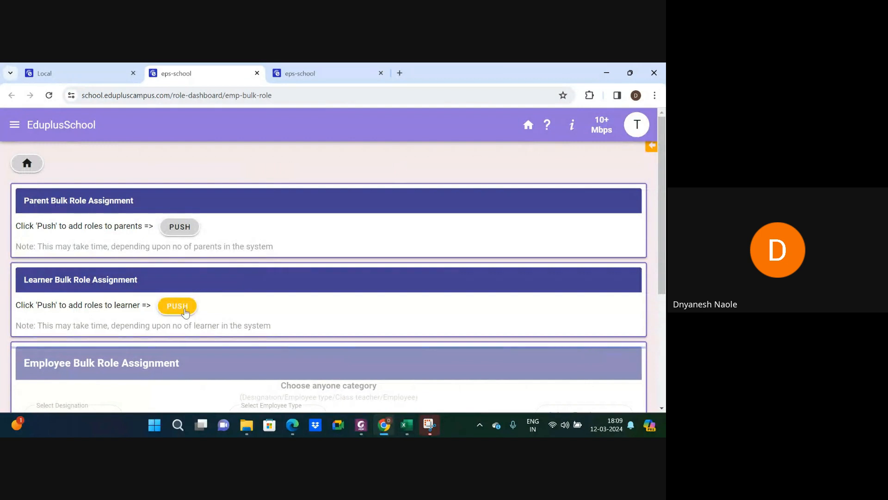
{"action": "left_click", "coordinate": [177, 306]}
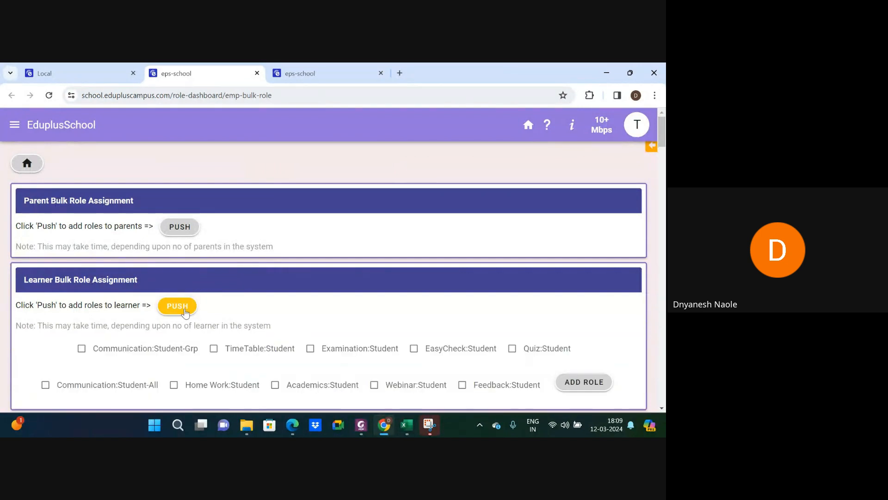
{"action": "left_click", "coordinate": [214, 348]}
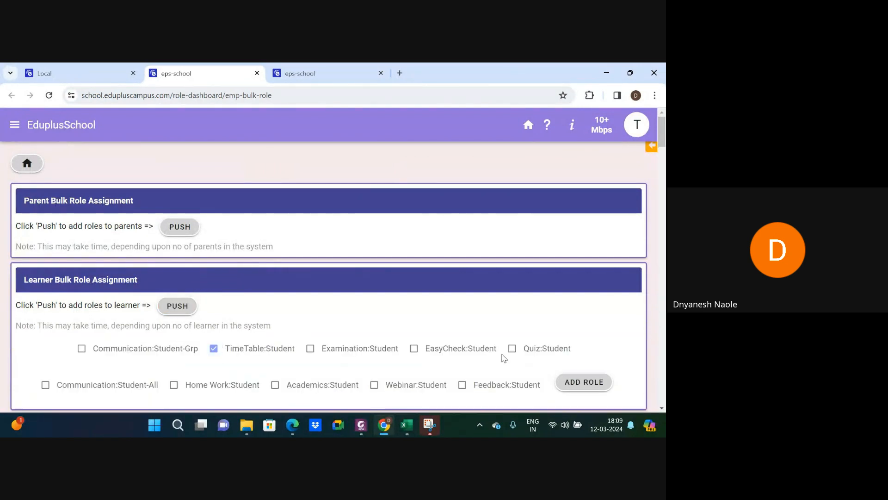
{"action": "left_click", "coordinate": [584, 382]}
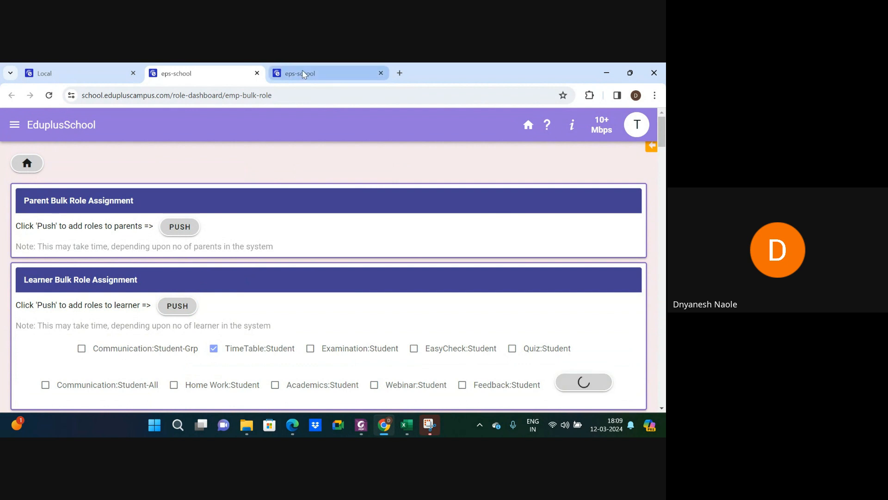
- Check the progress of the parent and learner bulk role assignments and the modules on the parent's home page in Edge
{"action": "left_click", "coordinate": [303, 74]}
{"action": "left_click", "coordinate": [222, 73]}
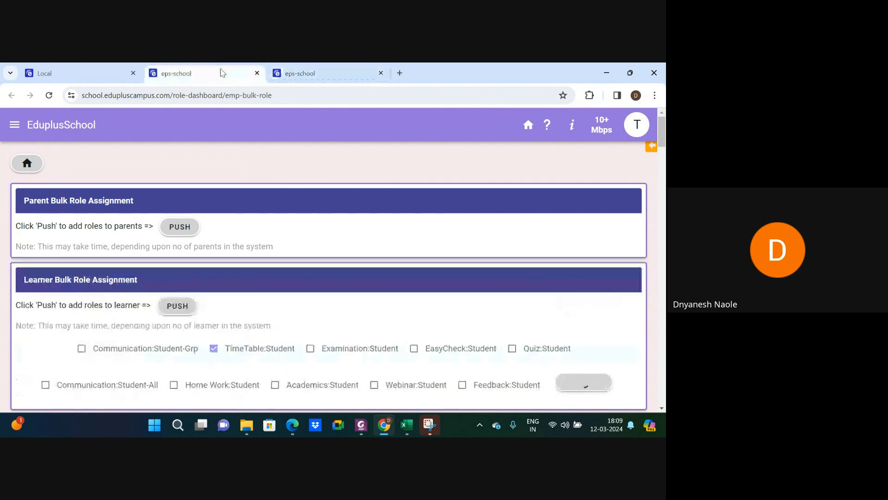
{"action": "mouse_move", "coordinate": [295, 426]}
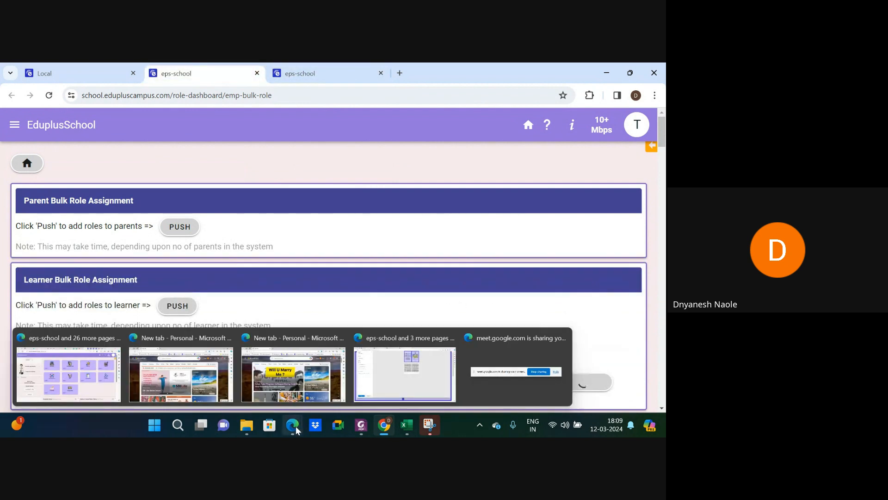
{"action": "left_click", "coordinate": [92, 387]}
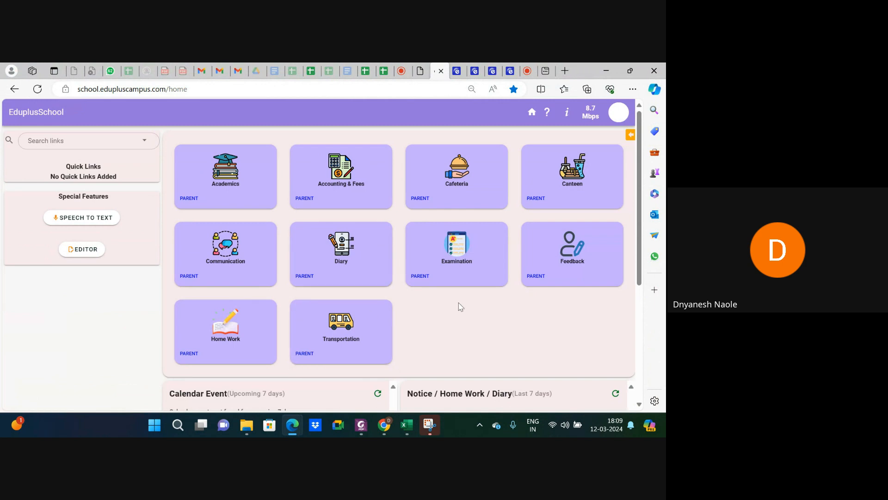
{"action": "mouse_move", "coordinate": [384, 425]}
{"action": "left_click", "coordinate": [388, 364]}
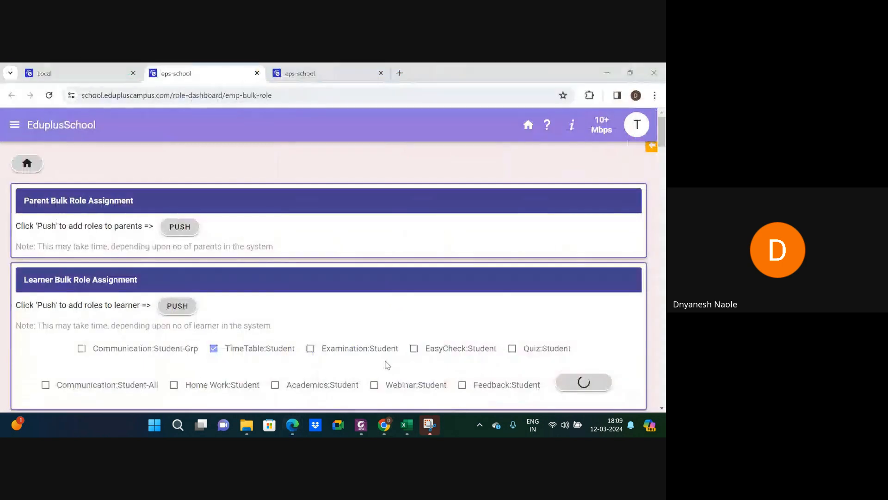
{"action": "left_click", "coordinate": [309, 70]}
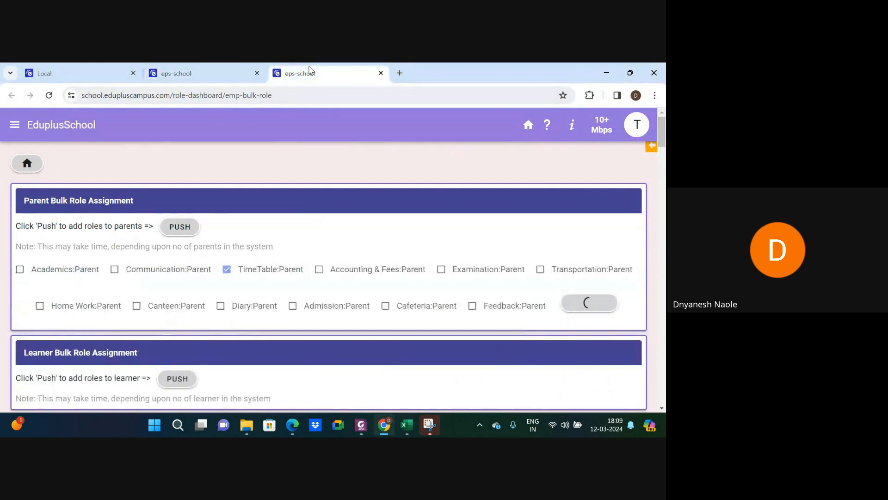
{"action": "left_click", "coordinate": [225, 81]}
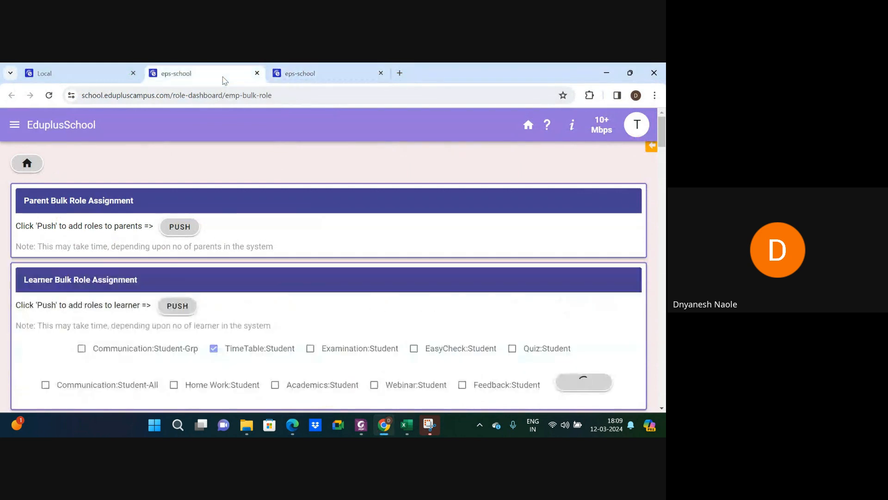
{"action": "left_click", "coordinate": [285, 75]}
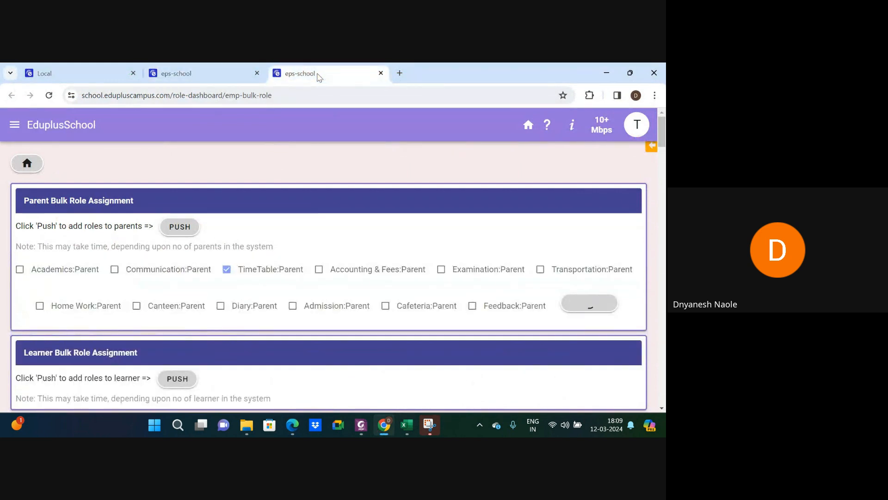
- Search the home page links for "add rol", open Add Roles to User, and choose Parent as the user type
{"action": "left_click", "coordinate": [108, 80]}
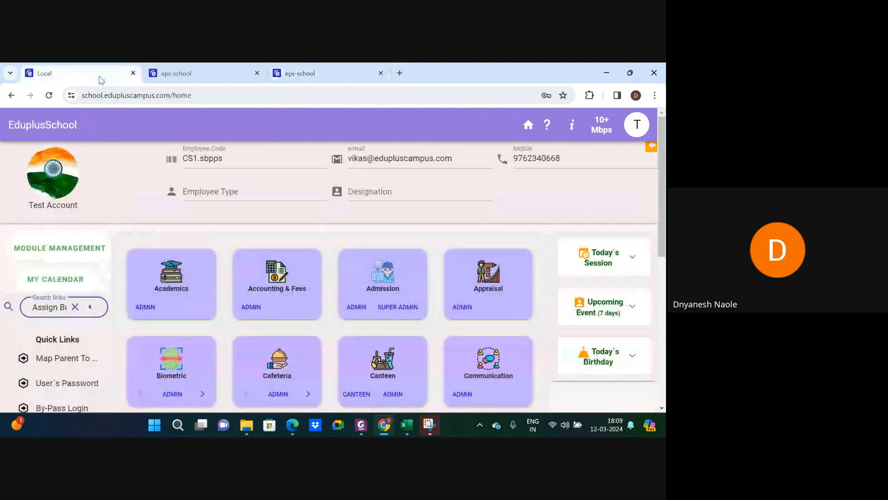
{"action": "left_click", "coordinate": [75, 308]}
{"action": "type", "text": "add rol"}
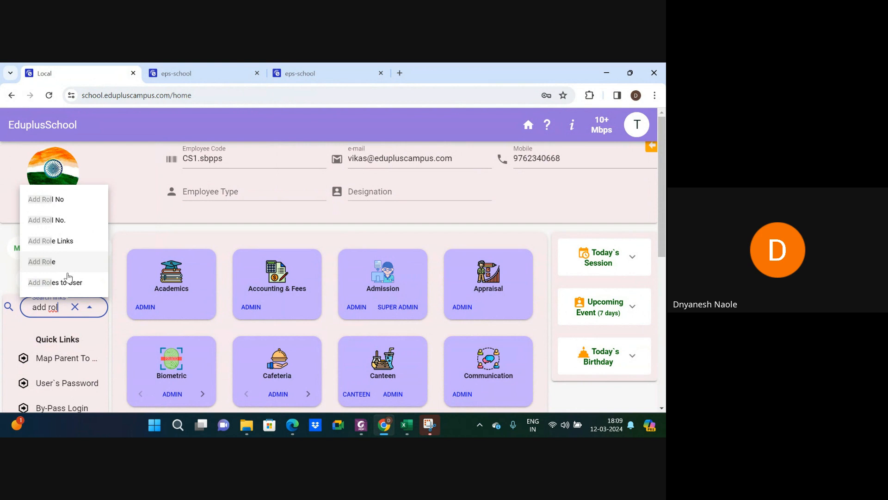
{"action": "left_click", "coordinate": [69, 280]}
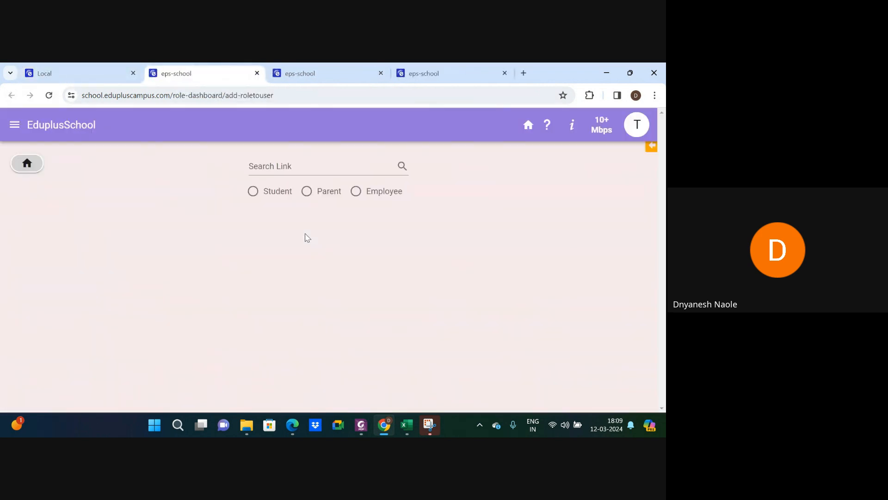
{"action": "left_click", "coordinate": [307, 192]}
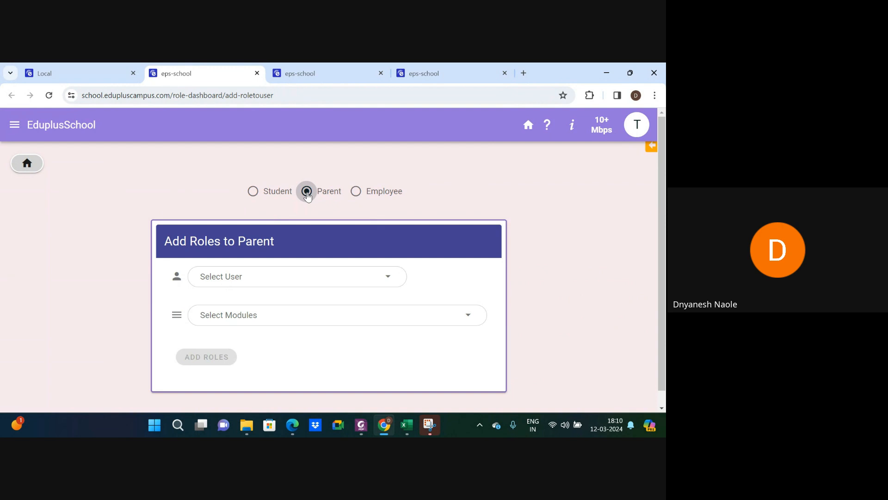
- Look up the demo parent's assigned roles with the TimeTable module selected, and compare them with the parent's home page in Edge
{"action": "left_click", "coordinate": [280, 269]}
{"action": "key", "text": "ctrl+v"}
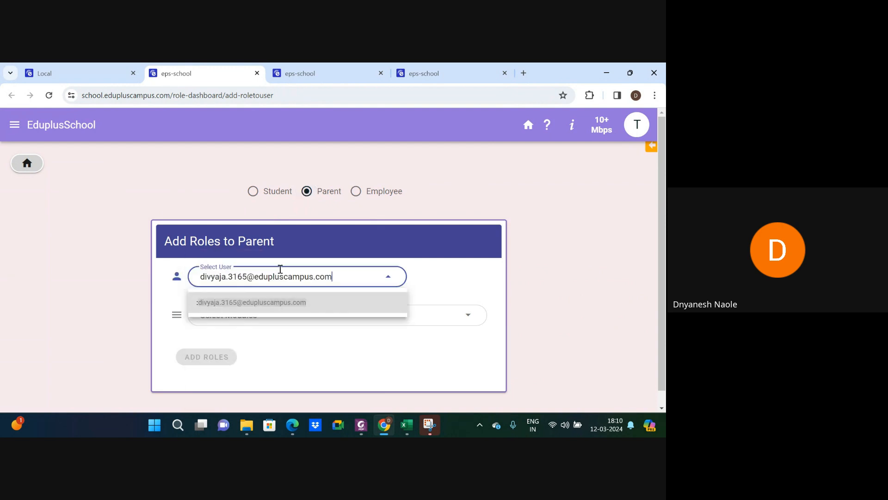
{"action": "left_click", "coordinate": [261, 308]}
{"action": "left_click", "coordinate": [249, 315]}
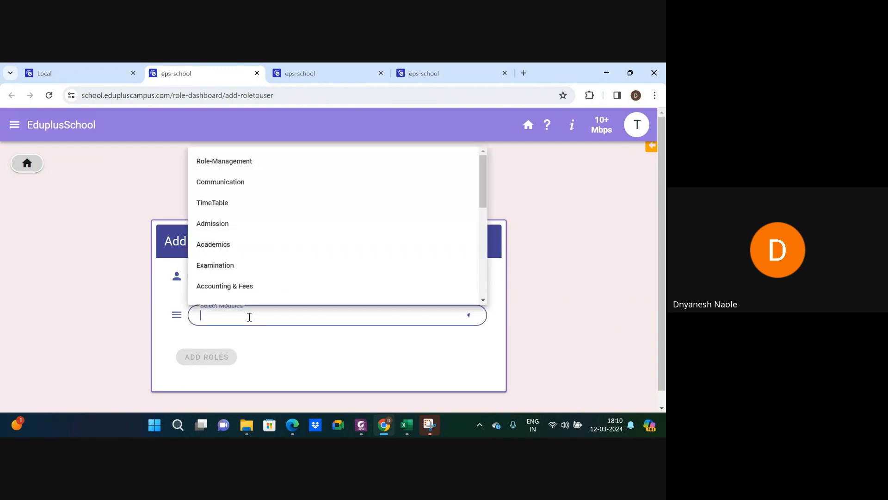
{"action": "type", "text": "ti"}
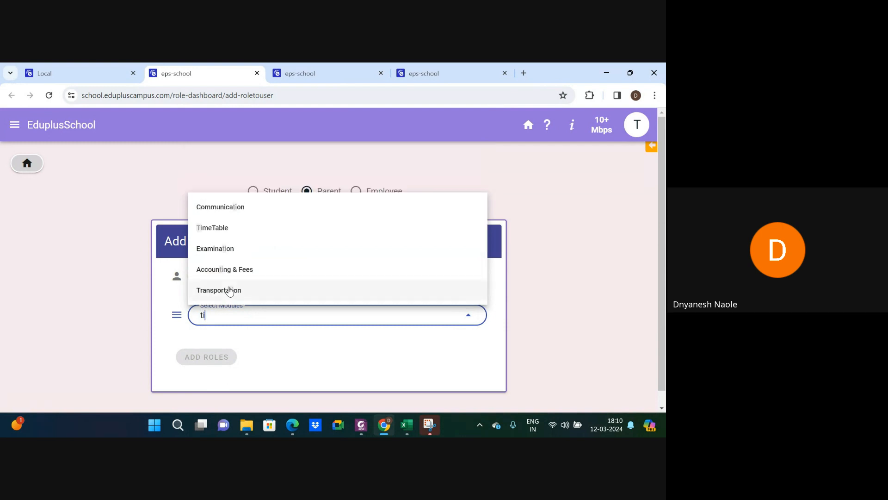
{"action": "left_click", "coordinate": [209, 227]}
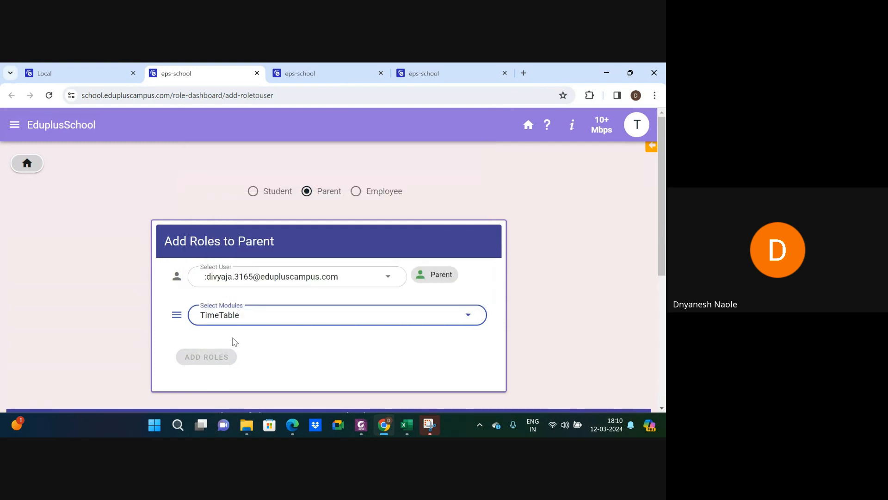
{"action": "scroll", "coordinate": [235, 341], "scroll_direction": "down", "scroll_amount": 5}
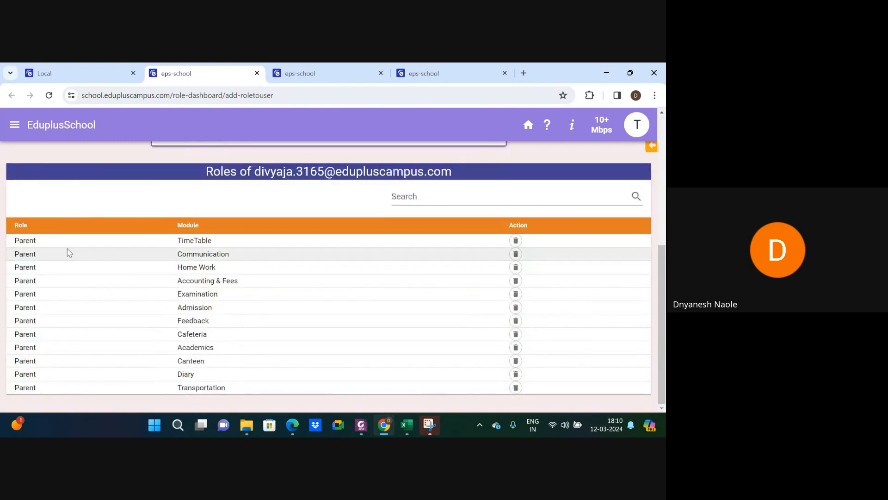
{"action": "left_click", "coordinate": [385, 431]}
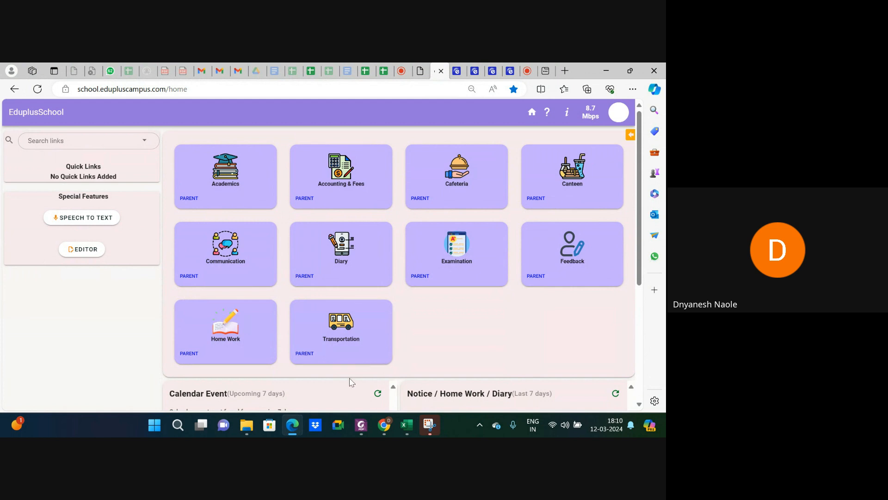
{"action": "left_click", "coordinate": [382, 428]}
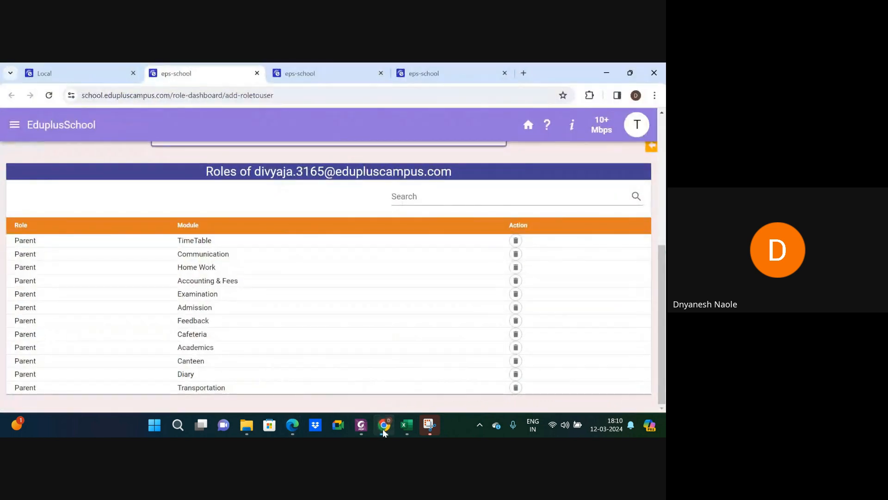
- Return to the home page, search its links for "add rol", and open Add Role Links
{"action": "scroll", "coordinate": [211, 250], "scroll_direction": "up", "scroll_amount": 10}
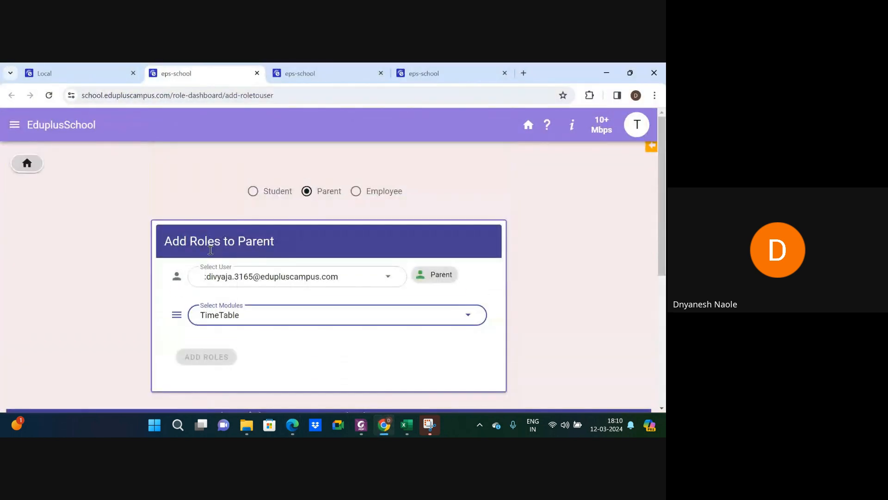
{"action": "left_click", "coordinate": [23, 163]}
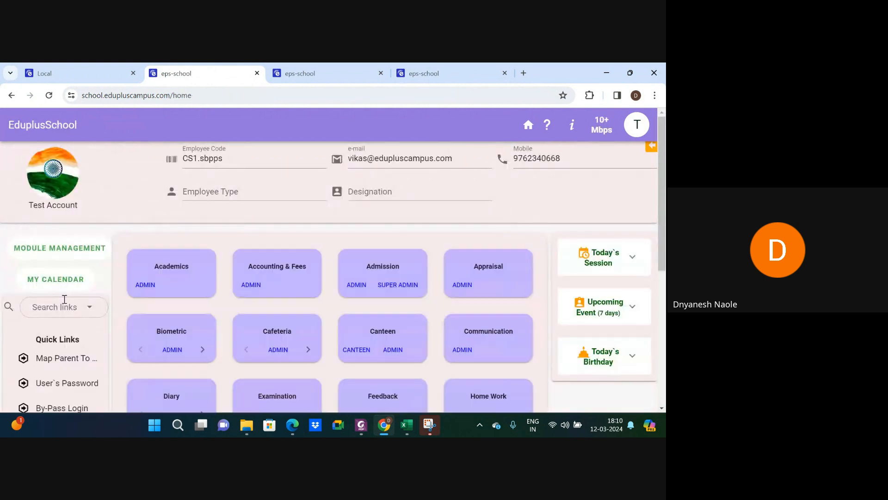
{"action": "left_click", "coordinate": [65, 307]}
{"action": "type", "text": "add rol"}
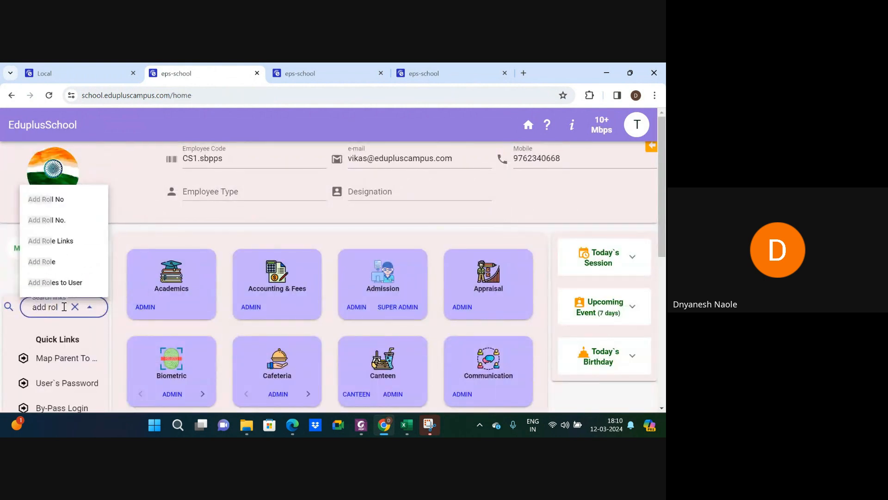
{"action": "left_click", "coordinate": [55, 241]}
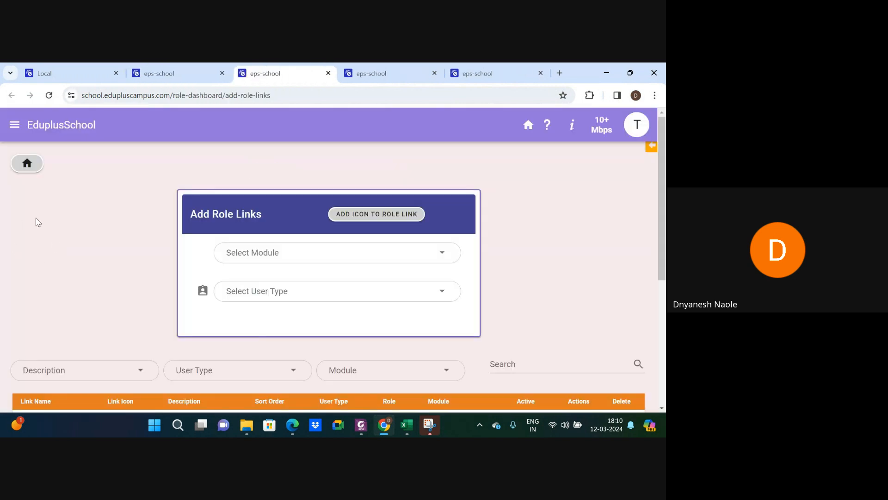
- Add the Child Time Table link to the Parent role for the TimeTable module and Parent user type
{"action": "left_click", "coordinate": [264, 252]}
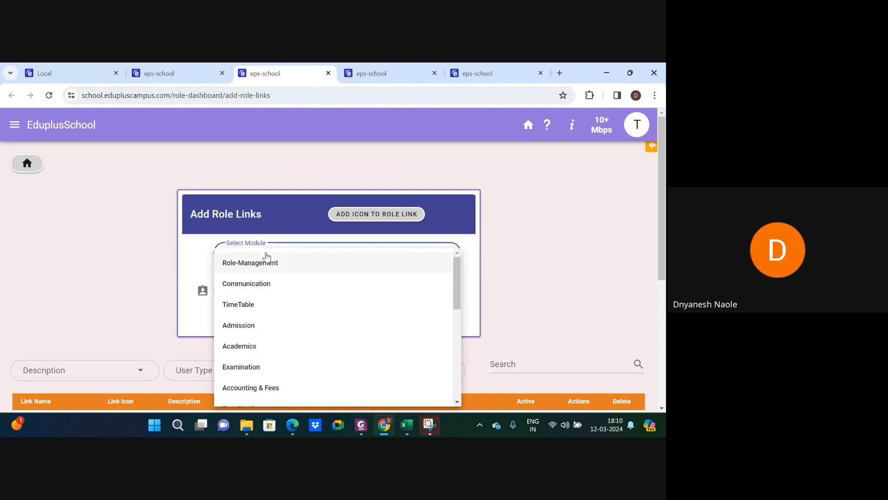
{"action": "left_click", "coordinate": [253, 311]}
{"action": "left_click", "coordinate": [273, 294]}
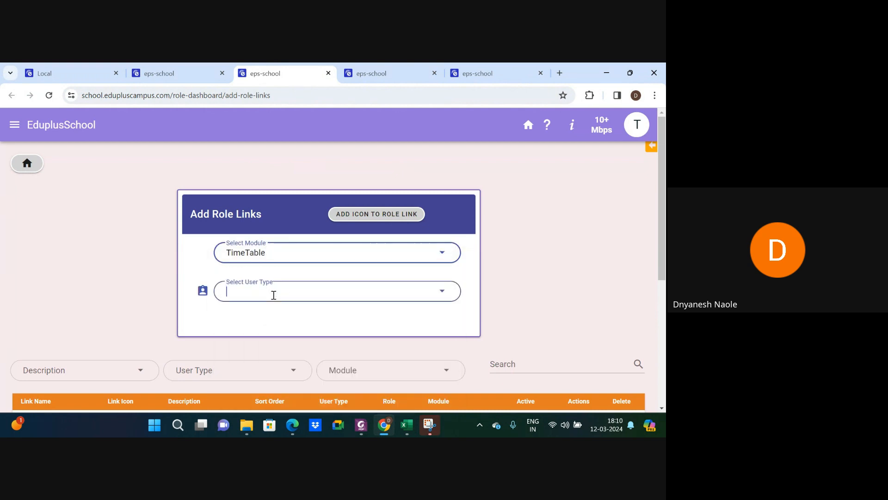
{"action": "left_click", "coordinate": [249, 339]}
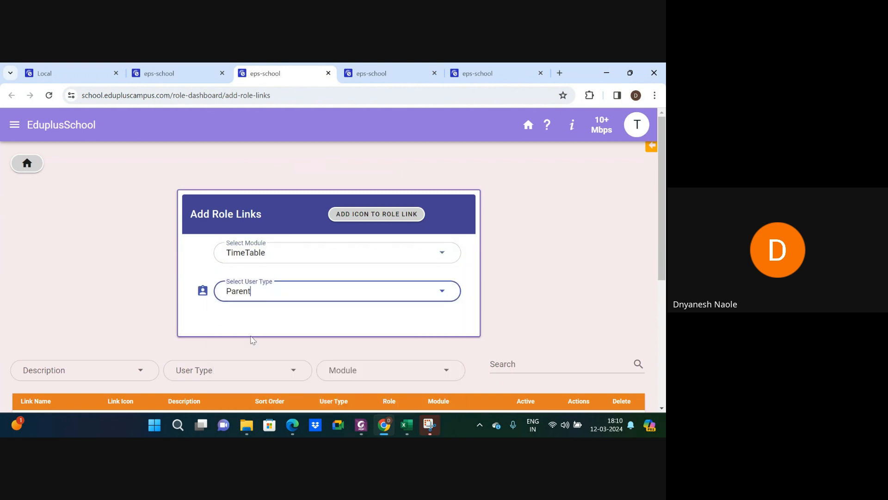
{"action": "left_click", "coordinate": [350, 327]}
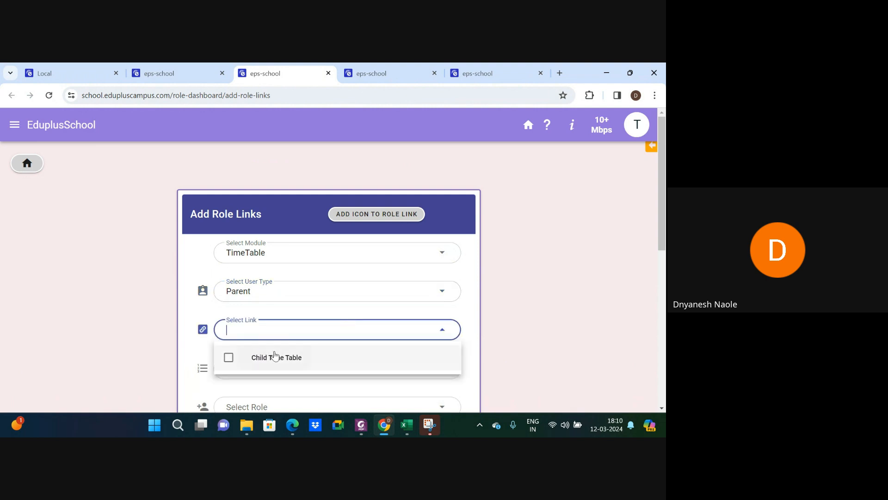
{"action": "left_click", "coordinate": [273, 357]}
{"action": "left_click", "coordinate": [194, 360]}
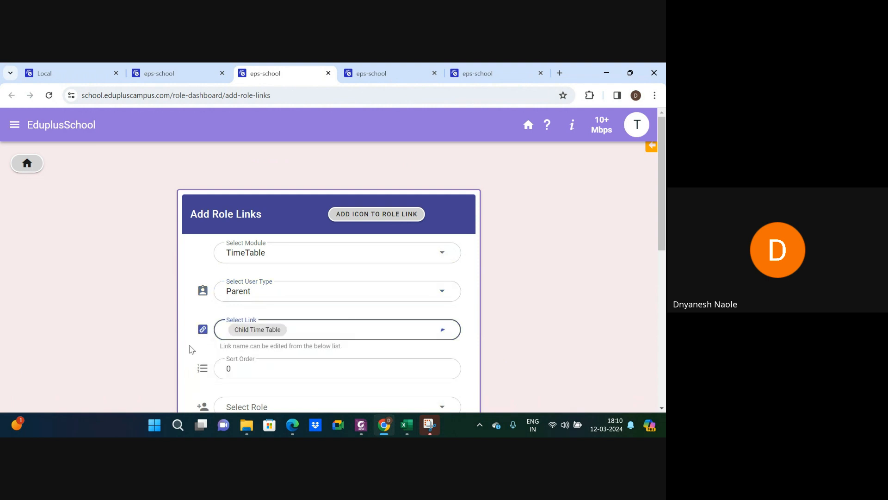
{"action": "left_click", "coordinate": [275, 399]}
{"action": "left_click", "coordinate": [241, 380]}
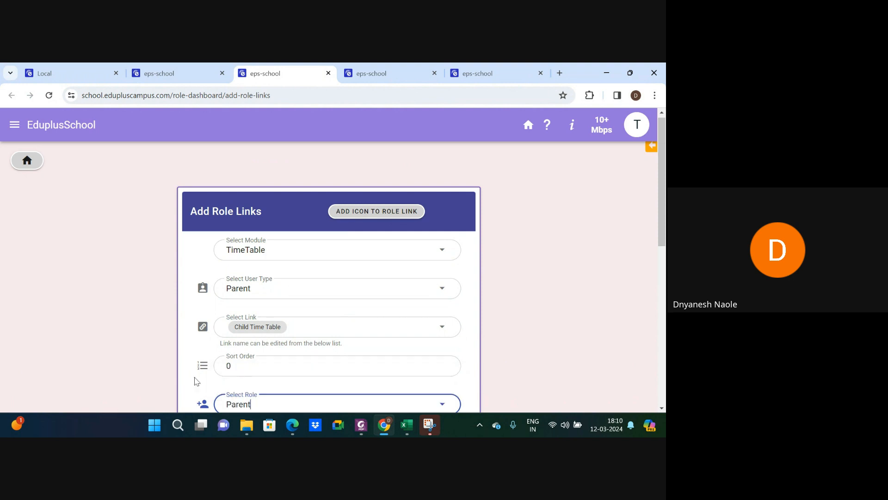
{"action": "scroll", "coordinate": [196, 380], "scroll_direction": "down", "scroll_amount": 5}
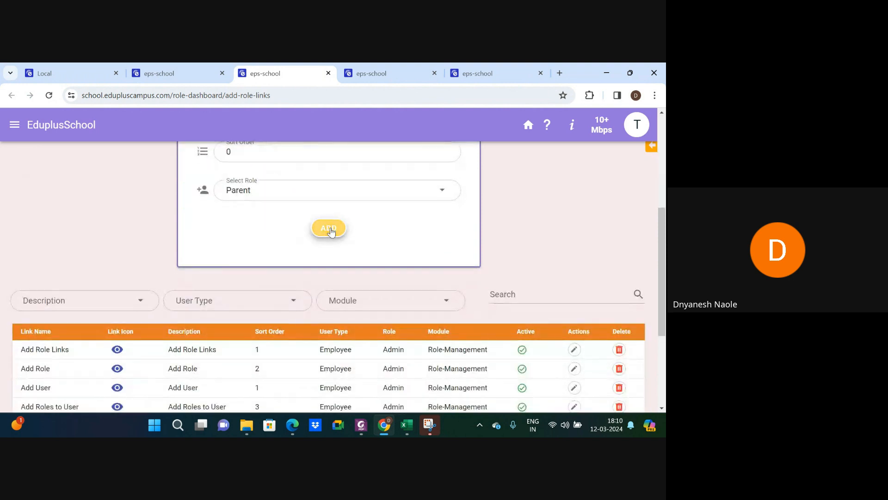
{"action": "left_click", "coordinate": [330, 231]}
{"action": "left_click", "coordinate": [391, 132]}
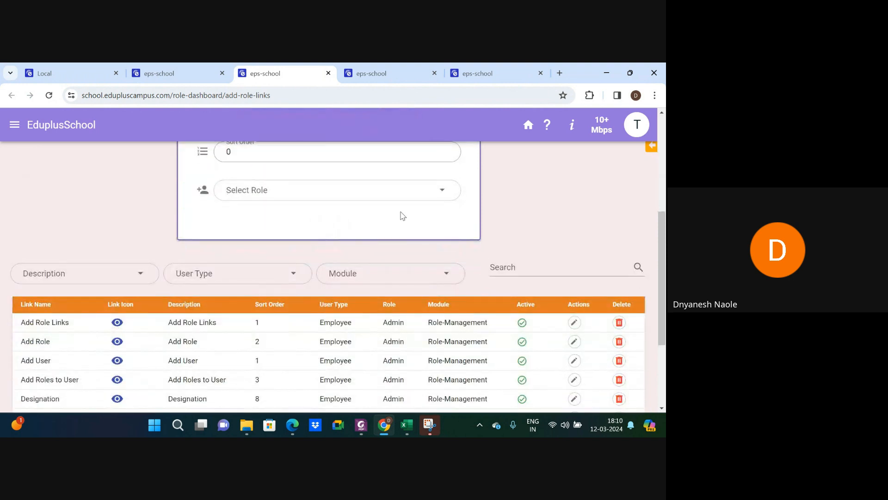
- Filter the role links by TimeTable module and Parent user type, and set the Child Time Table link as active
{"action": "left_click", "coordinate": [387, 271]}
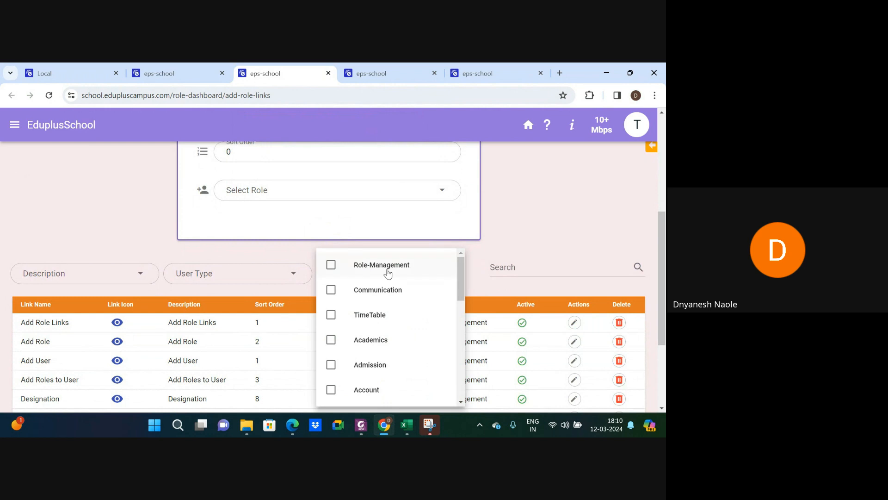
{"action": "left_click", "coordinate": [365, 330]}
{"action": "left_click", "coordinate": [223, 274]}
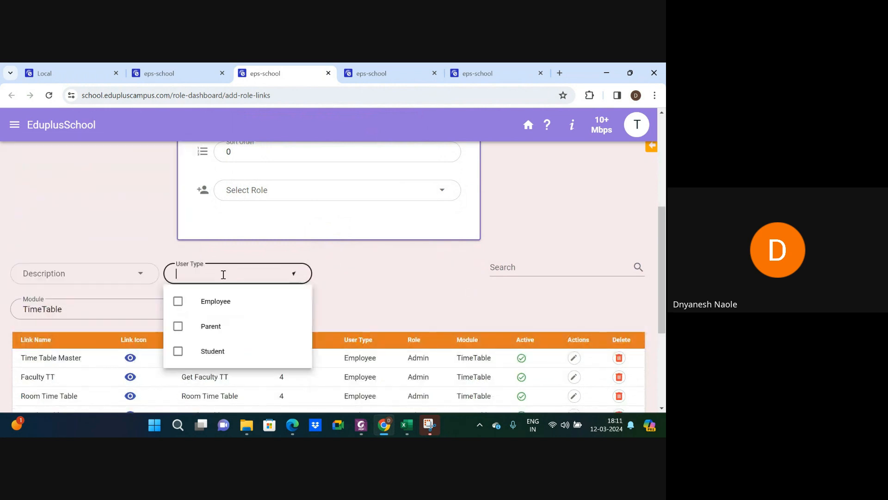
{"action": "left_click", "coordinate": [217, 327]}
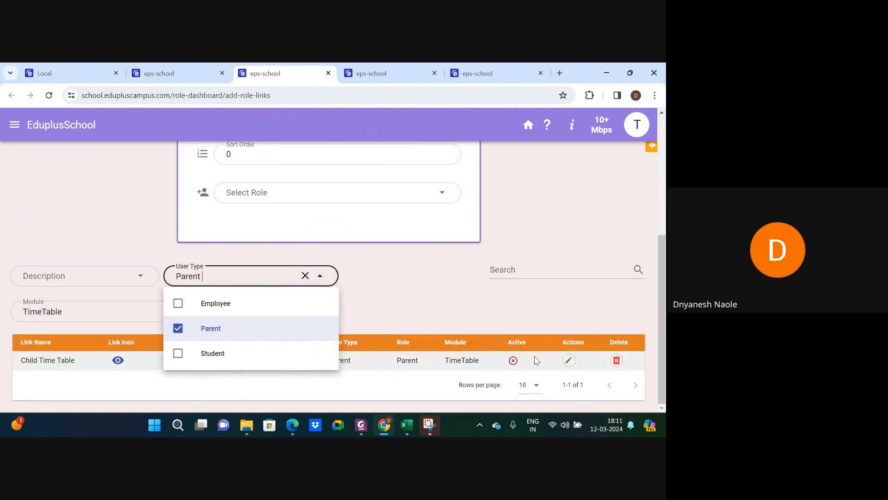
{"action": "left_click", "coordinate": [569, 361]}
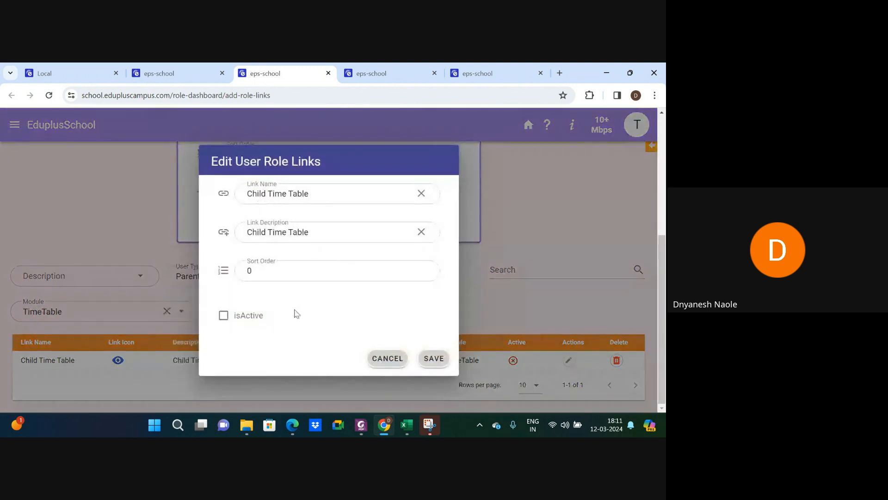
{"action": "left_click", "coordinate": [223, 315]}
{"action": "left_click", "coordinate": [434, 359]}
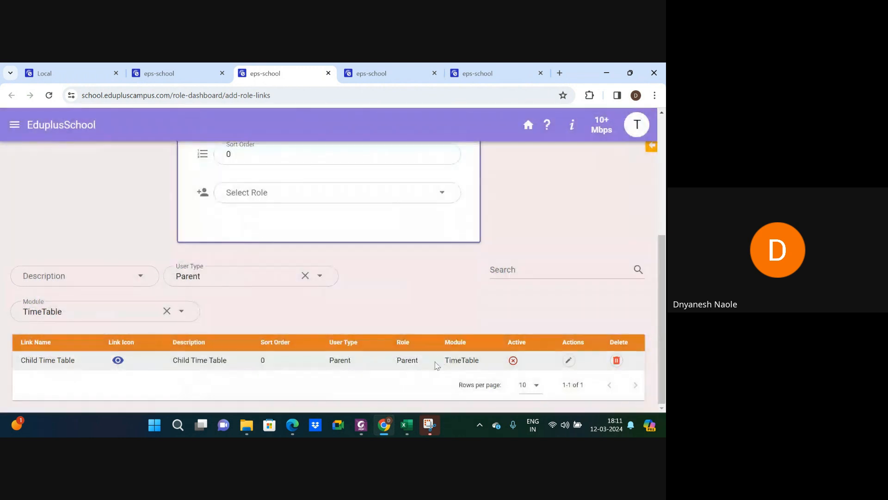
- Open the TimeTable module from the parent's home page in Edge and view the first listed child's time table
{"action": "left_click", "coordinate": [386, 428]}
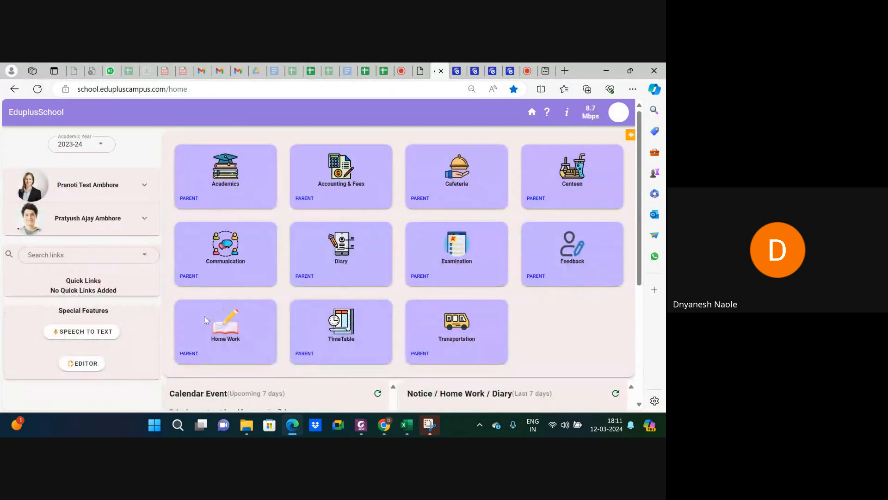
{"action": "left_click", "coordinate": [305, 359]}
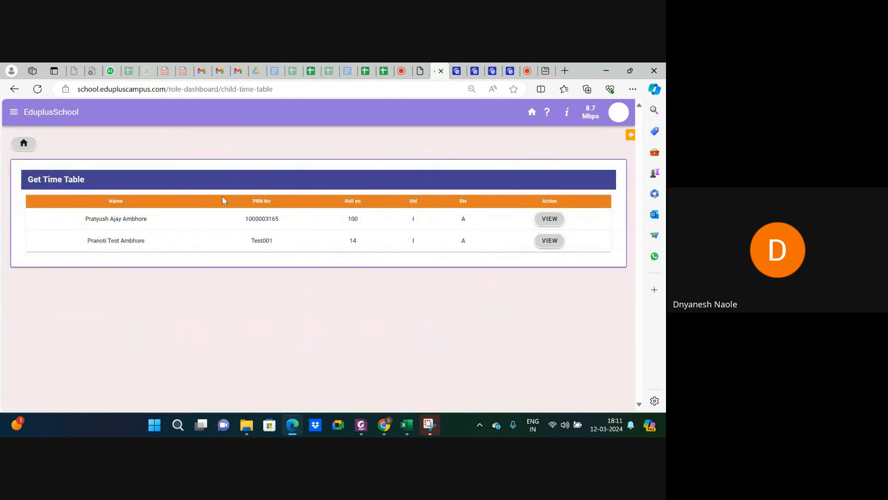
{"action": "left_click", "coordinate": [548, 222]}
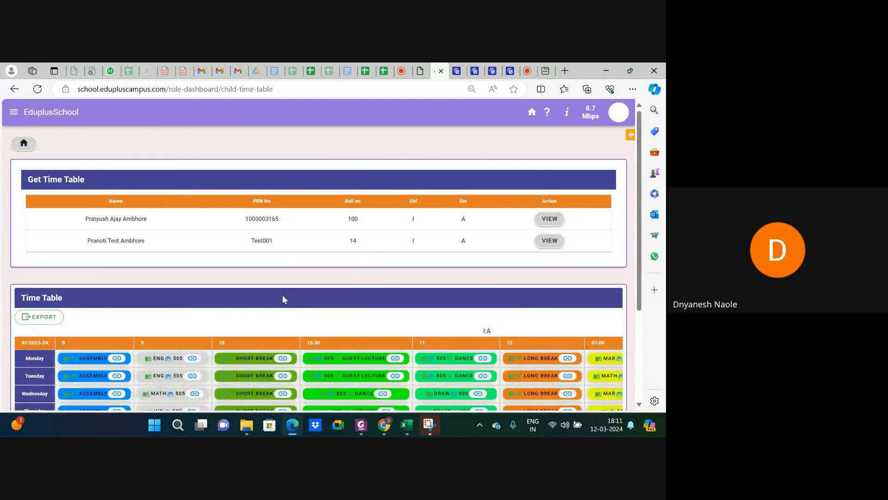
{"action": "scroll", "coordinate": [283, 298], "scroll_direction": "down", "scroll_amount": 3}
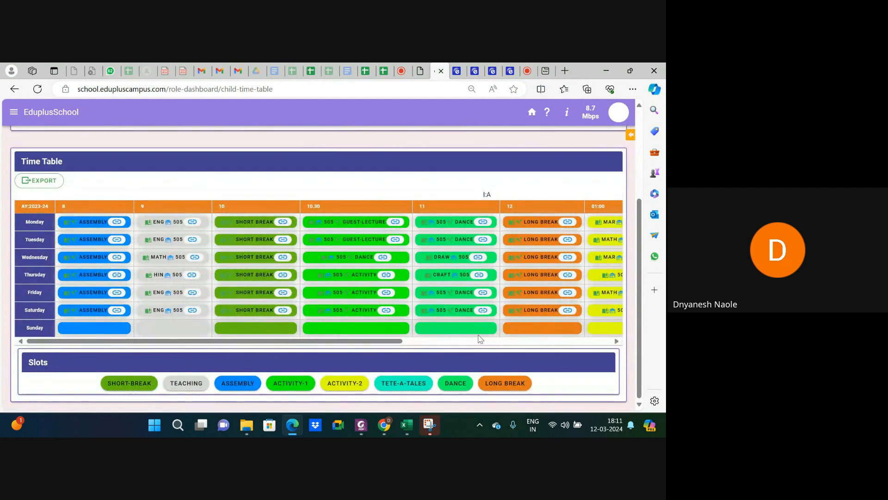
- Find the Demo_account sheet of the Module Information Sheet and copy the student login e-mail from cell B15
{"action": "left_click", "coordinate": [365, 72]}
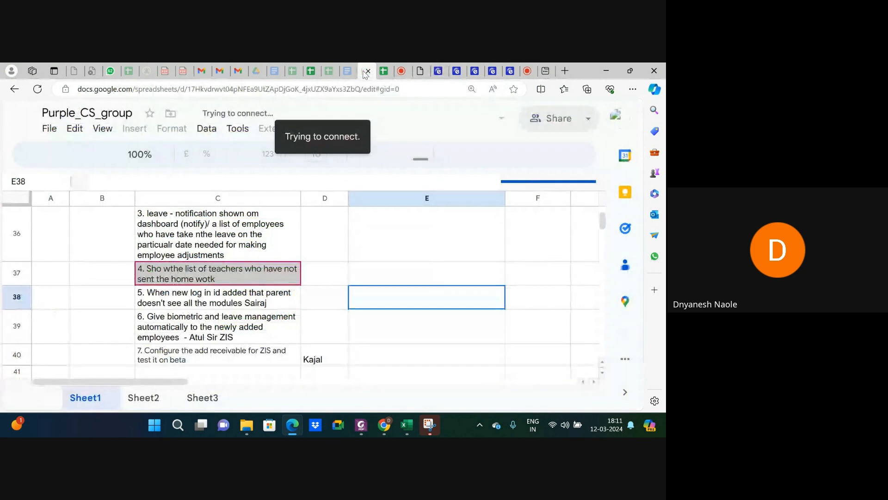
{"action": "left_click", "coordinate": [330, 73]}
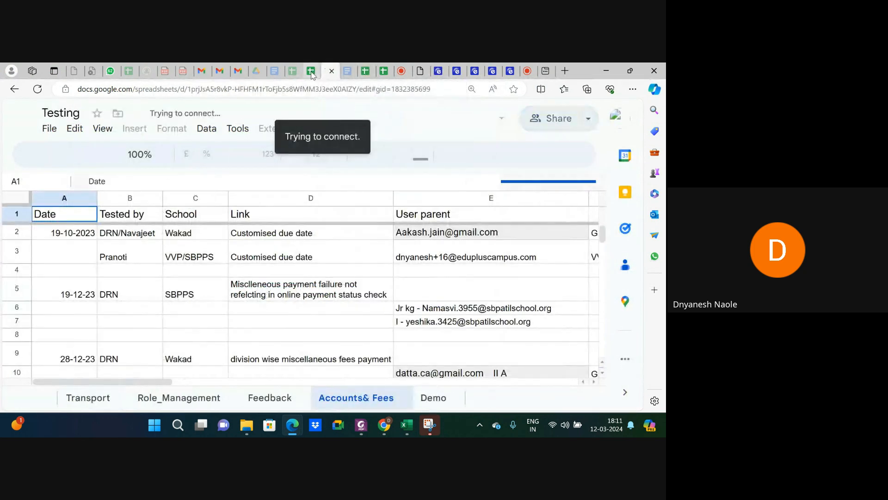
{"action": "left_click", "coordinate": [312, 72]}
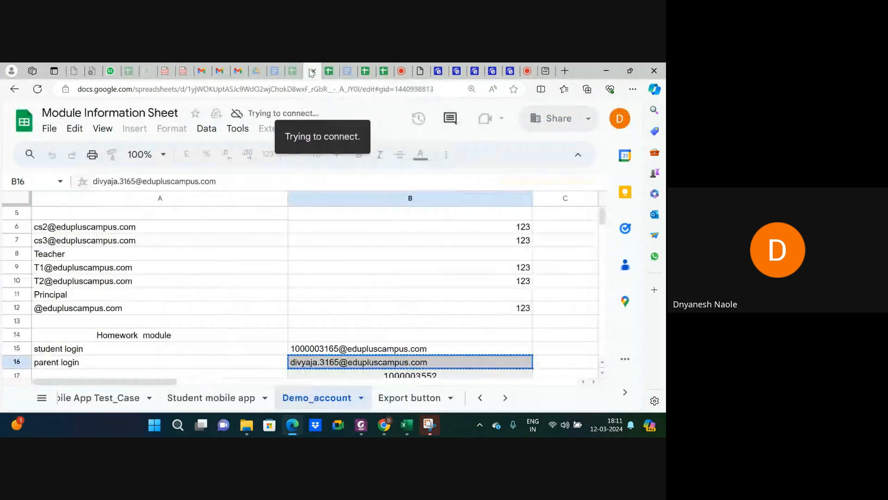
{"action": "left_click", "coordinate": [354, 351]}
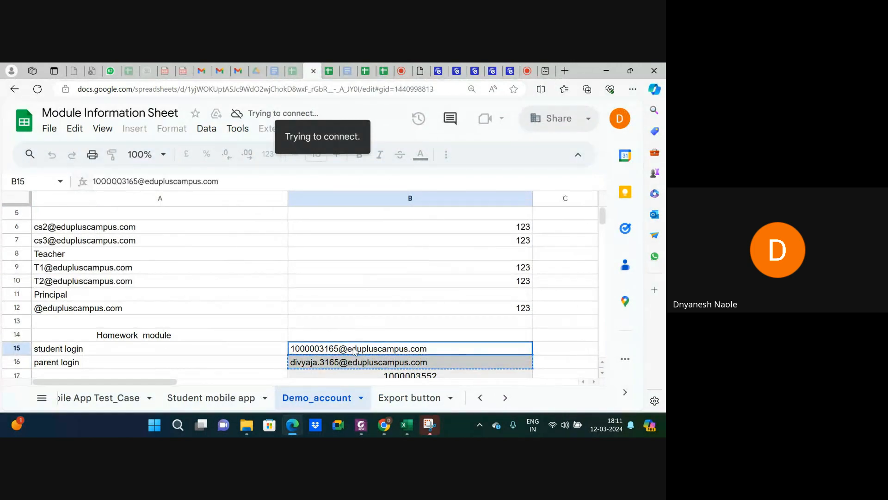
{"action": "key", "text": "ctrl+c"}
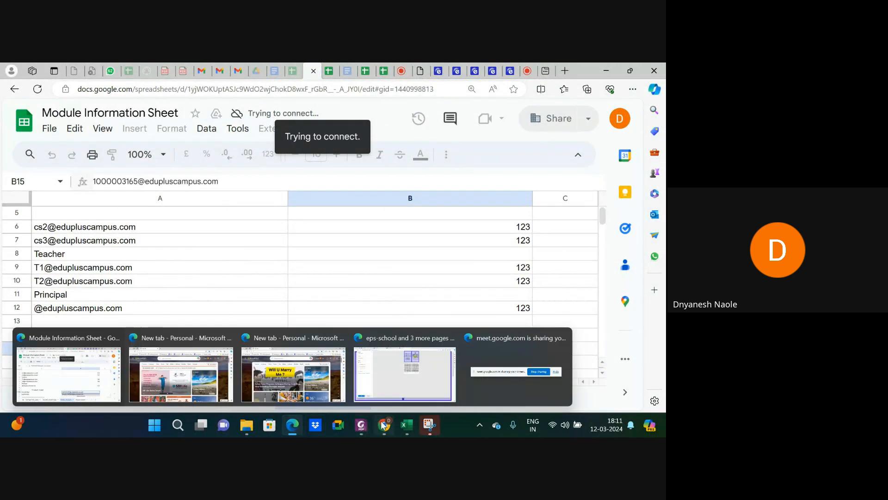
{"action": "mouse_move", "coordinate": [301, 431]}
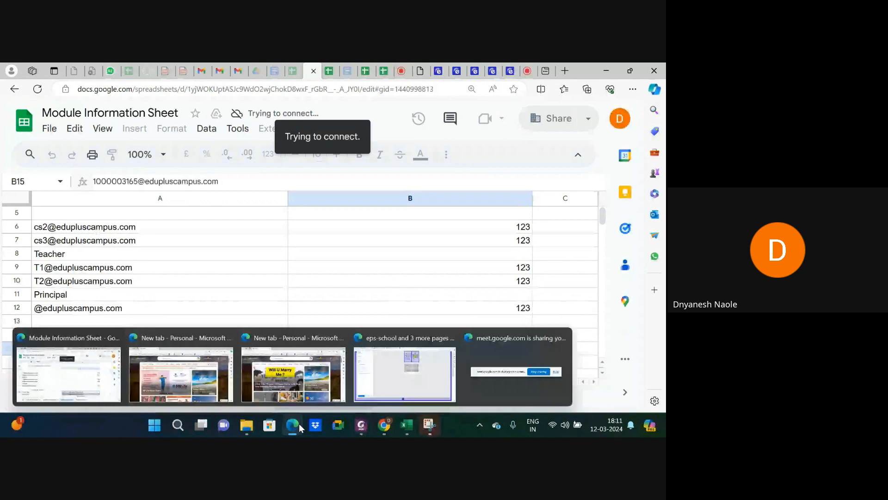
{"action": "left_click", "coordinate": [91, 375]}
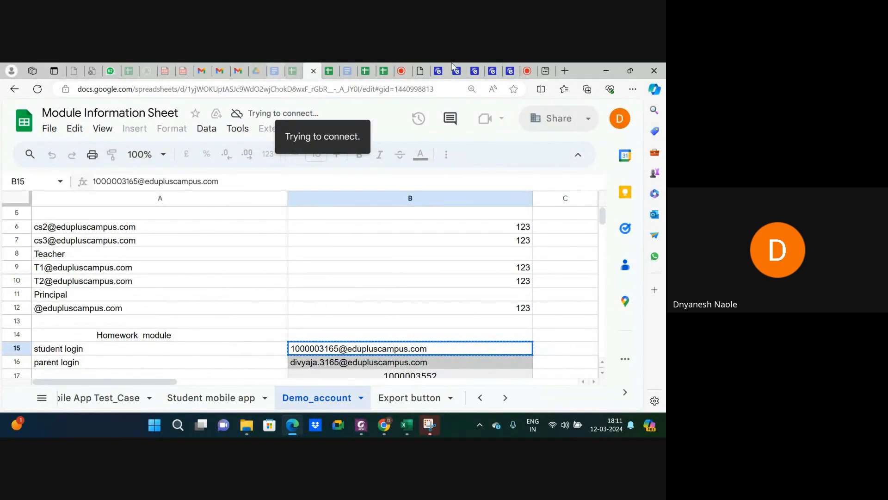
- Switch to EduplusSchool in Chrome and log in as the demo student through By-Pass Login using the copied student e-mail
{"action": "left_click", "coordinate": [439, 71]}
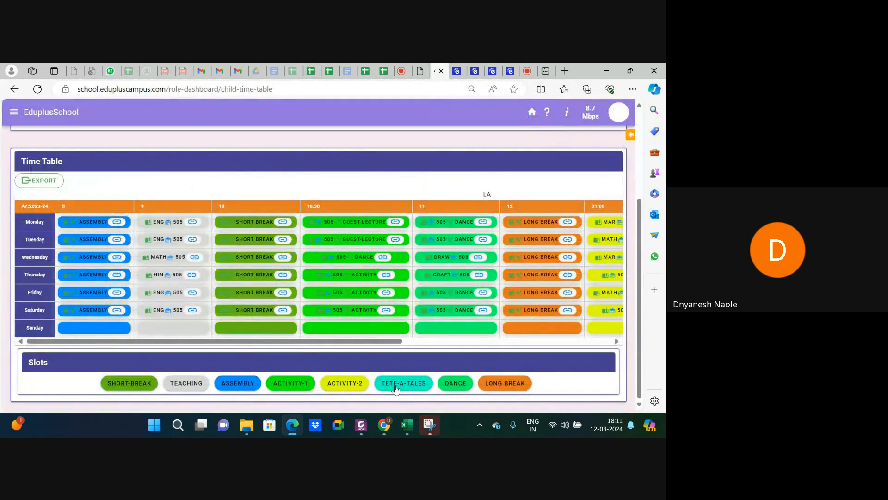
{"action": "left_click", "coordinate": [387, 423]}
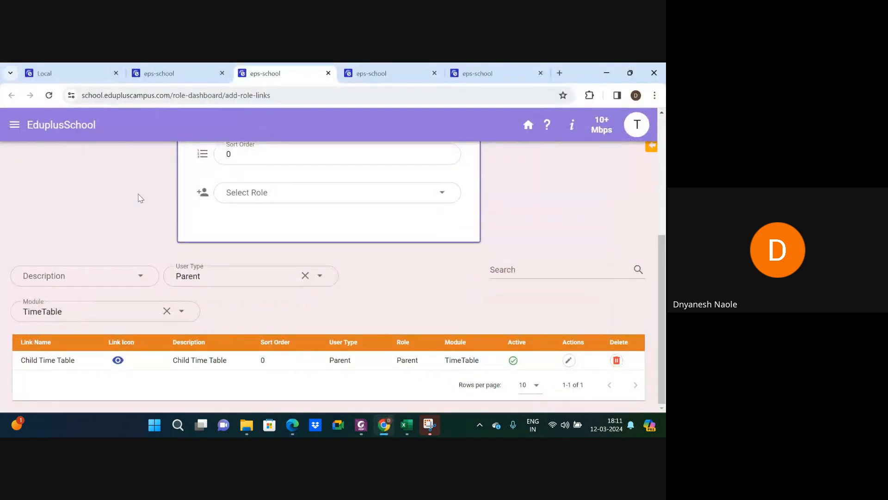
{"action": "left_click", "coordinate": [16, 128]}
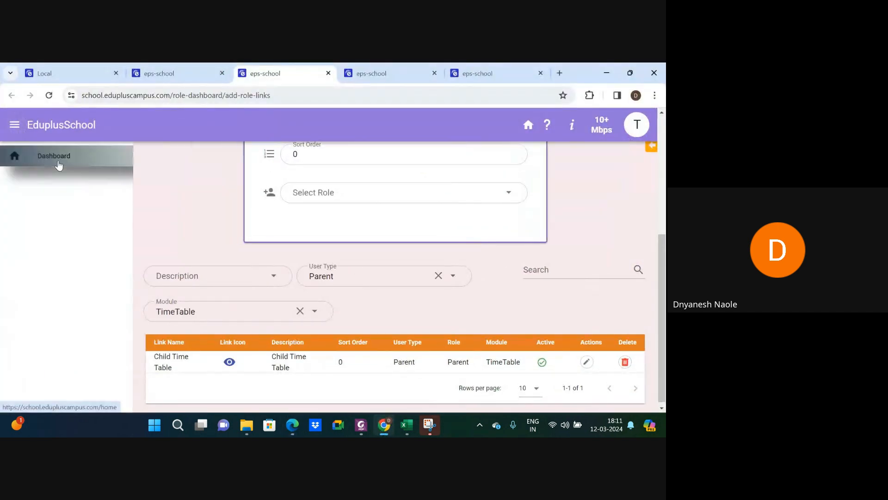
{"action": "left_click", "coordinate": [59, 165]}
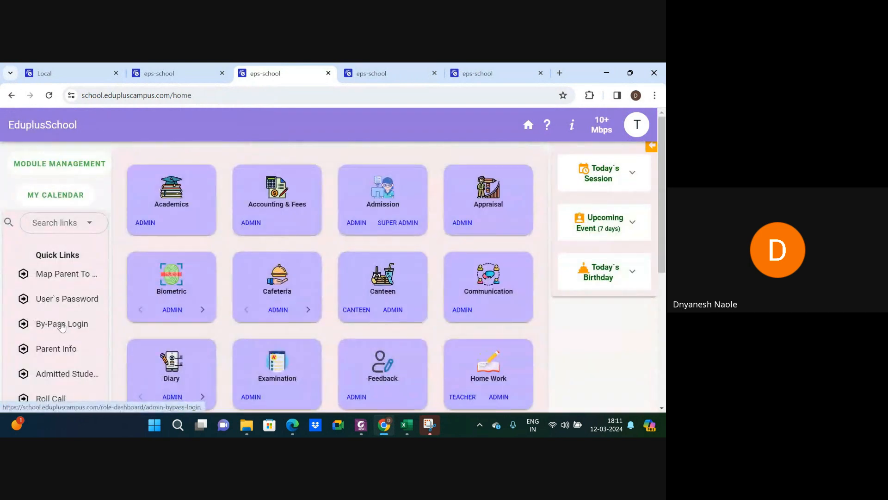
{"action": "left_click", "coordinate": [61, 320]}
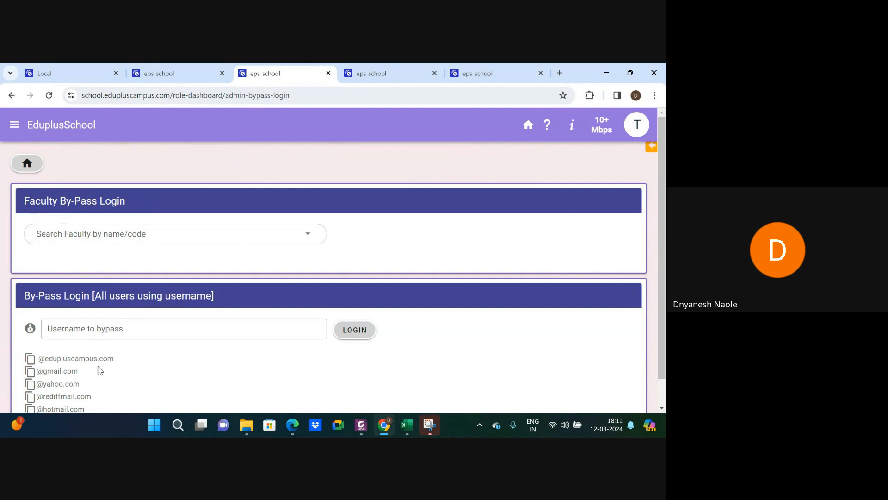
{"action": "left_click", "coordinate": [134, 333]}
{"action": "key", "text": "ctrl+v"}
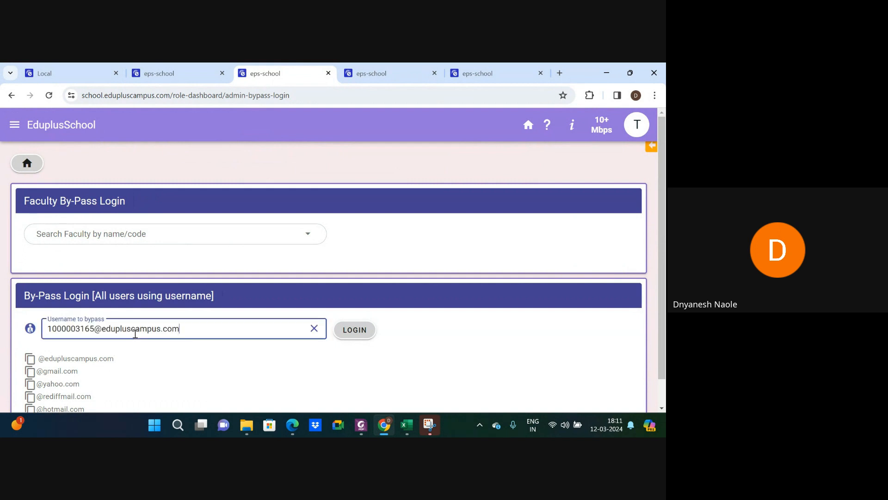
{"action": "left_click", "coordinate": [355, 330]}
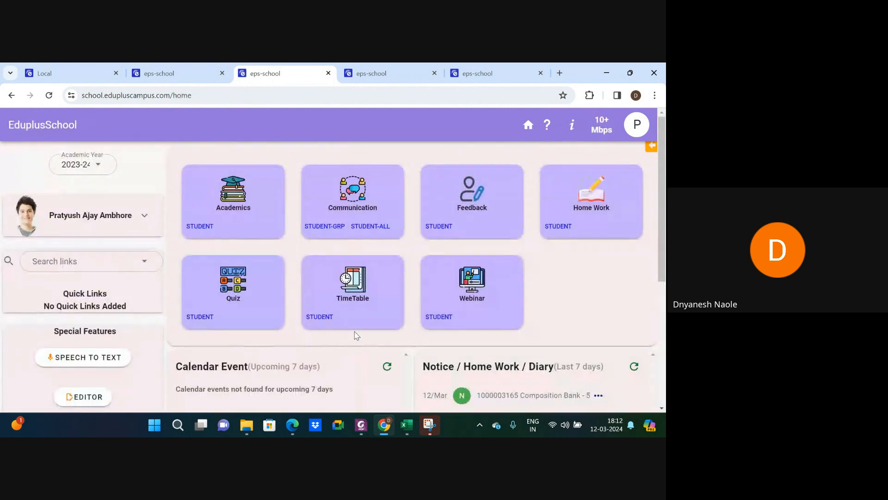
- View the student's time table from the TimeTable module and check the meeting link of Monday's Assembly slot, closing the page it opens
{"action": "left_click", "coordinate": [312, 318]}
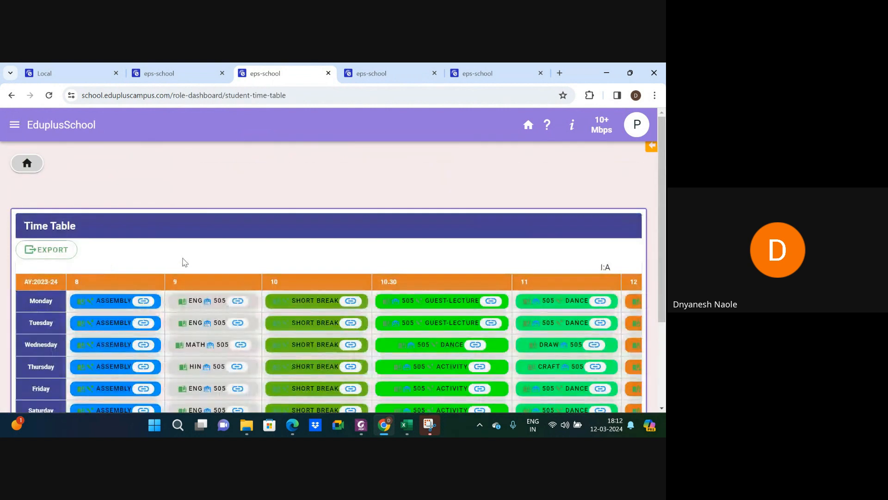
{"action": "scroll", "coordinate": [185, 262], "scroll_direction": "down", "scroll_amount": 3}
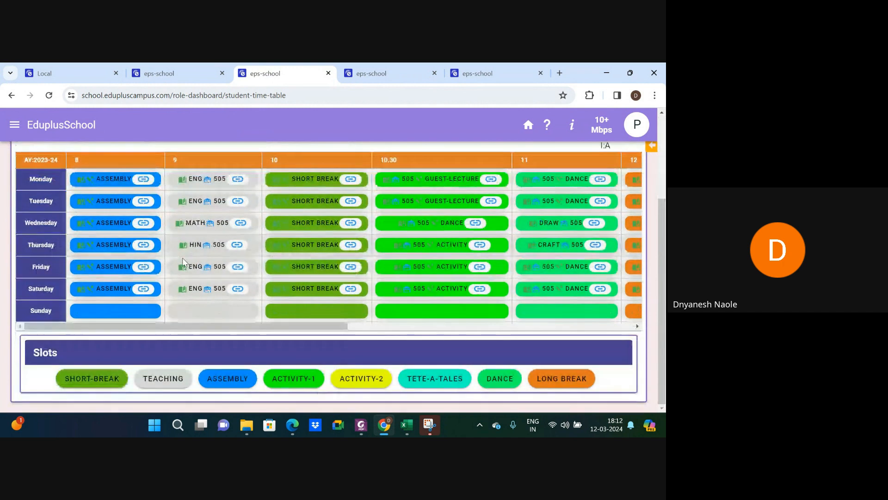
{"action": "scroll", "coordinate": [169, 198], "scroll_direction": "up", "scroll_amount": 2}
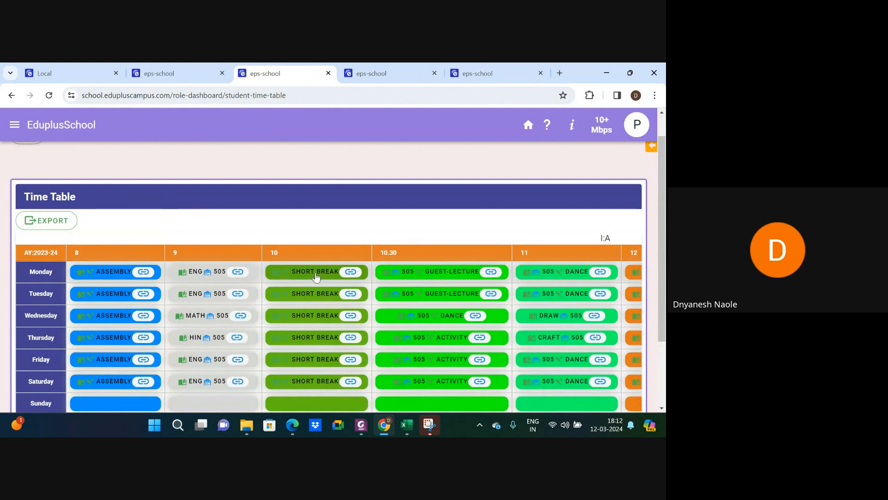
{"action": "left_click", "coordinate": [144, 274]}
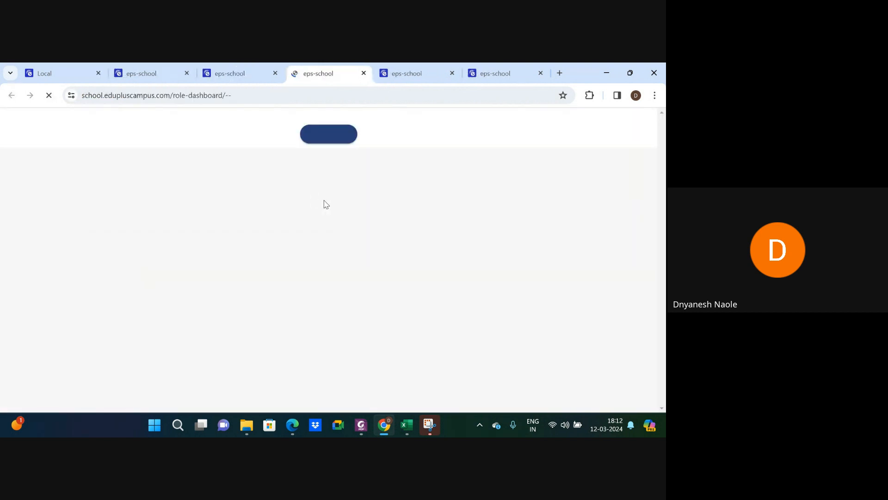
{"action": "left_click", "coordinate": [364, 73]}
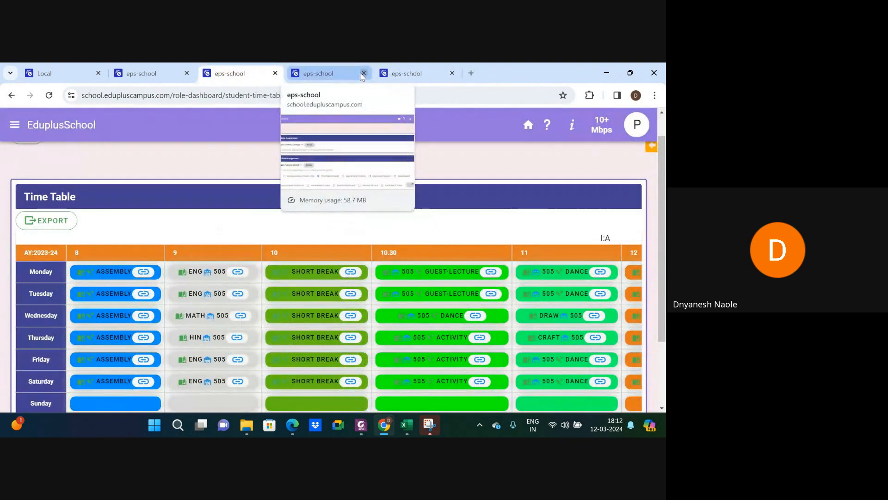
{"action": "scroll", "coordinate": [263, 185], "scroll_direction": "up", "scroll_amount": 1}
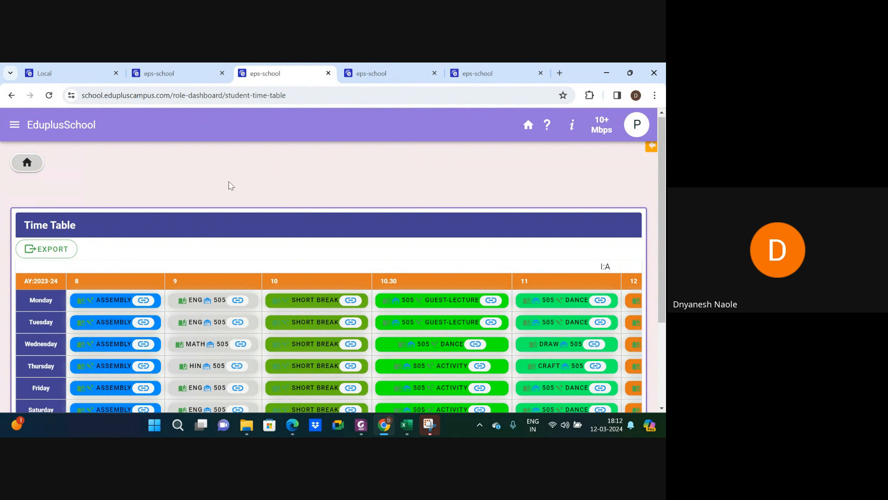
- Switch to the Google Meet call in Edge and copy the full meeting link
{"action": "left_click", "coordinate": [606, 73]}
{"action": "left_click", "coordinate": [528, 72]}
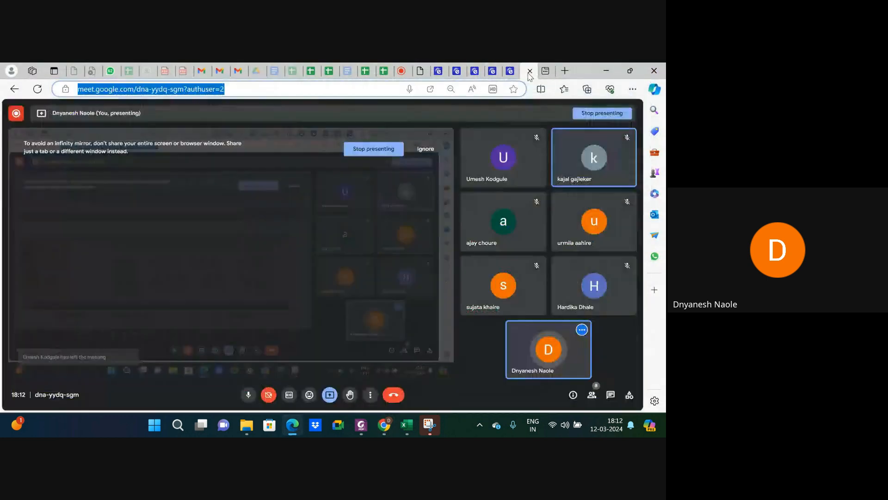
{"action": "left_click", "coordinate": [247, 90]}
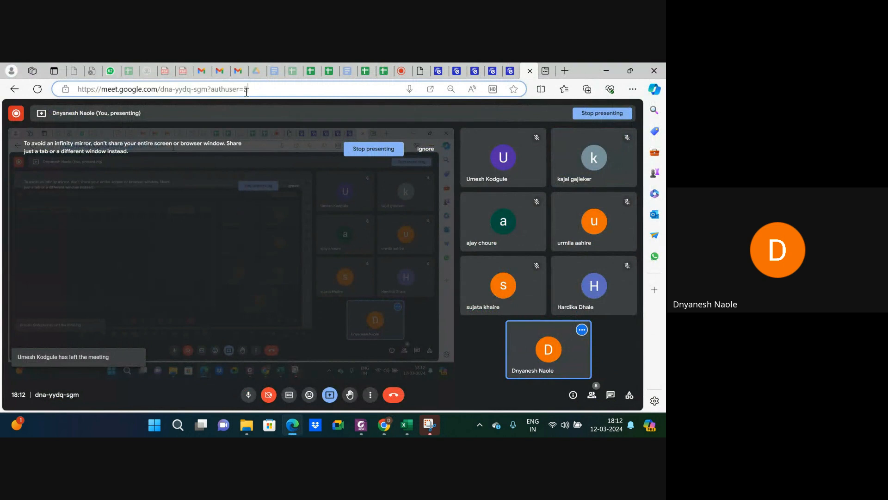
{"action": "left_click_drag", "start_coordinate": [262, 90], "coordinate": [74, 90]}
{"action": "key", "text": "ctrl+c"}
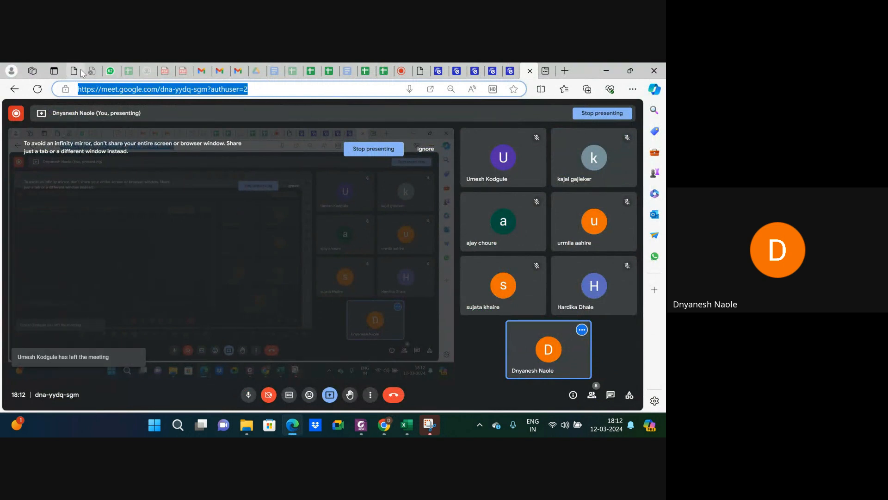
- Send the copied meeting link to the CS_VGESPL group in WhatsApp Web and return to the Meet call
{"action": "left_click", "coordinate": [111, 70]}
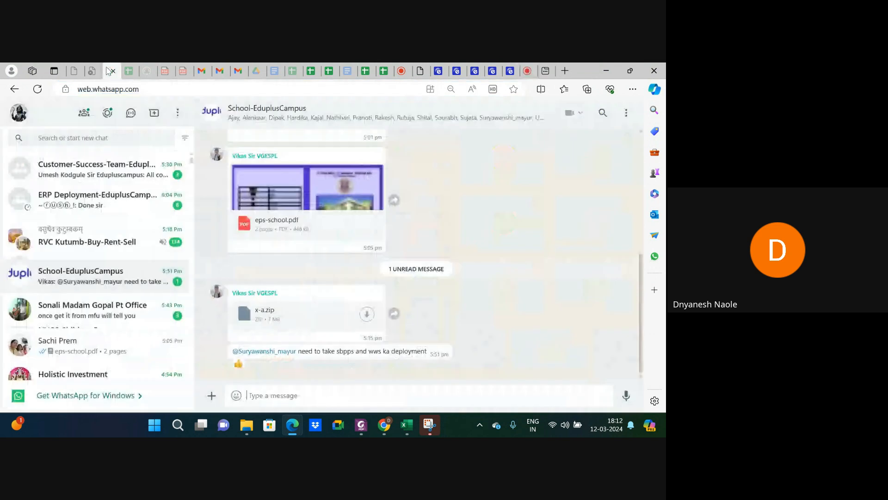
{"action": "left_click", "coordinate": [101, 141]}
{"action": "type", "text": "cs"}
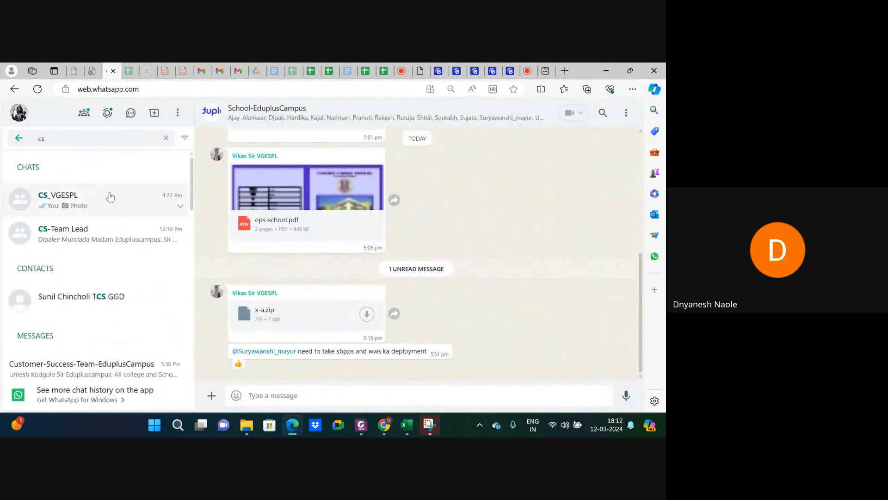
{"action": "left_click", "coordinate": [110, 198]}
{"action": "key", "text": "ctrl+v"}
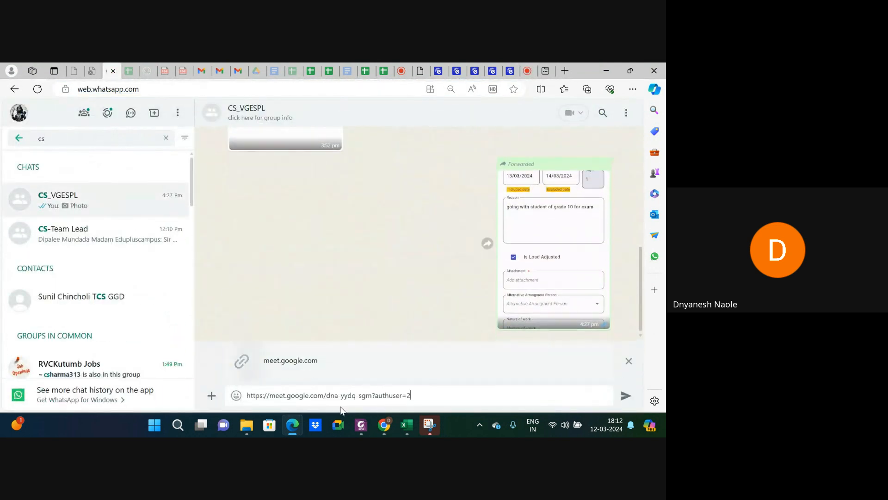
{"action": "key", "text": "Return"}
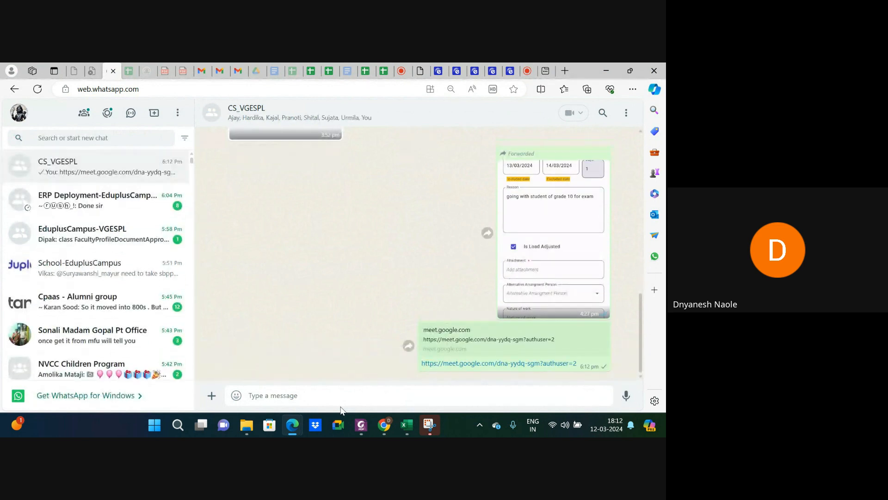
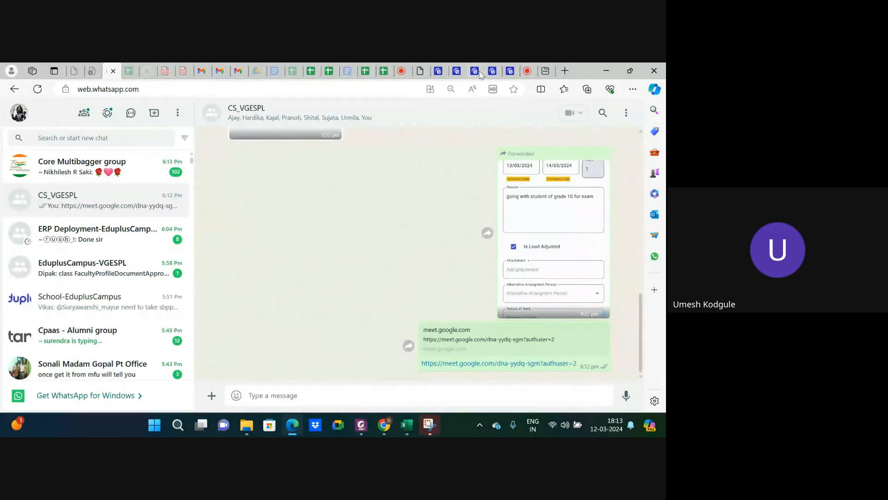
{"action": "left_click", "coordinate": [527, 70]}
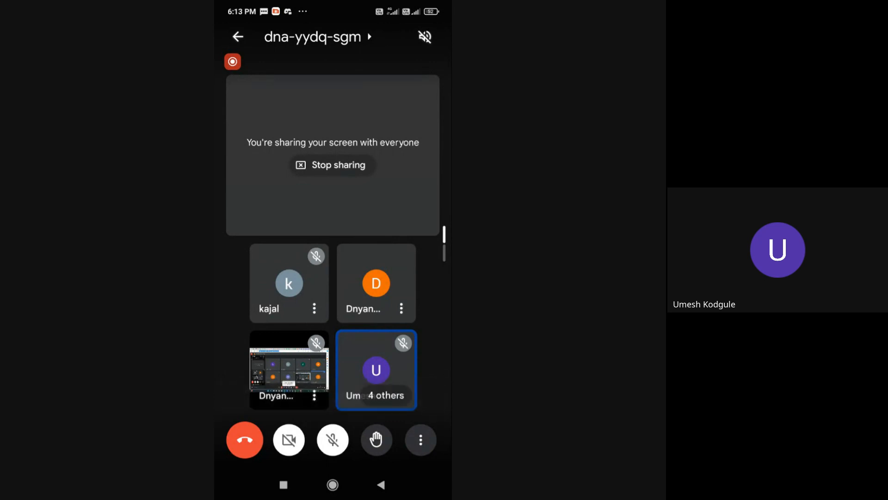
{"action": "left_click", "coordinate": [283, 485]}
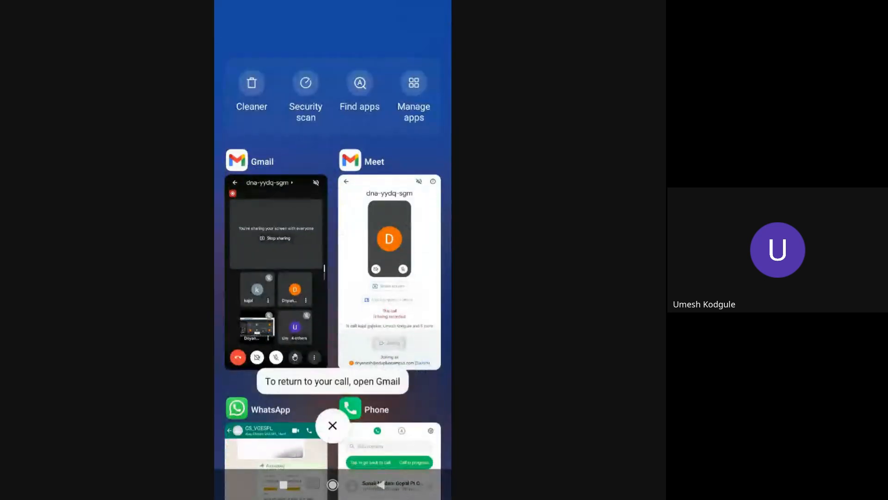
{"action": "scroll", "coordinate": [332, 278], "scroll_direction": "down", "scroll_amount": 12}
{"action": "scroll", "coordinate": [333, 278], "scroll_direction": "down", "scroll_amount": 6}
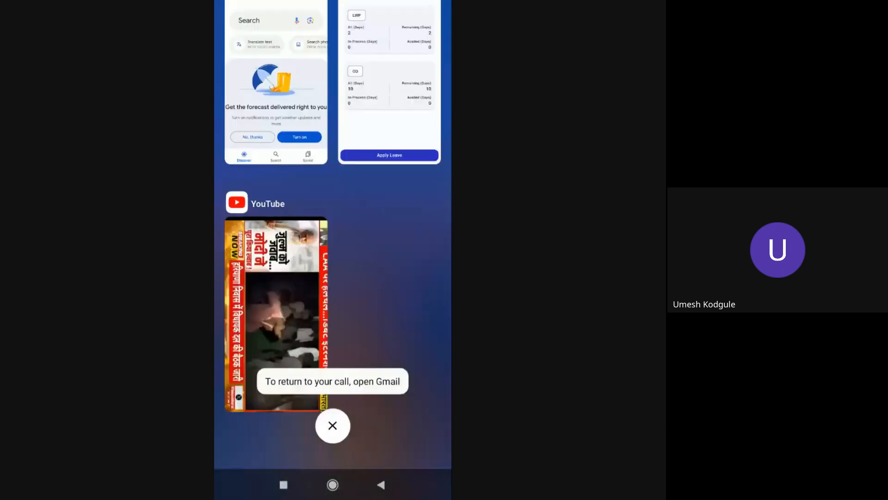
{"action": "scroll", "coordinate": [332, 277], "scroll_direction": "up", "scroll_amount": 8}
{"action": "left_click", "coordinate": [277, 208]}
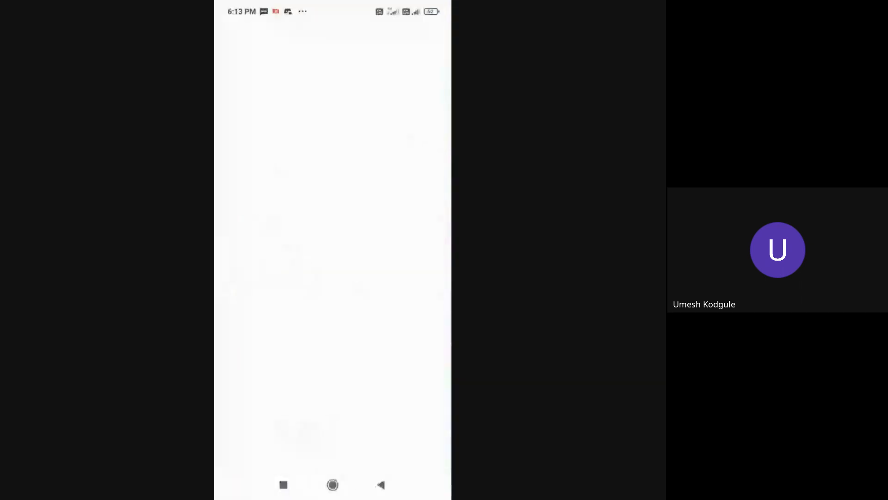
- Open the EduplusSchool mobile app from the phone's home screens
{"action": "left_click", "coordinate": [333, 484]}
{"action": "scroll", "coordinate": [333, 277], "scroll_direction": "right", "scroll_amount": 5}
{"action": "scroll", "coordinate": [333, 250], "scroll_direction": "right", "scroll_amount": 10}
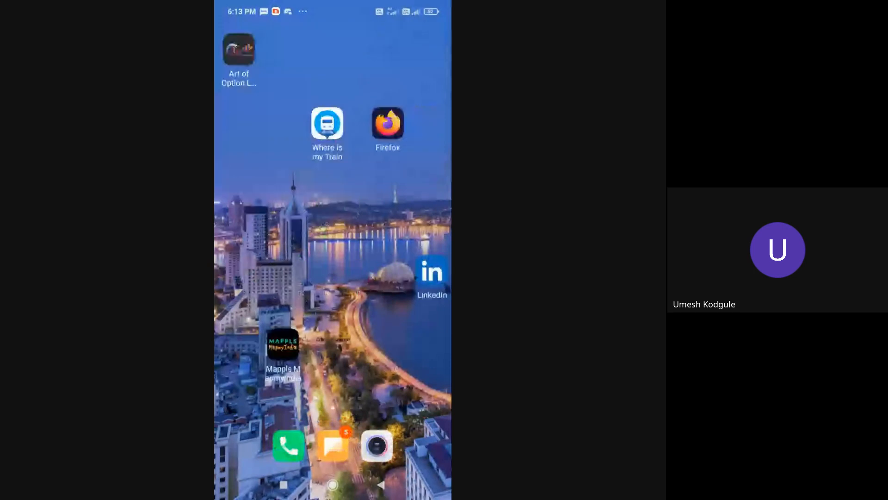
{"action": "left_click", "coordinate": [333, 271]}
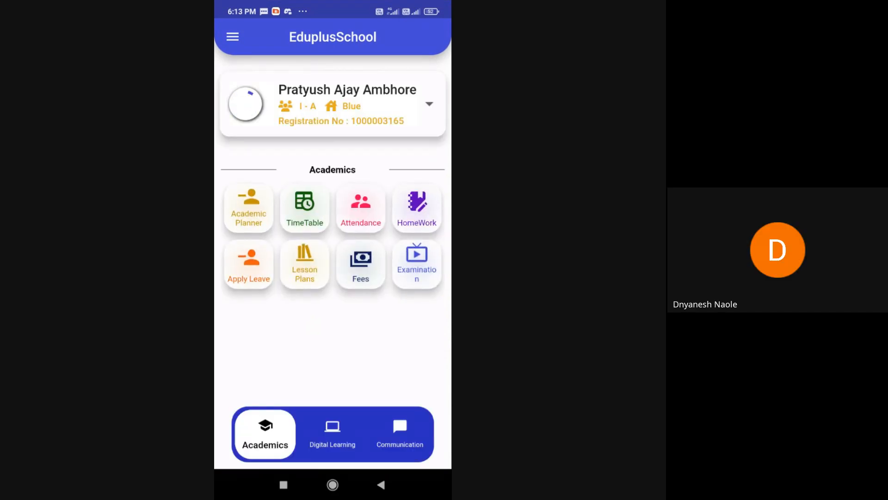
- View the student's time table in the mobile app, including Monday's periods and the Assembly Join Meeting option, and return to the app's home screen
{"action": "left_click", "coordinate": [305, 208]}
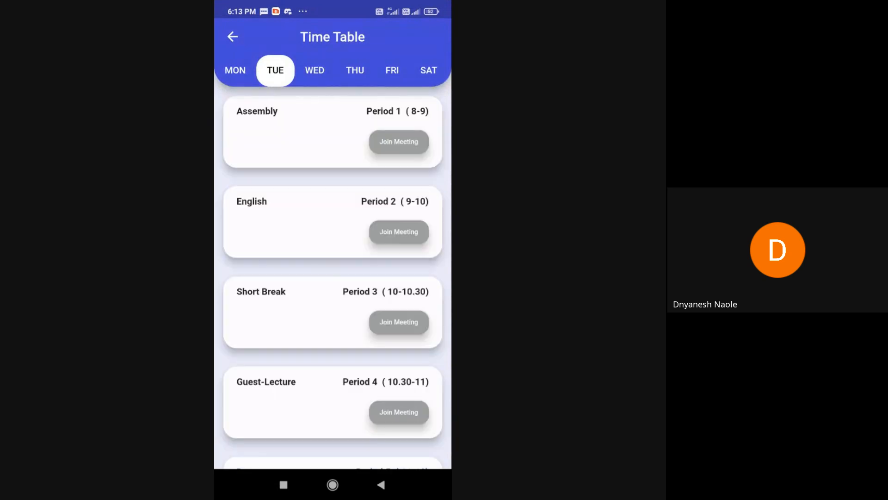
{"action": "left_click", "coordinate": [235, 70]}
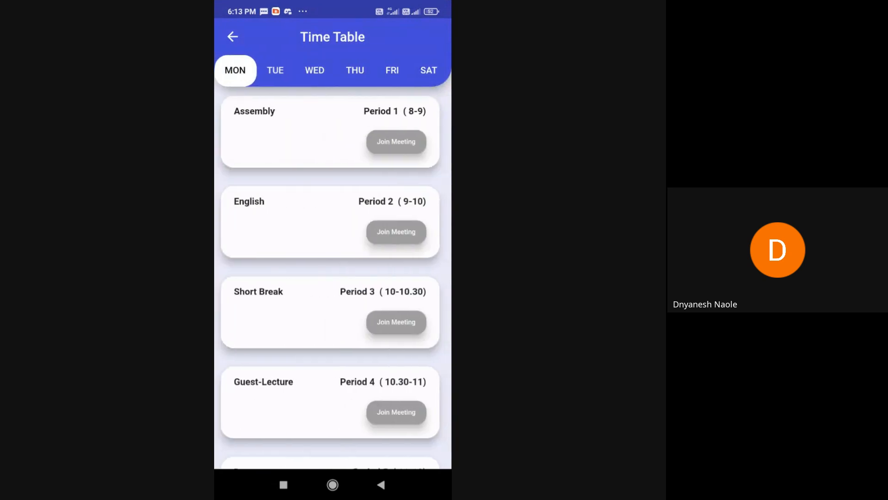
{"action": "scroll", "coordinate": [333, 277], "scroll_direction": "down", "scroll_amount": 4}
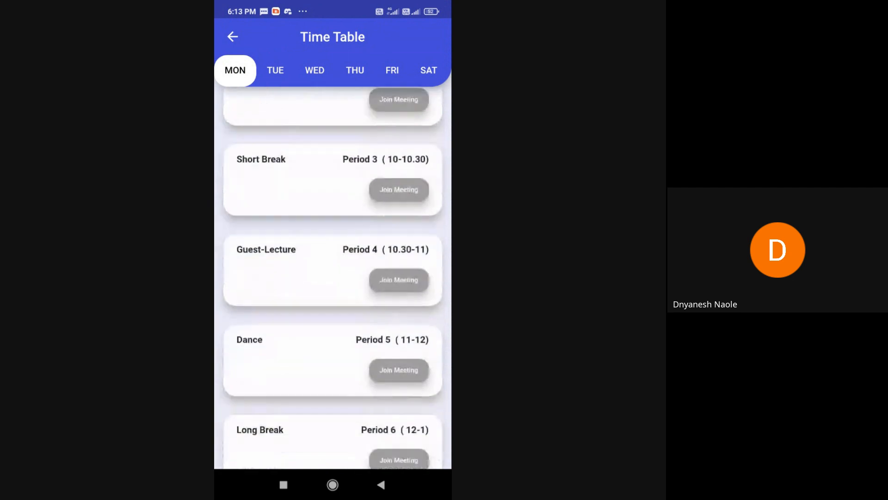
{"action": "scroll", "coordinate": [333, 277], "scroll_direction": "up", "scroll_amount": 4}
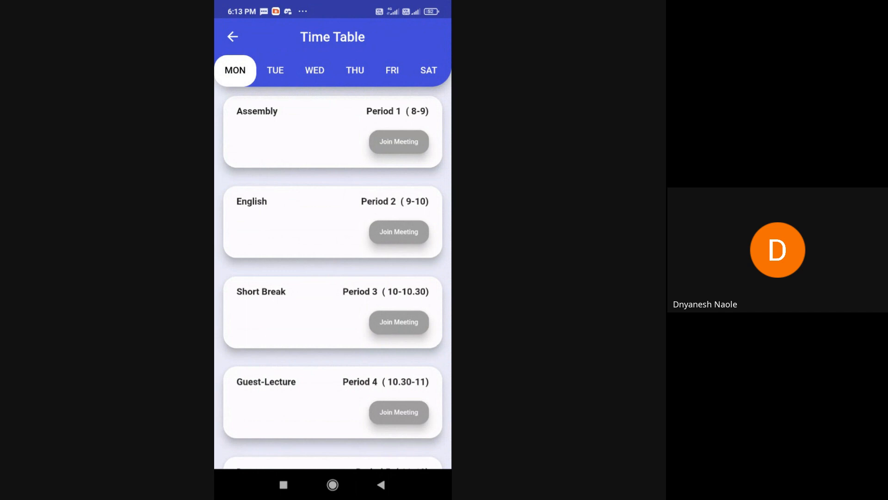
{"action": "left_click", "coordinate": [398, 142]}
{"action": "key", "text": "Escape"}
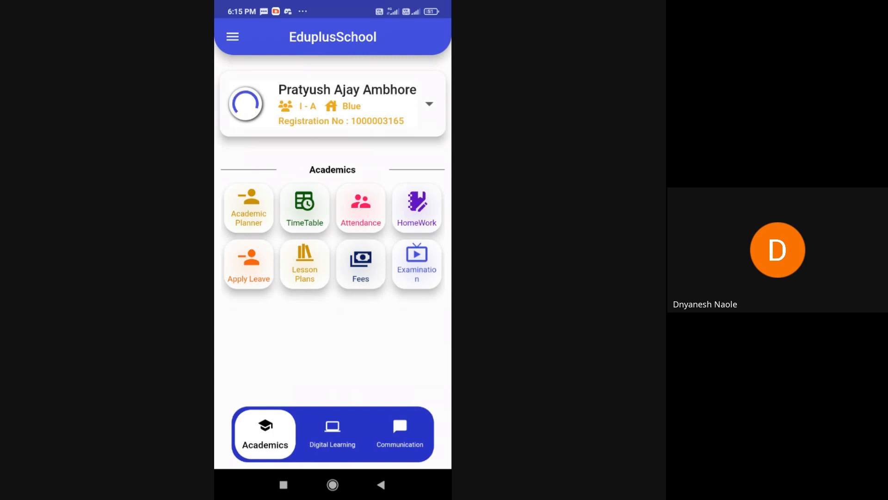
{"action": "left_click", "coordinate": [305, 209]}
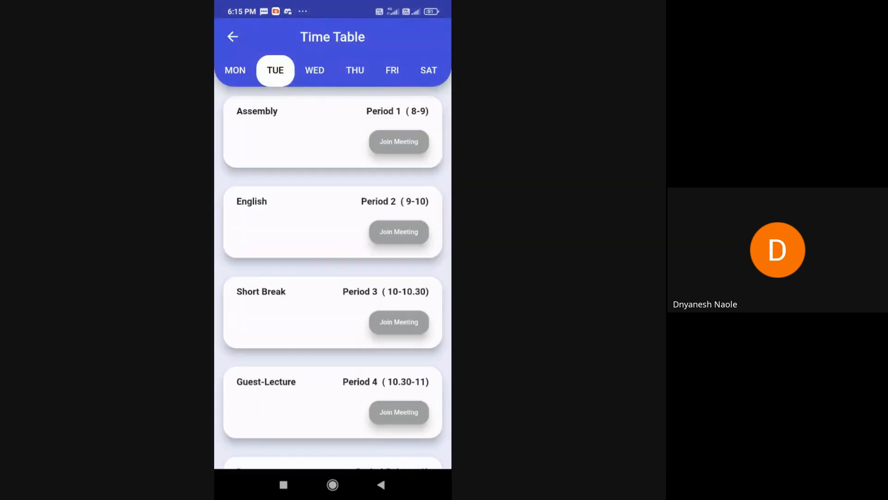
{"action": "left_click", "coordinate": [233, 37]}
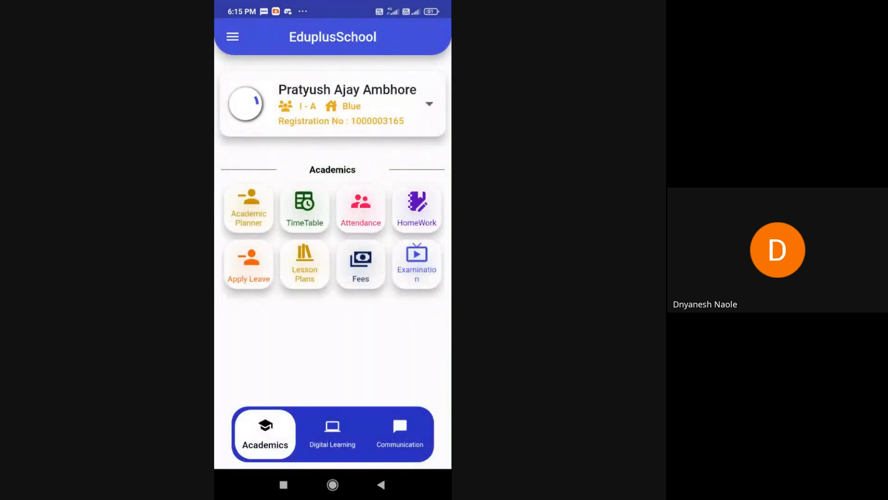